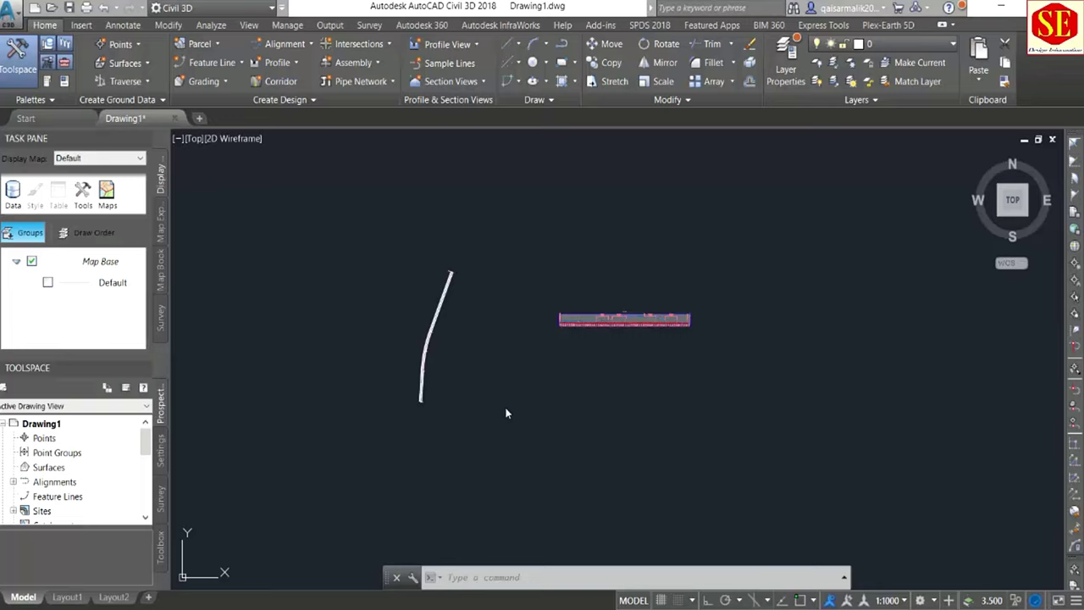
Zoom and recentre the drawing until the XYZ profile view fills the drawing area.
scroll(618, 325, "up", 3)
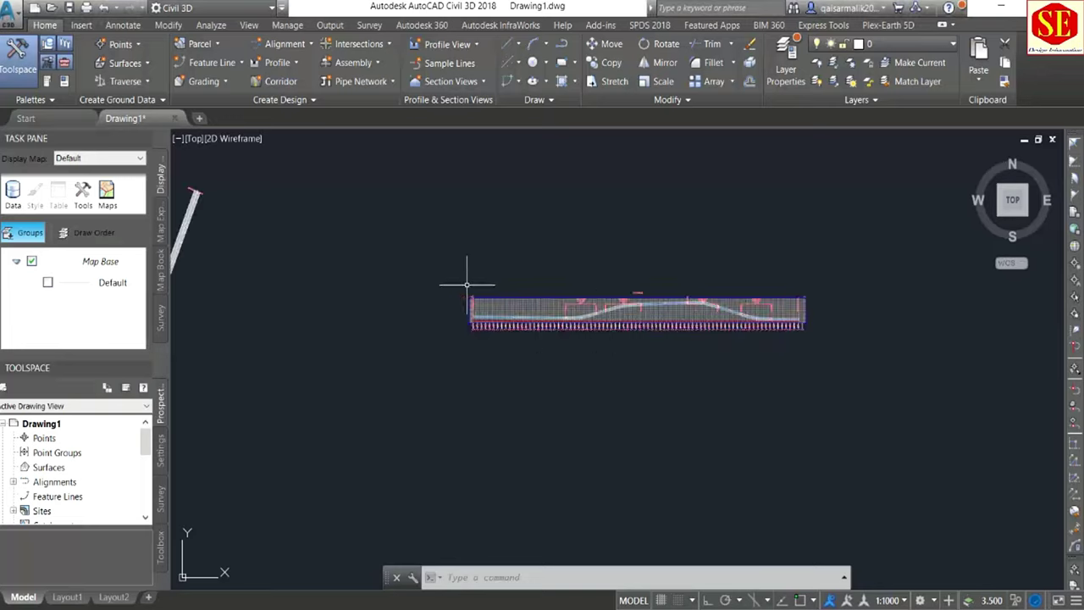
scroll(478, 293, "down", 2)
scroll(548, 299, "up", 2)
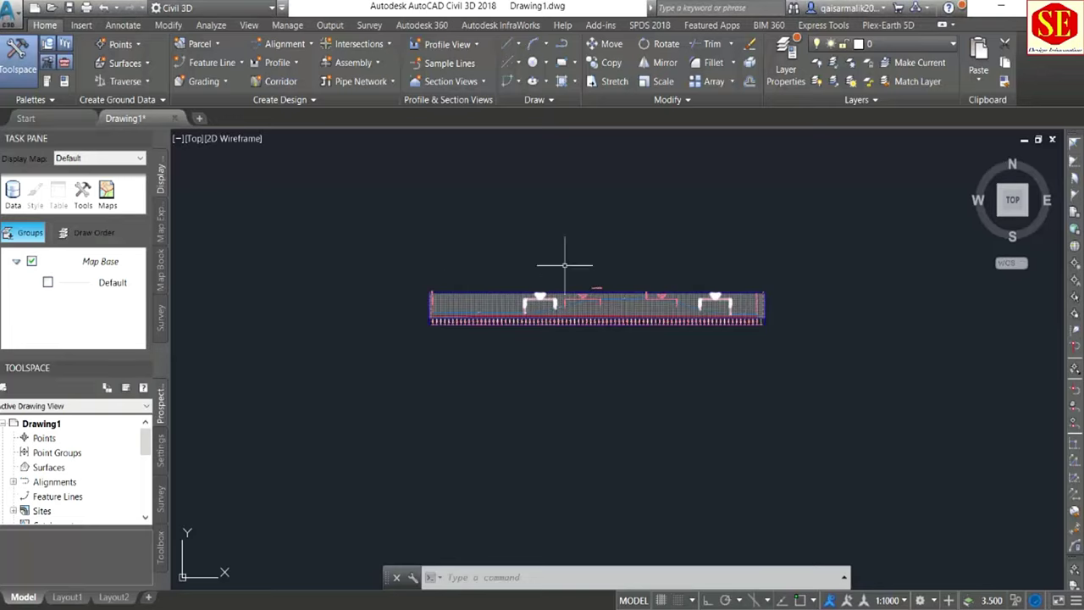
scroll(606, 301, "up", 4)
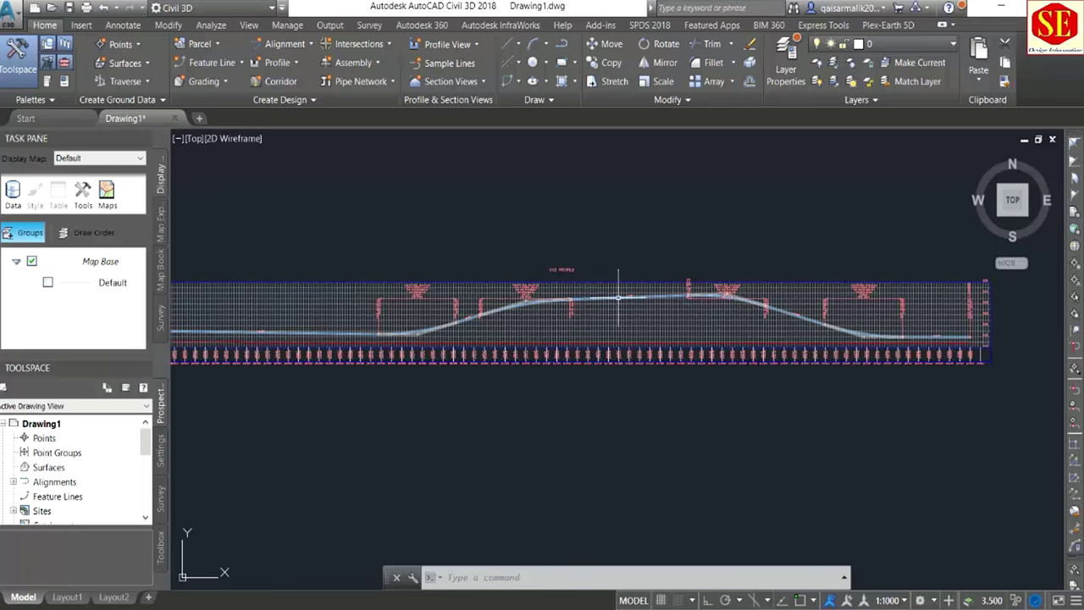
middle_click_drag(427, 281, 711, 296)
scroll(497, 300, "down", 1)
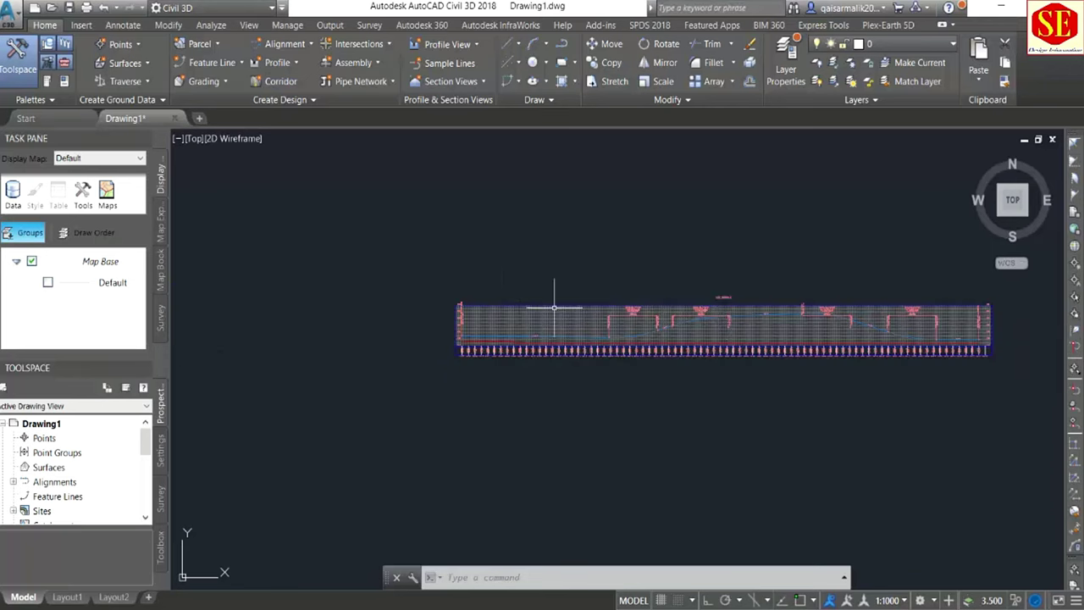
scroll(556, 290, "down", 1)
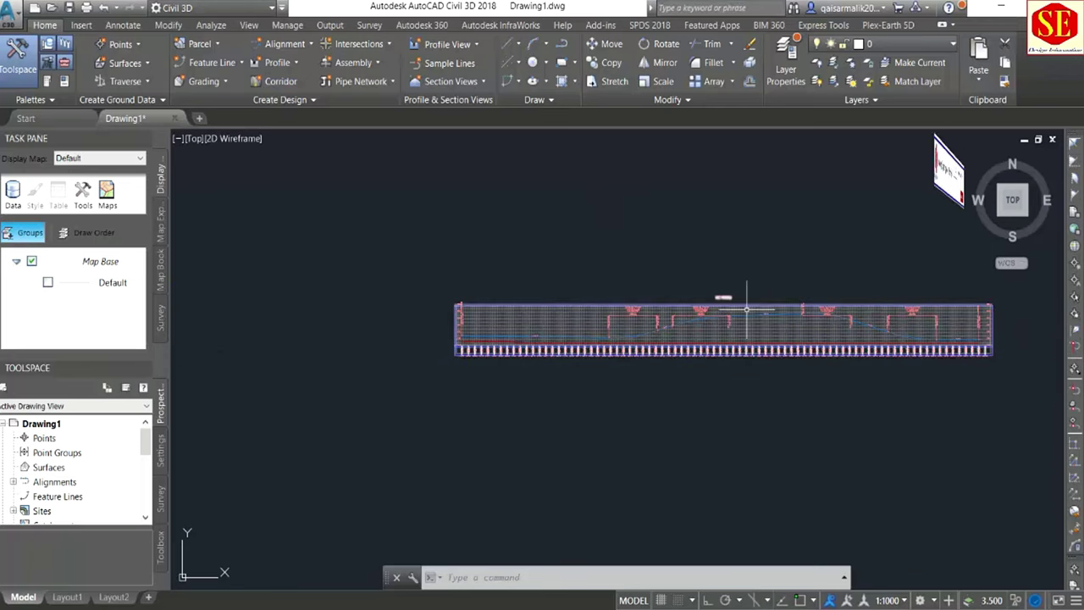
scroll(751, 339, "up", 4)
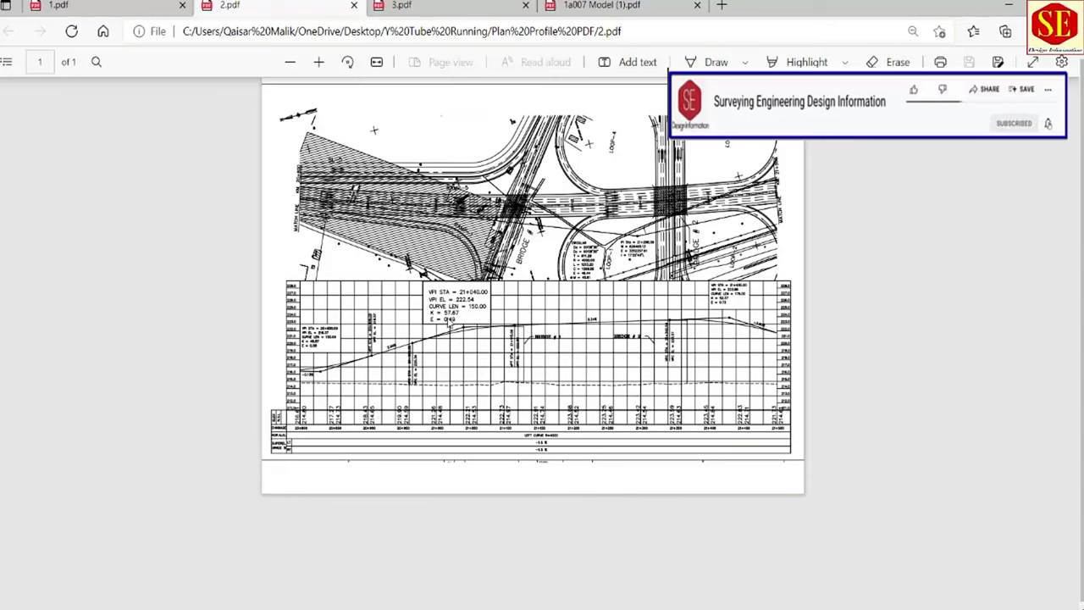
Zoom into the 2.pdf profile grid until its station values are readable.
scroll(448, 324, "up", 1, "ctrl")
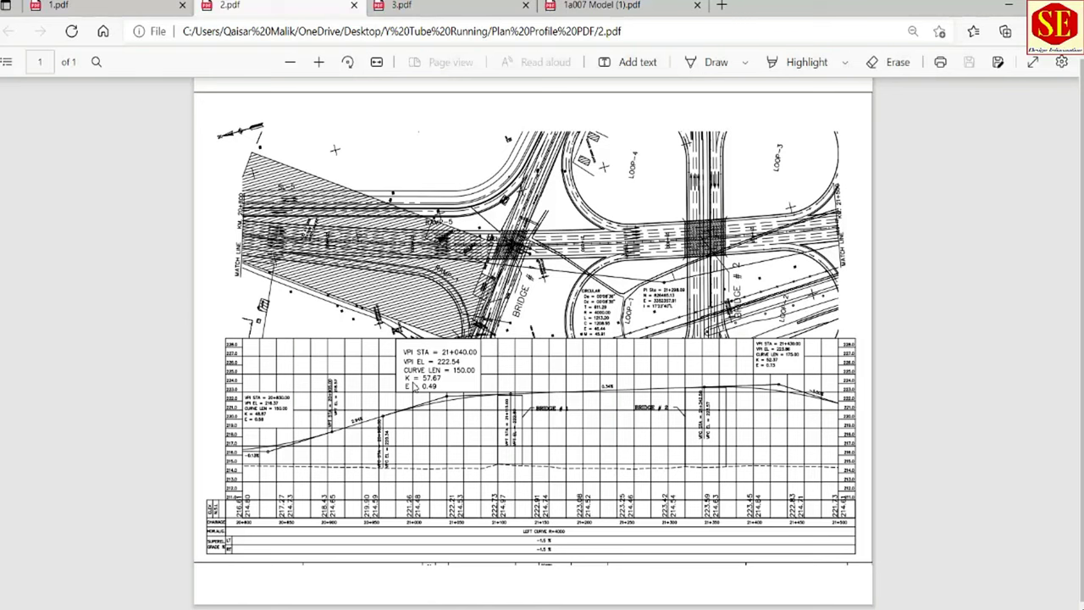
scroll(414, 386, "up", 3, "ctrl")
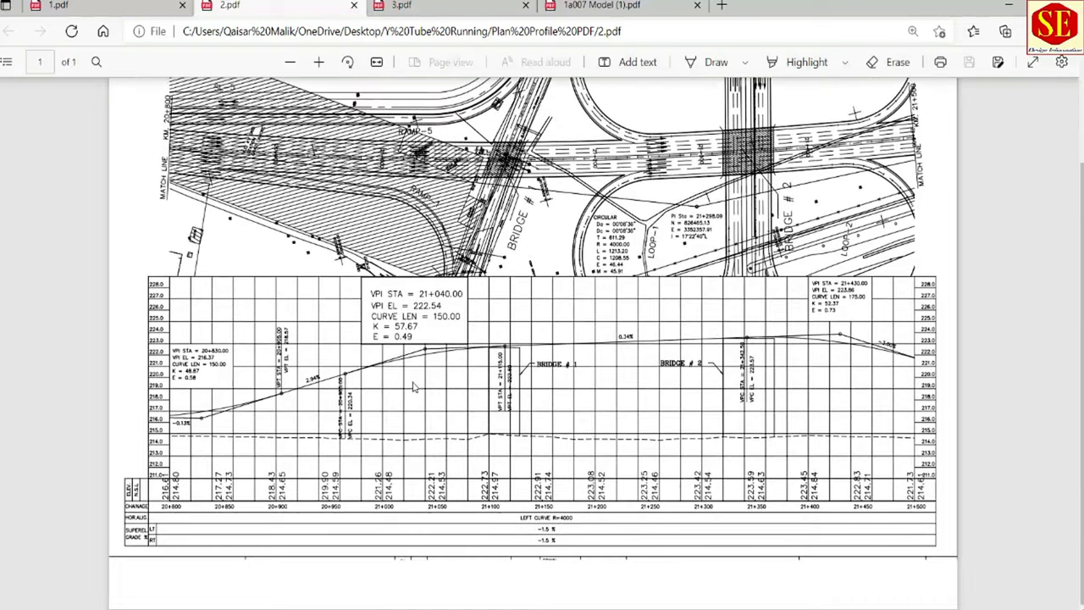
scroll(413, 386, "down", 1, "ctrl")
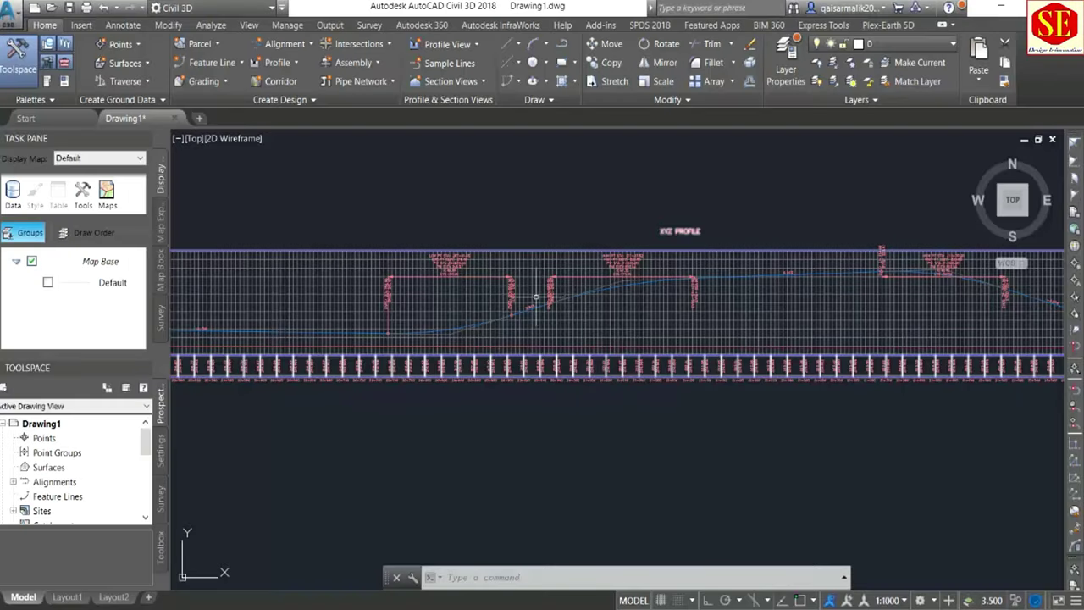
scroll(472, 282, "down", 1)
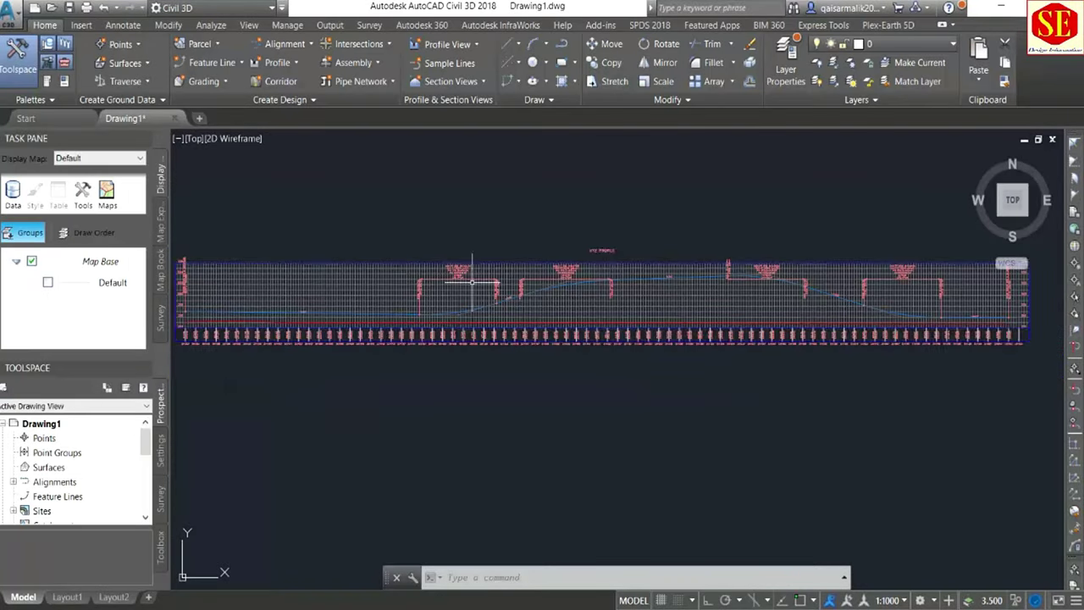
left_click(277, 62)
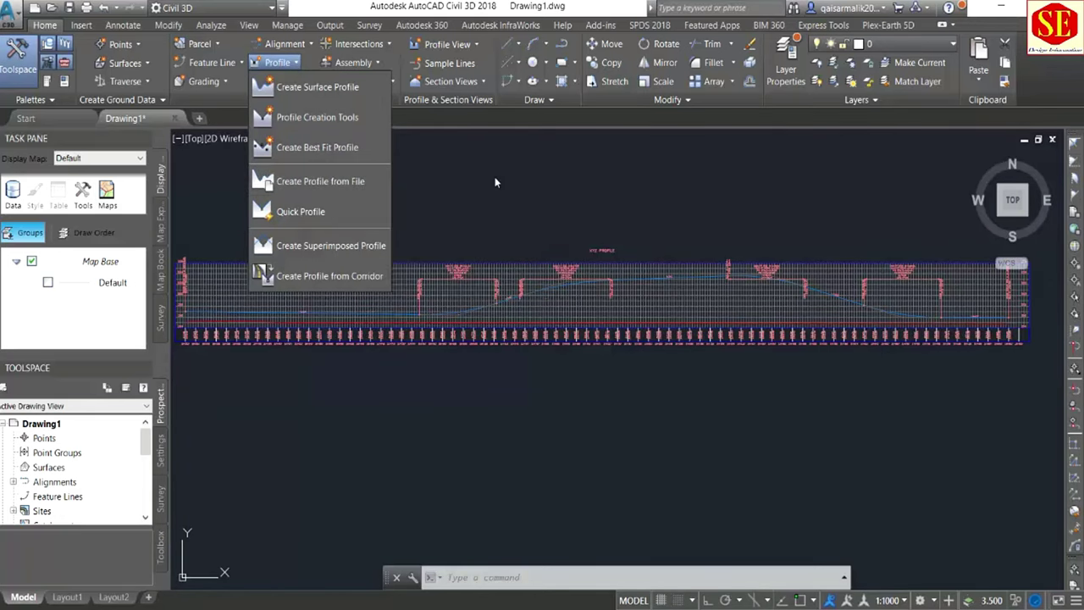
scroll(479, 243, "up", 3)
scroll(484, 408, "up", 5)
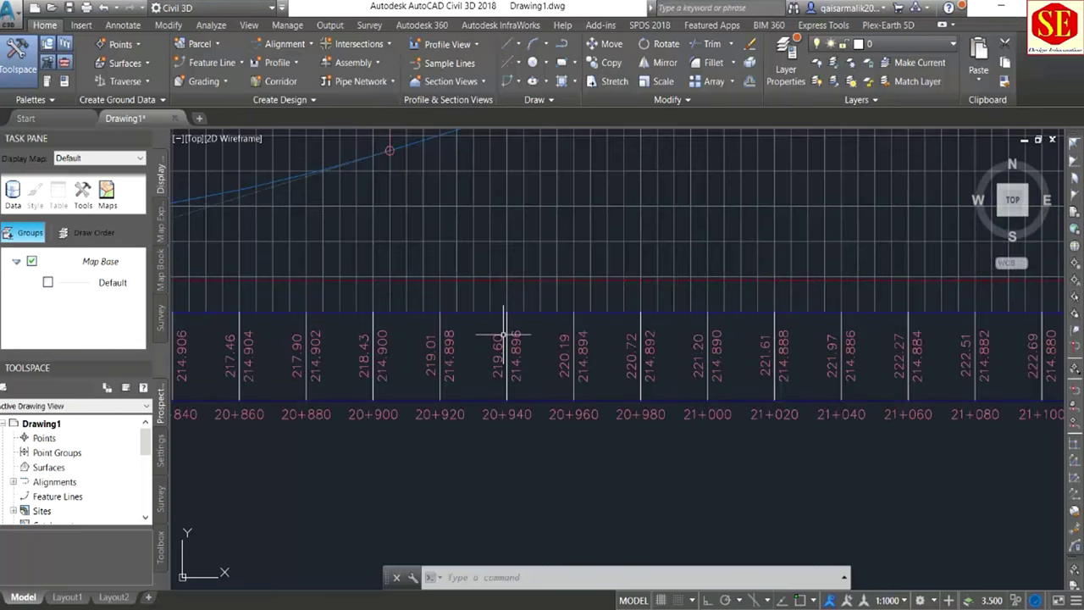
scroll(513, 382, "down", 4)
scroll(433, 234, "down", 3)
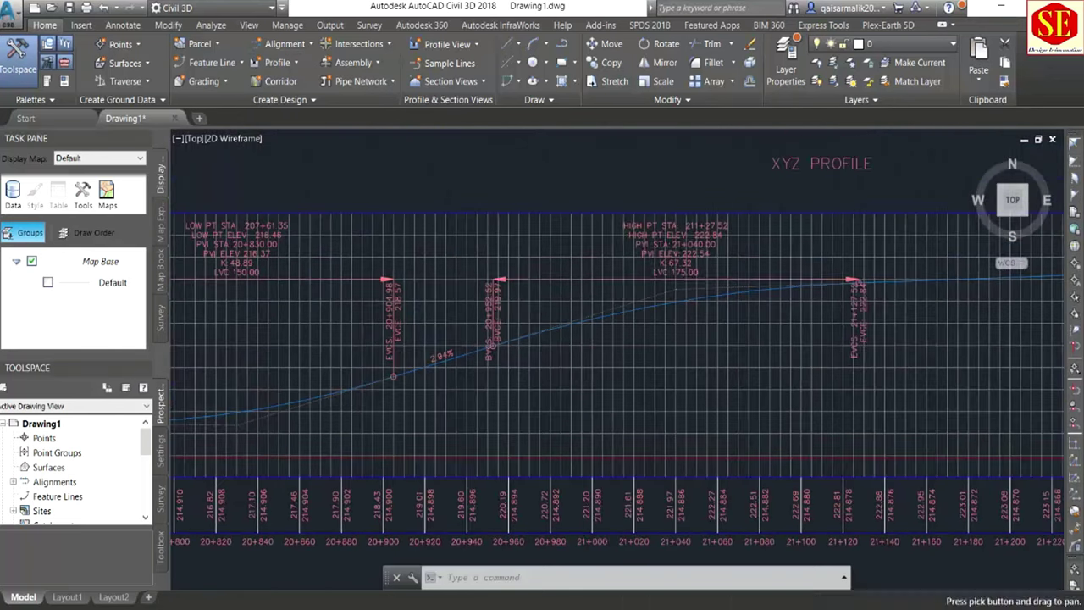
scroll(579, 177, "up", 5)
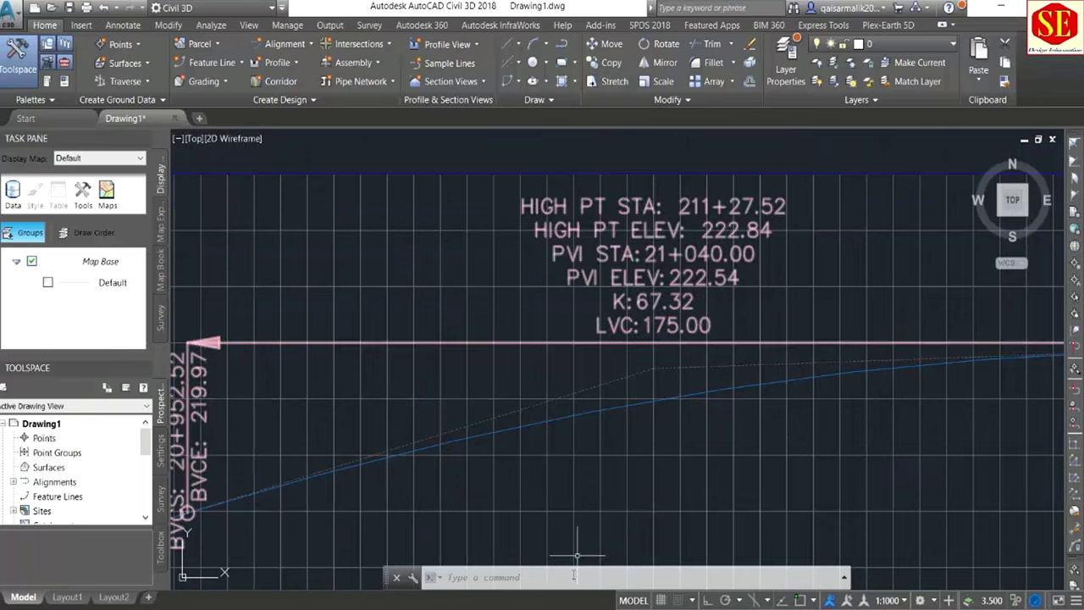
key("alt+Tab")
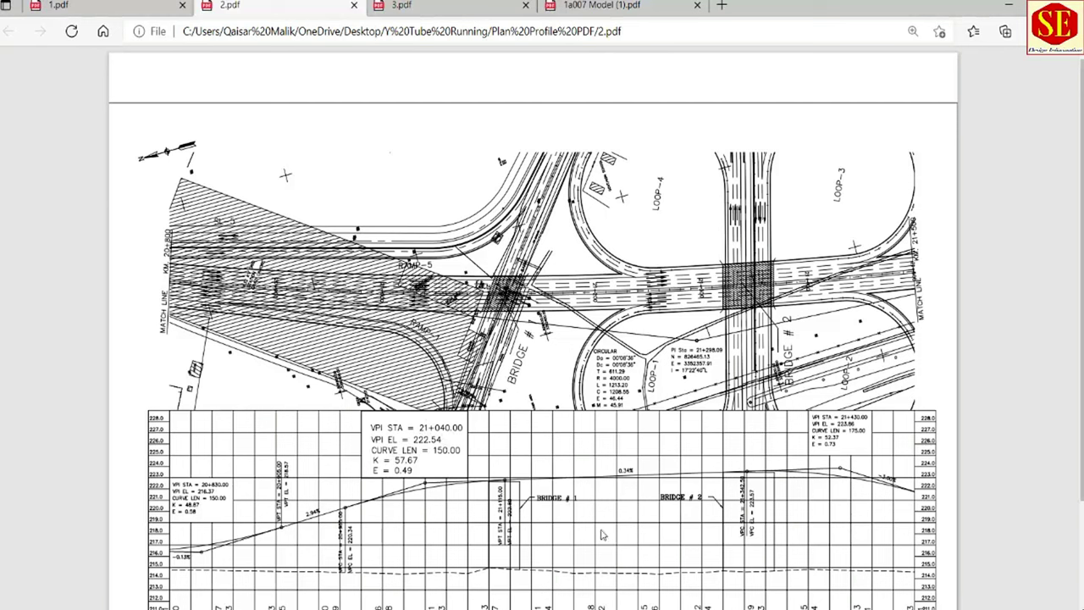
key("alt+Tab")
Zoom out from the curved alignment to survey the whole drawing.
scroll(624, 478, "down", 4)
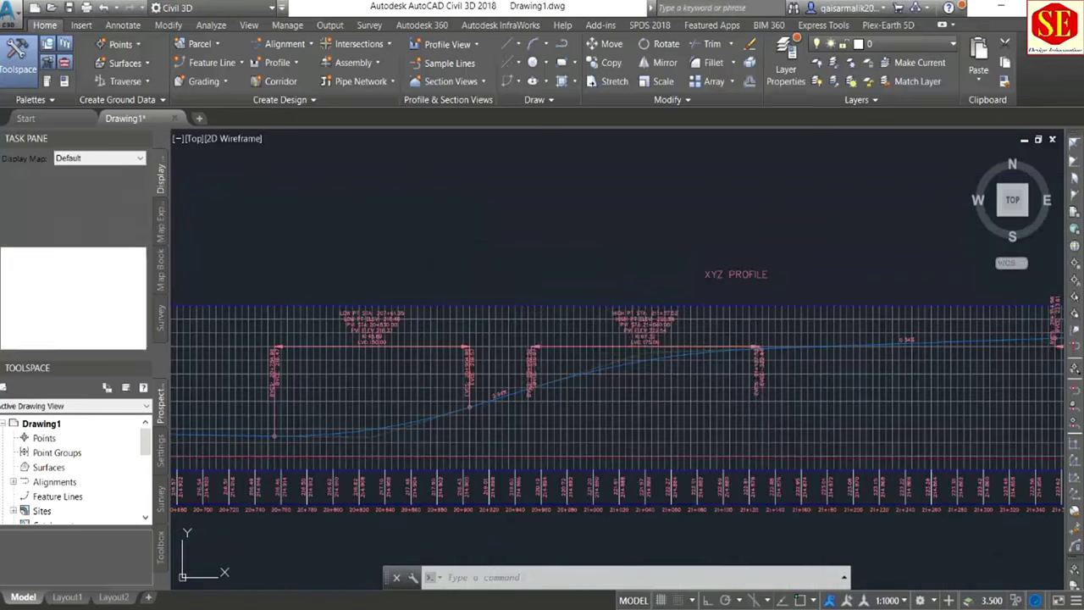
scroll(416, 396, "down", 2)
scroll(548, 362, "down", 3)
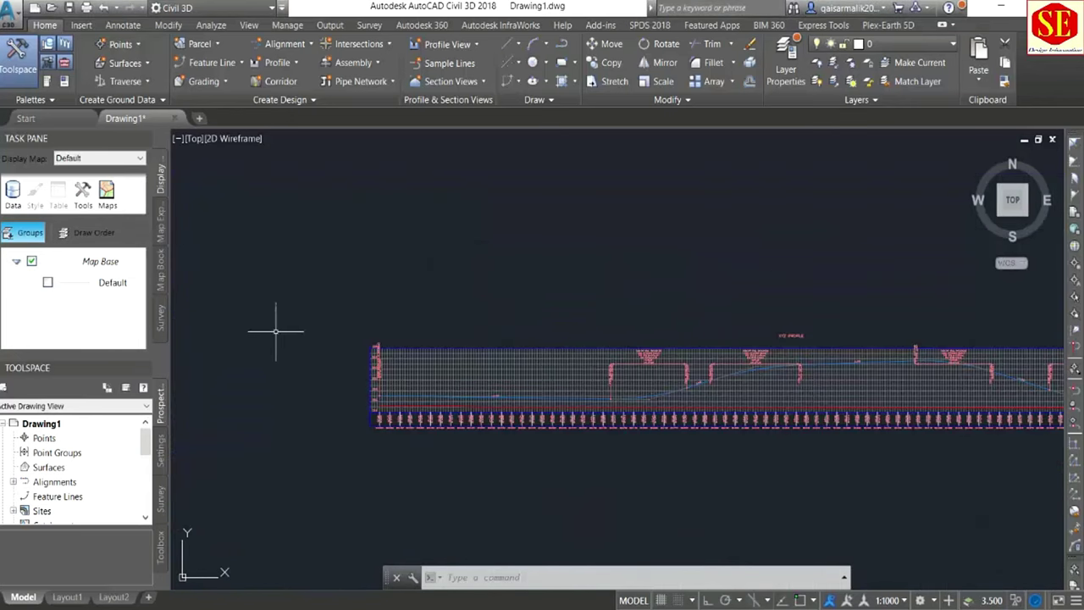
scroll(520, 314, "down", 3)
scroll(444, 310, "up", 1)
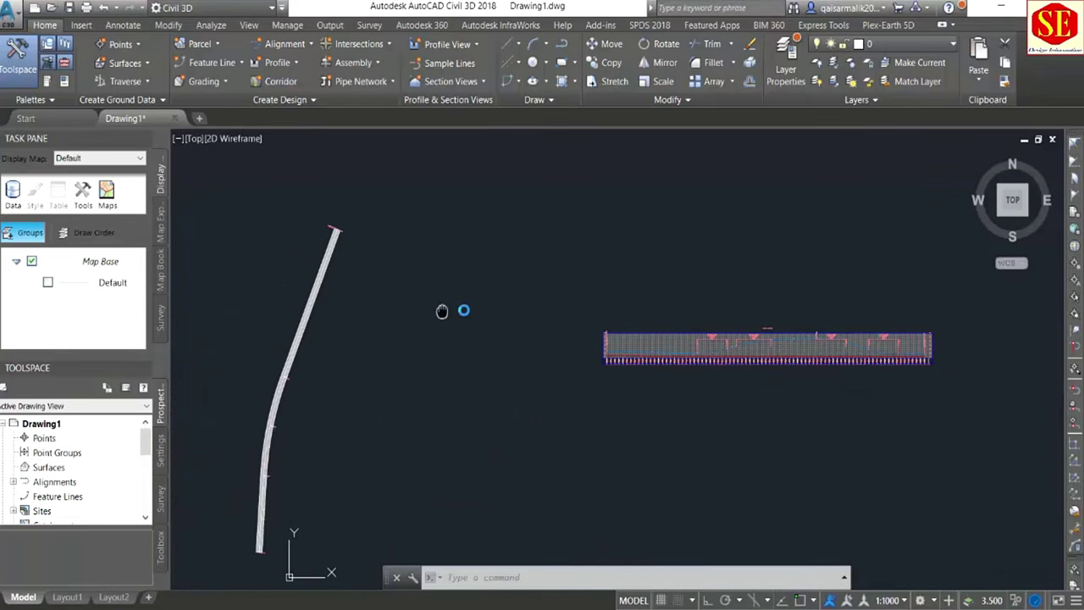
scroll(358, 397, "down", 1)
scroll(358, 397, "up", 5)
scroll(339, 405, "up", 2)
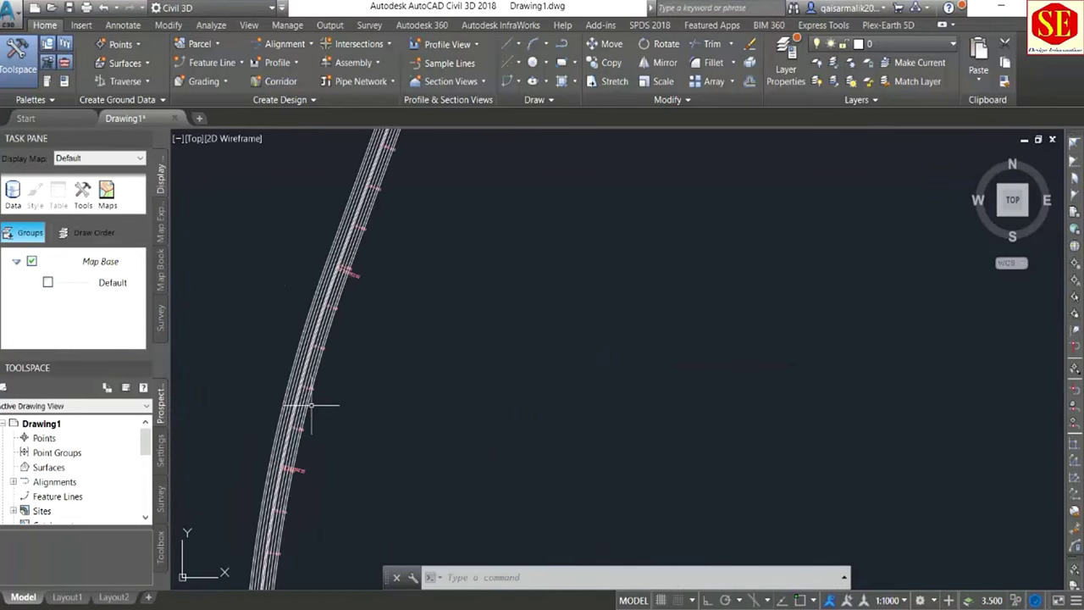
scroll(308, 395, "up", 3)
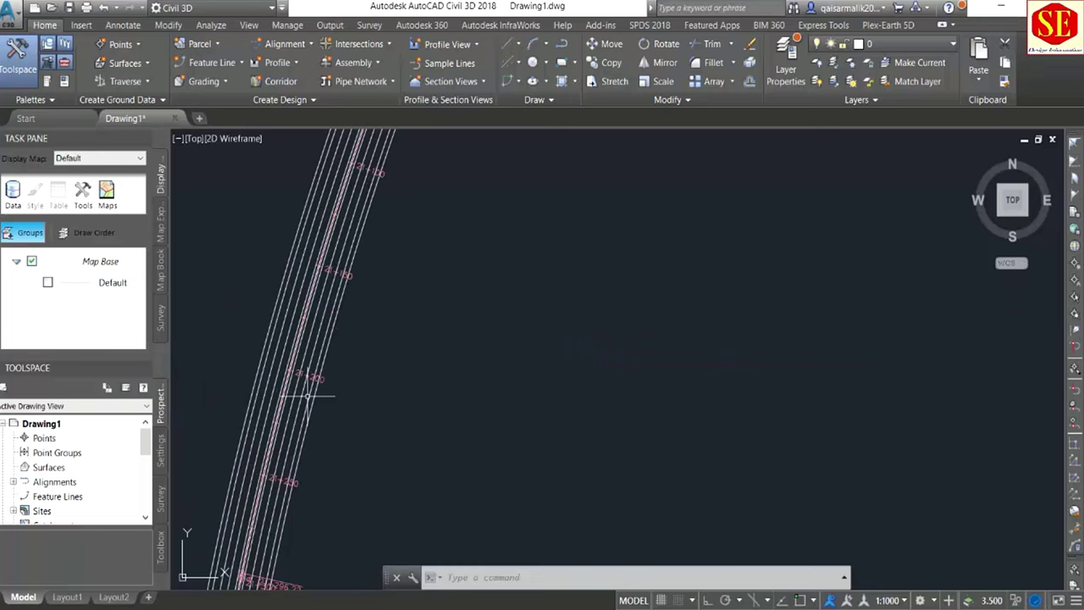
scroll(298, 373, "up", 1)
scroll(293, 322, "up", 1)
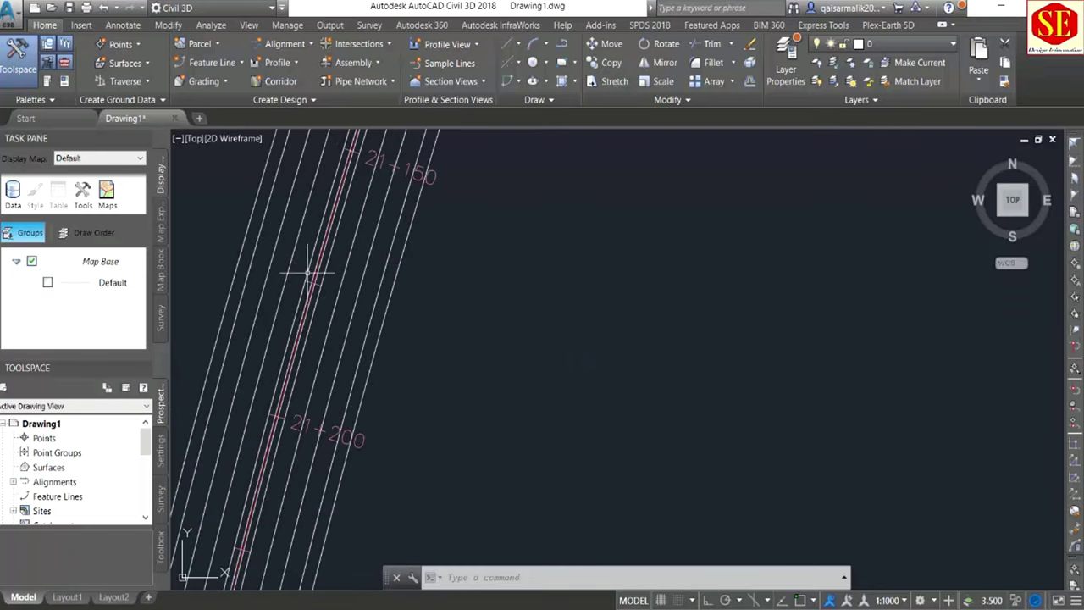
scroll(307, 280, "down", 3)
scroll(310, 237, "down", 2)
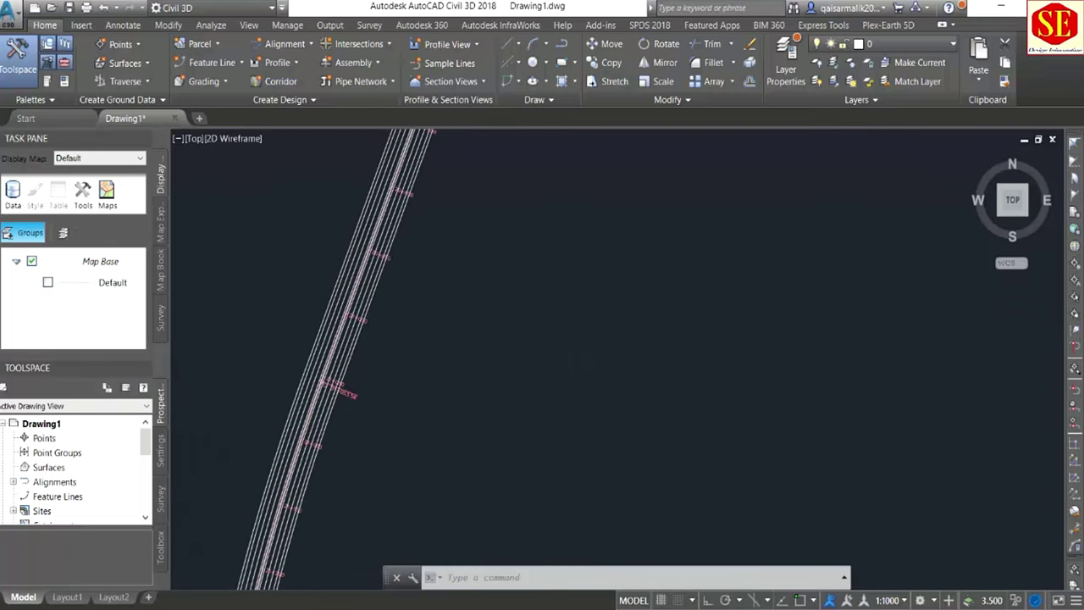
scroll(341, 307, "up", 2)
scroll(381, 263, "up", 2)
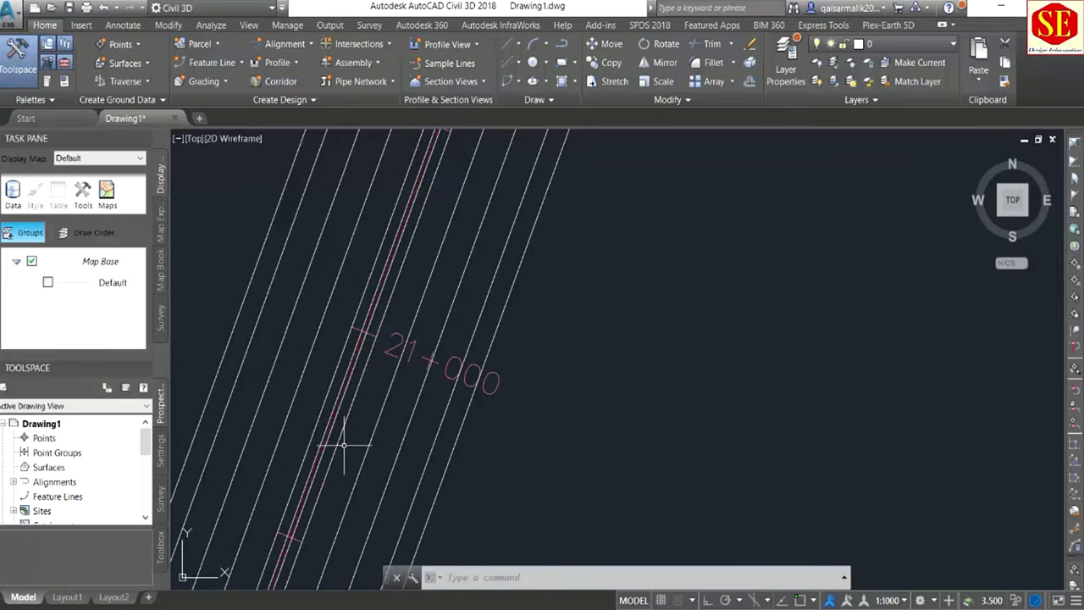
scroll(344, 445, "down", 2)
scroll(393, 331, "down", 1)
scroll(392, 331, "up", 2)
scroll(424, 314, "up", 2)
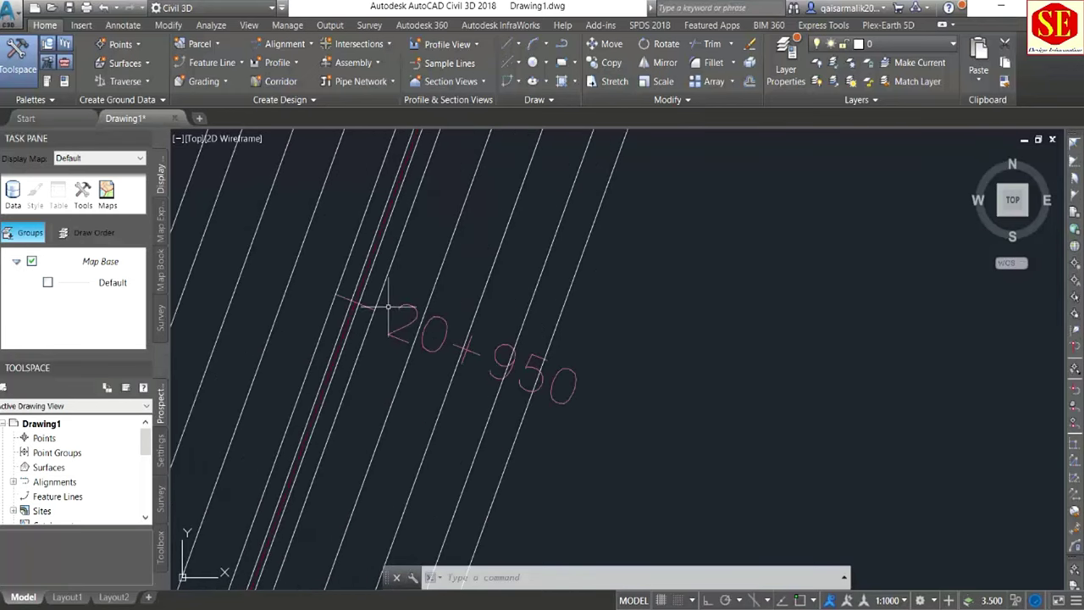
scroll(373, 313, "down", 4)
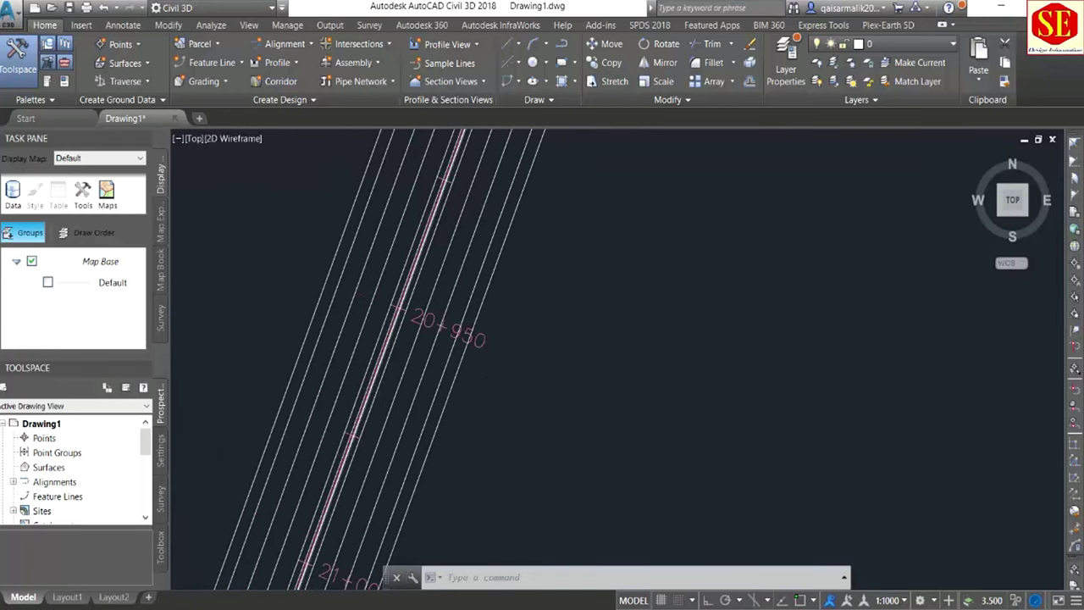
scroll(351, 443, "up", 3)
scroll(351, 423, "down", 5)
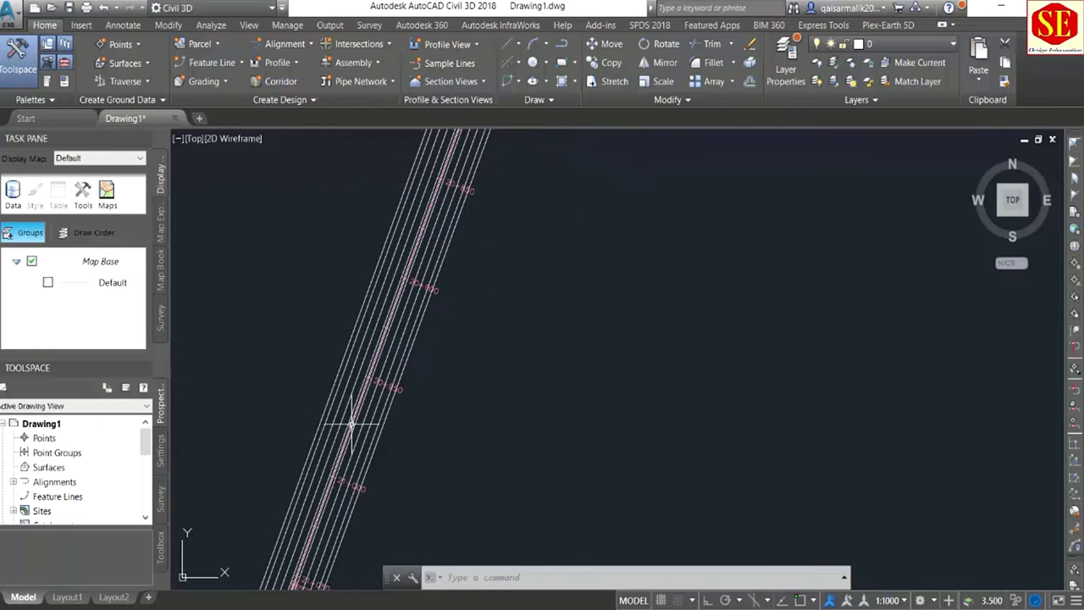
scroll(350, 424, "up", 1)
scroll(387, 351, "up", 2)
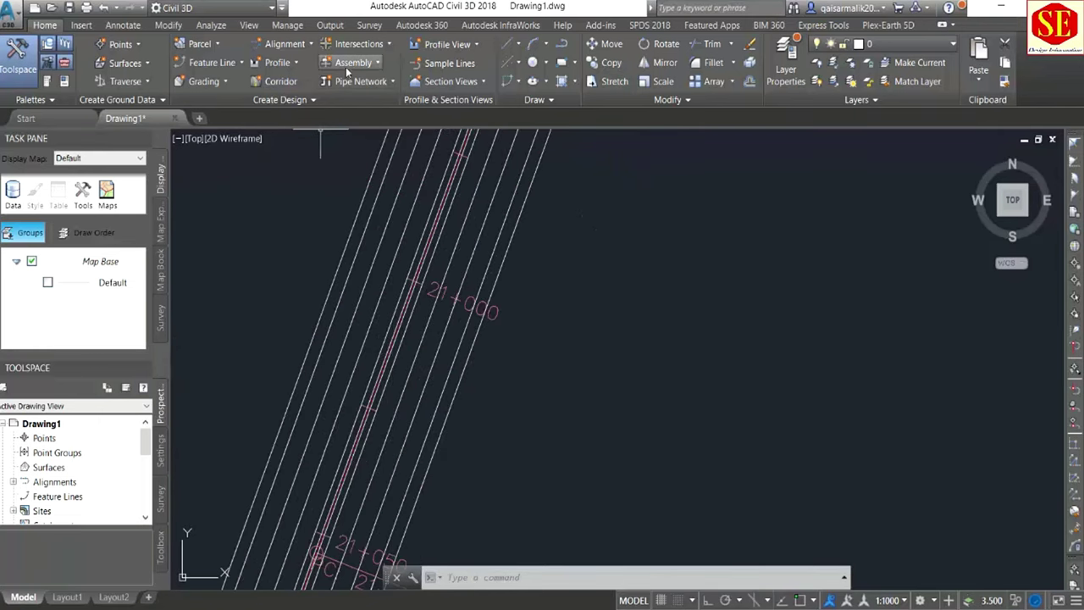
Look at the alignment creation commands list, then centre and enlarge the profile view.
left_click(286, 44)
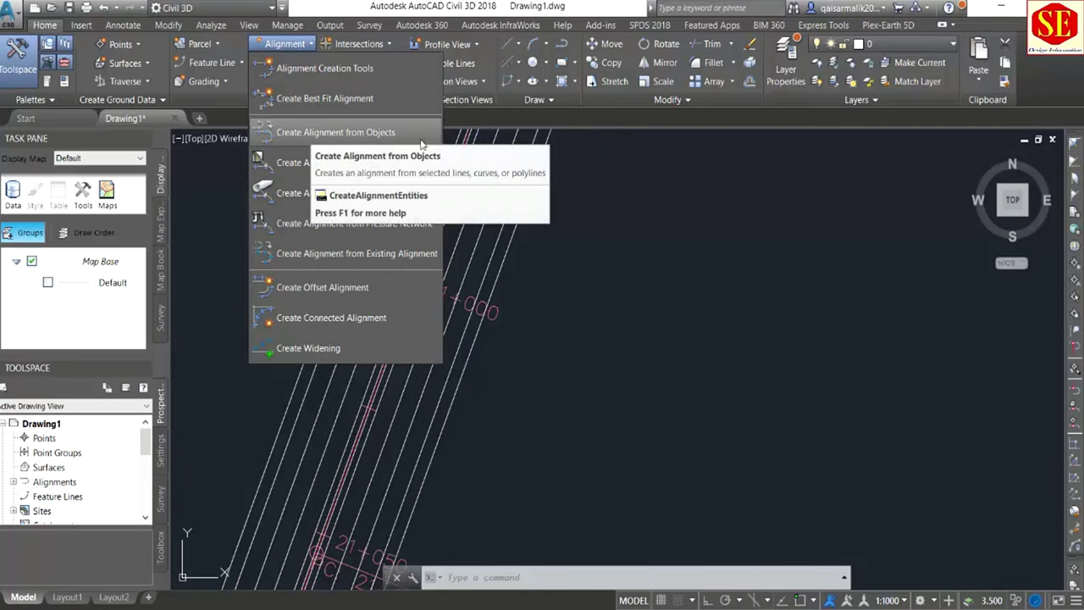
scroll(449, 245, "down", 3)
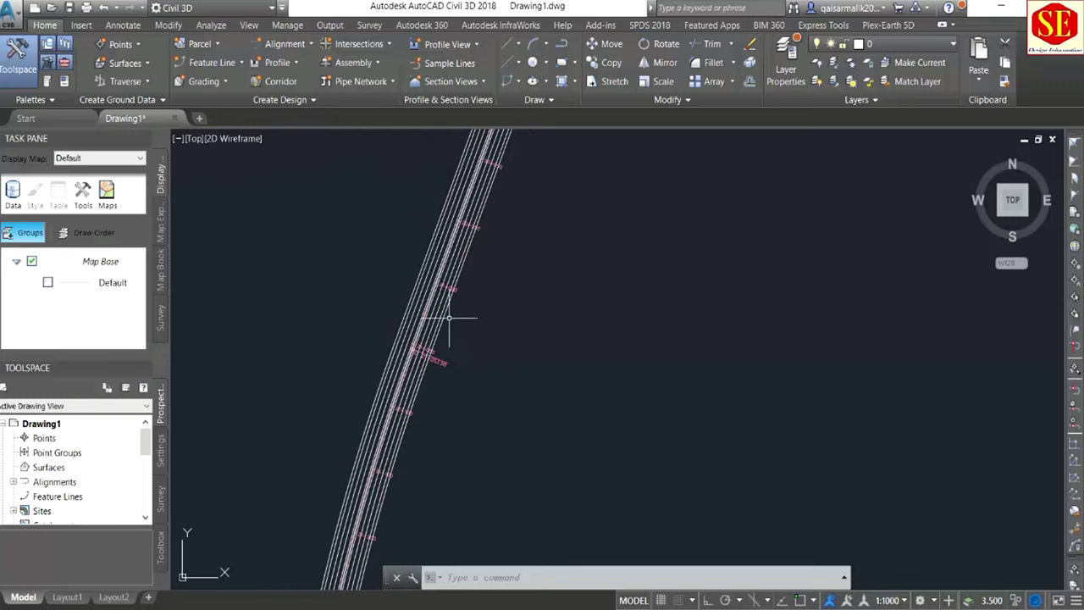
scroll(449, 319, "down", 3)
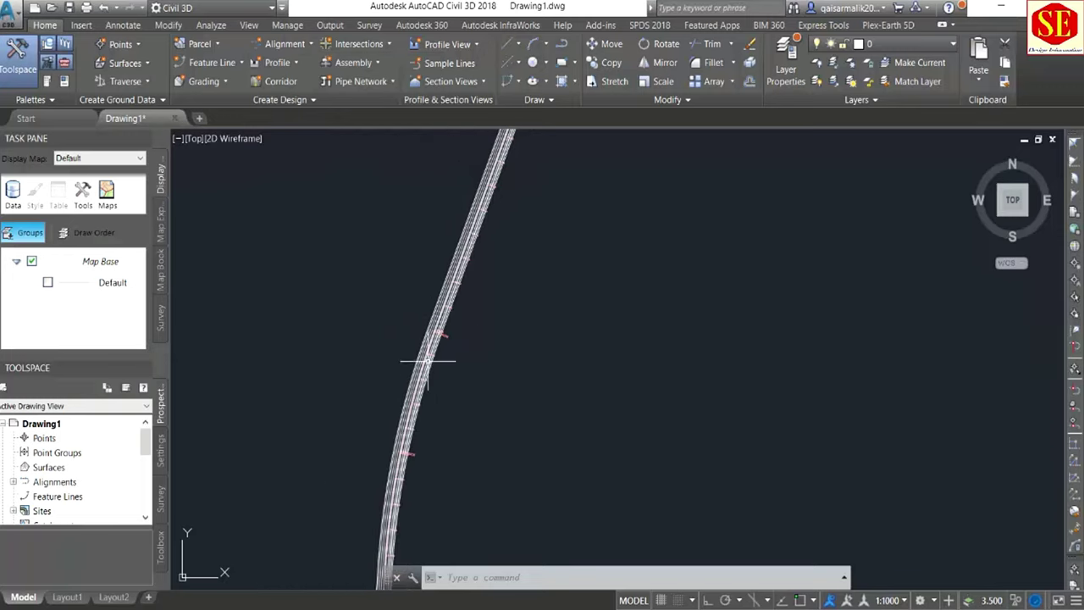
scroll(428, 362, "down", 3)
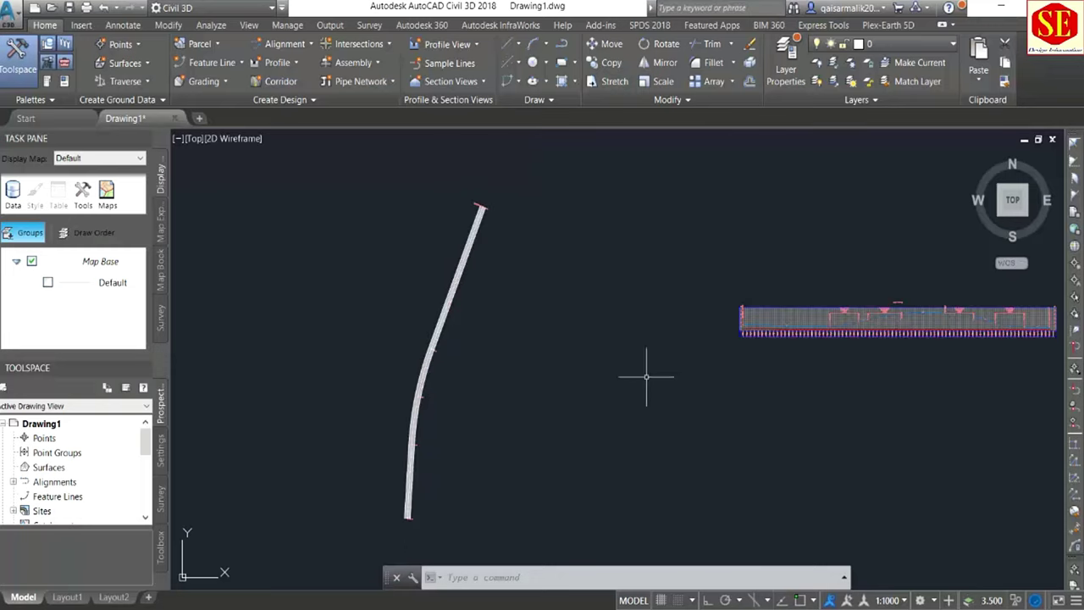
middle_click_drag(649, 367, 492, 371)
scroll(826, 317, "up", 2)
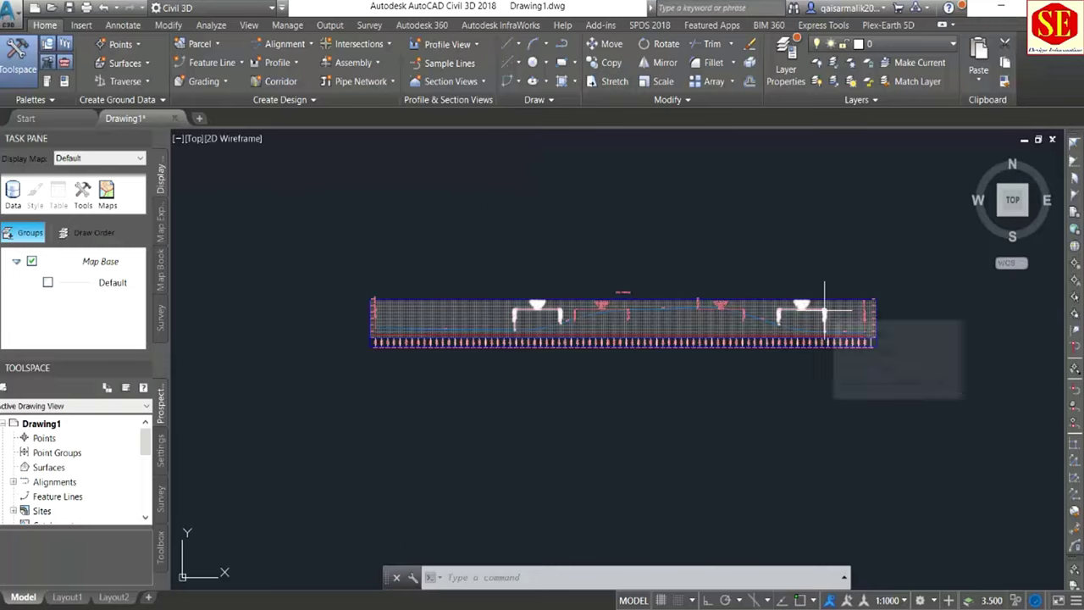
Zoom onto the BOP coordinate box on the 1.pdf plan-and-profile sheet.
scroll(608, 326, "up", 3)
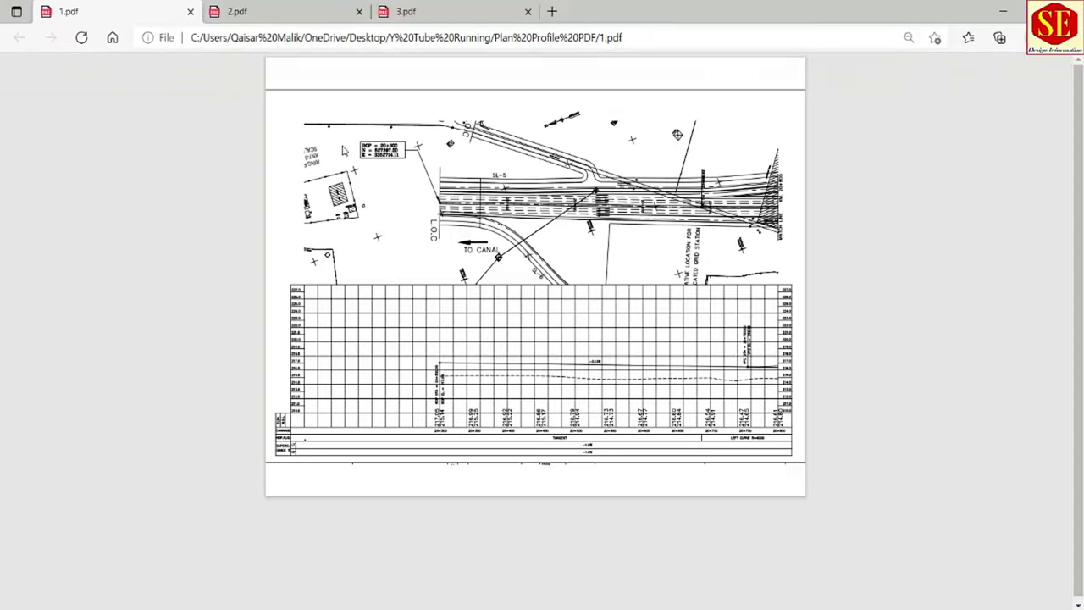
scroll(356, 153, "up", 3, "ctrl")
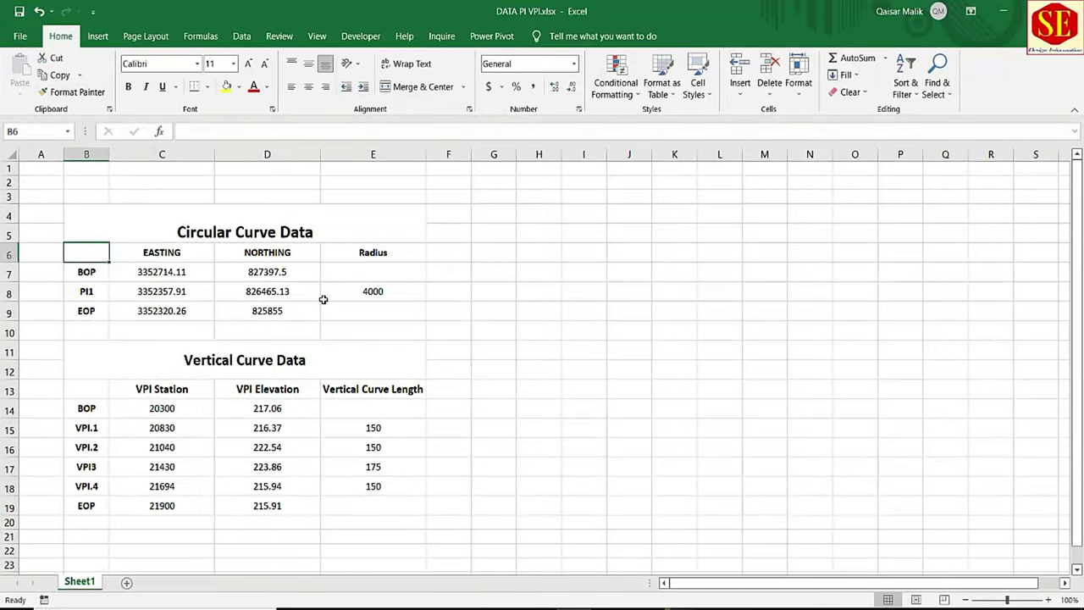
Compare the BOP easting 3352714.11 and northing 827397.5 with the 1.pdf sheet.
left_click(95, 270)
left_click(154, 264)
left_click(268, 271)
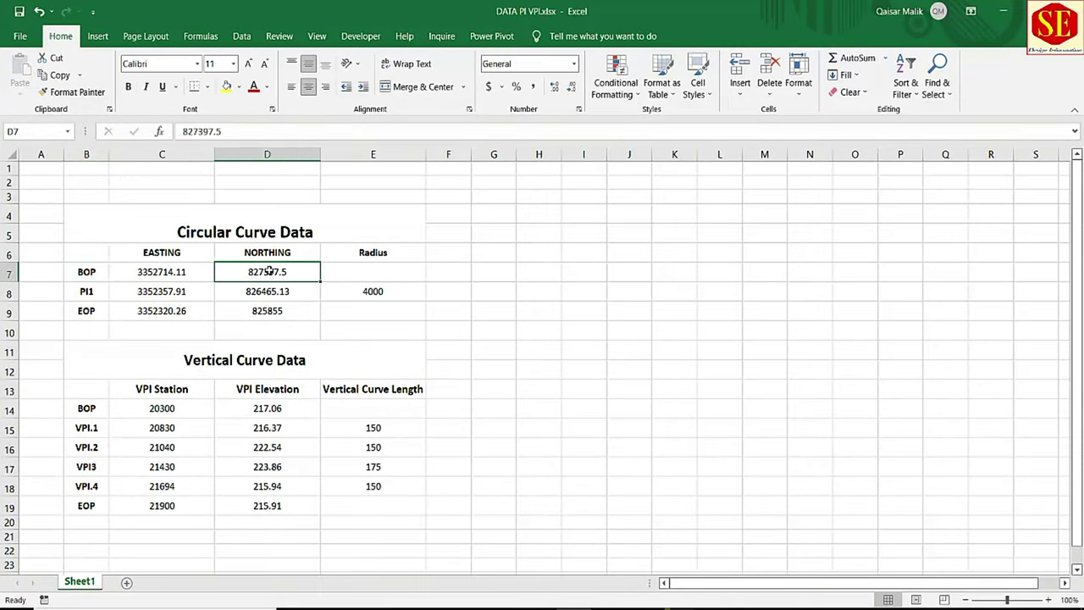
left_click(333, 273)
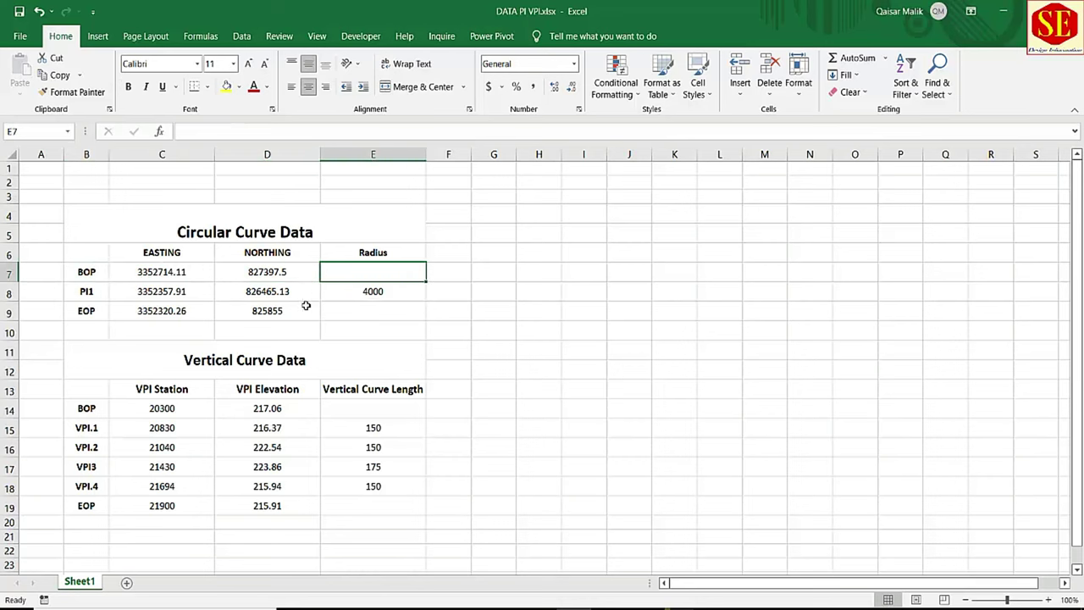
key("alt+Tab")
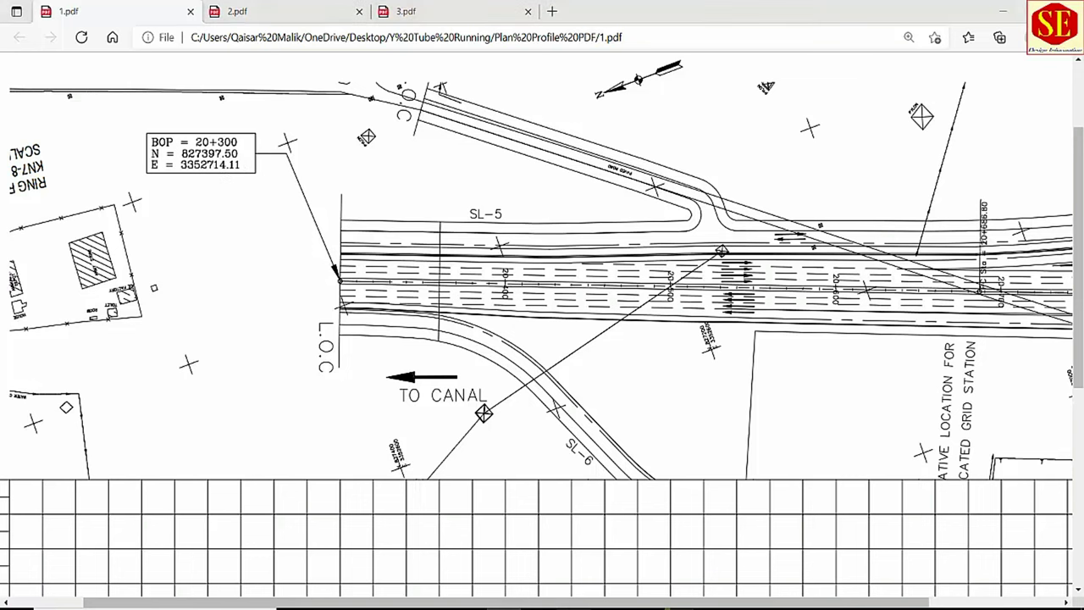
key("alt+Tab")
Recheck BOP and the PI1 easting 3352357.91, then view the PI data on 2.pdf.
left_click(176, 272)
left_click(267, 277)
left_click(135, 290)
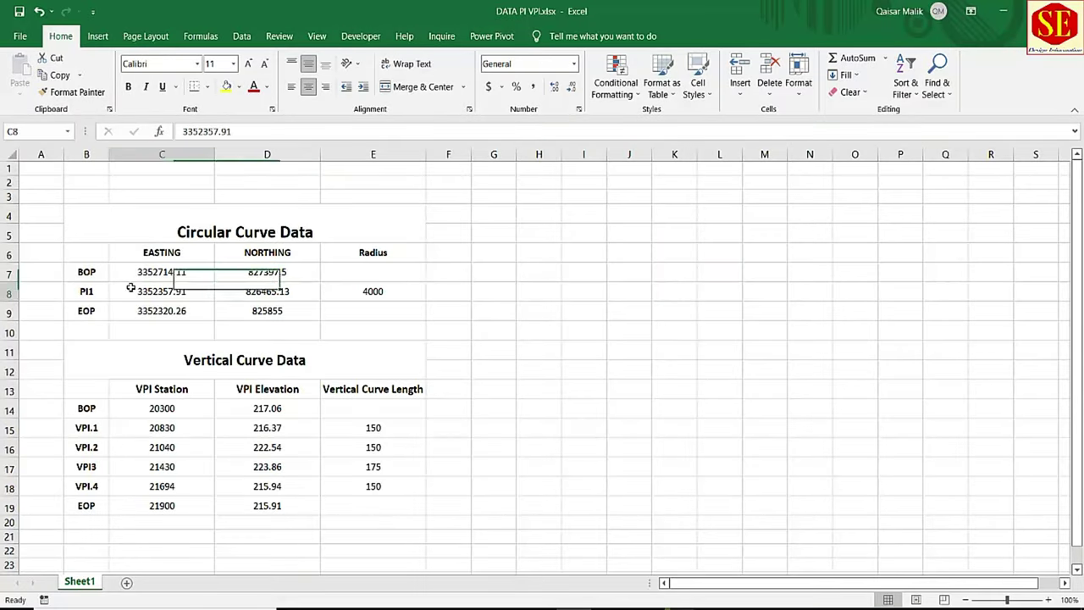
key("alt+Tab")
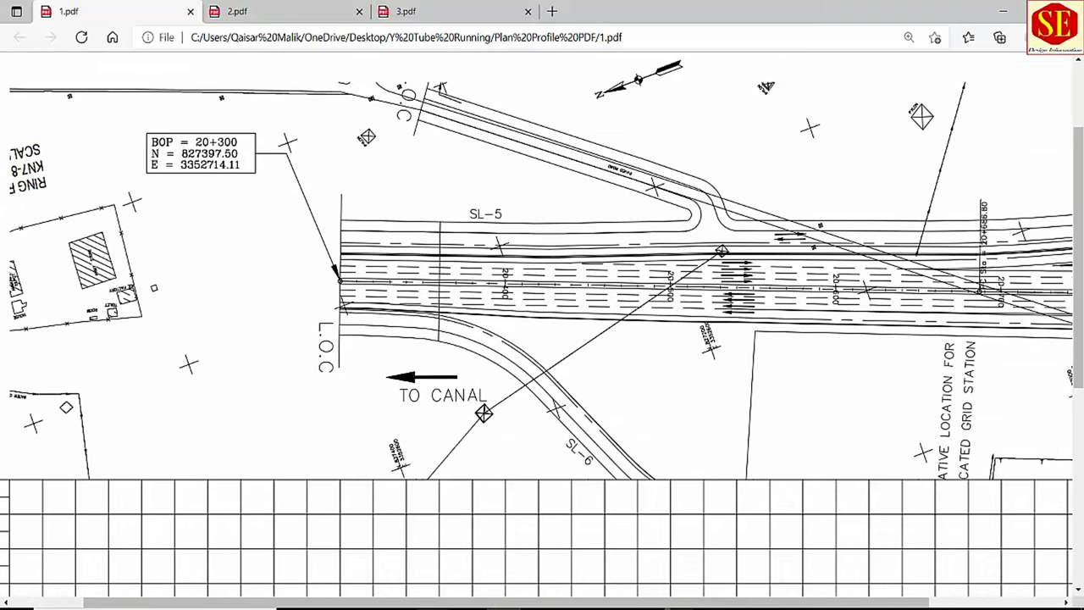
left_click_drag(350, 602, 481, 602)
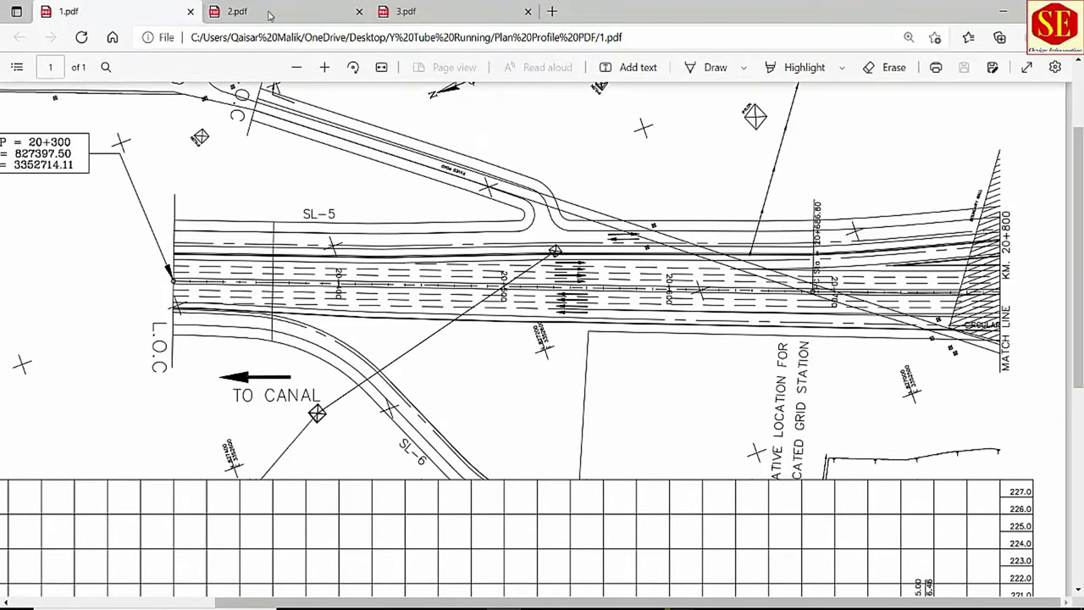
left_click(270, 16)
scroll(605, 255, "up", 2, "ctrl")
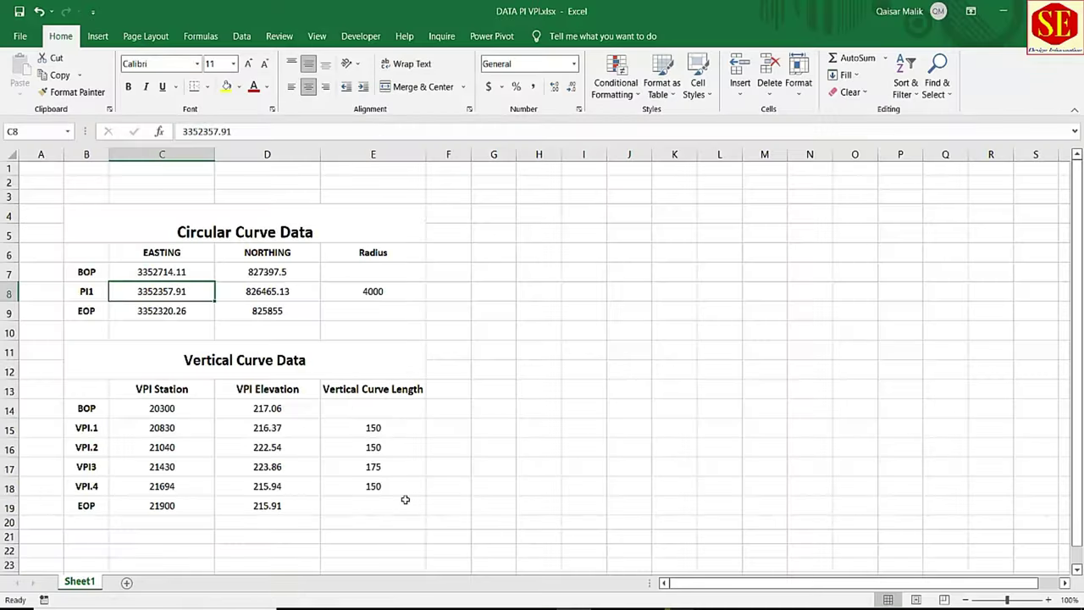
Check PI1 (3352357.91, 826465.13) and the EOP easting 3352320.26 against 3.pdf.
left_click(269, 290)
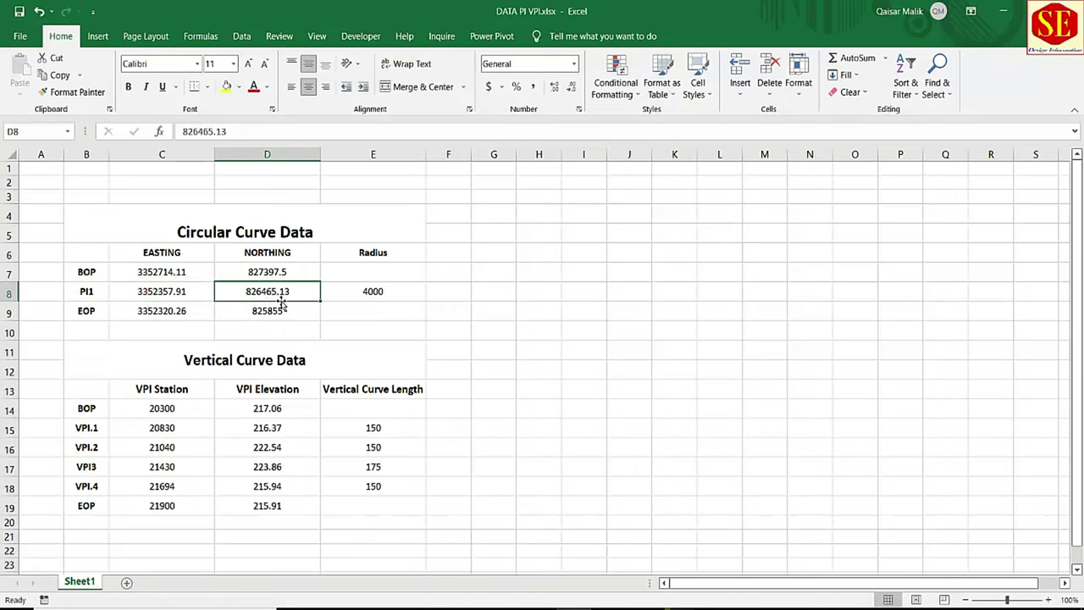
left_click(168, 294)
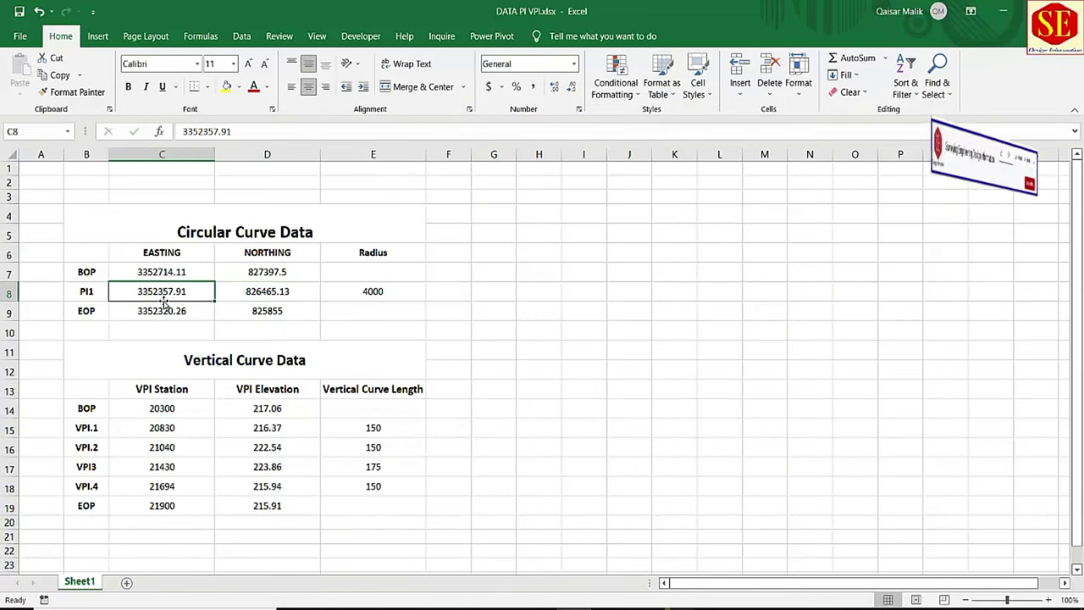
left_click(173, 310)
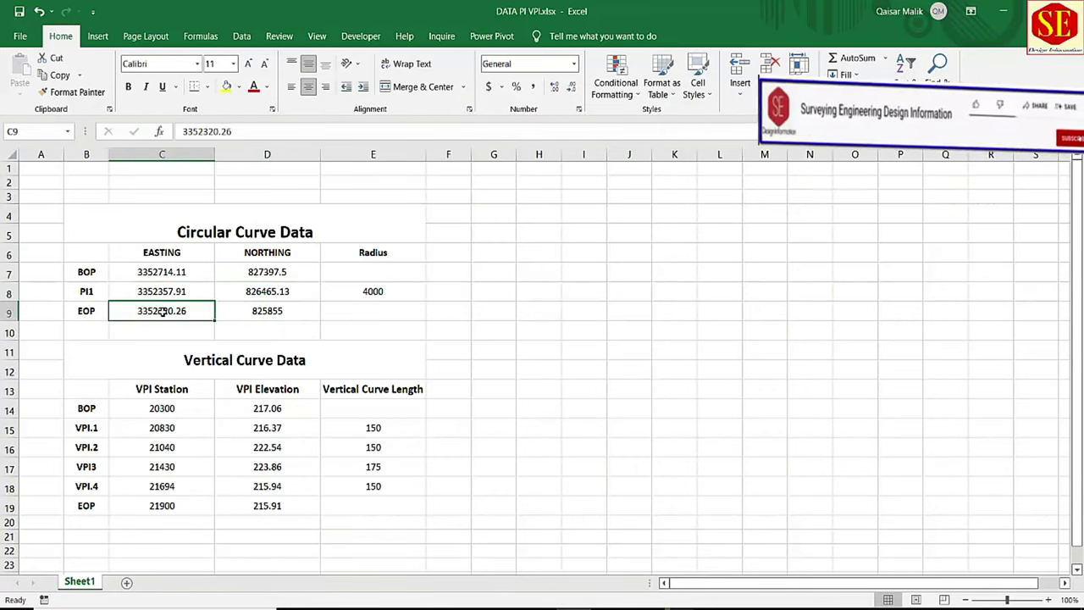
left_click(506, 606)
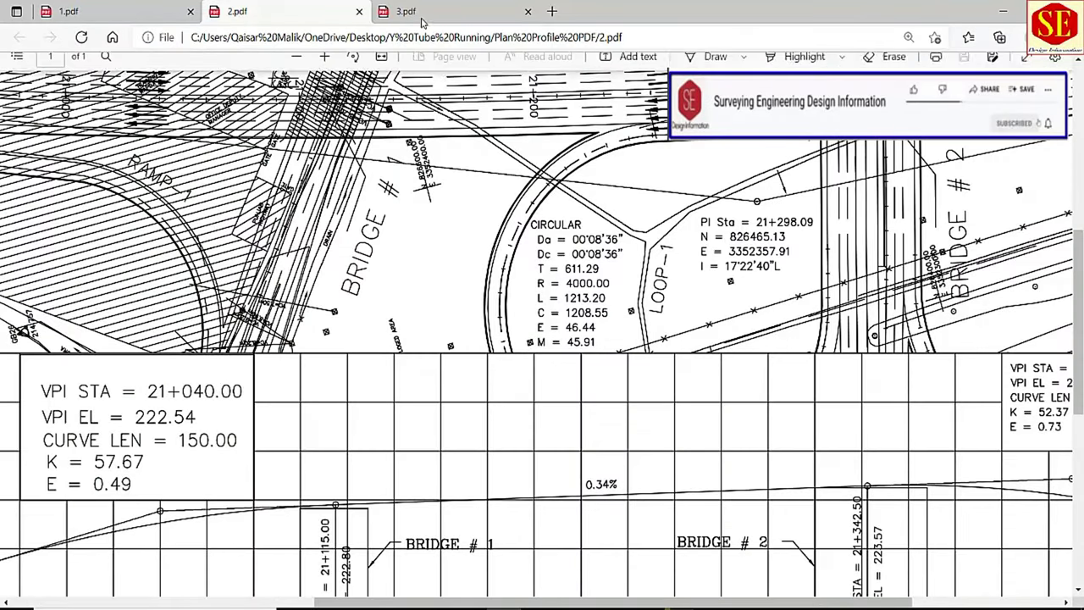
scroll(543, 339, "up", 3, "ctrl")
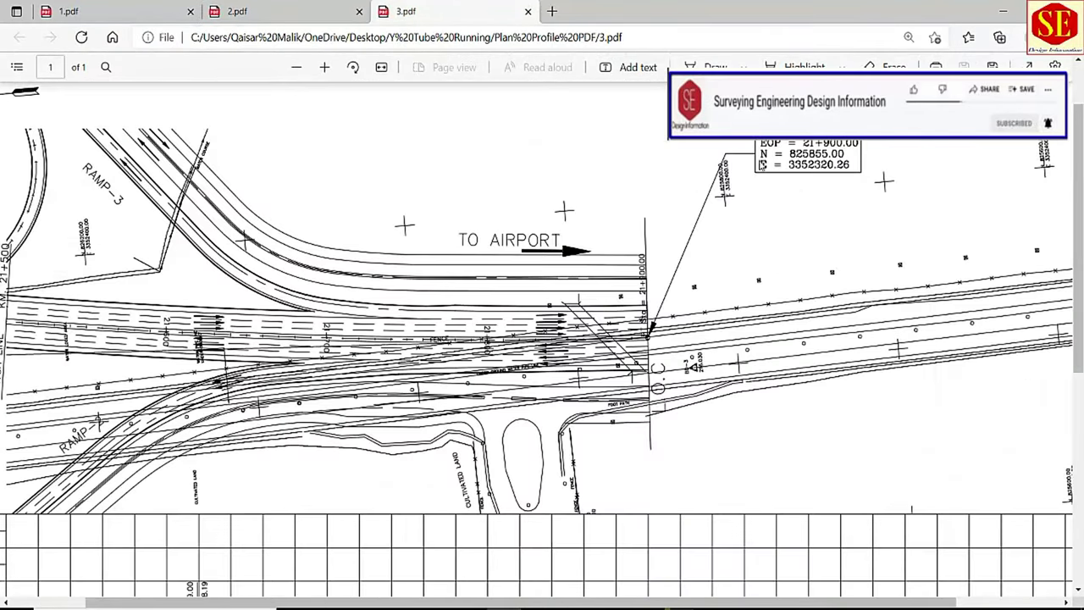
left_click(507, 607)
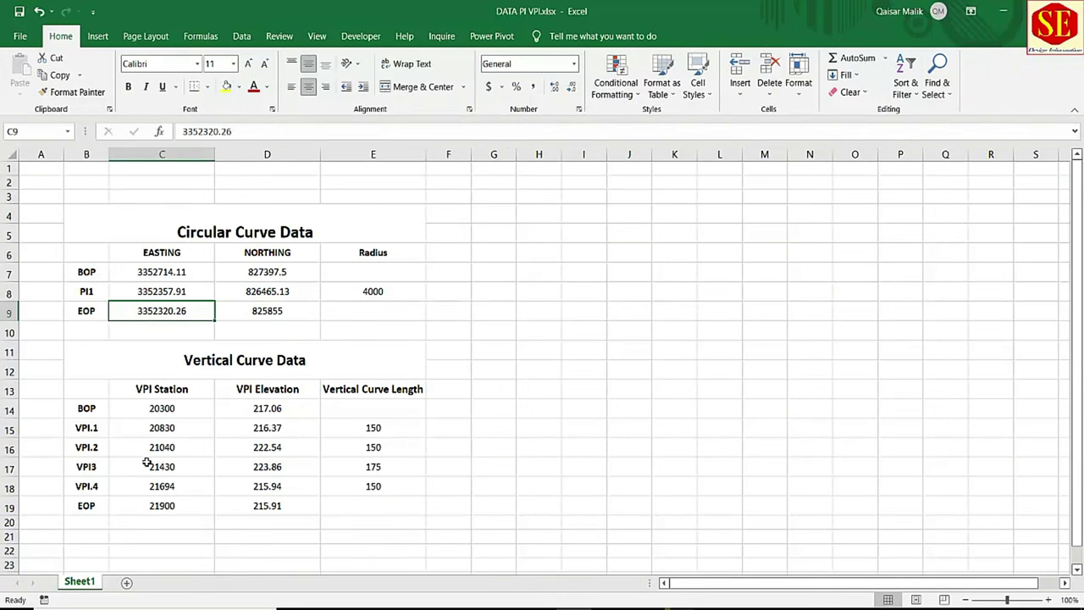
Review the 1.pdf plan sheet again and finish on the 2.pdf profile sheet.
key("alt+Tab")
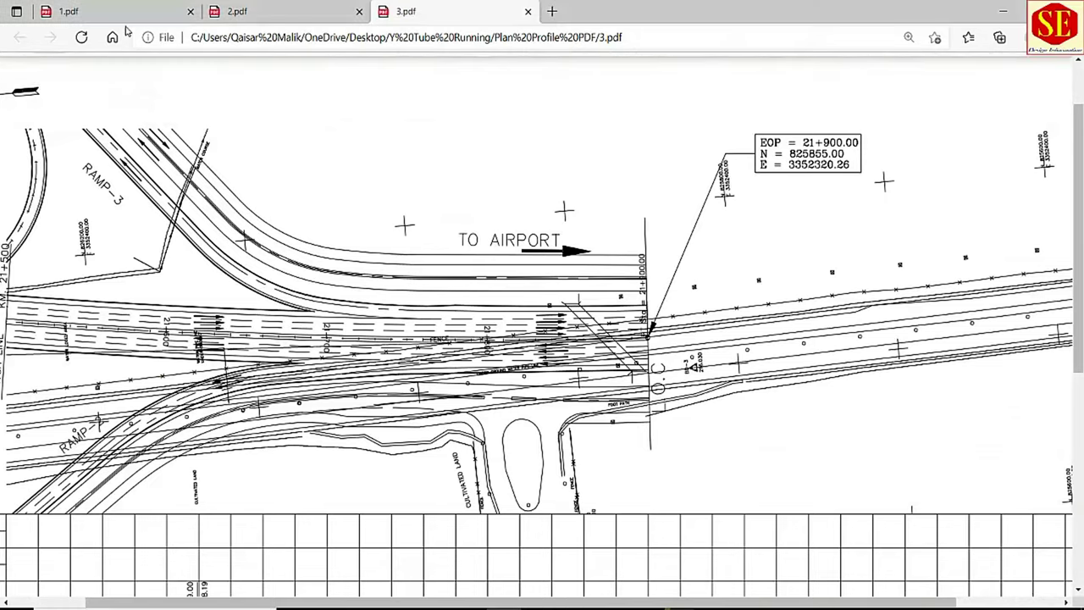
left_click(119, 11)
scroll(447, 421, "down", 2)
scroll(446, 421, "down", 1)
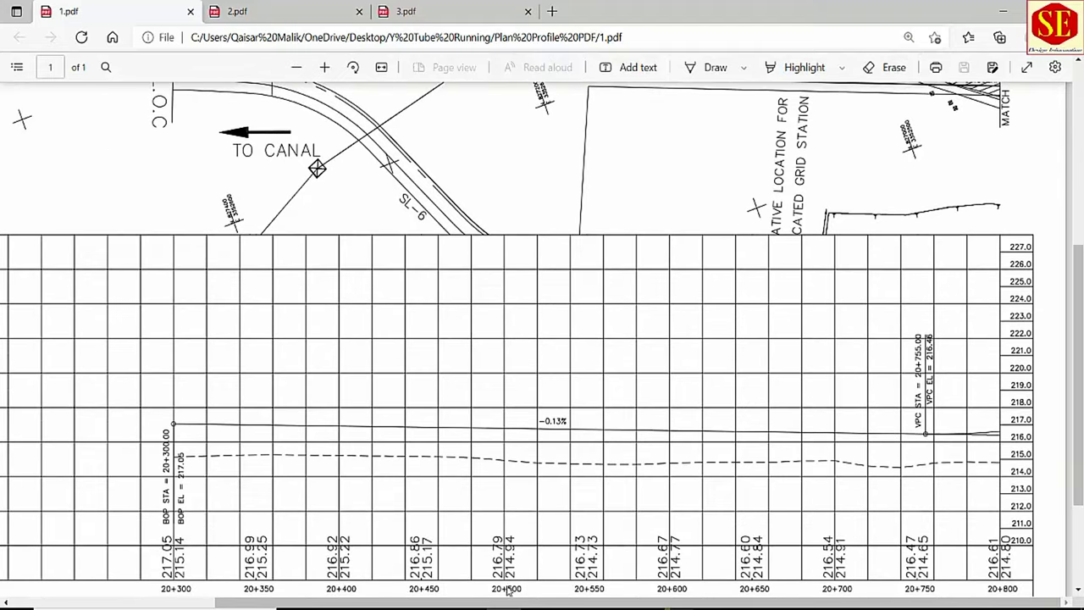
left_click_drag(540, 603, 508, 604)
scroll(408, 475, "down", 2)
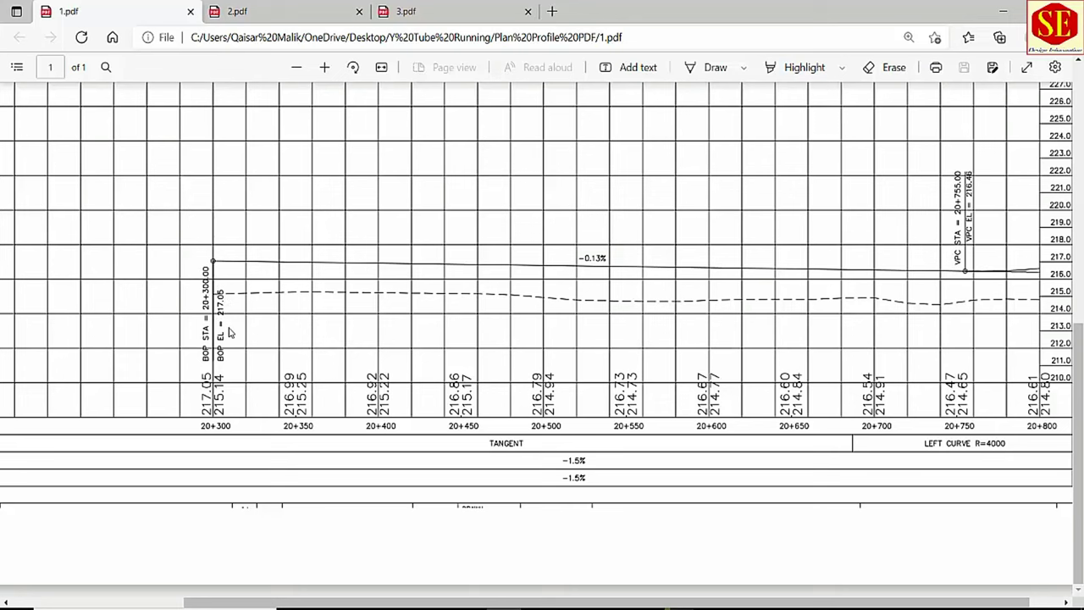
left_click_drag(485, 603, 519, 604)
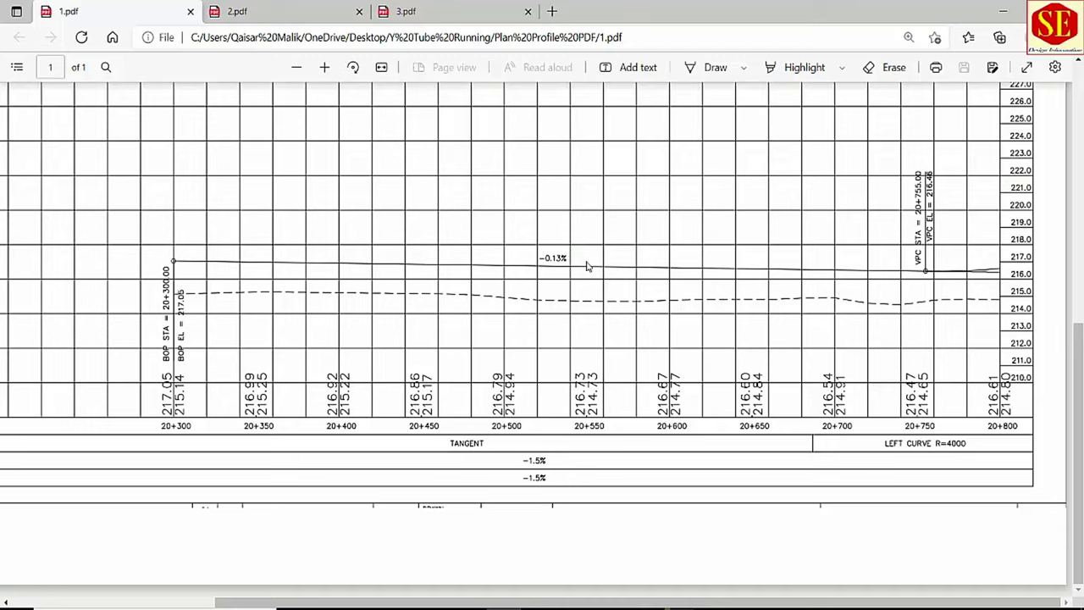
left_click(277, 9)
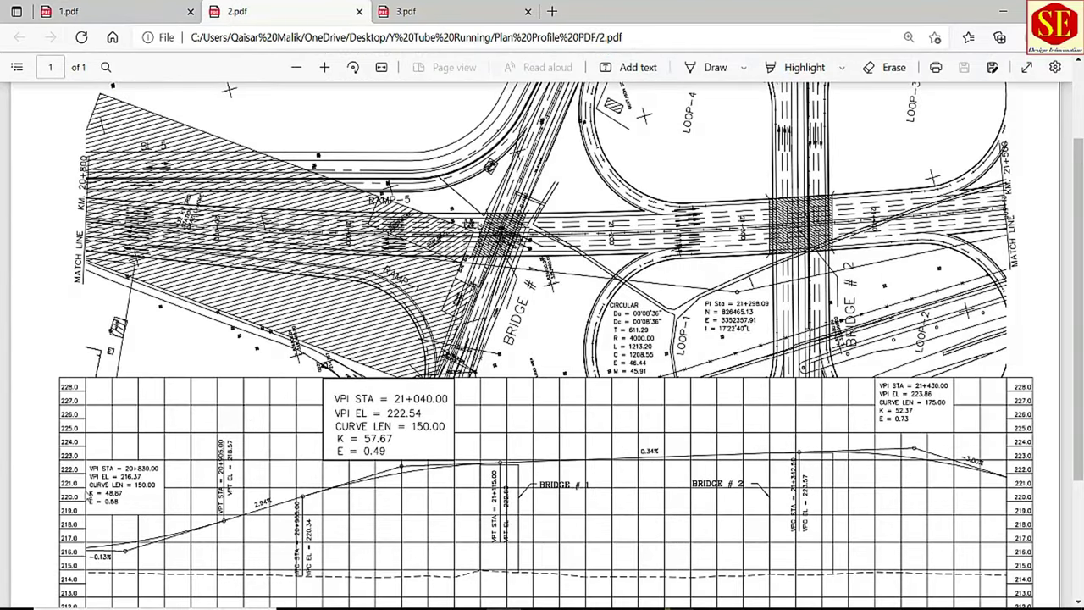
Compare the VPI.1 station 20830 and elevation 216.37 with the 2.pdf profile.
scroll(89, 500, "up", 1, "ctrl")
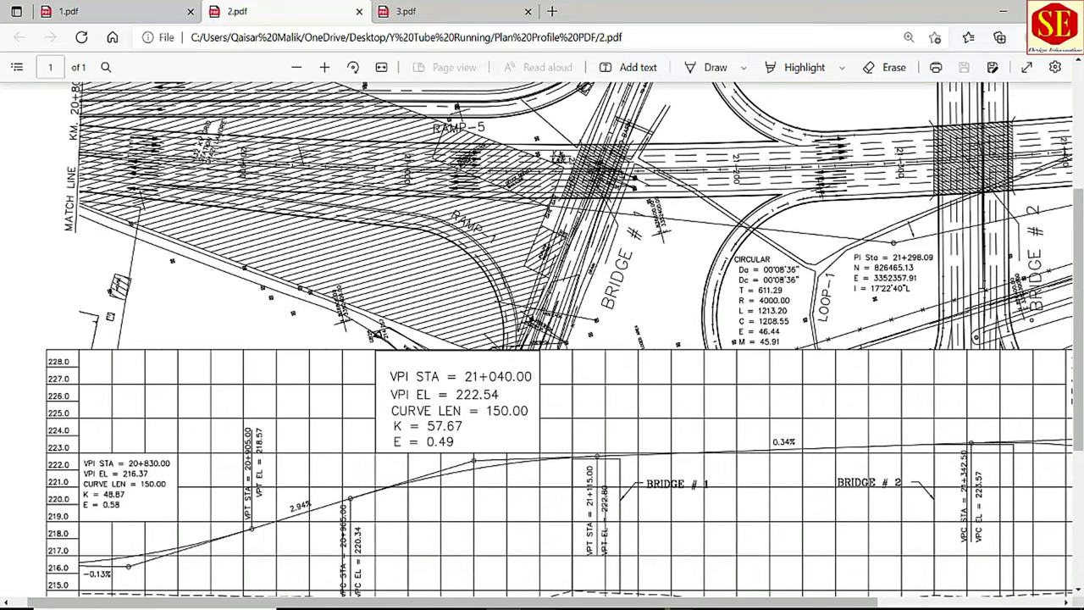
key("alt+Tab")
left_click(170, 431)
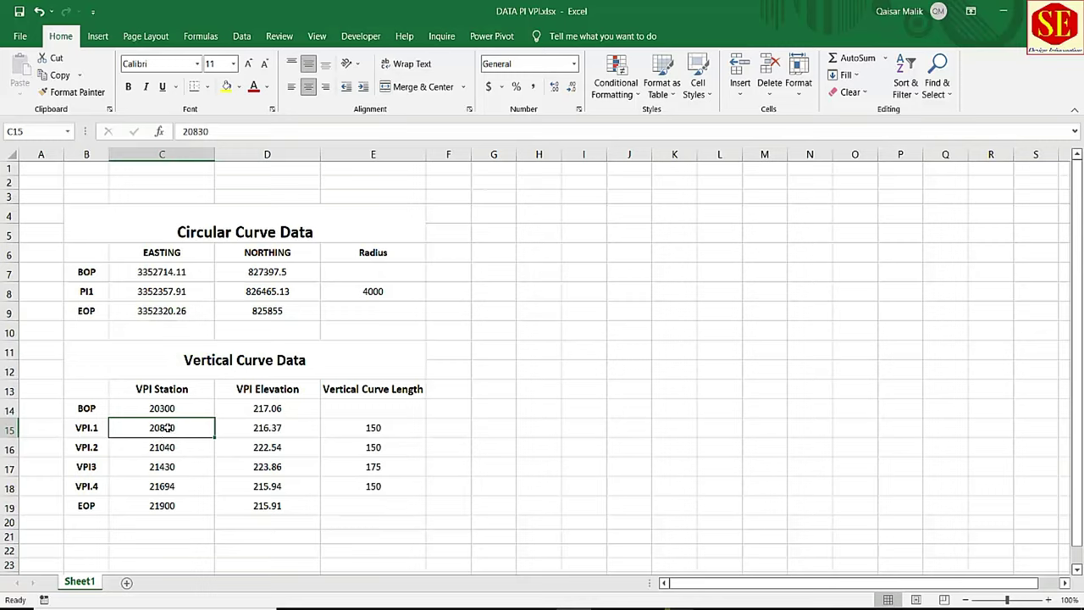
left_click(258, 429)
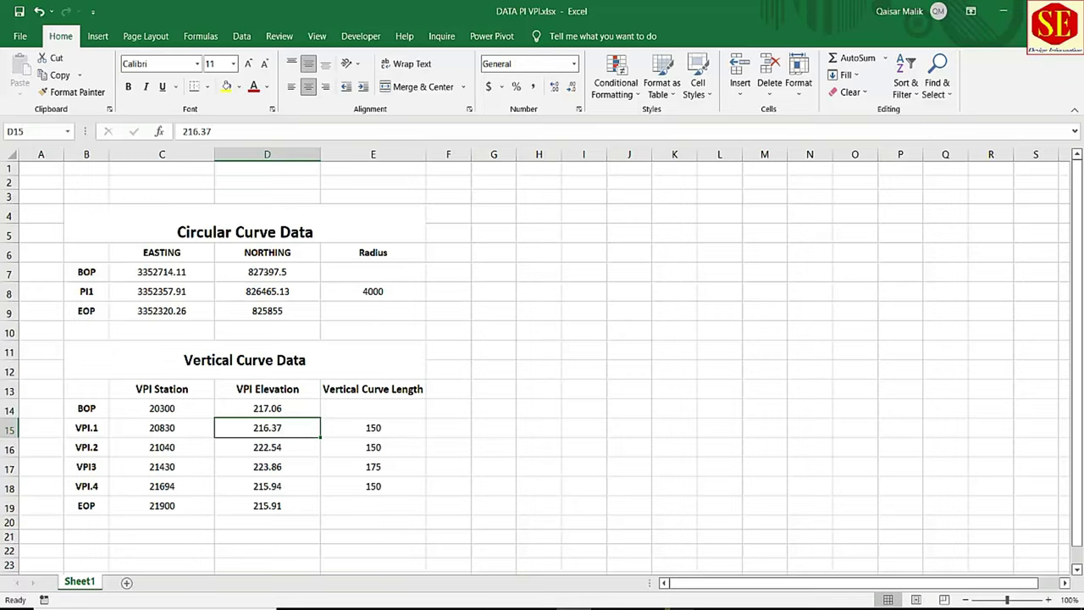
key("alt+Tab")
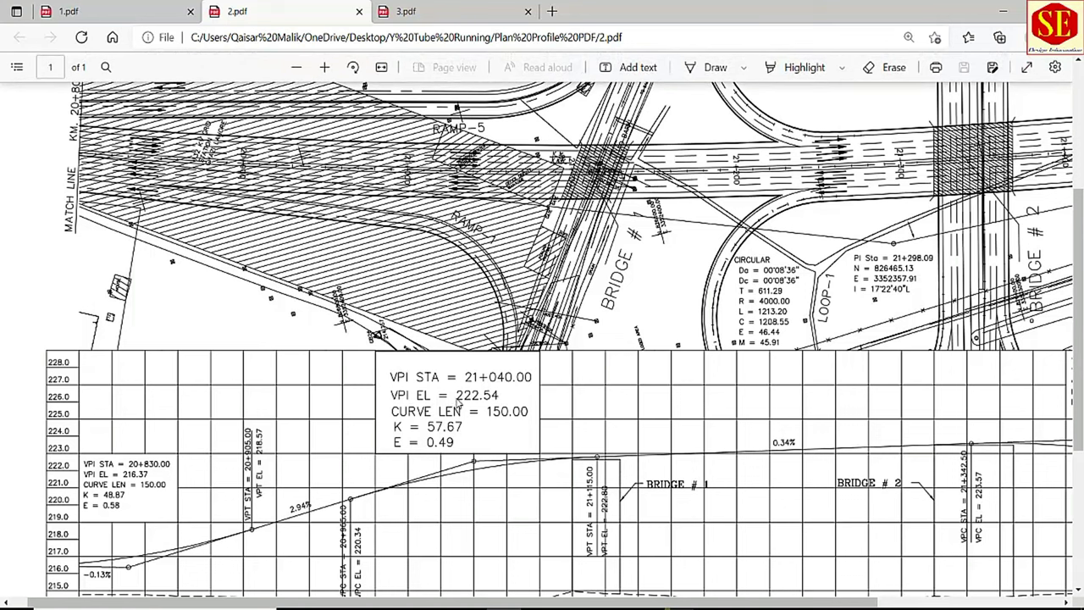
scroll(426, 409, "down", 2, "ctrl")
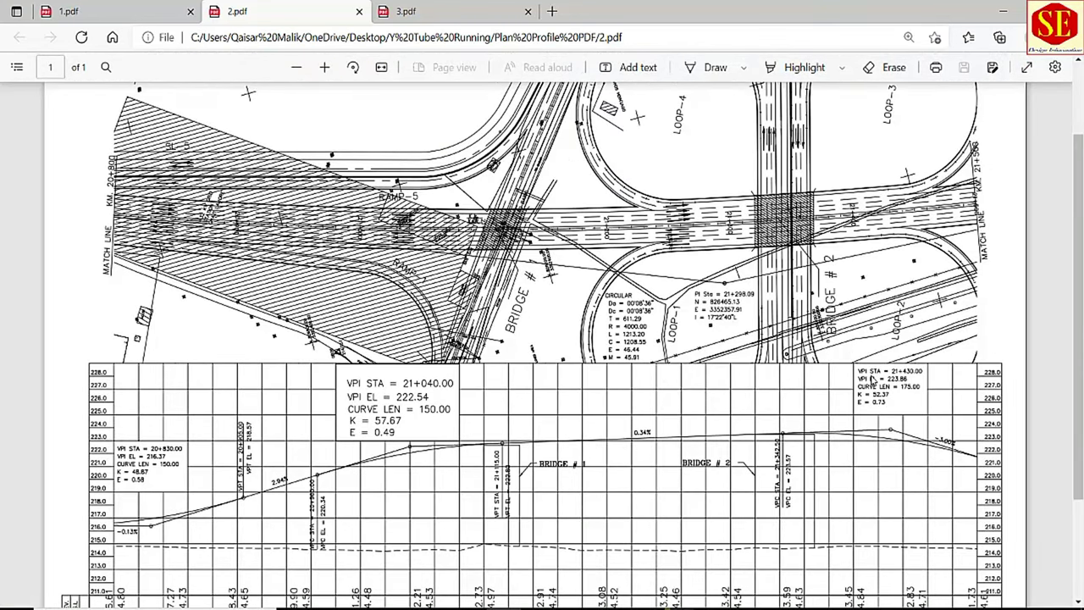
Zoom and pan the 3.pdf sheet to read the EOP station 21+900 and elevation.
left_click(406, 11)
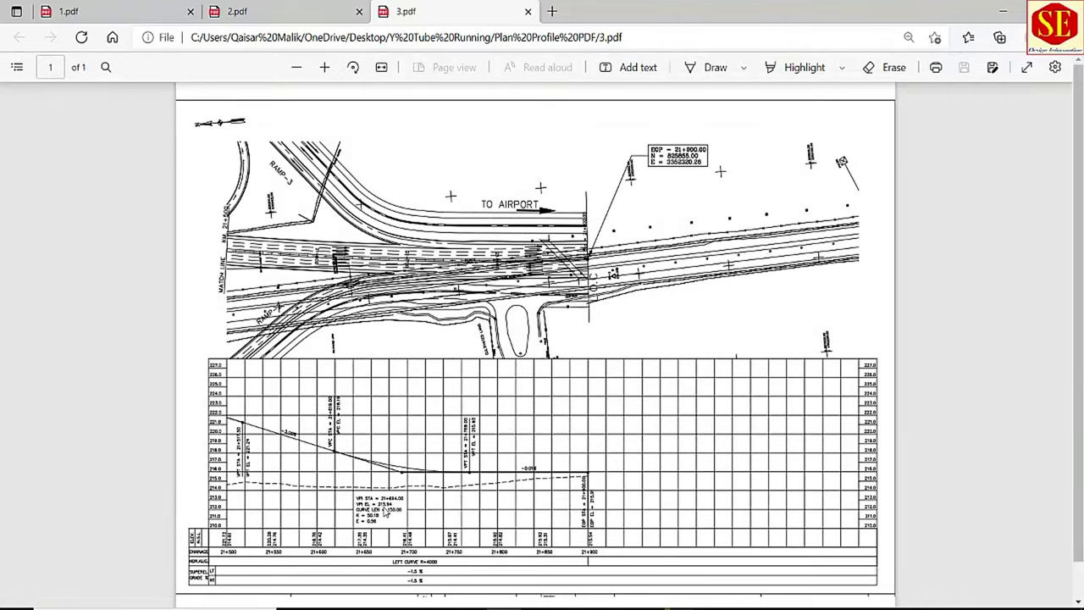
scroll(633, 516, "up", 1, "ctrl")
scroll(633, 517, "up", 2, "ctrl")
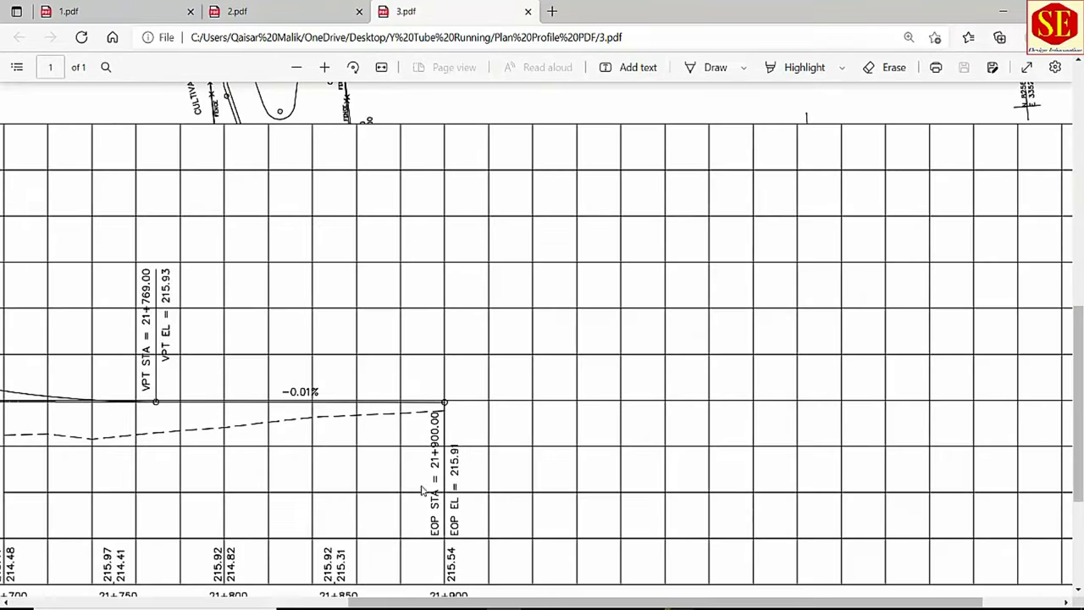
scroll(494, 472, "down", 2)
scroll(500, 467, "down", 1, "ctrl")
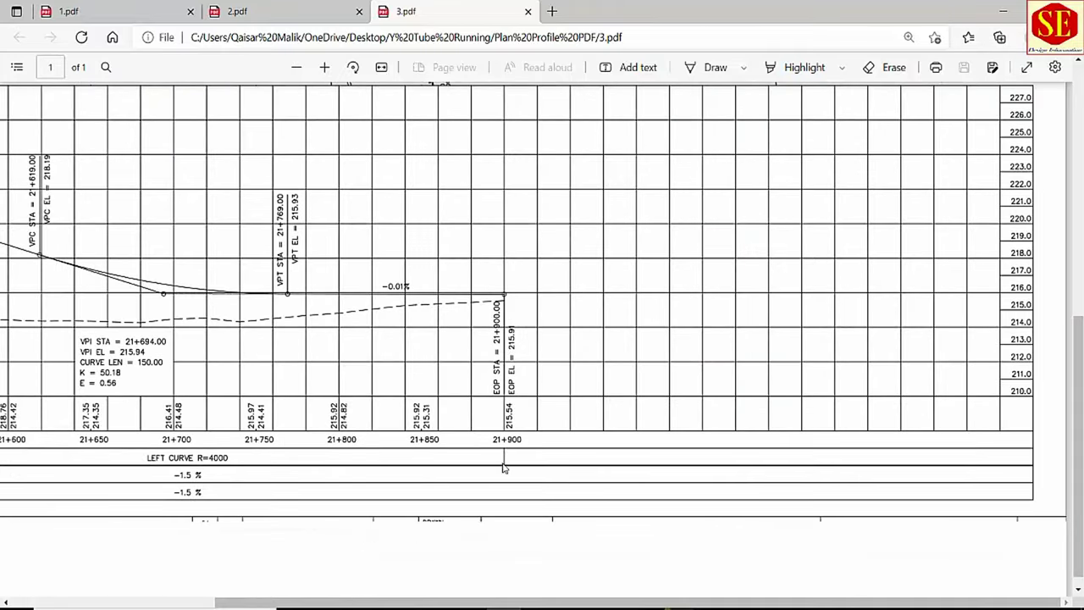
left_click_drag(578, 603, 261, 593)
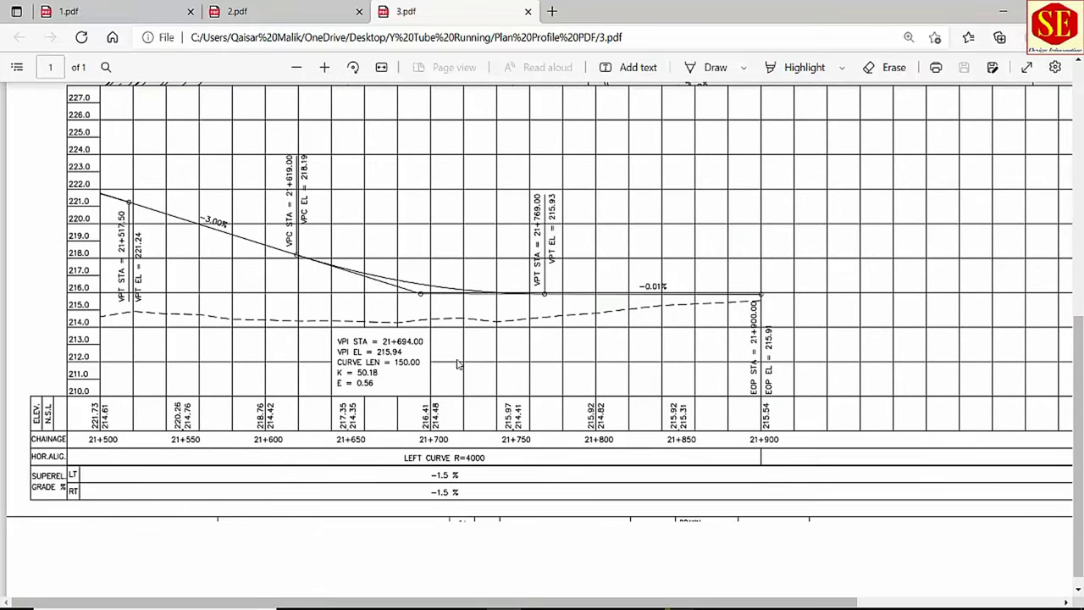
scroll(458, 364, "up", 5)
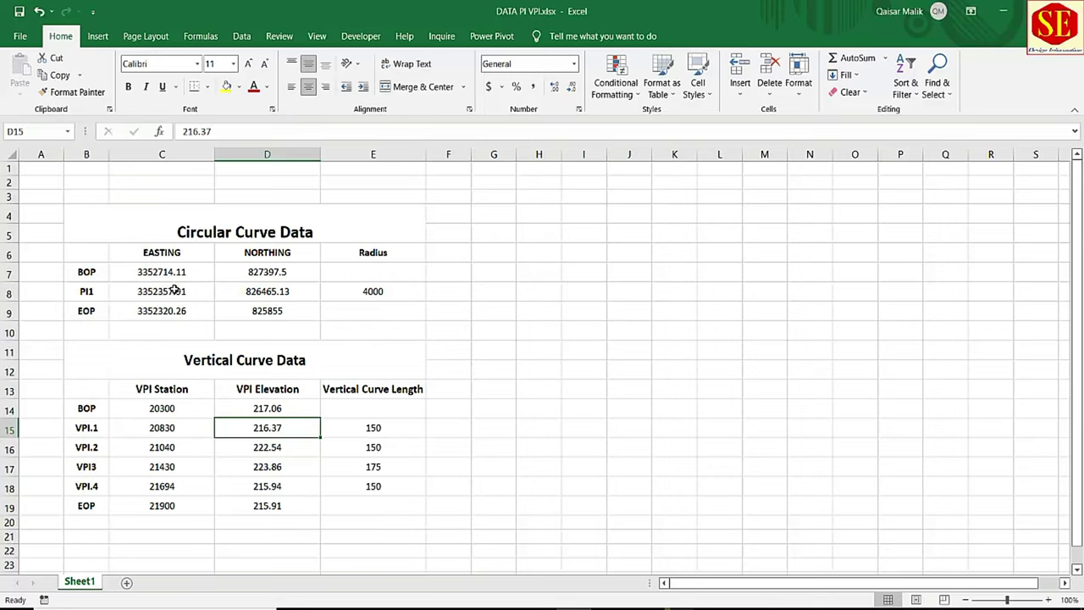
Join the BOP easting and northing in F7 with =C7&","&D7 and AutoFit column F.
left_click(449, 271)
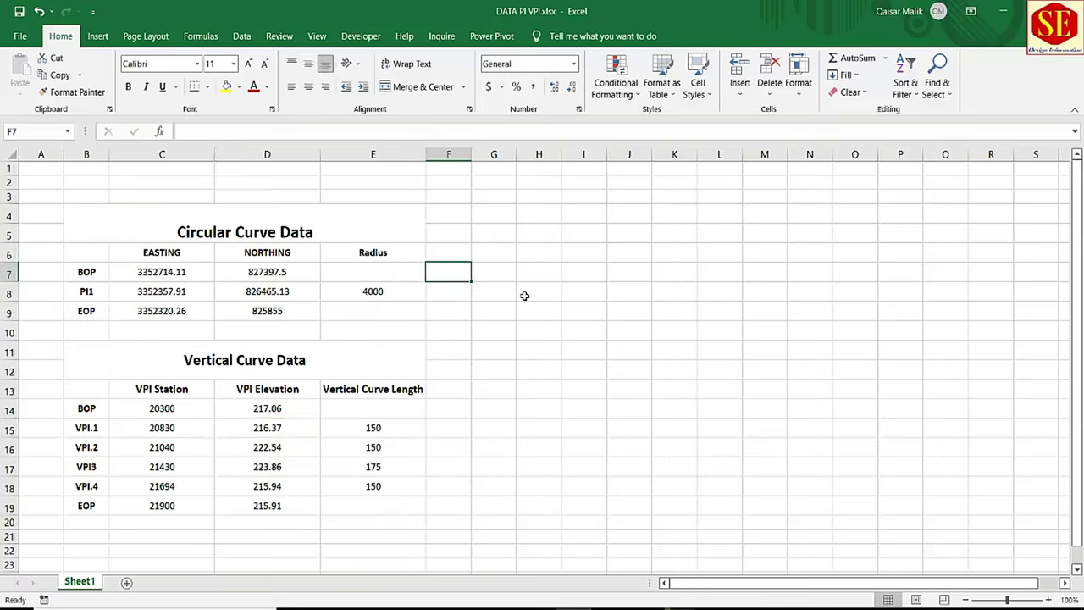
type("=")
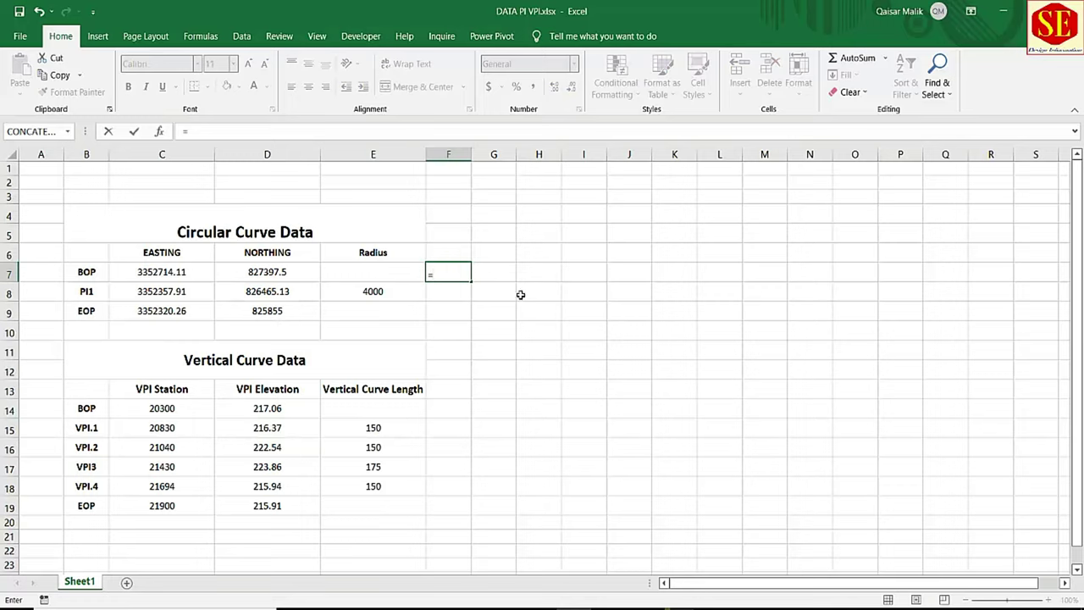
left_click(180, 269)
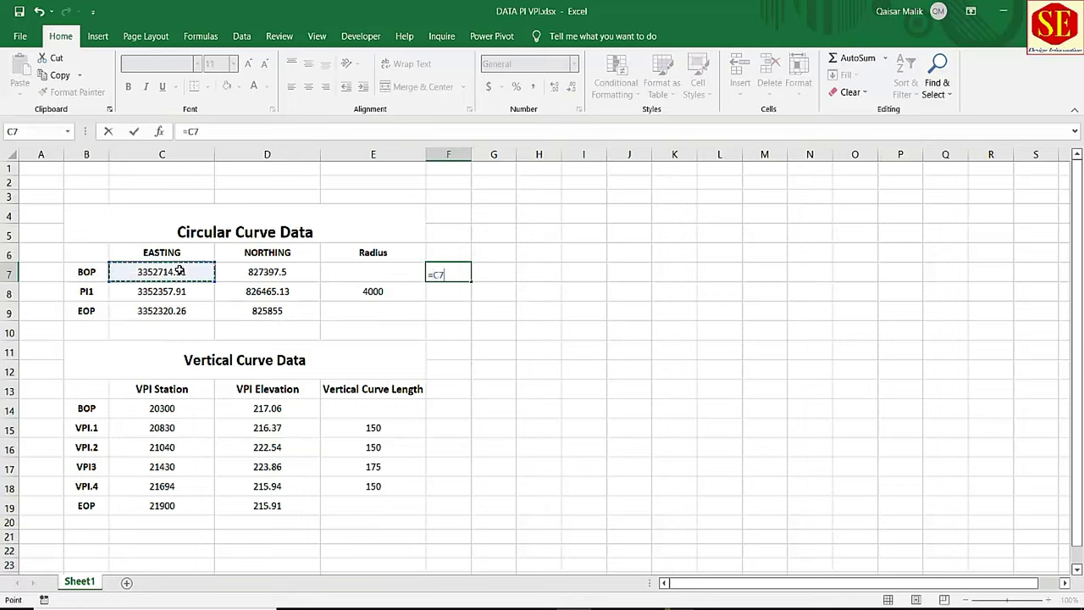
type("&\",\"&")
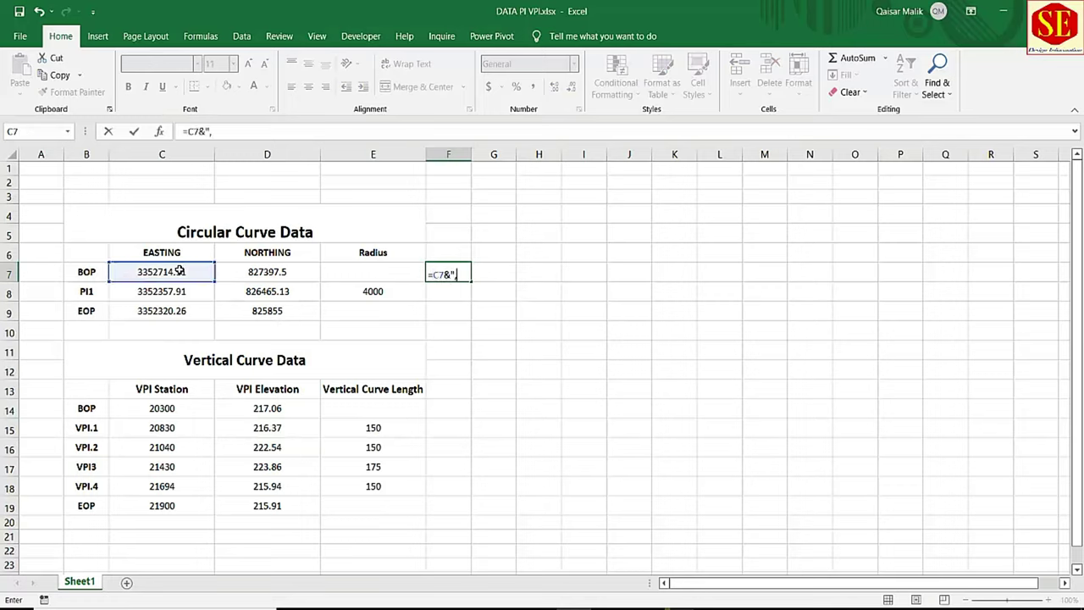
left_click(254, 273)
key("Return")
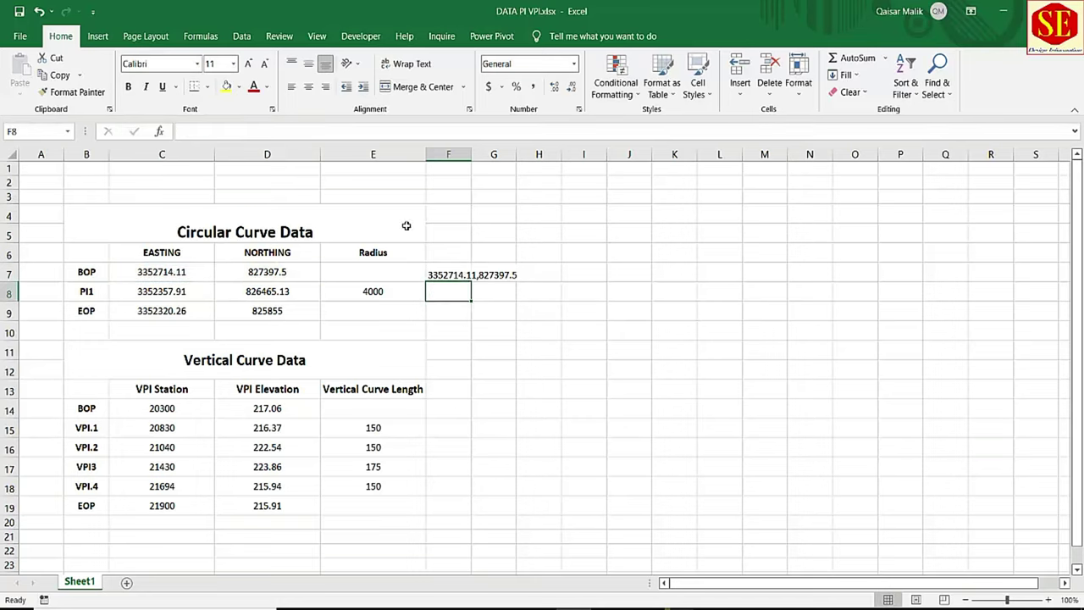
double_click(471, 154)
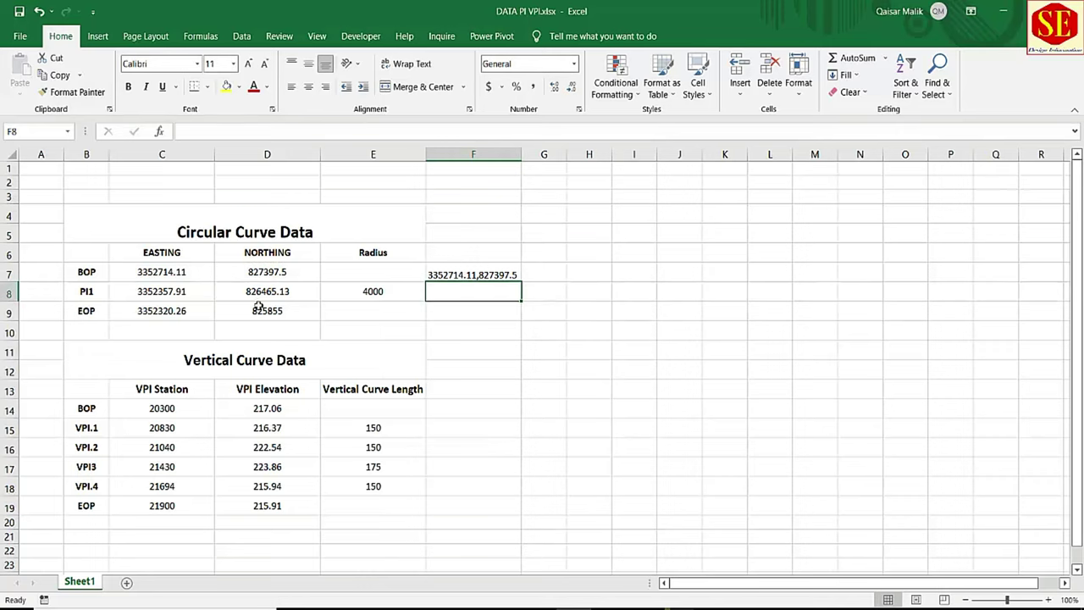
Join the PI1 coordinates in F8 with =C8&","&D8 and fill down to F9 for EOP.
type("=")
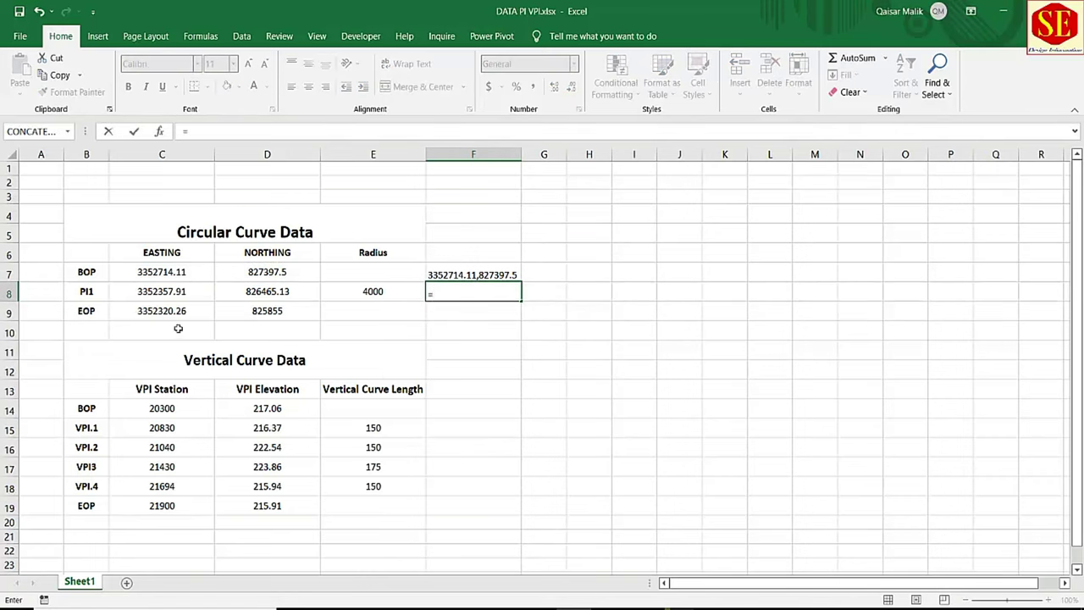
left_click(171, 290)
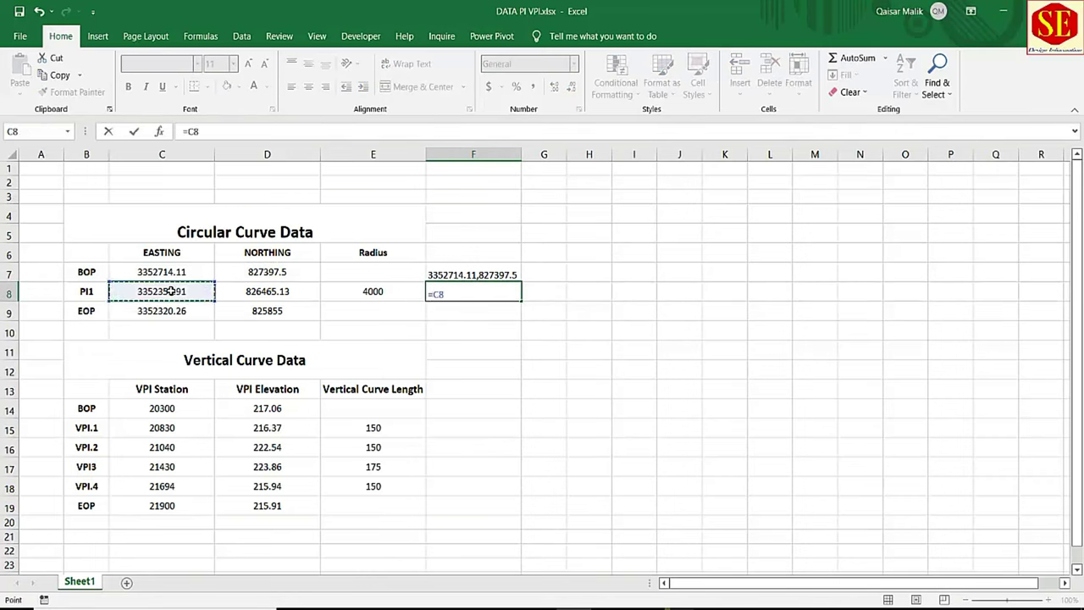
type("&\",\"&")
left_click(249, 290)
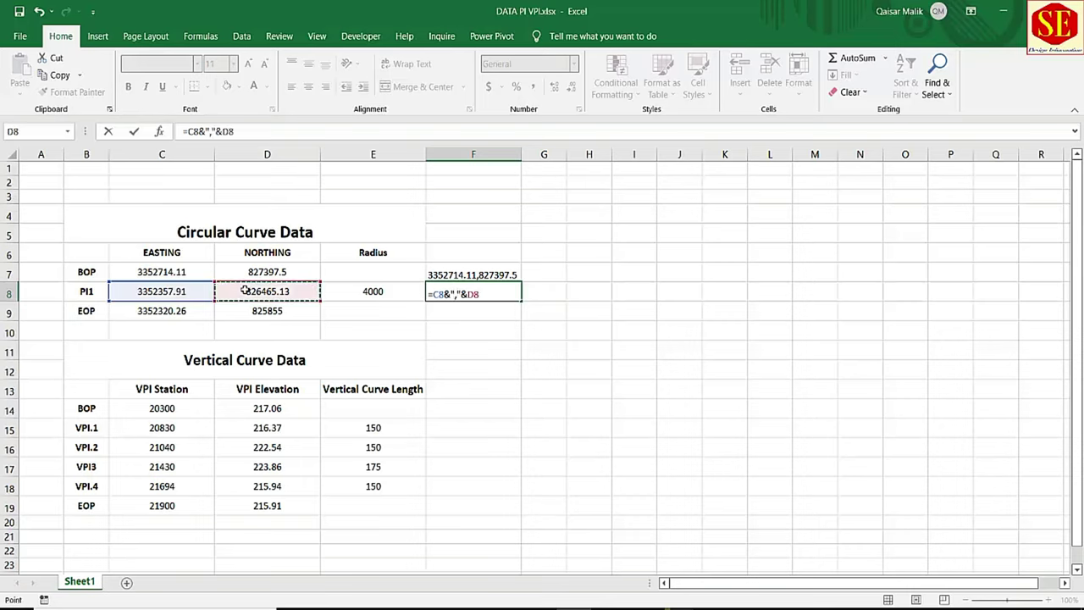
key("Return")
left_click(511, 294)
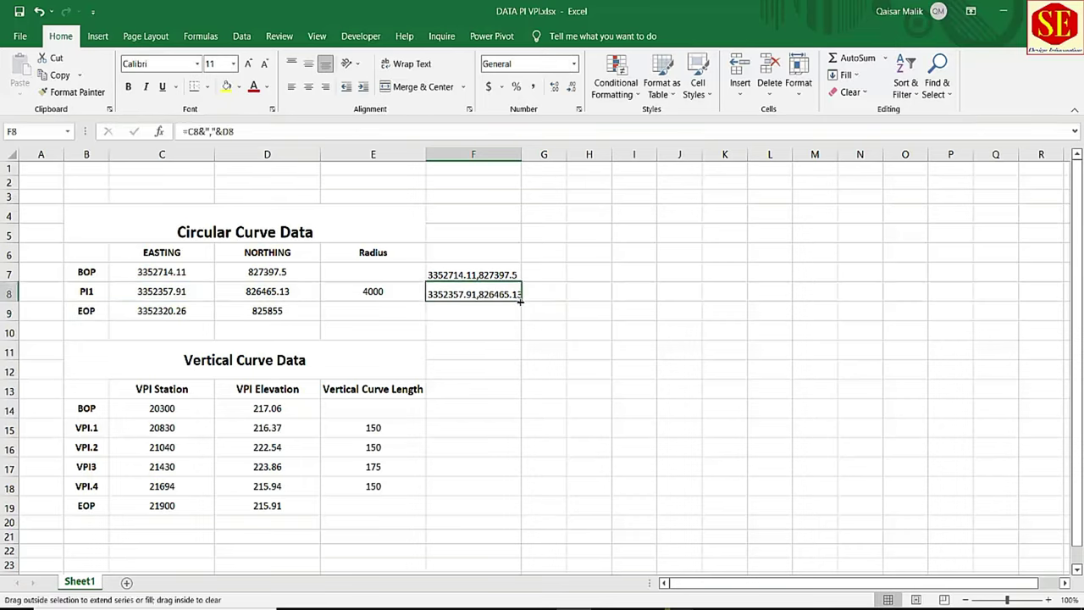
left_click_drag(522, 302, 520, 320)
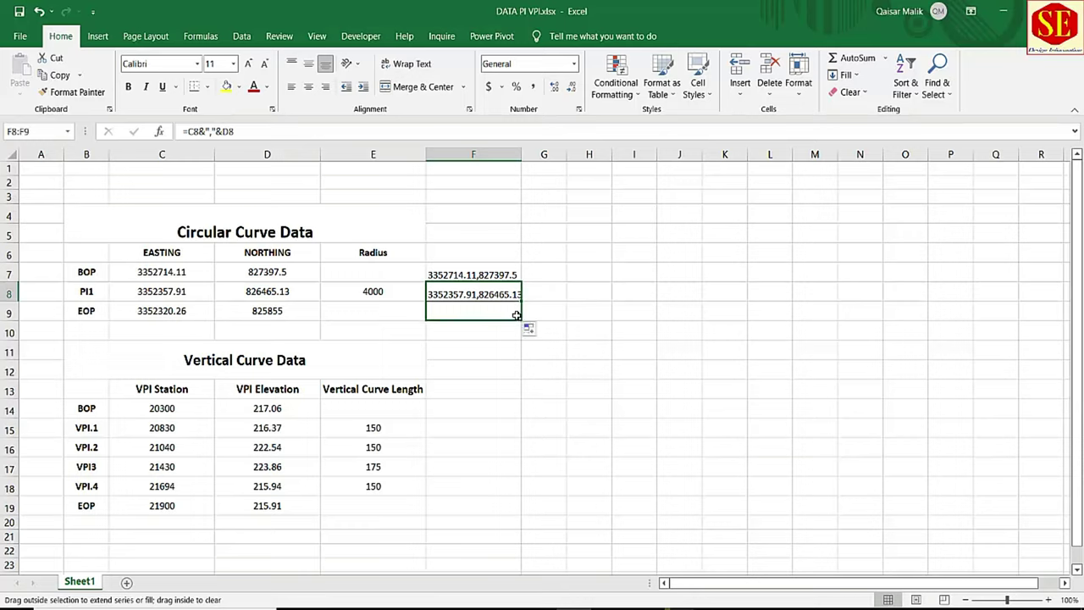
Verify the BOP formula in F7 and select F14 for the vertical data.
left_click(480, 421)
left_click(473, 277)
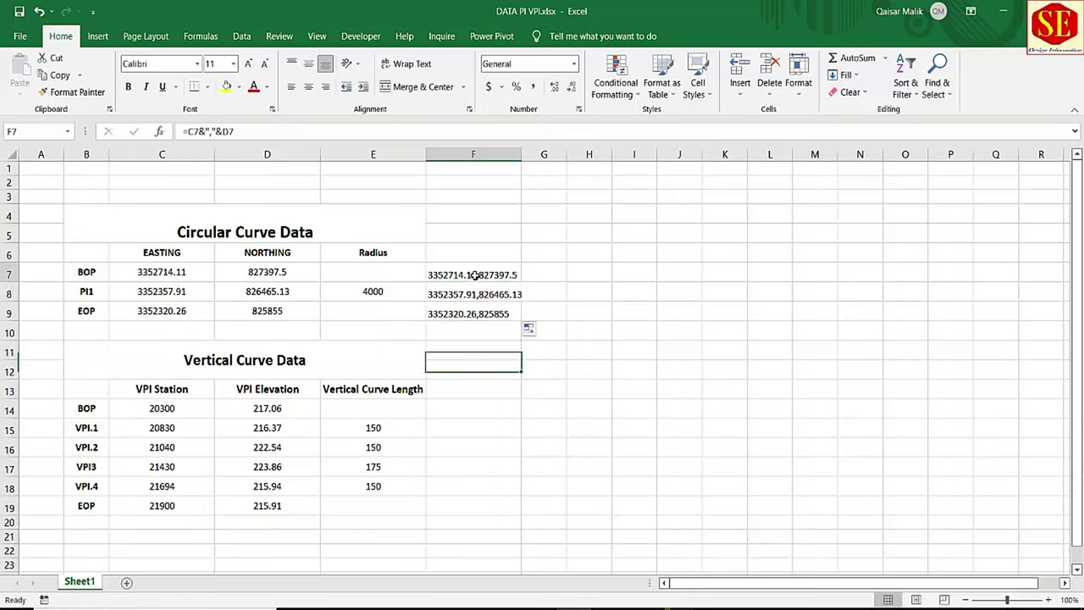
key("Down")
key("Down")
left_click(460, 402)
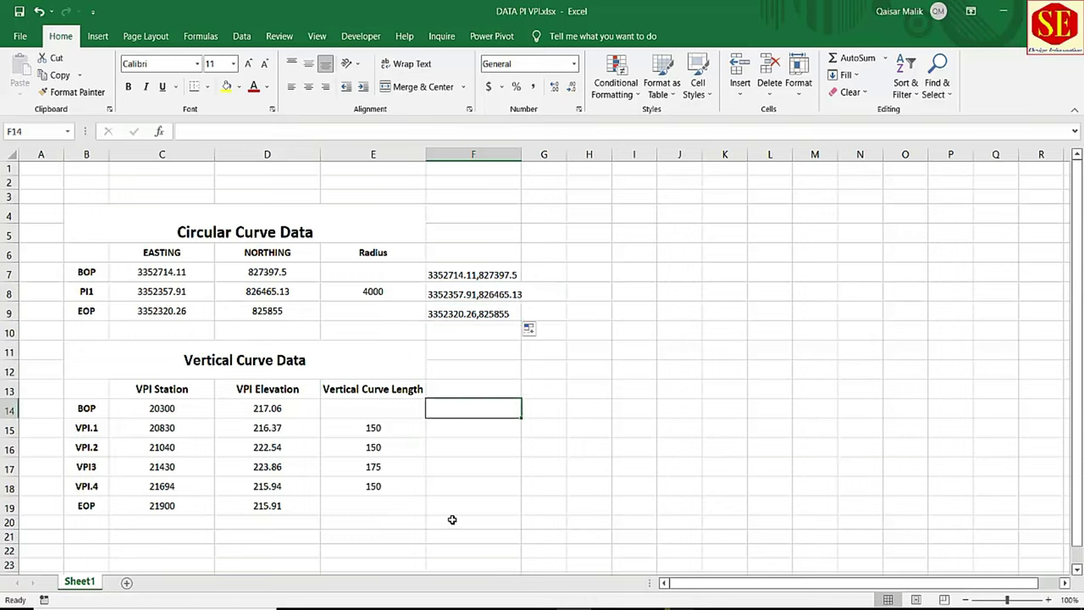
Build station,elevation pairs with =C14&","&D14, fill down to F19, and clear F20.
type("=")
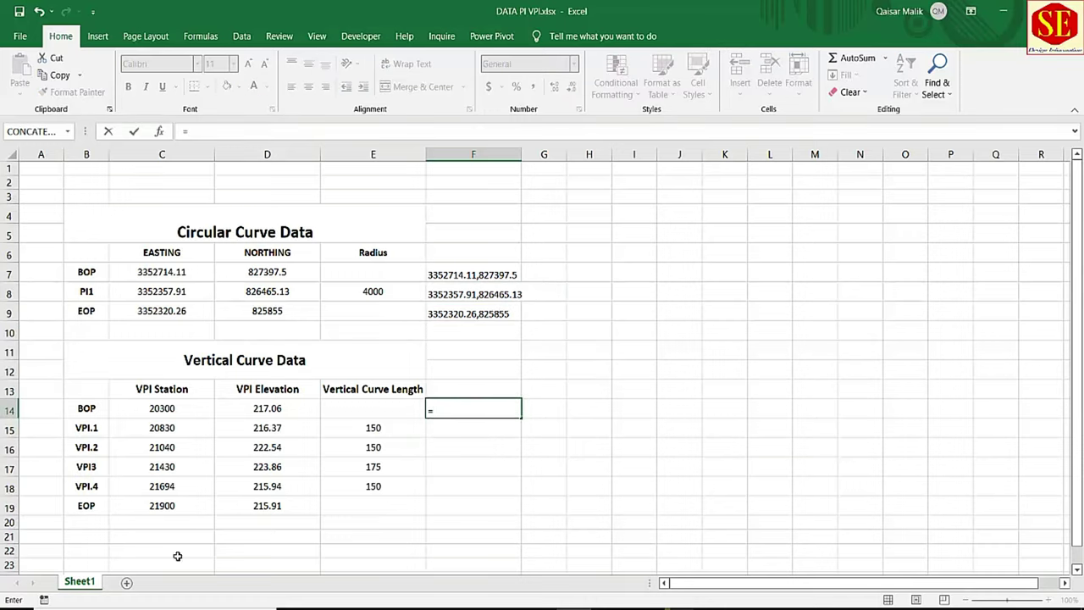
left_click(155, 408)
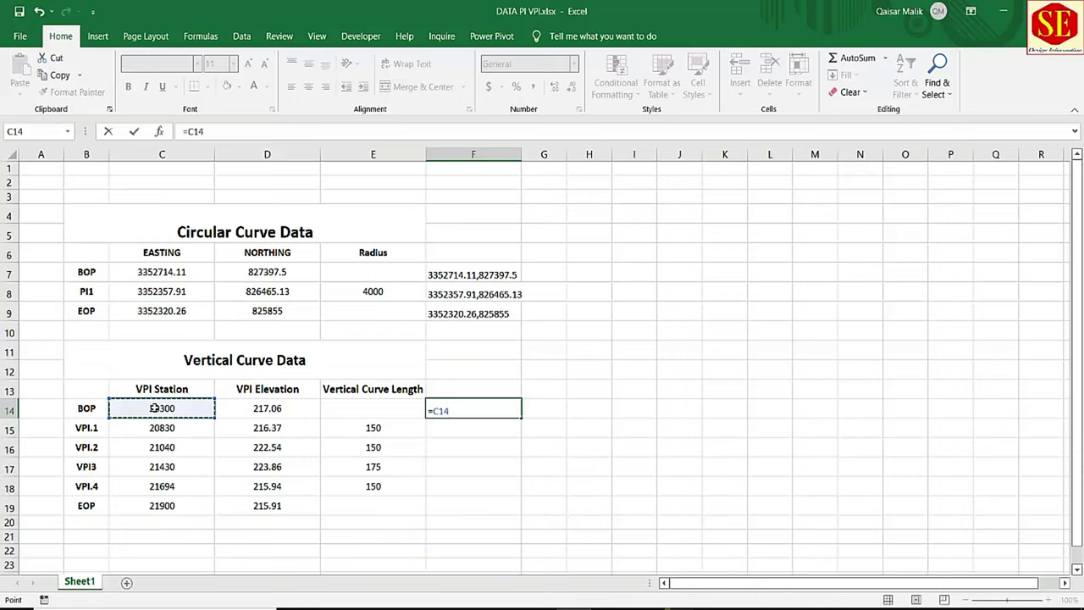
type("&\",\"&")
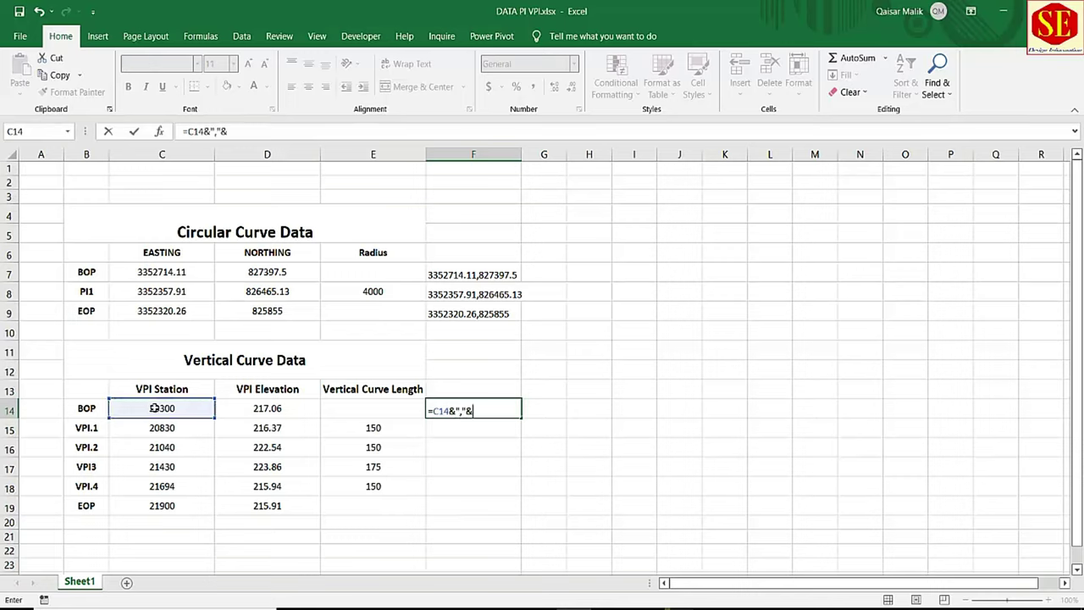
left_click(263, 408)
key("Return")
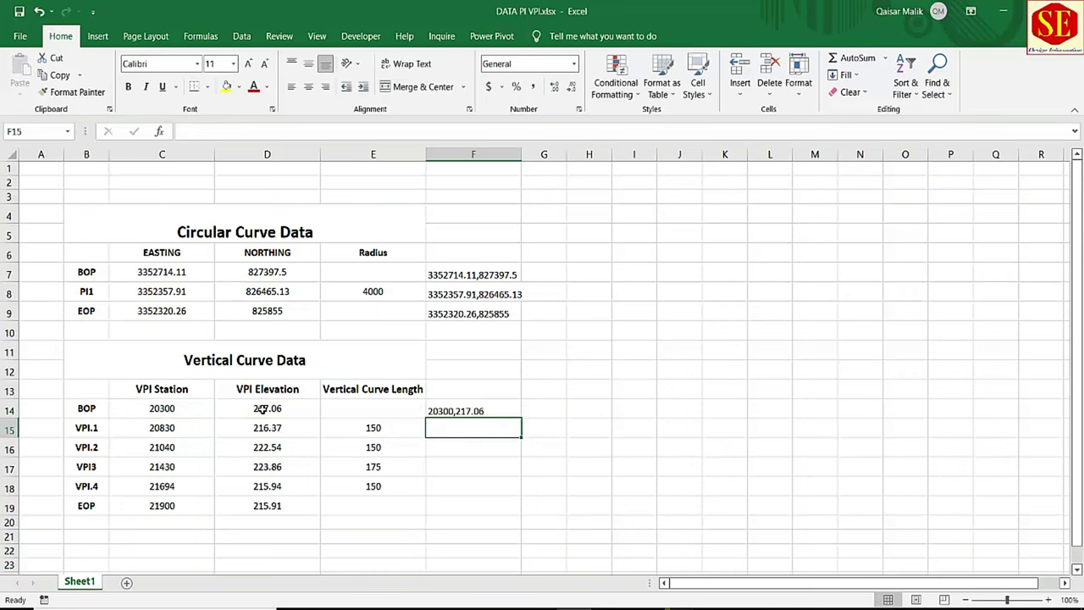
left_click(496, 412)
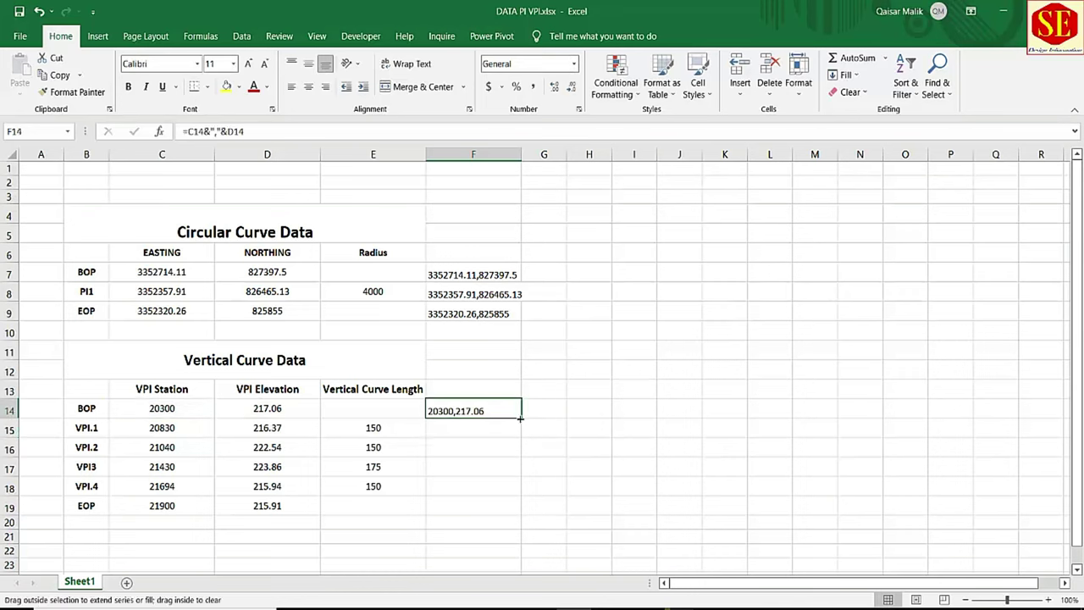
left_click_drag(521, 418, 520, 523)
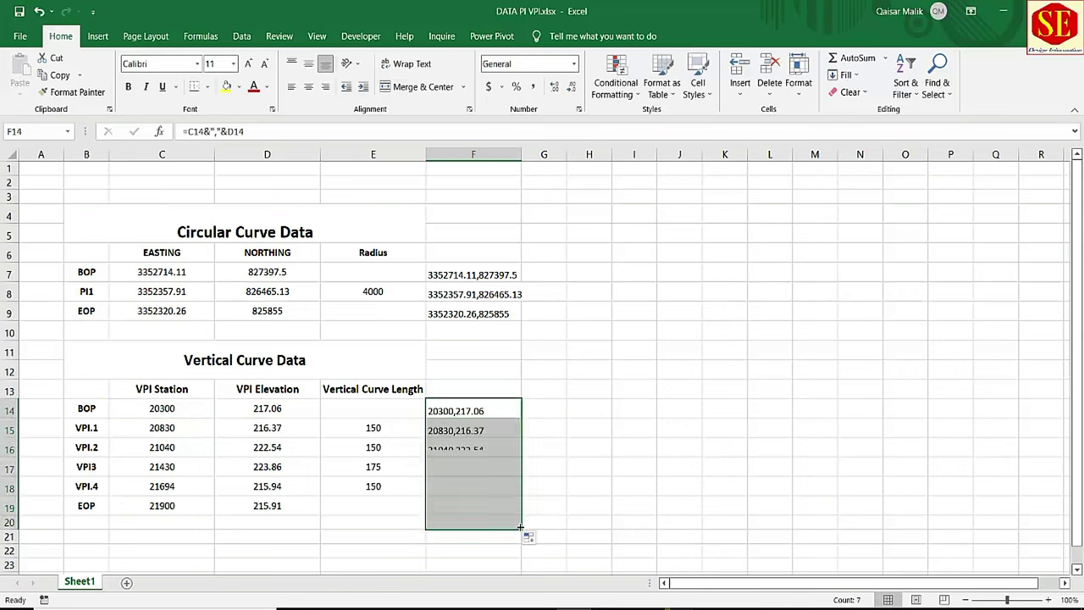
left_click(452, 518)
key("Delete")
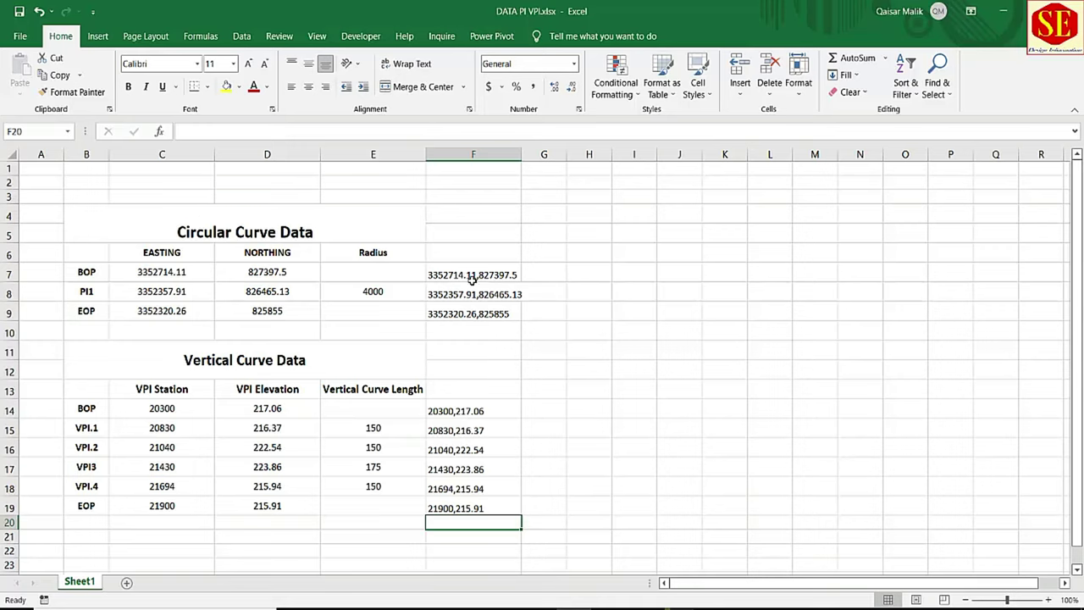
Copy the three curve coordinate pairs in F7:F9 for use in Civil 3D.
left_click_drag(471, 280, 469, 315)
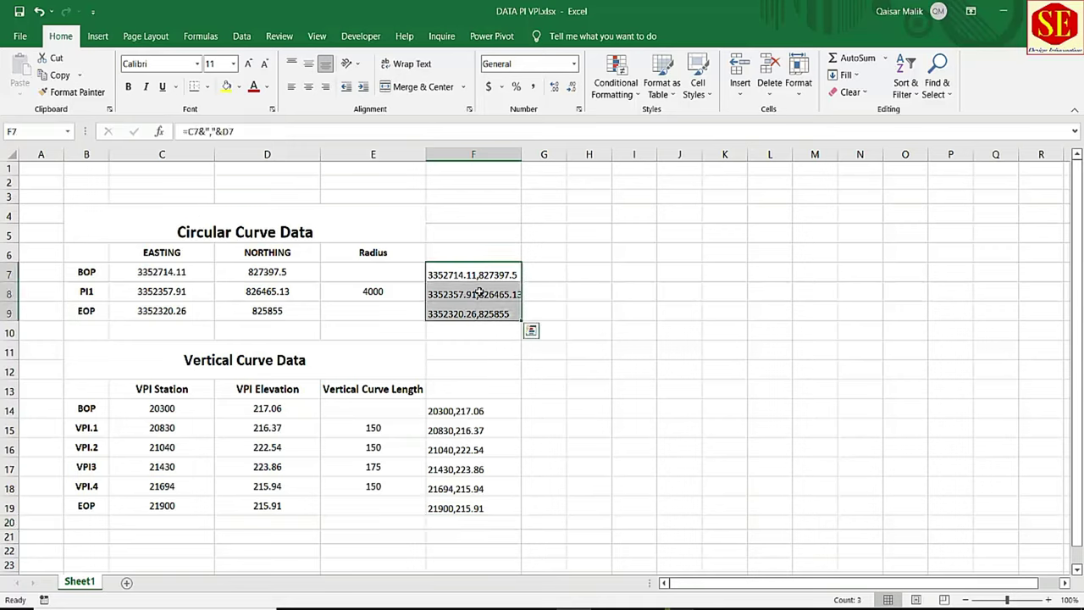
right_click(479, 293)
left_click(508, 297)
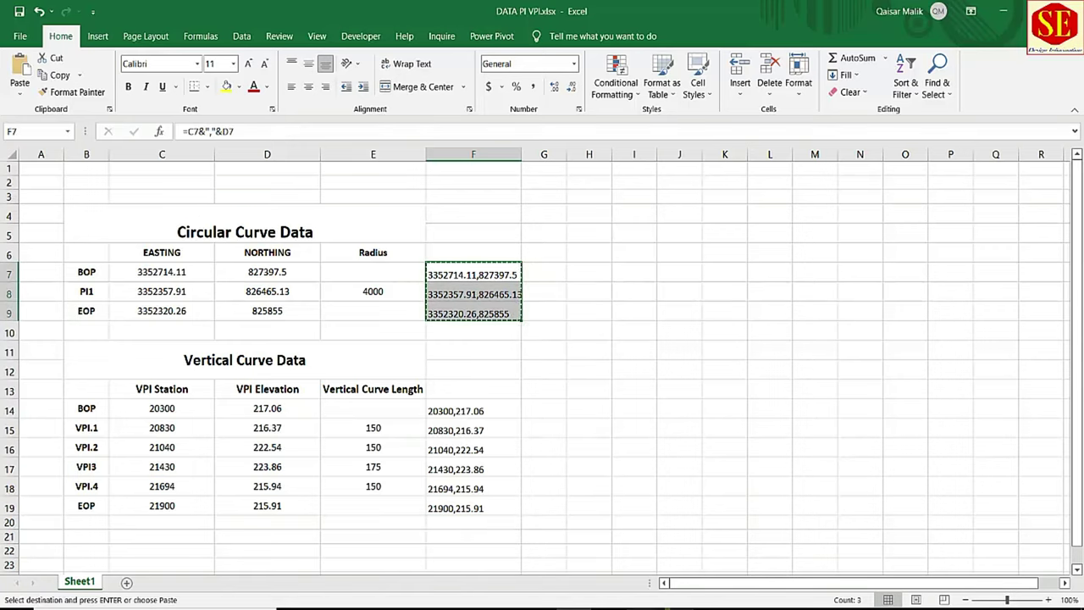
key("alt+Tab")
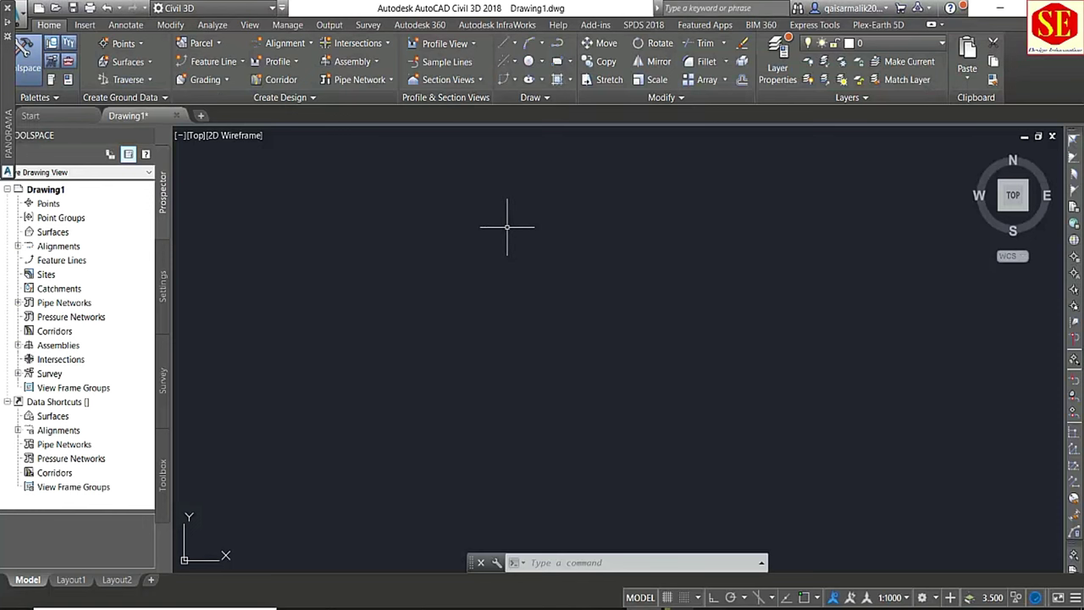
Draw a PLINE through the pasted BOP, PI1 and EOP coordinates.
type("pl")
key("Return")
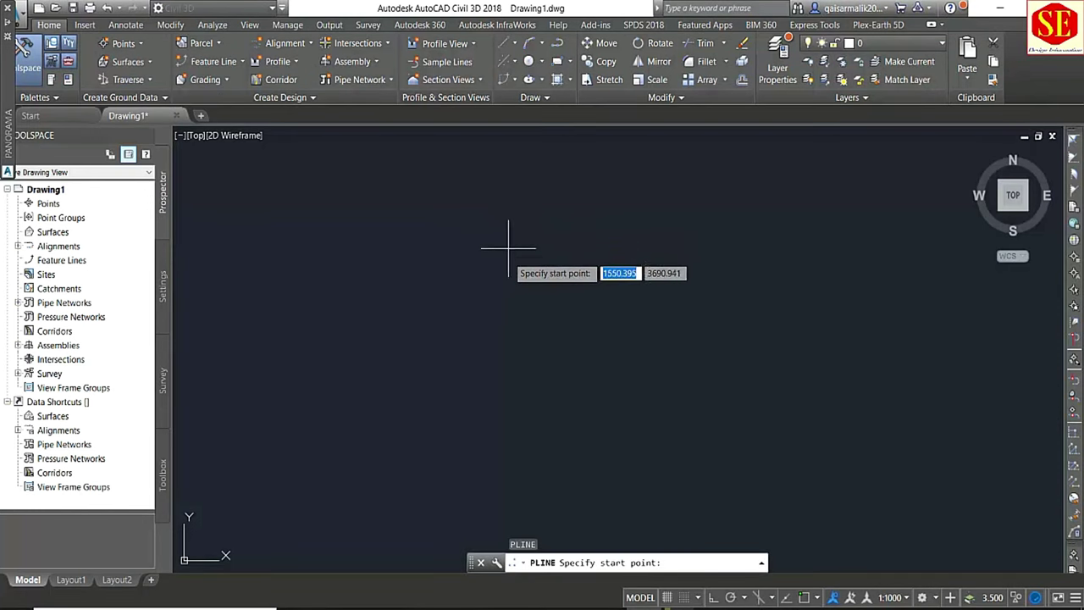
right_click(671, 563)
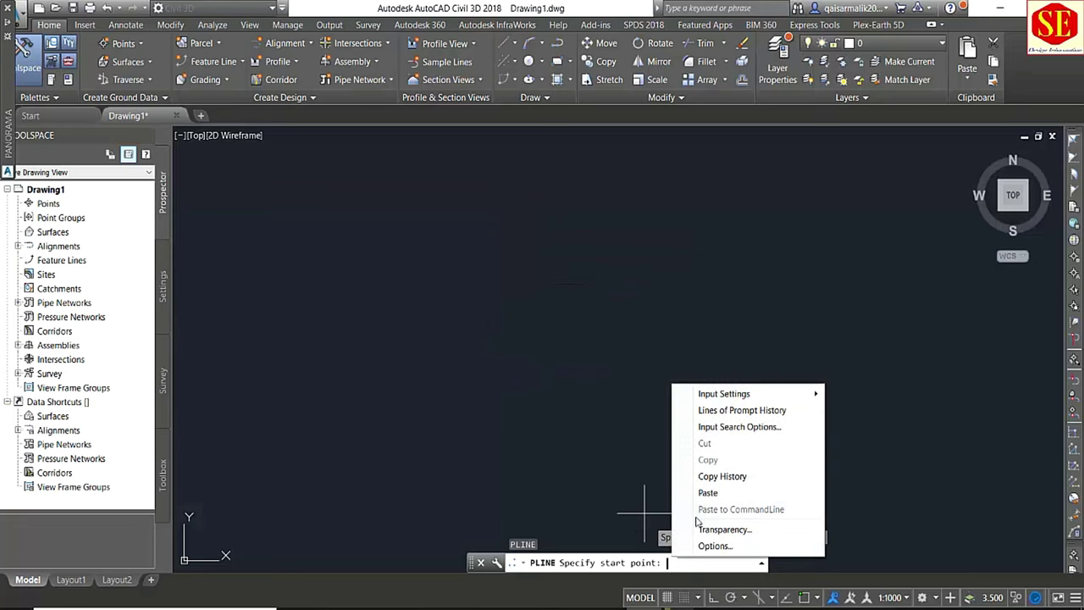
left_click(707, 493)
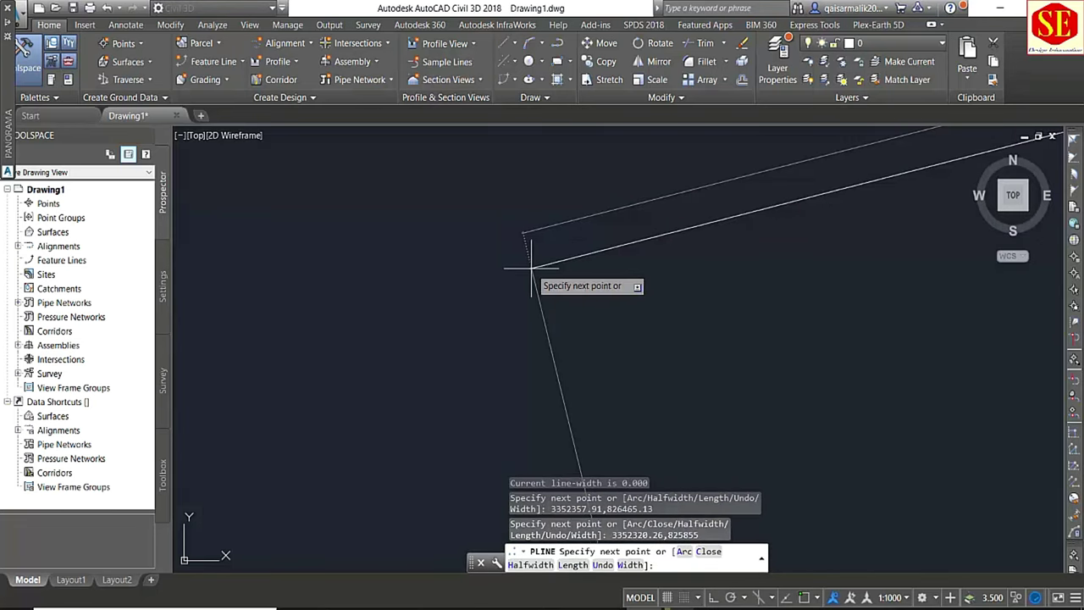
key("Escape")
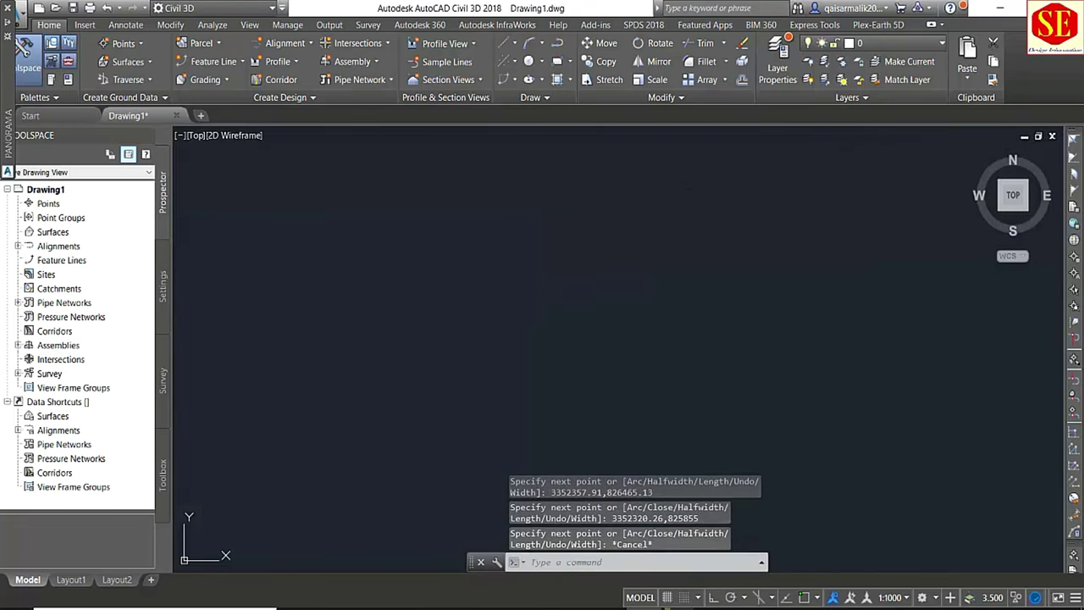
Zoom to extents so the whole polyline fits in view.
type("z")
key("Return")
type("e")
key("Return")
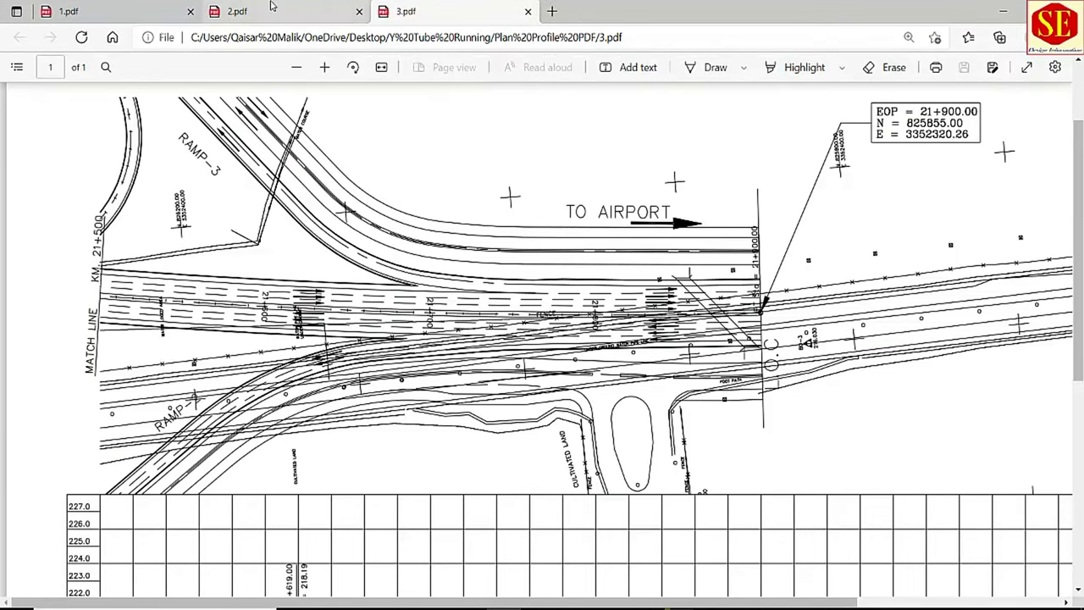
Go from the 2.pdf sheet to the 1.pdf plan showing the BOP 20+300 start.
left_click(271, 8)
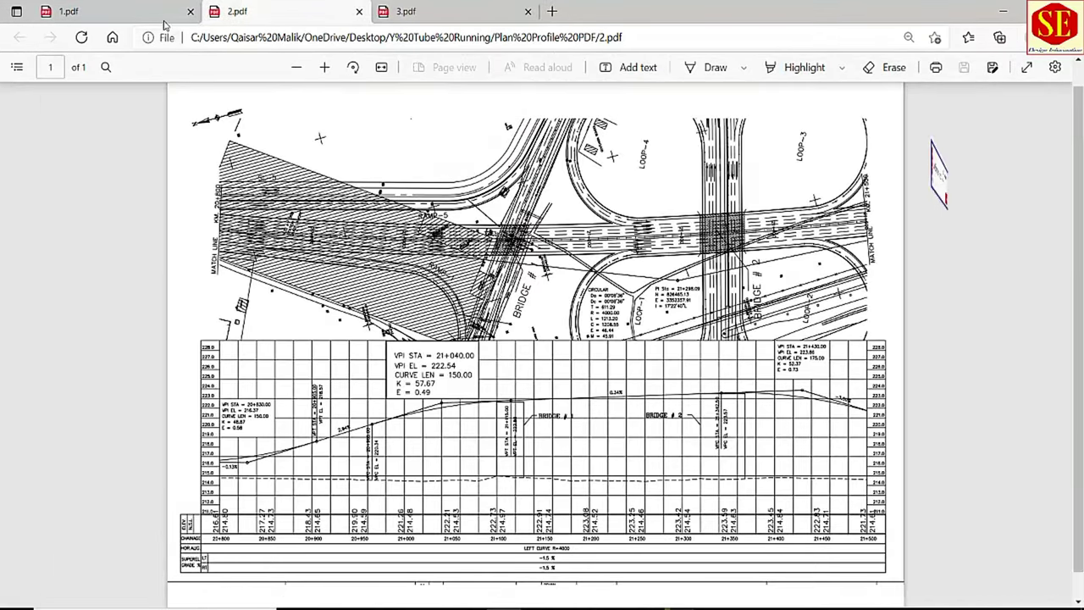
left_click(165, 22)
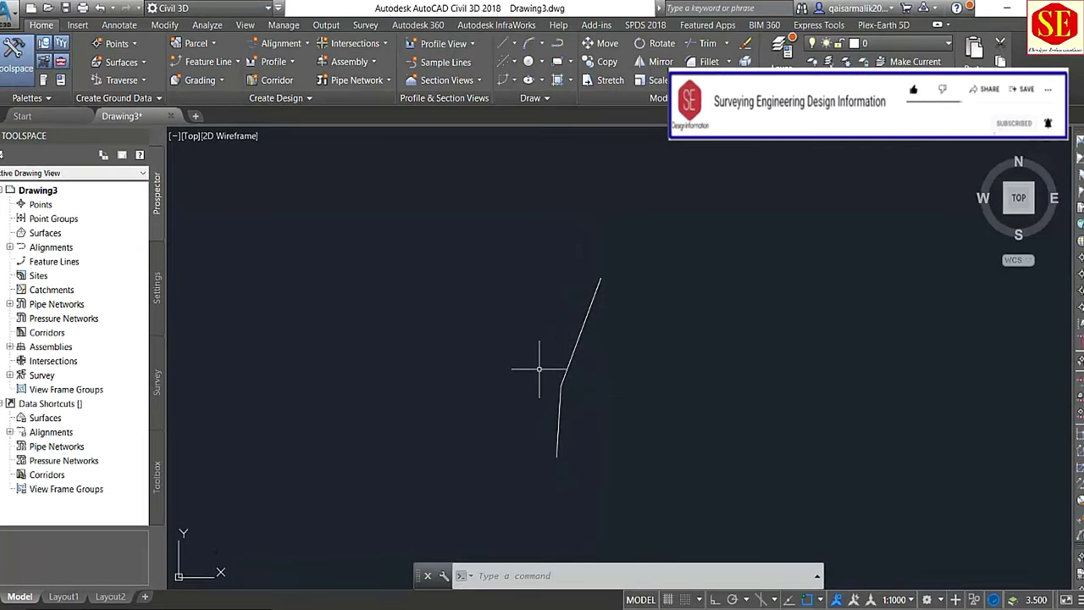
Start an alignment from the polyline with Create Alignment from Objects and accept its direction.
left_click(297, 45)
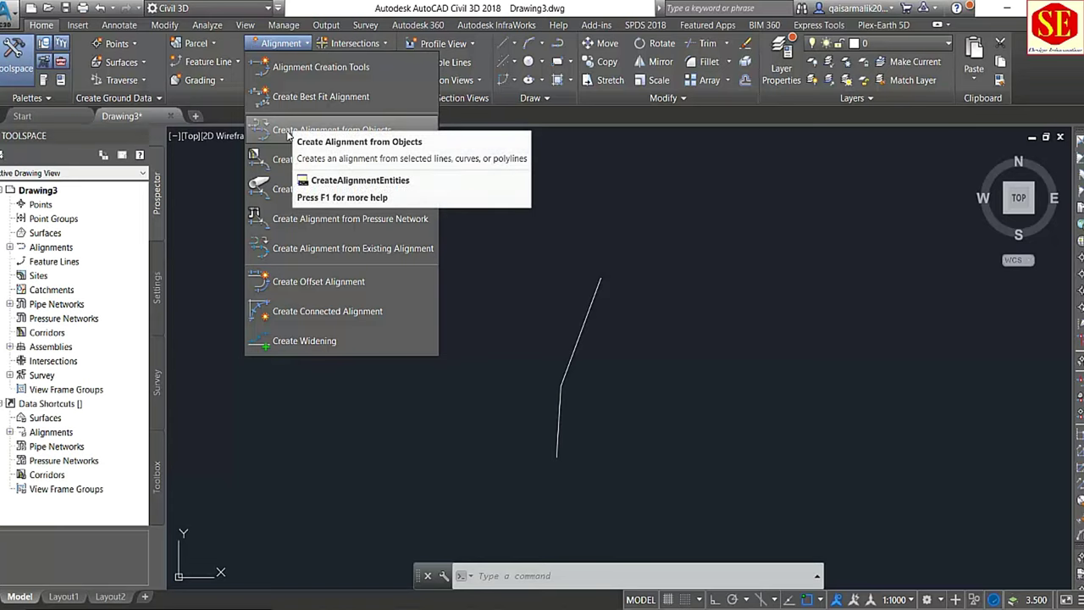
left_click(288, 134)
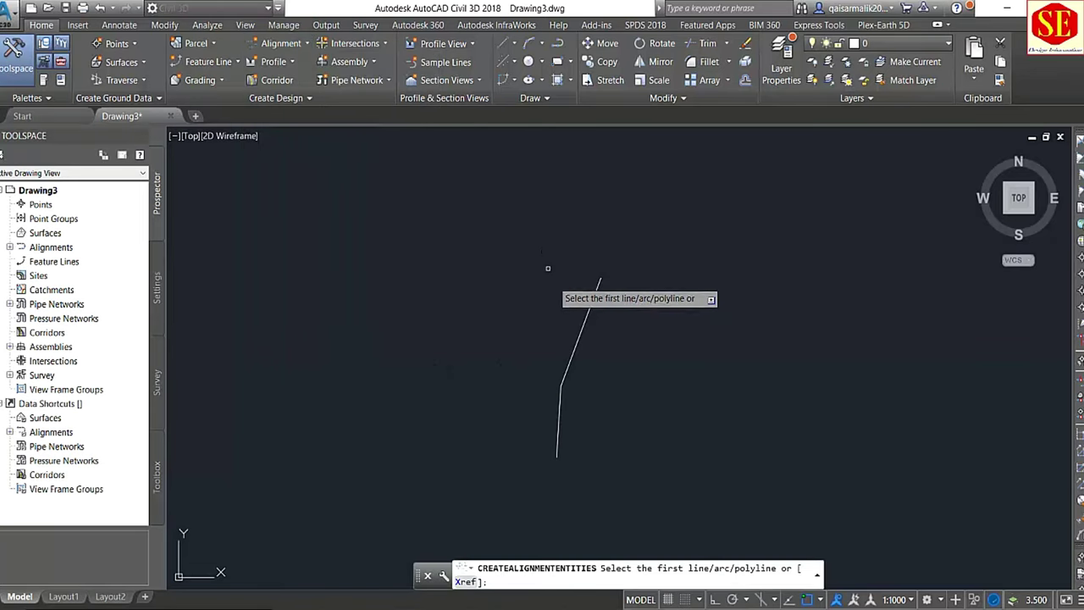
left_click(576, 341)
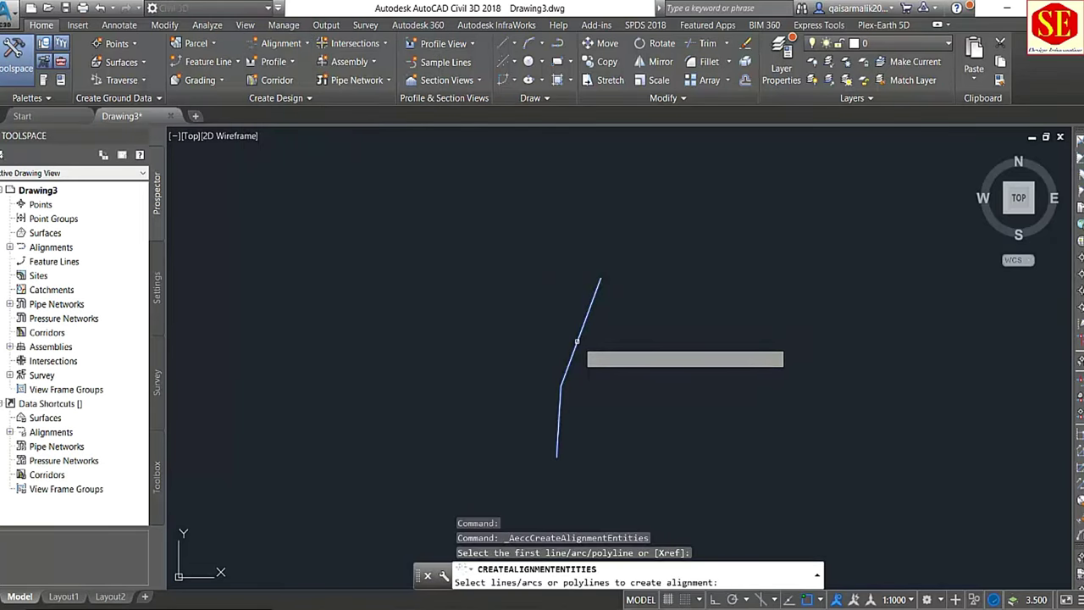
key("Return")
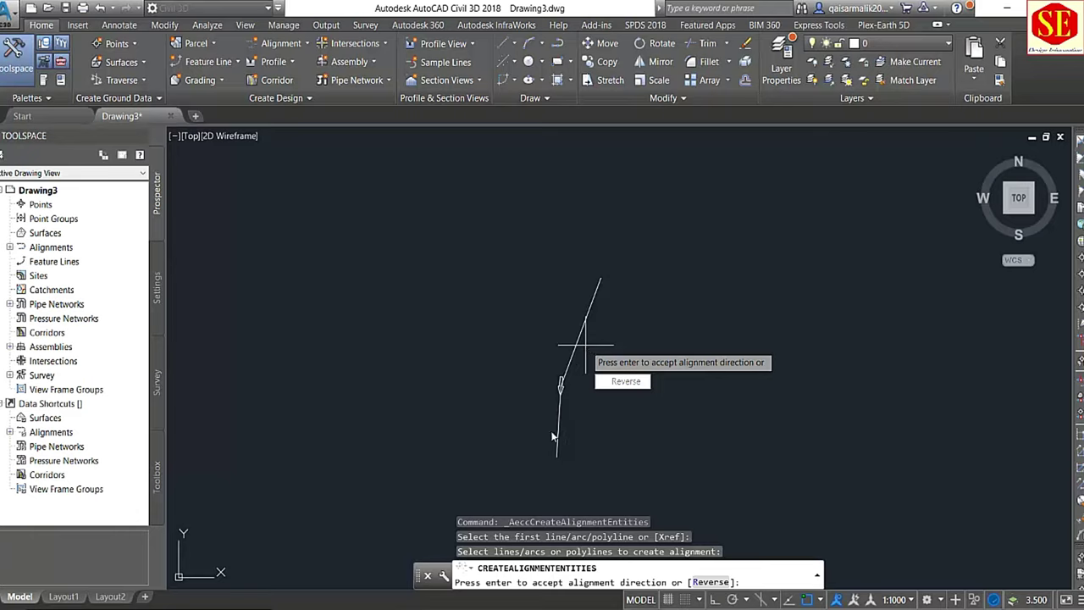
right_click(641, 428)
left_click(652, 429)
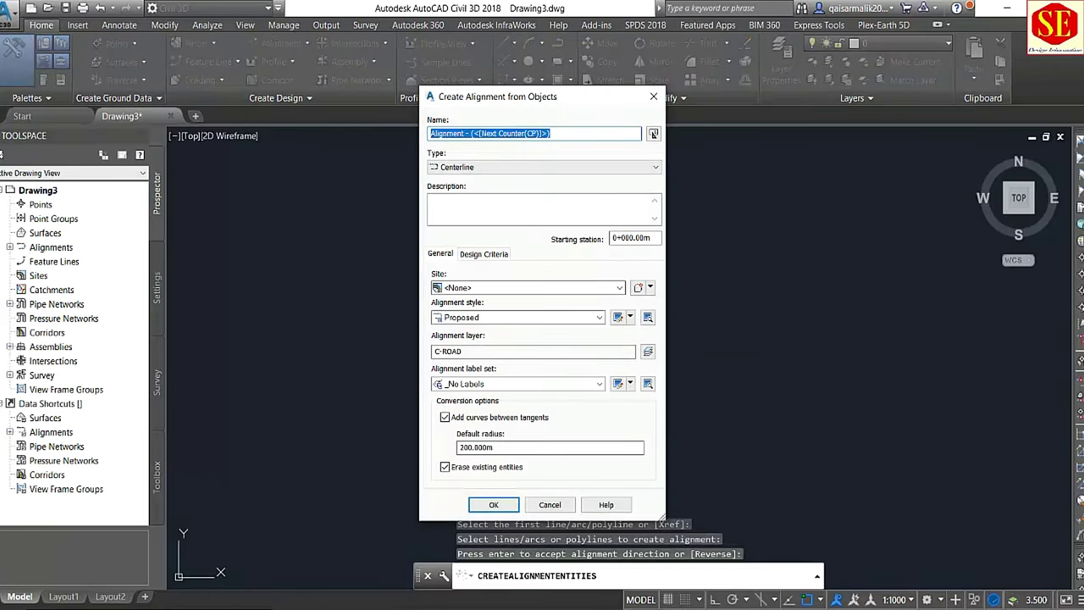
Name the alignment xyz, then check its starting station on the 1.pdf plan.
type("xyz")
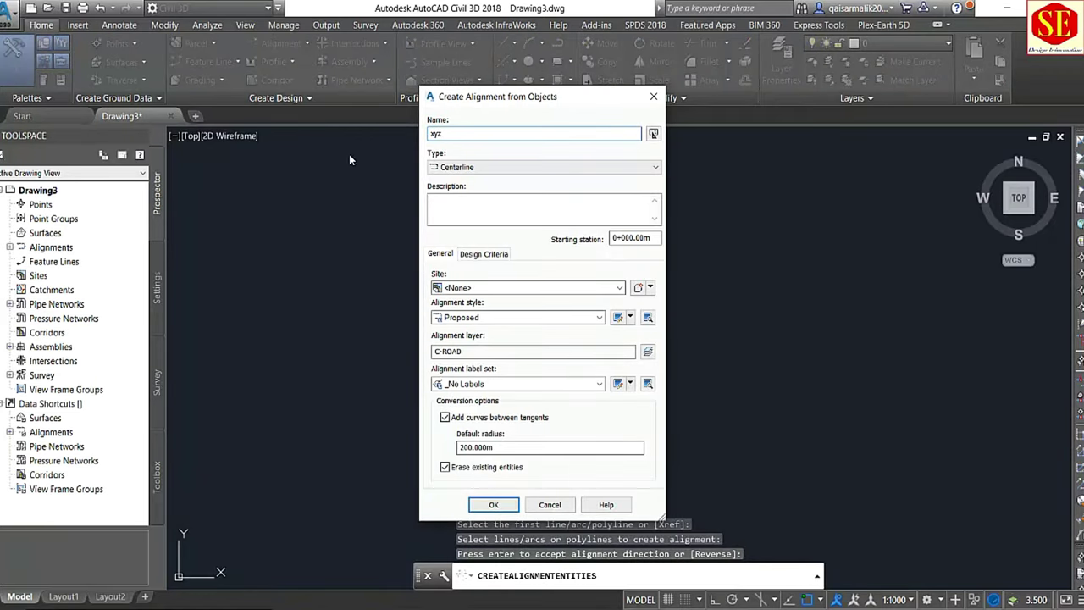
key("Tab")
key("Tab")
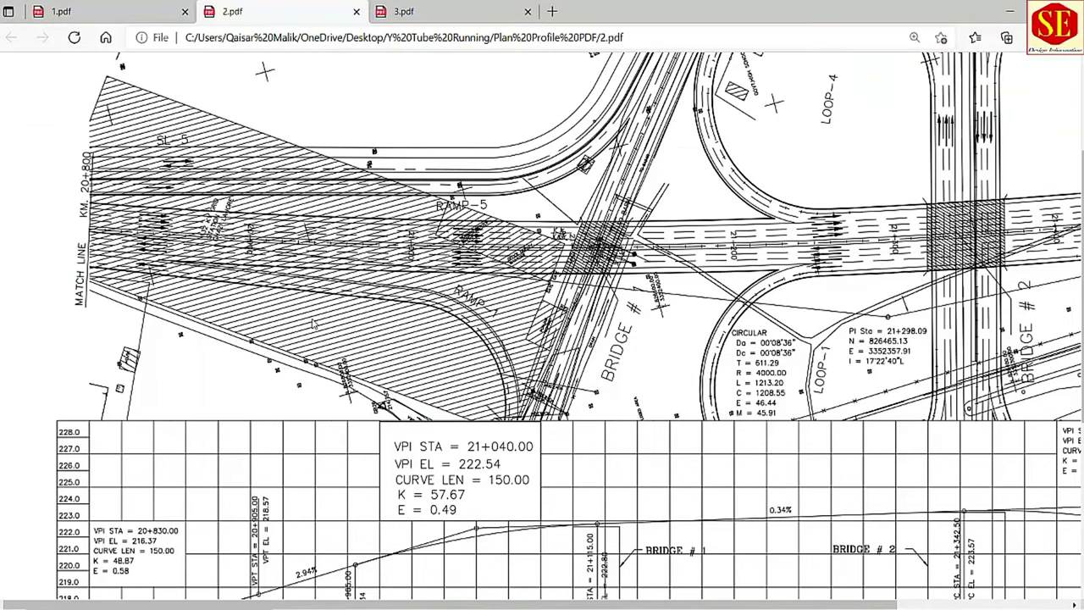
scroll(313, 325, "down", 3)
scroll(80, 149, "up", 5)
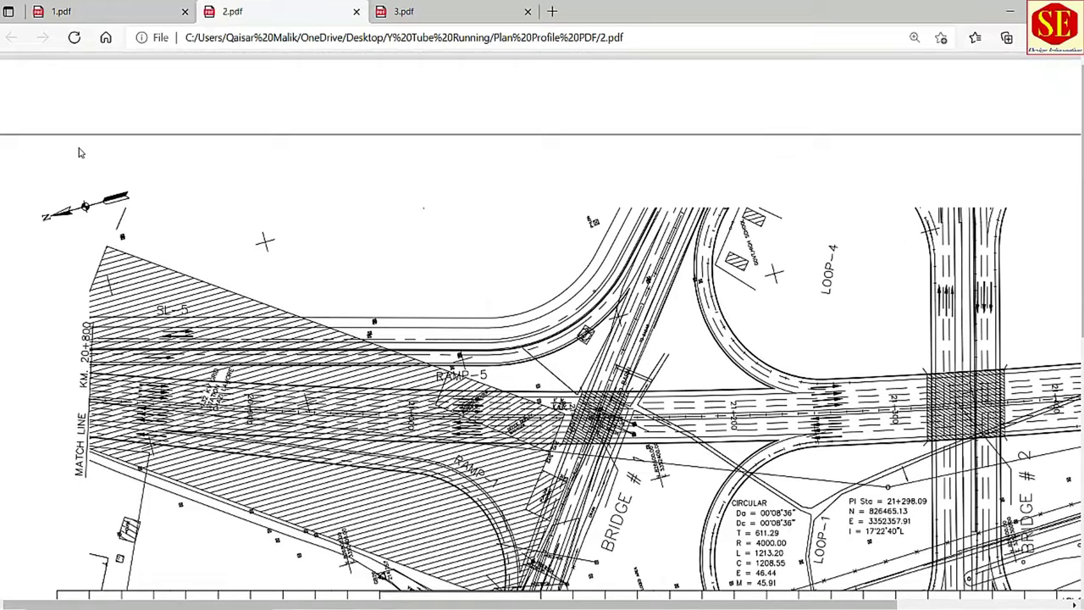
left_click(68, 12)
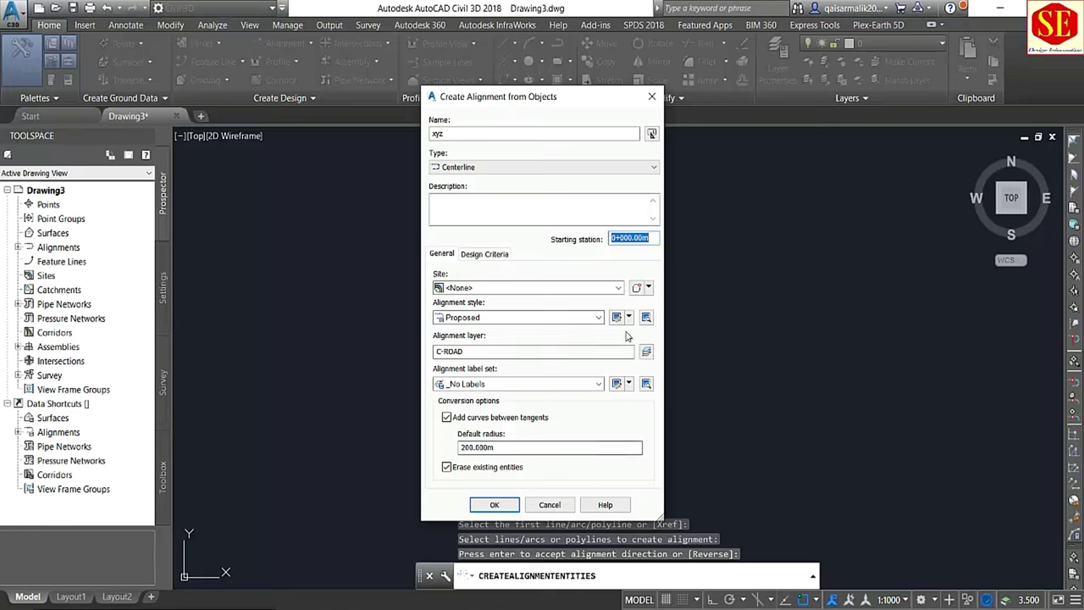
Set starting station 20+300, choose the Existing style and All Labels label set, and create xyz.
type("20+300")
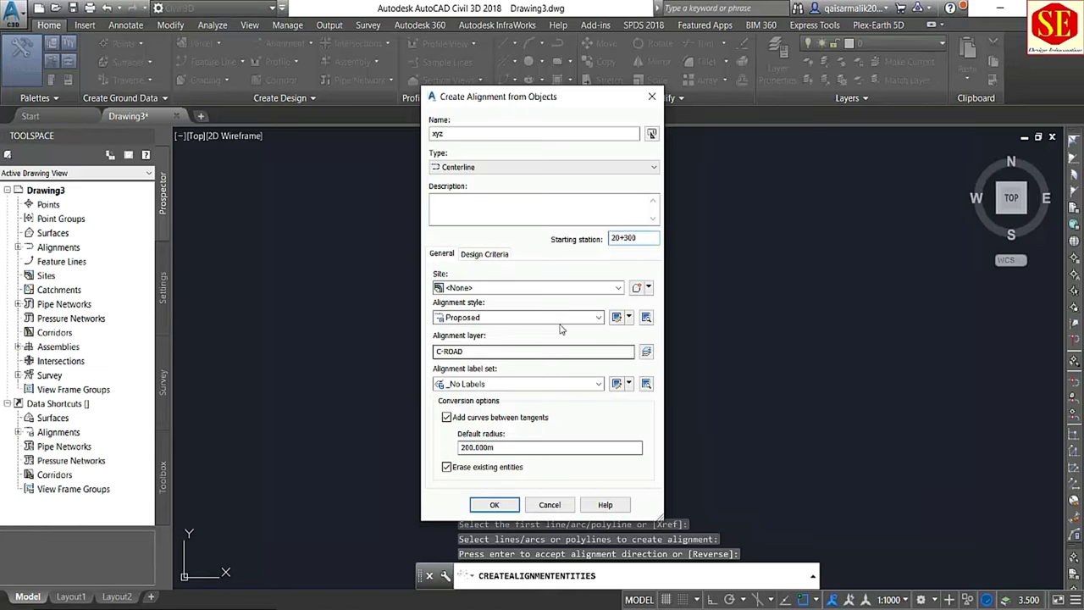
left_click(488, 254)
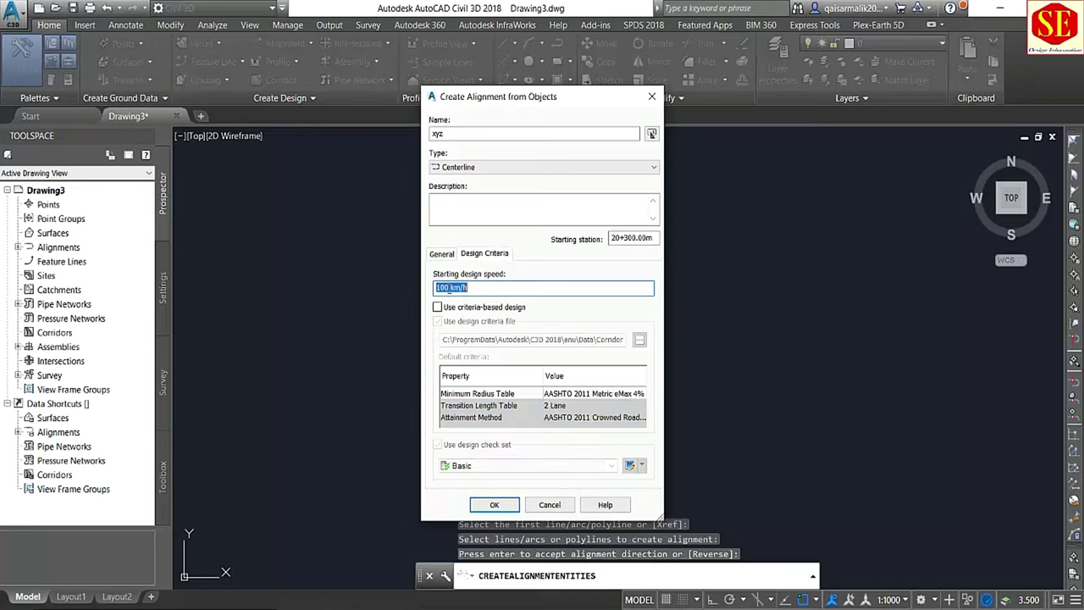
left_click(447, 253)
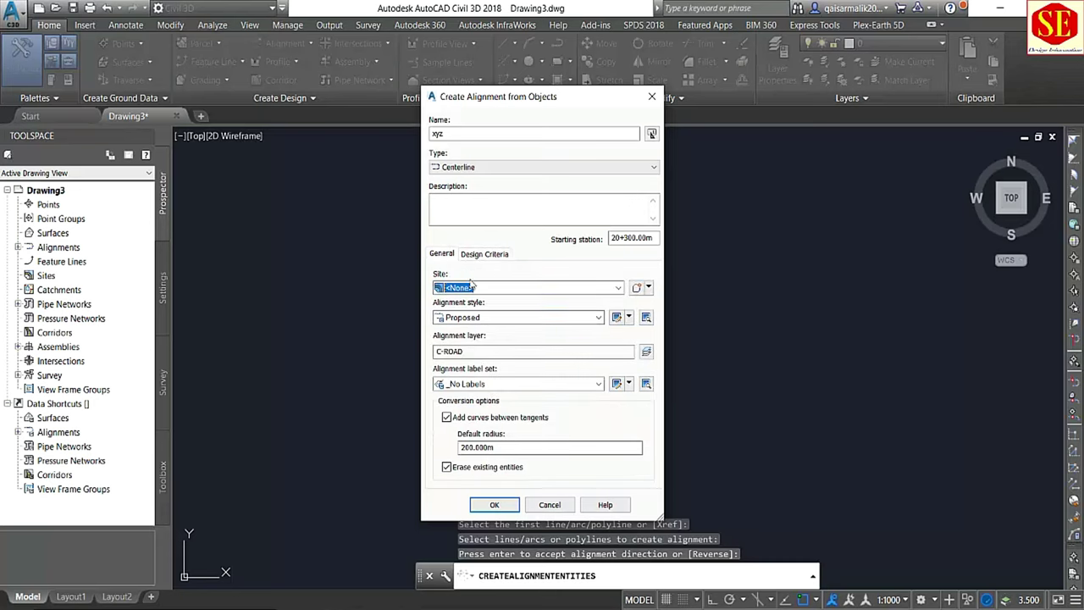
left_click(481, 318)
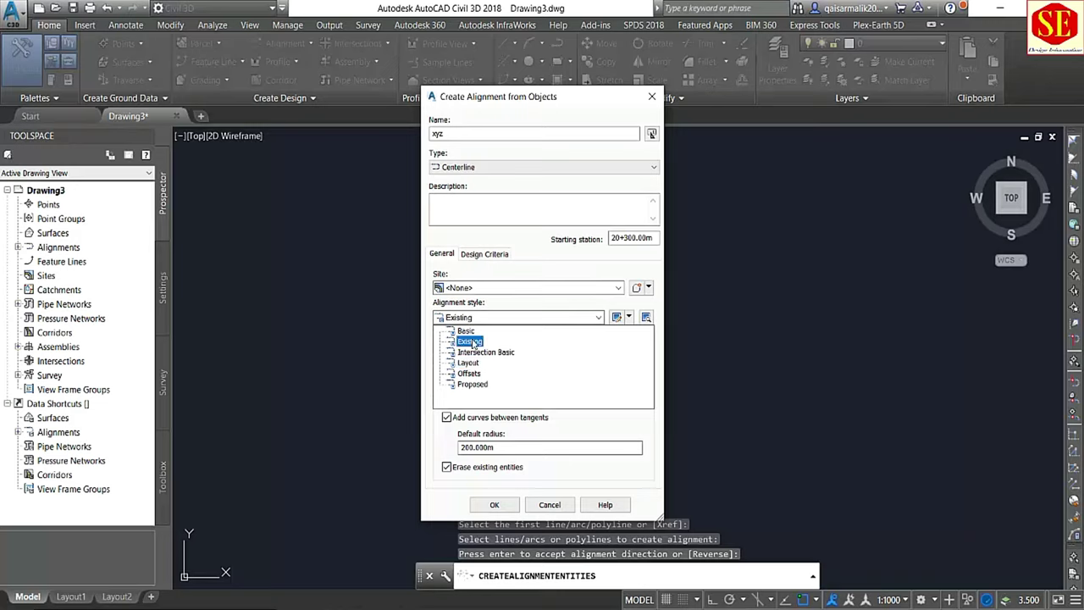
left_click(471, 341)
left_click(486, 384)
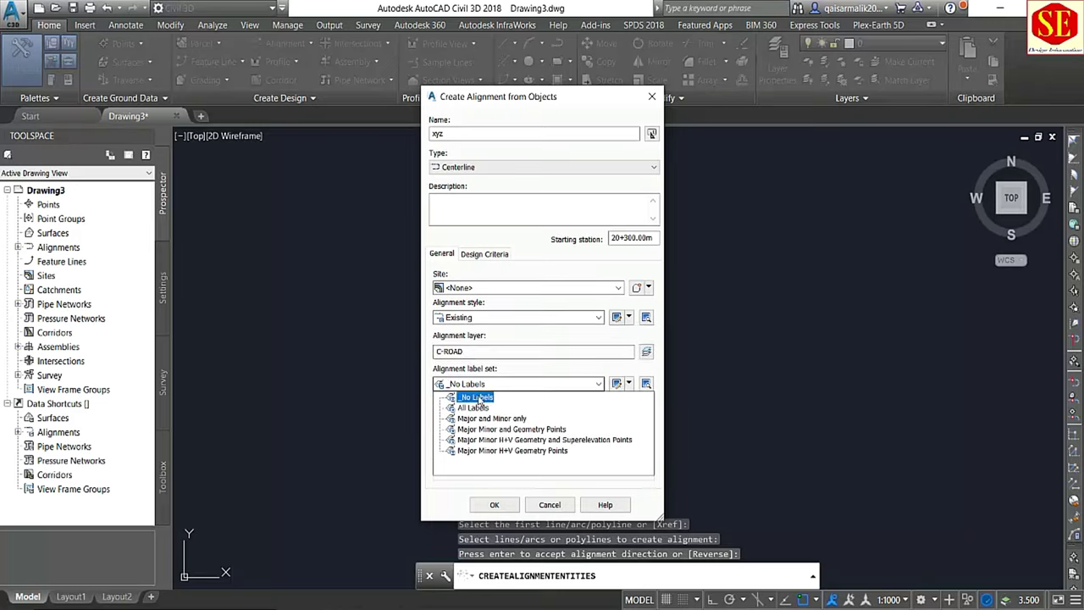
left_click(476, 413)
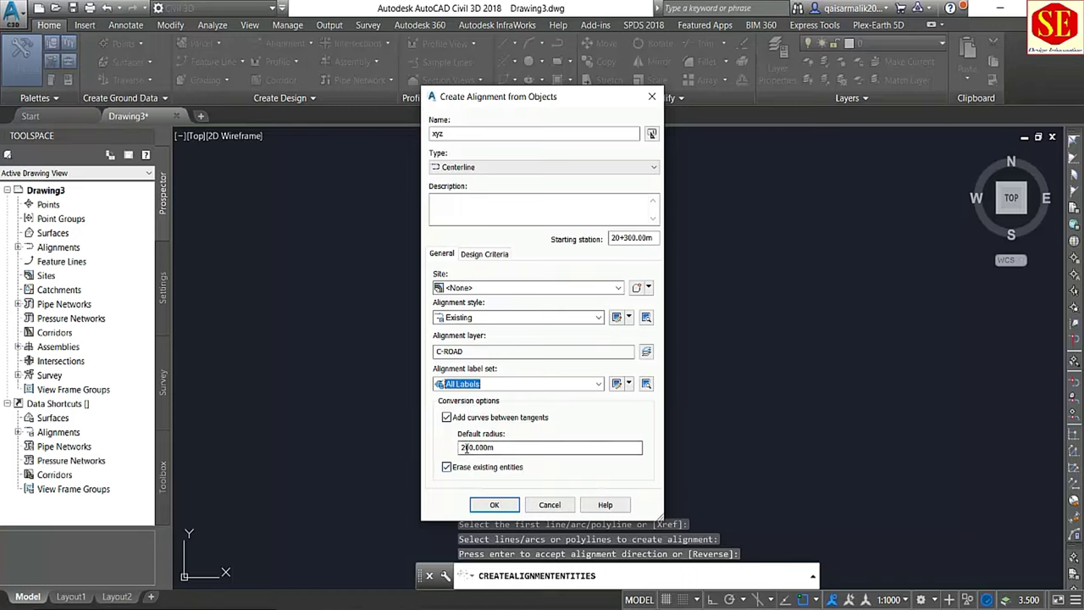
left_click(494, 506)
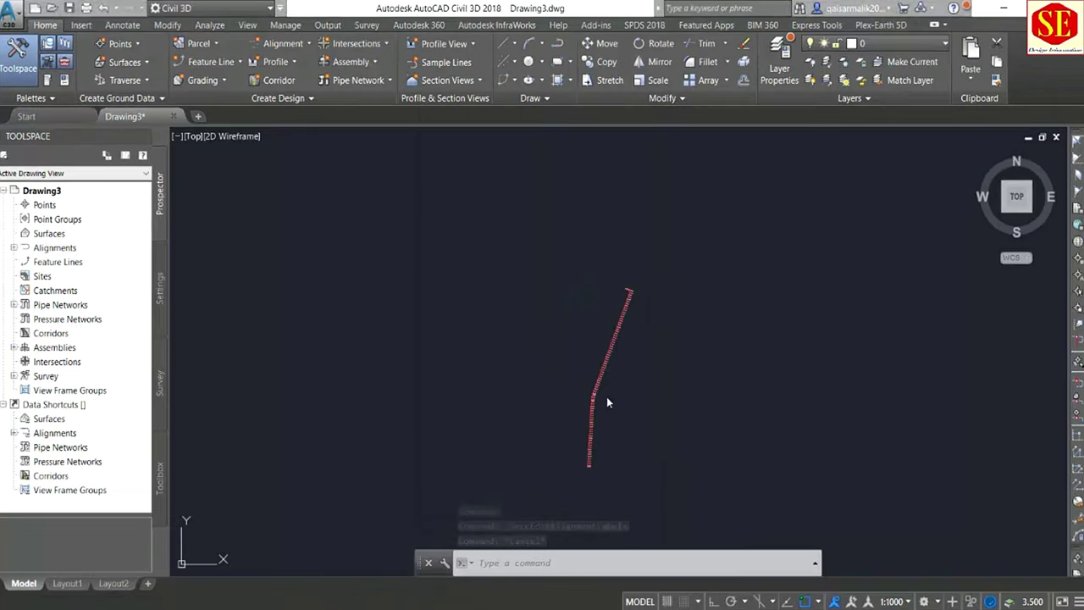
scroll(618, 308, "up", 3)
scroll(660, 260, "up", 3)
mouse_move(661, 259)
middle_mouse_down()
mouse_move(674, 255)
mouse_move(624, 302)
middle_mouse_up()
scroll(624, 286, "up", 2)
scroll(542, 262, "up", 1)
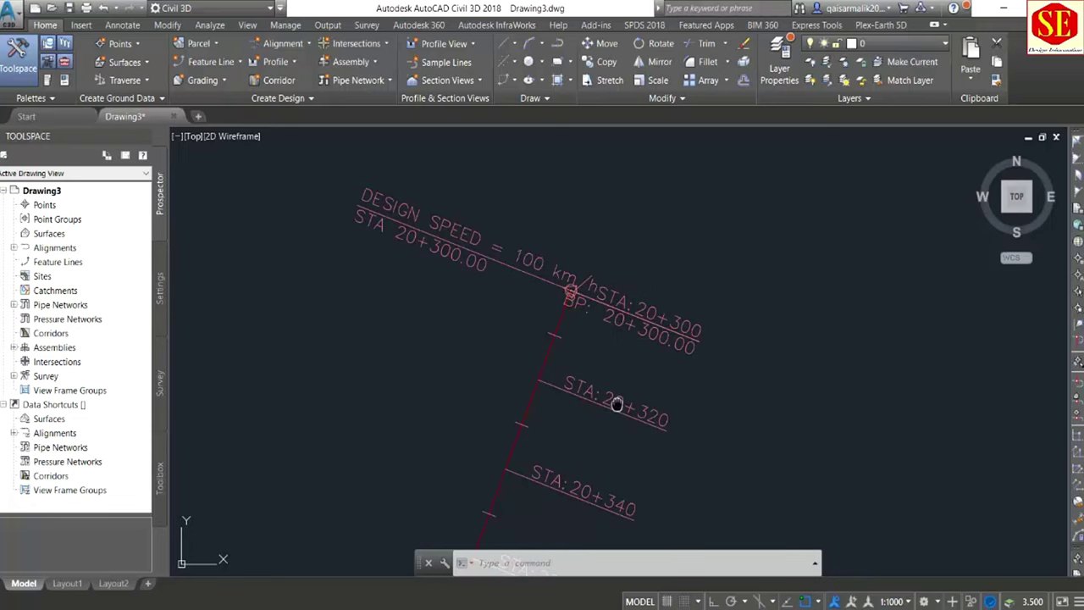
middle_click_drag(616, 405, 635, 327)
middle_click_drag(593, 431, 611, 344)
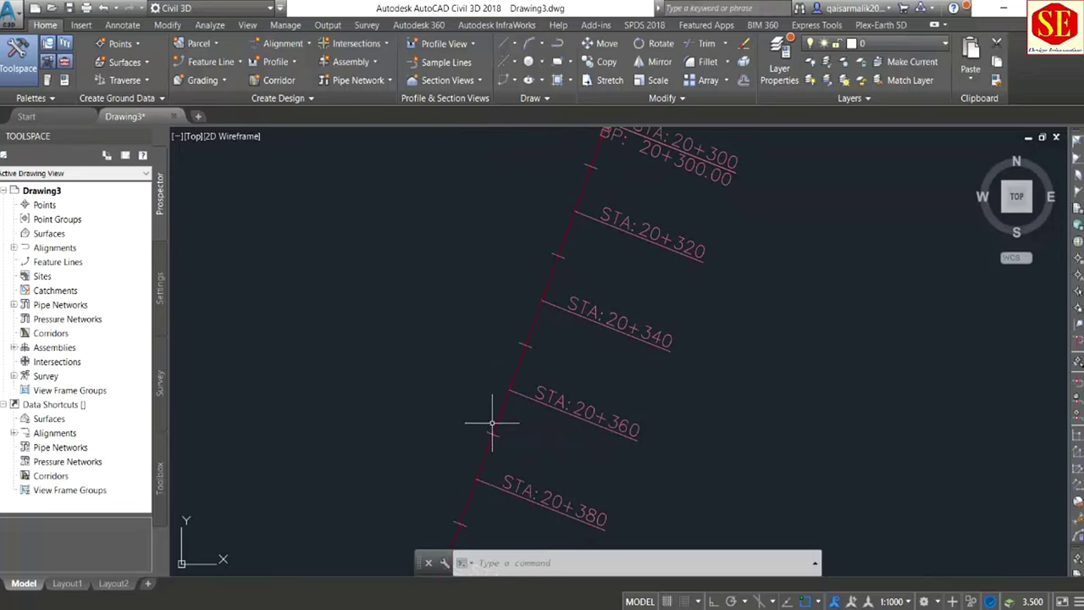
scroll(526, 339, "down", 1)
scroll(560, 249, "down", 2)
middle_click_drag(517, 430, 561, 424)
scroll(515, 508, "down", 1)
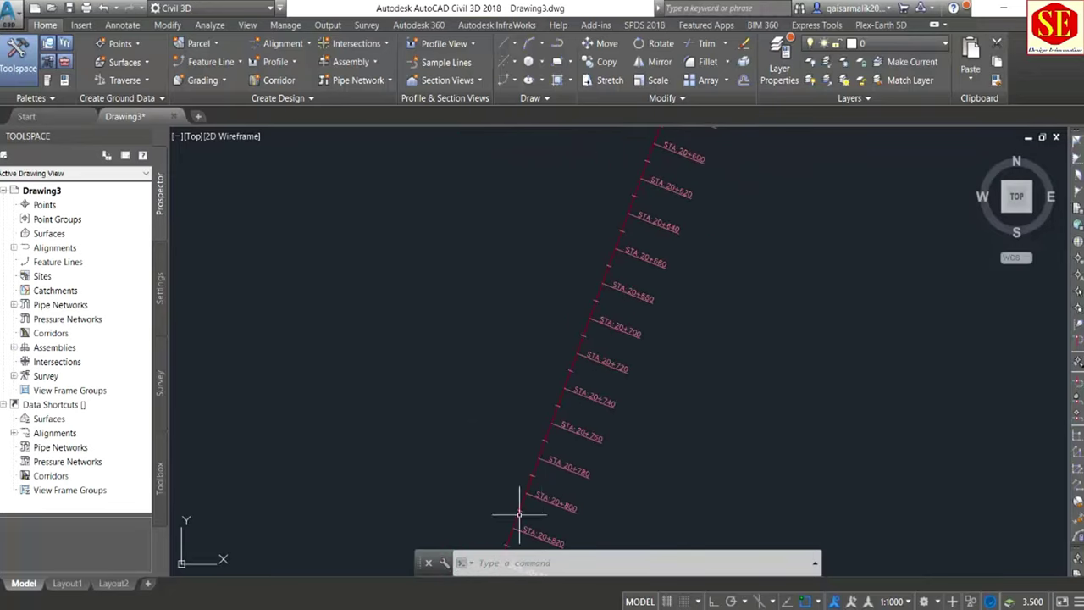
scroll(593, 423, "down", 3)
scroll(627, 398, "down", 2)
scroll(627, 398, "up", 3)
scroll(594, 254, "up", 2)
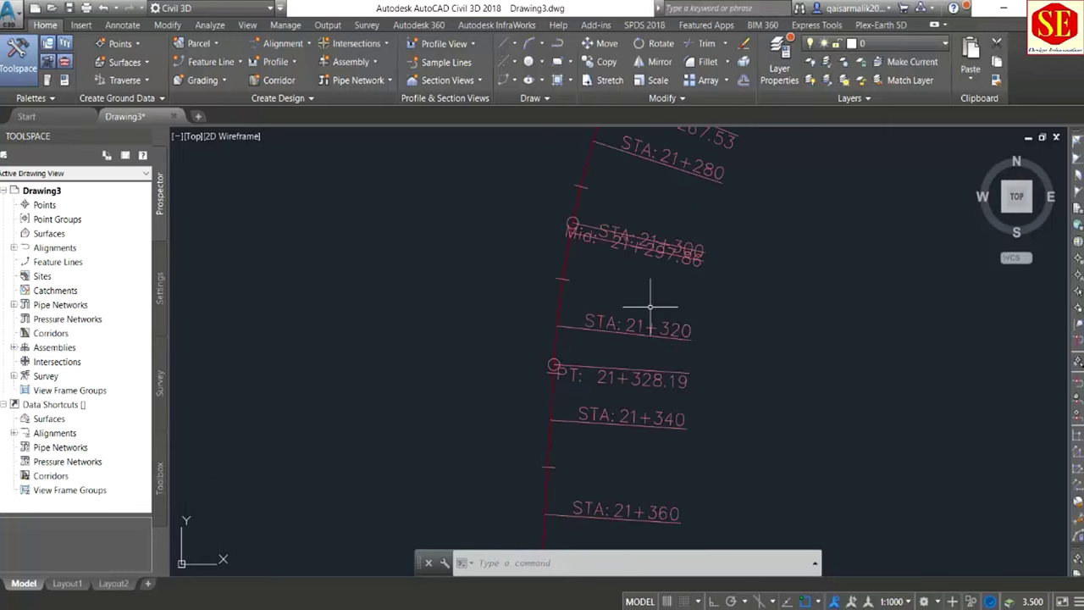
scroll(576, 280, "up", 1)
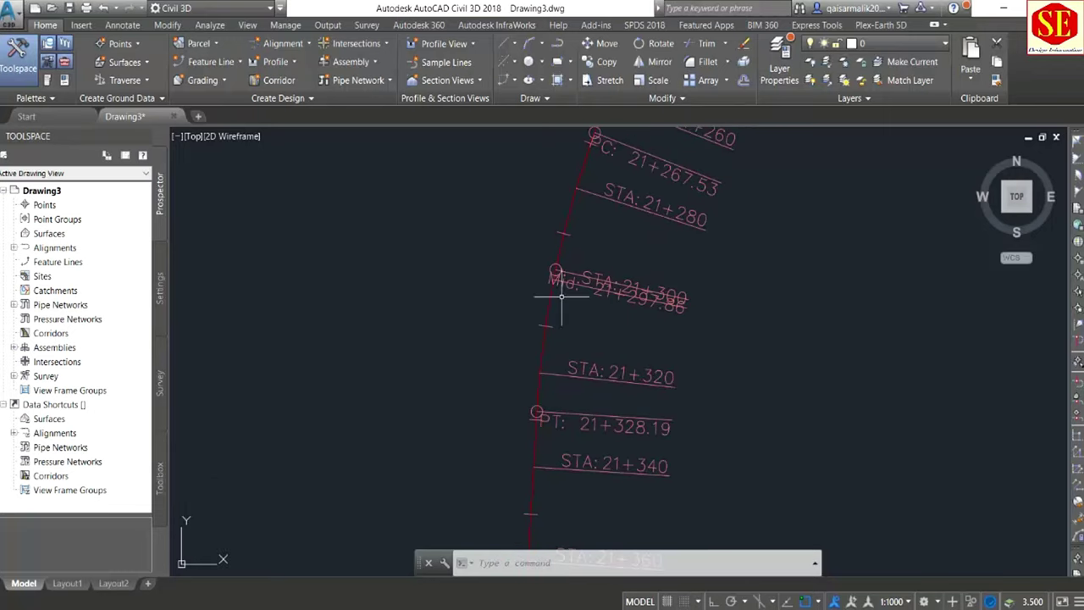
middle_click_drag(627, 312, 588, 380)
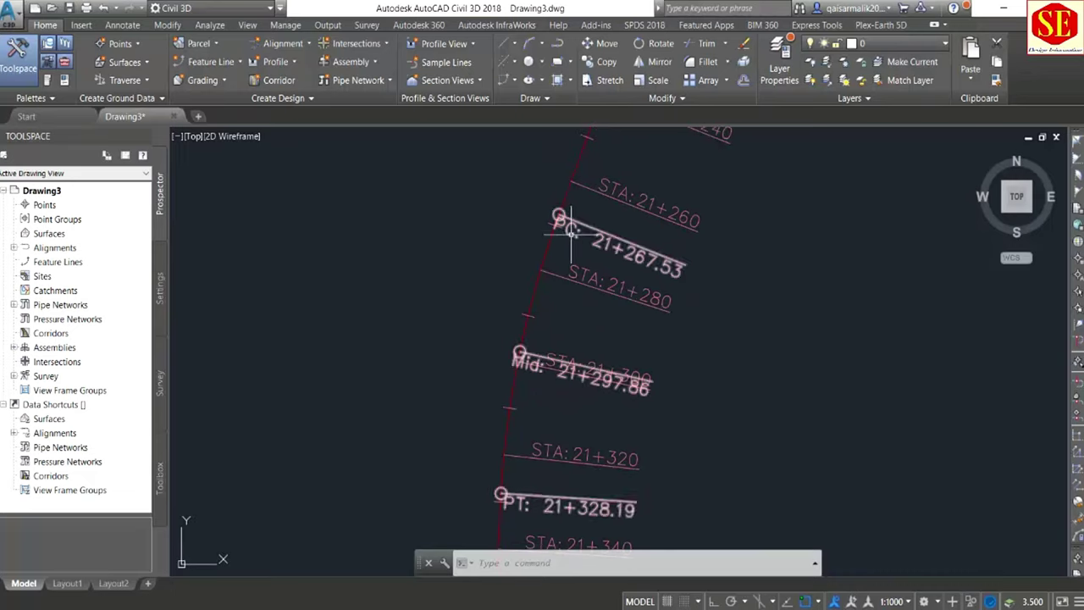
middle_click_drag(671, 371, 674, 255)
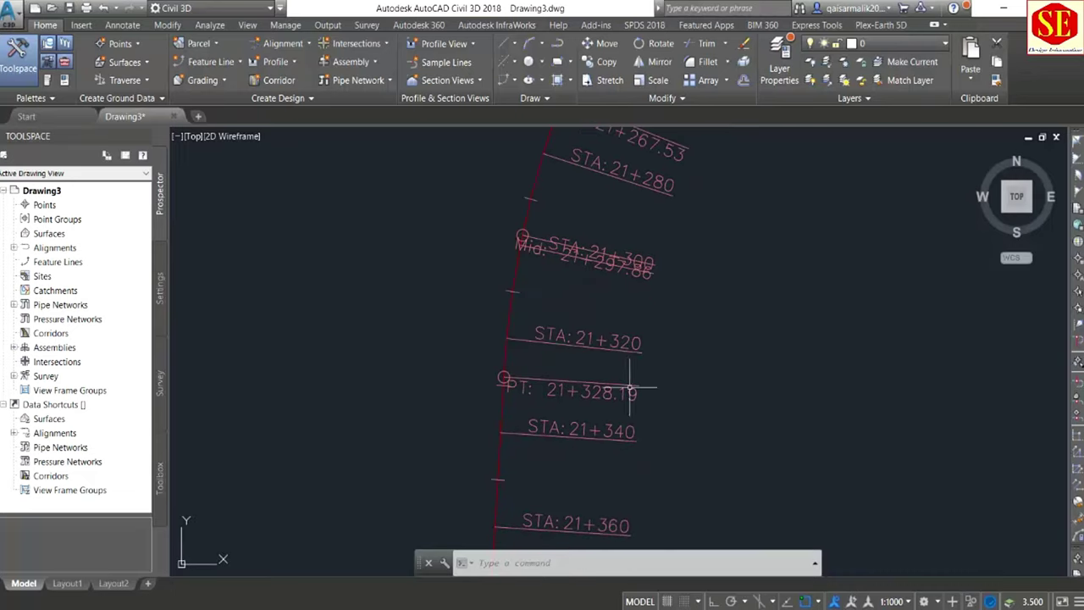
scroll(585, 385, "down", 5)
middle_click_drag(573, 310, 610, 170)
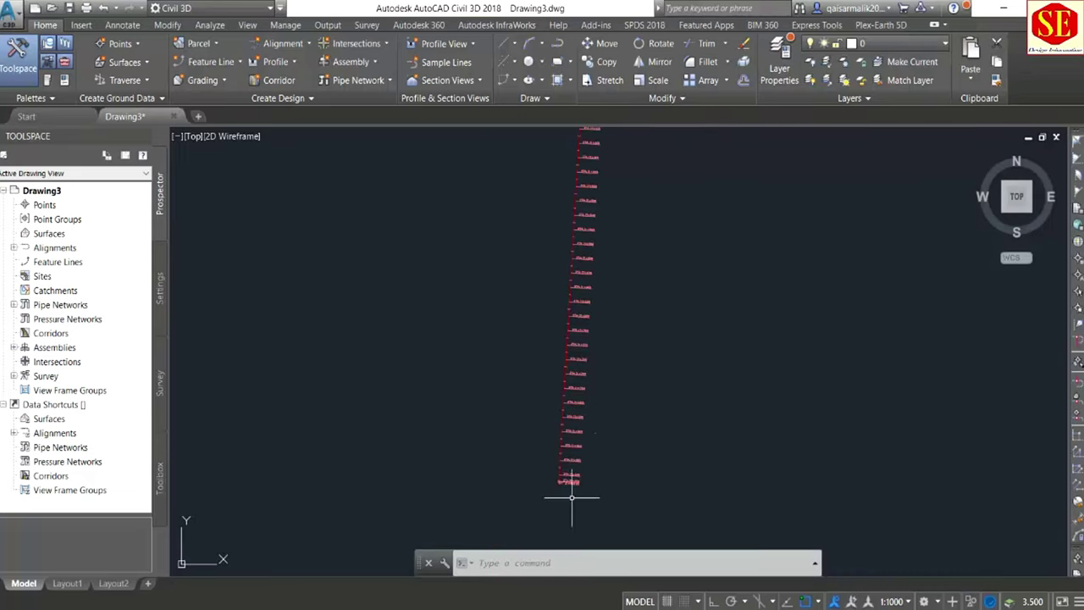
scroll(553, 491, "up", 5)
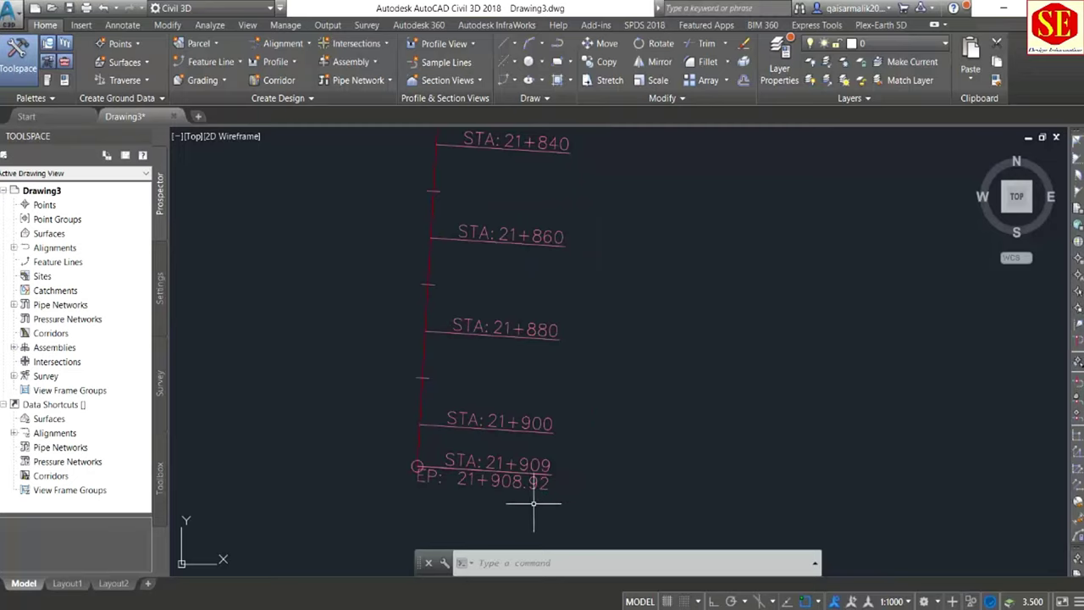
scroll(529, 432, "down", 3)
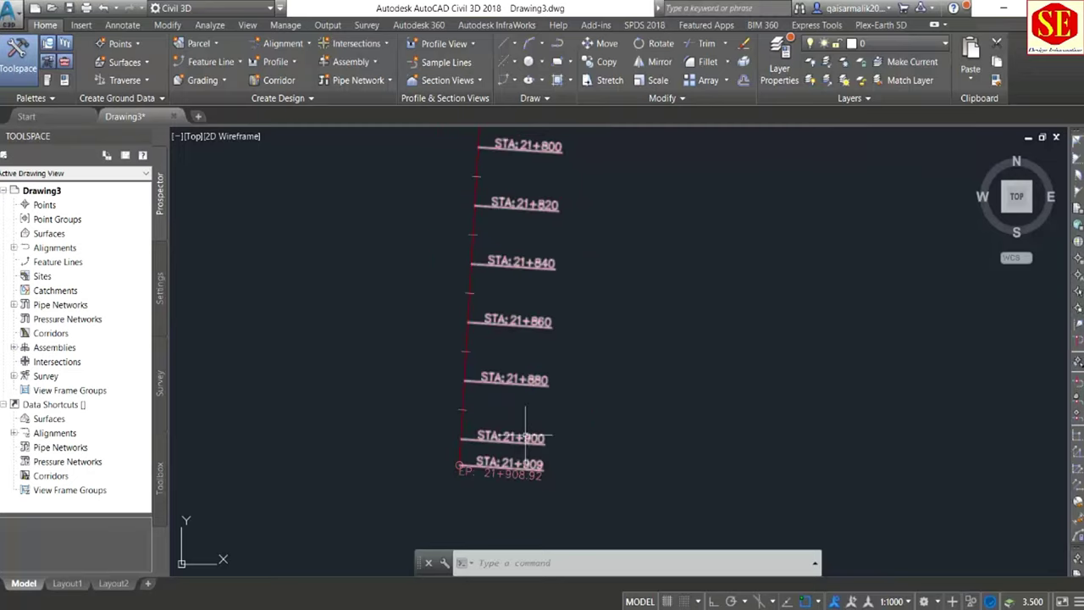
scroll(515, 359, "down", 3)
middle_click_drag(515, 358, 567, 368)
scroll(544, 404, "up", 3)
scroll(528, 230, "up", 3)
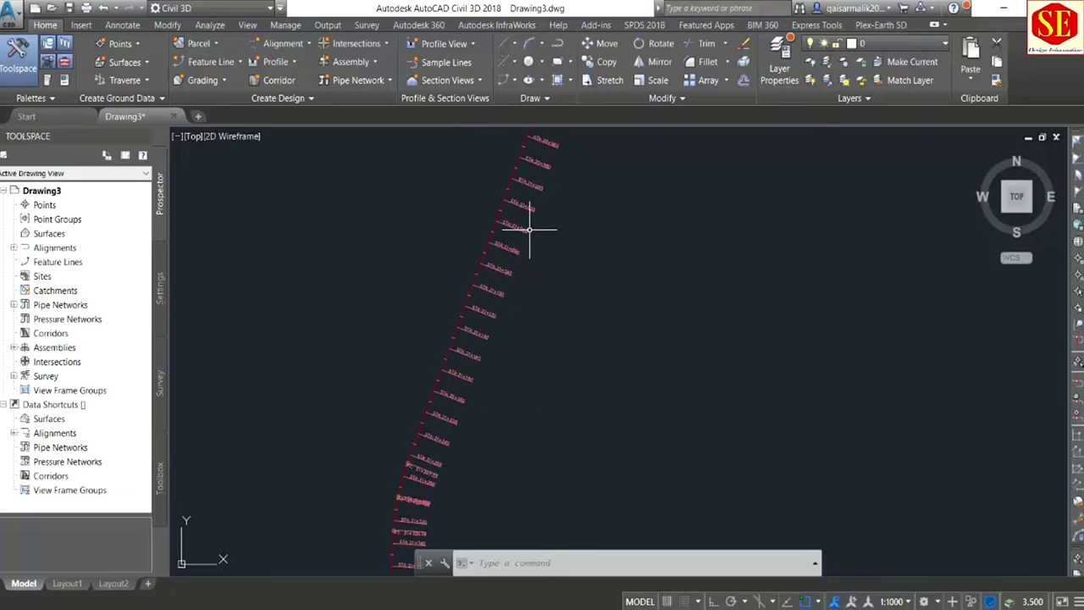
scroll(512, 204, "up", 3)
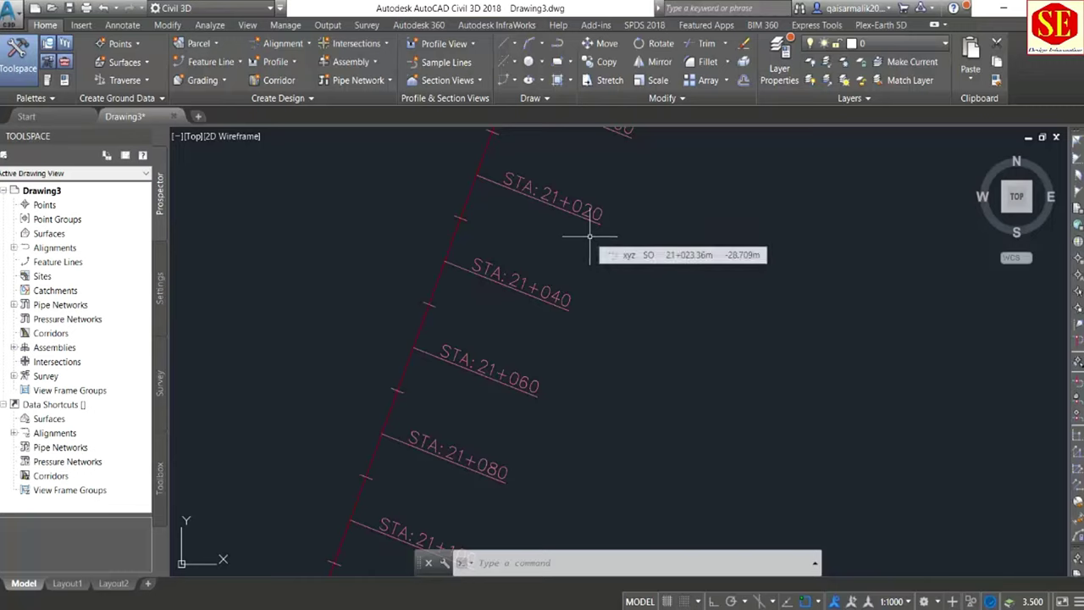
middle_click_drag(525, 296, 520, 412)
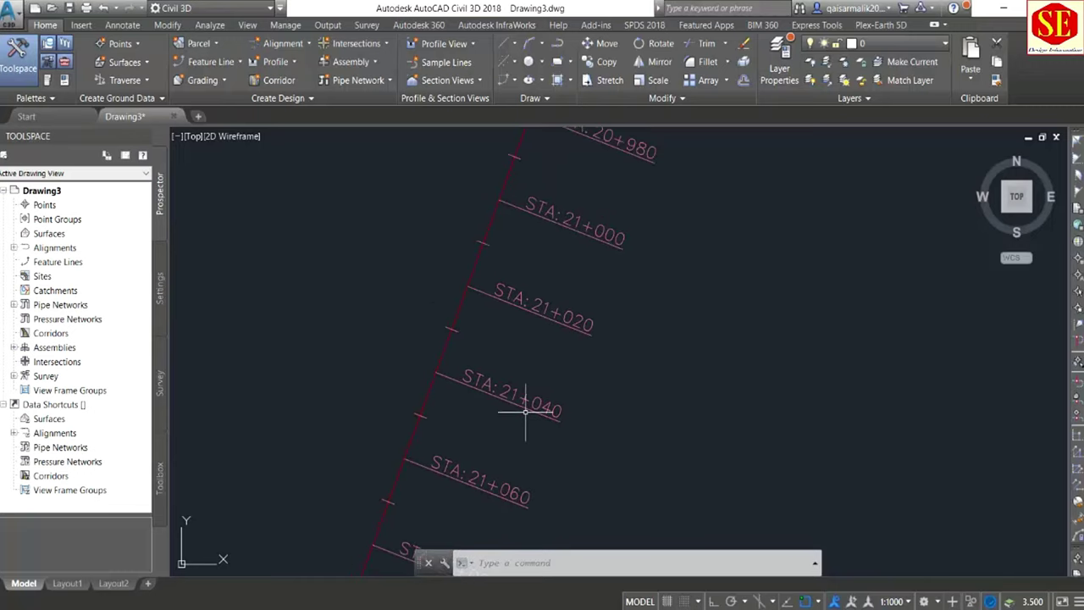
Change the major station label style to Parallel with Tick and apply it.
left_click(510, 312)
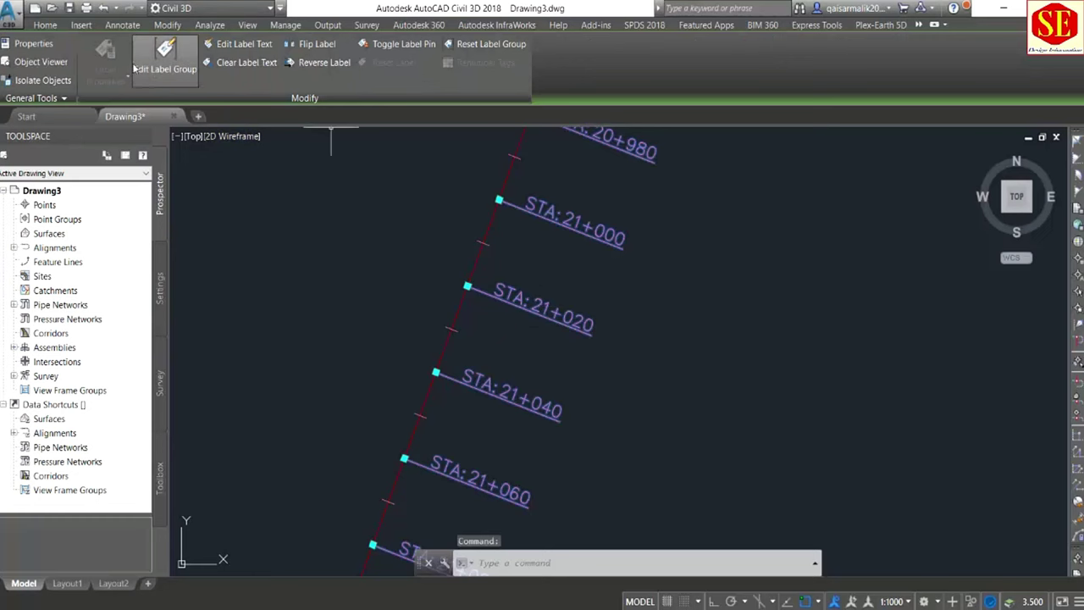
left_click(161, 56)
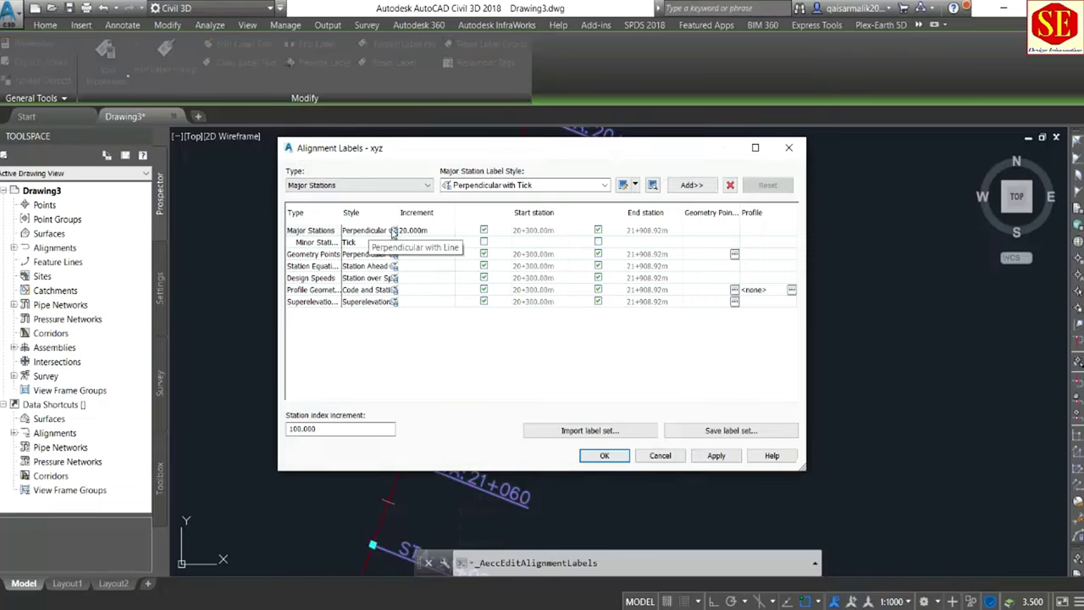
left_click(393, 231)
left_click(542, 304)
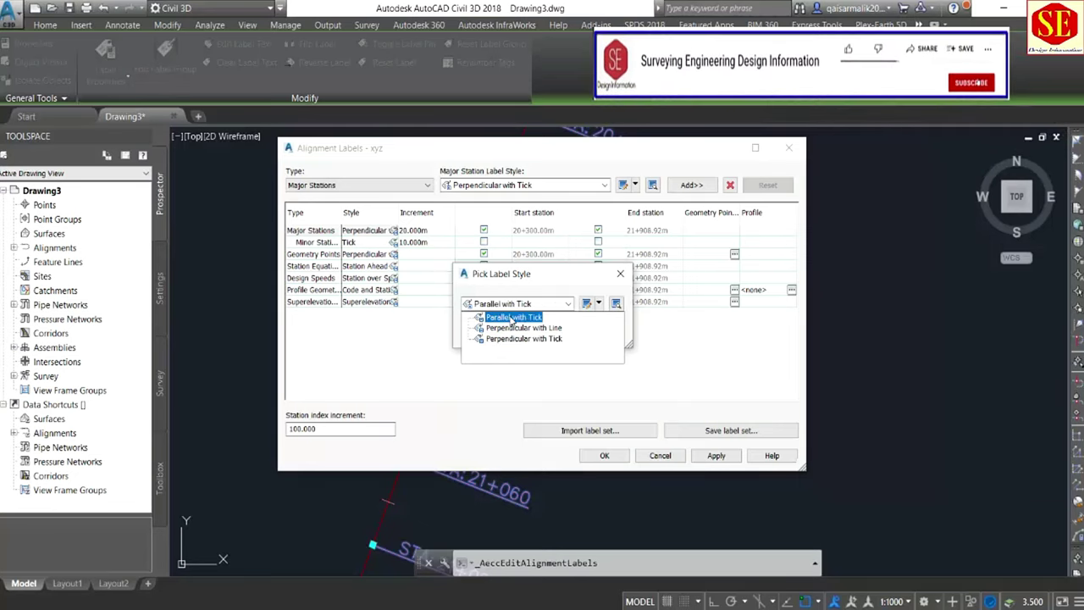
left_click(512, 317)
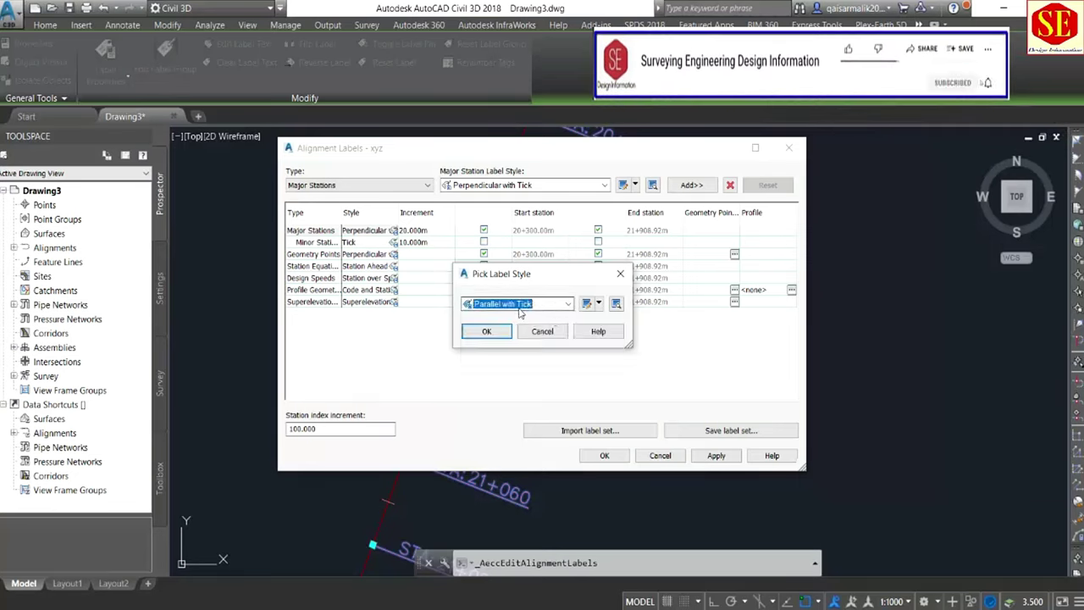
left_click(485, 332)
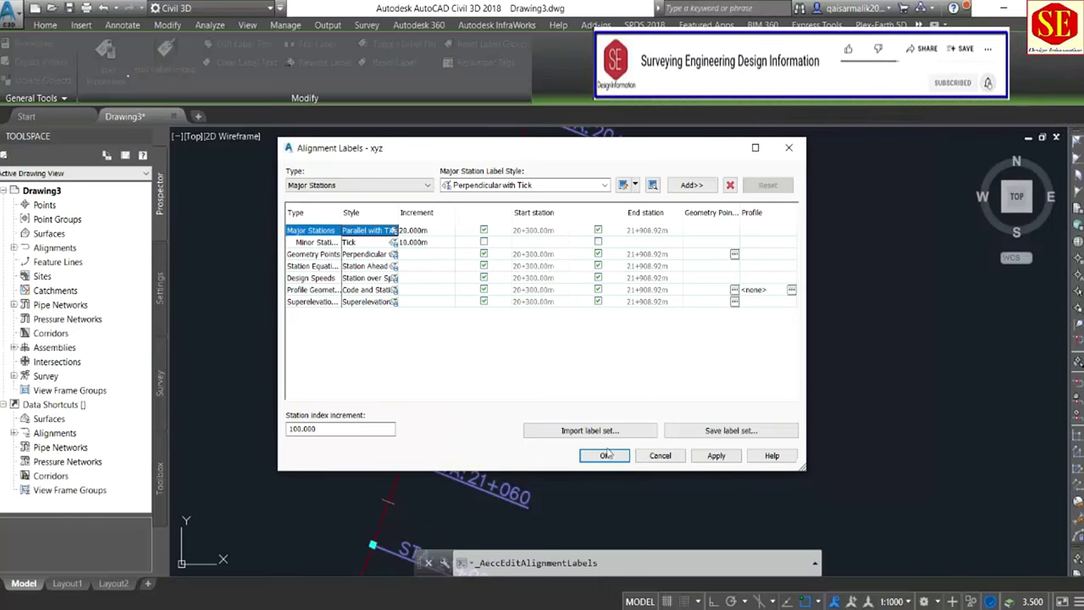
left_click(716, 455)
left_click(604, 456)
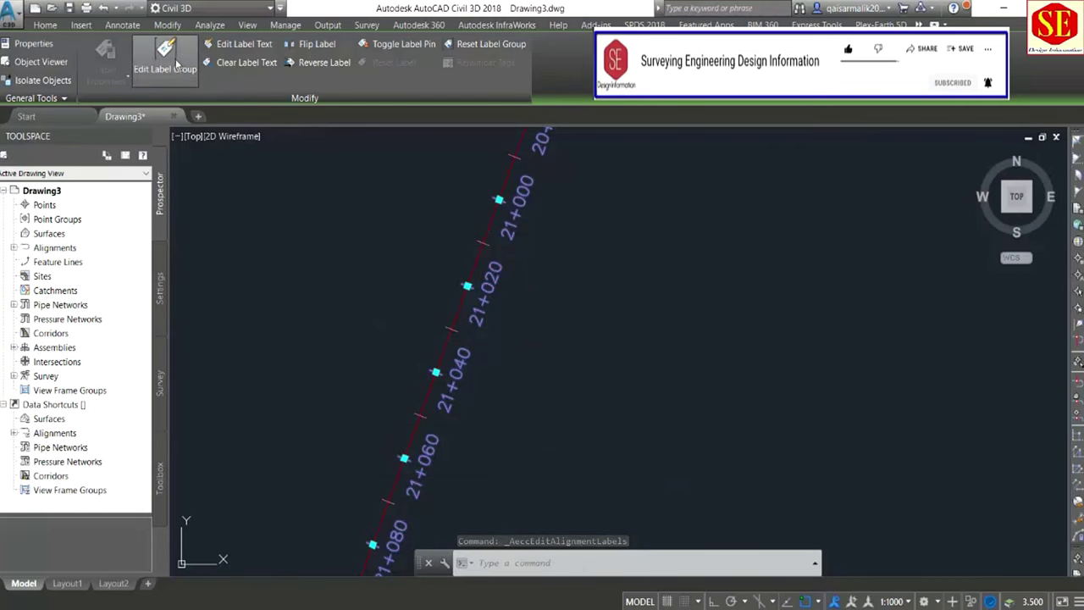
Switch the major station label style to Perpendicular with Tick instead.
left_click(176, 64)
left_click(394, 231)
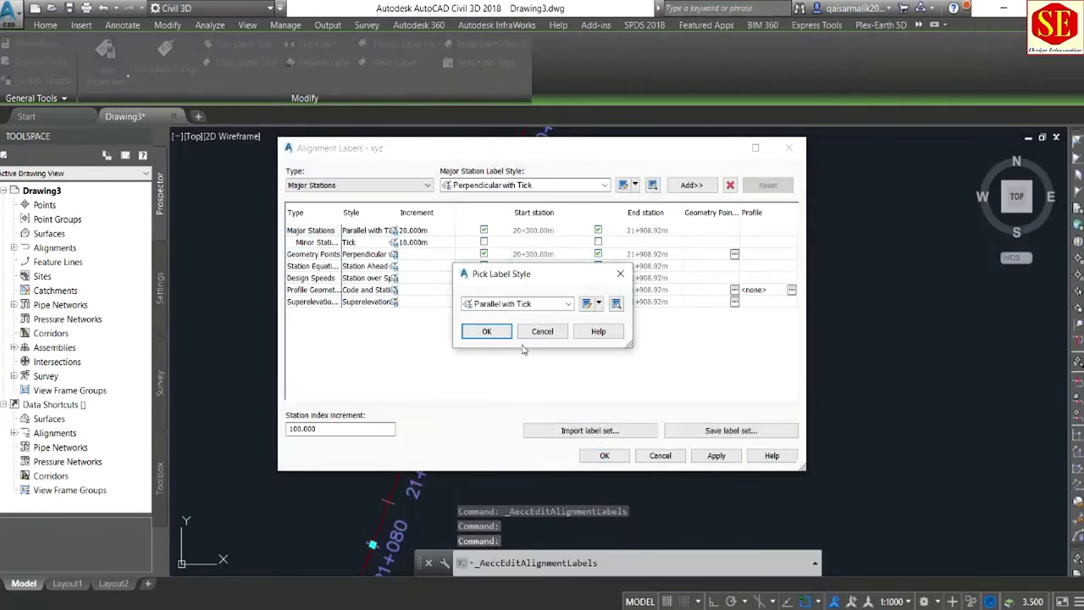
left_click(543, 304)
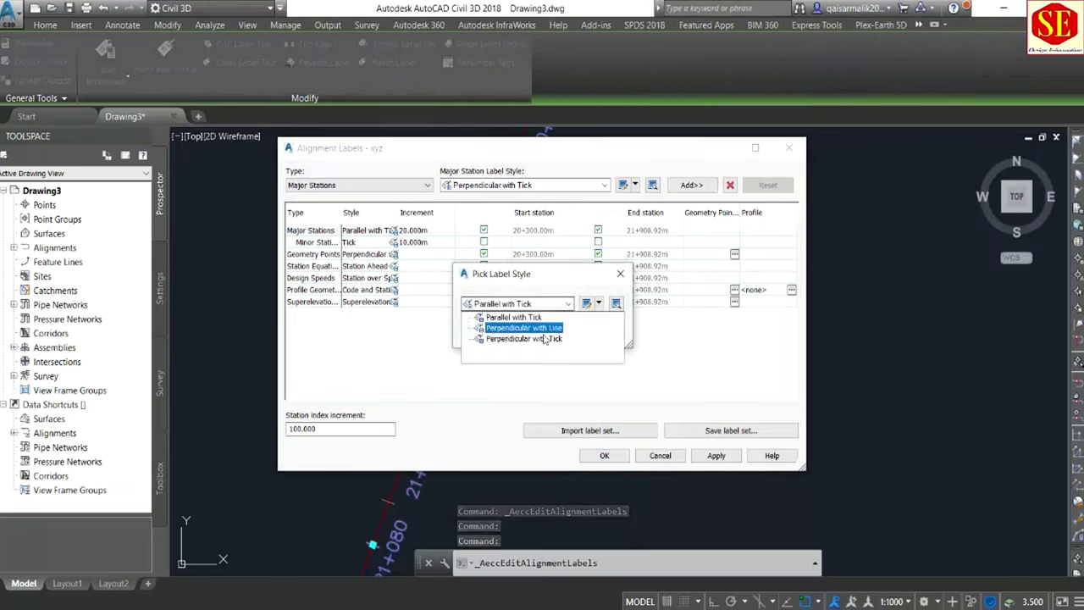
left_click(548, 339)
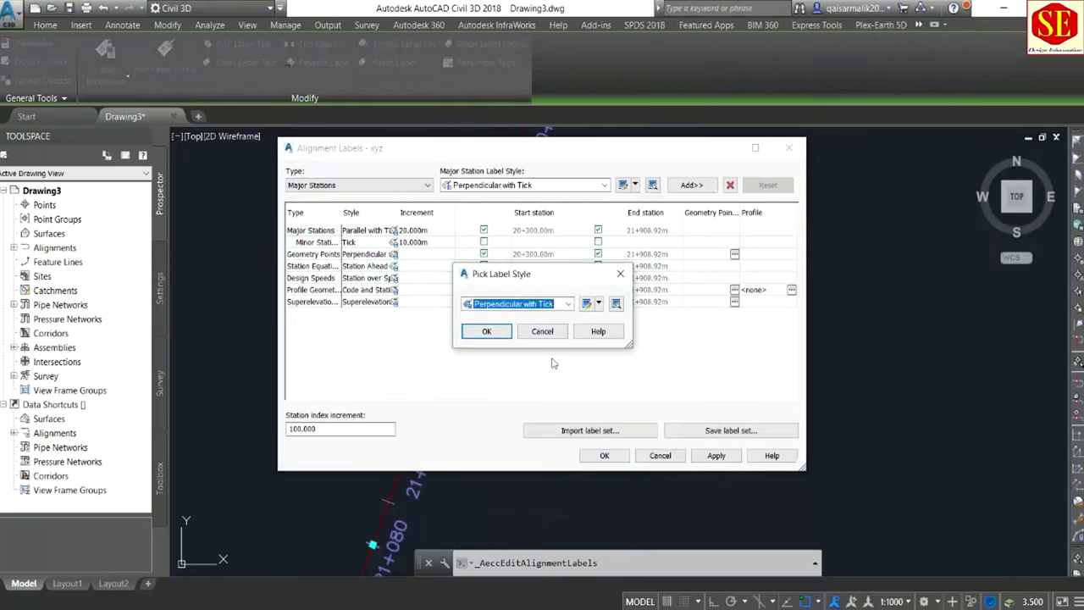
left_click(496, 332)
left_click(716, 456)
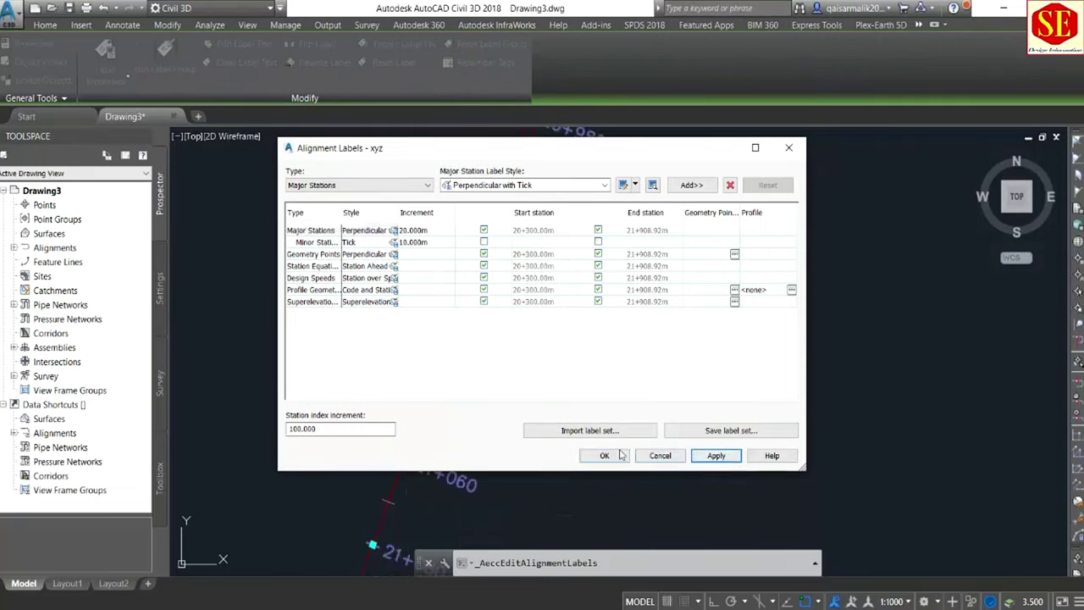
left_click(604, 456)
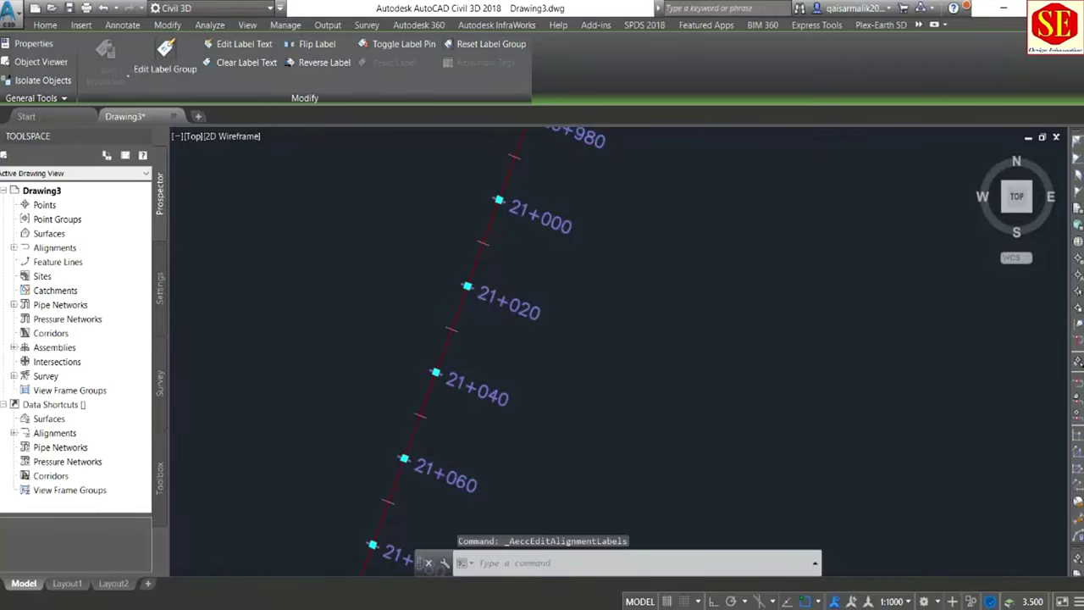
scroll(445, 381, "up", 4)
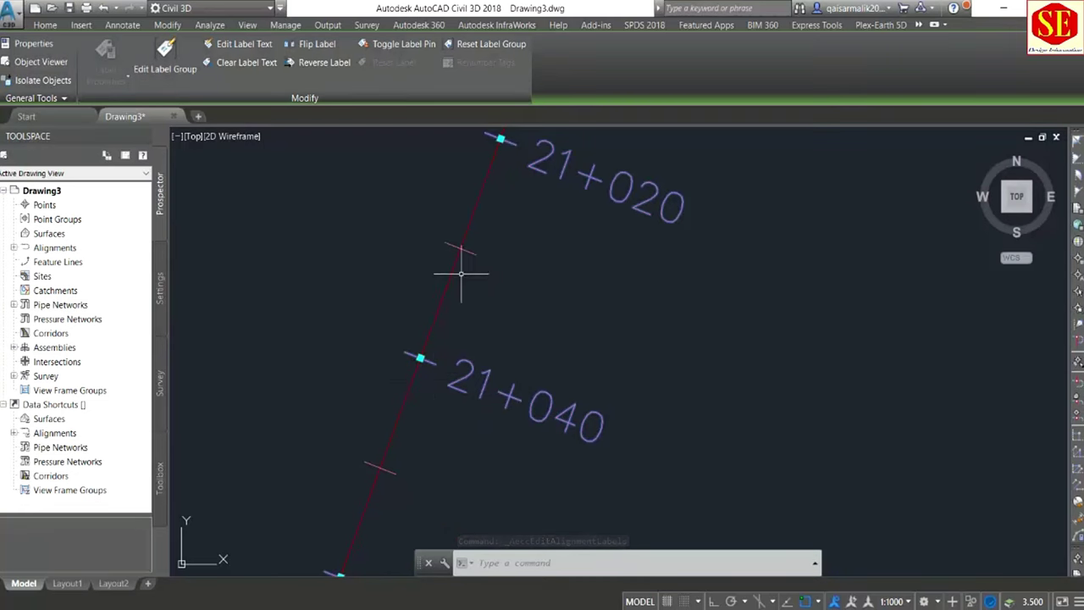
Set station label increments to 50 m major and 25 m minor.
left_click(168, 64)
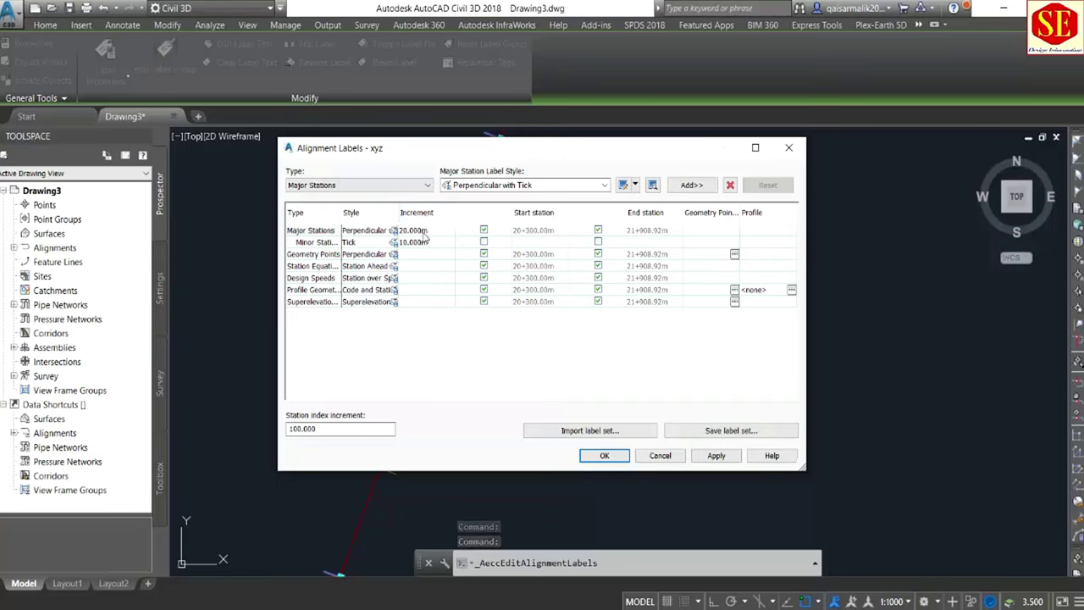
left_click(424, 231)
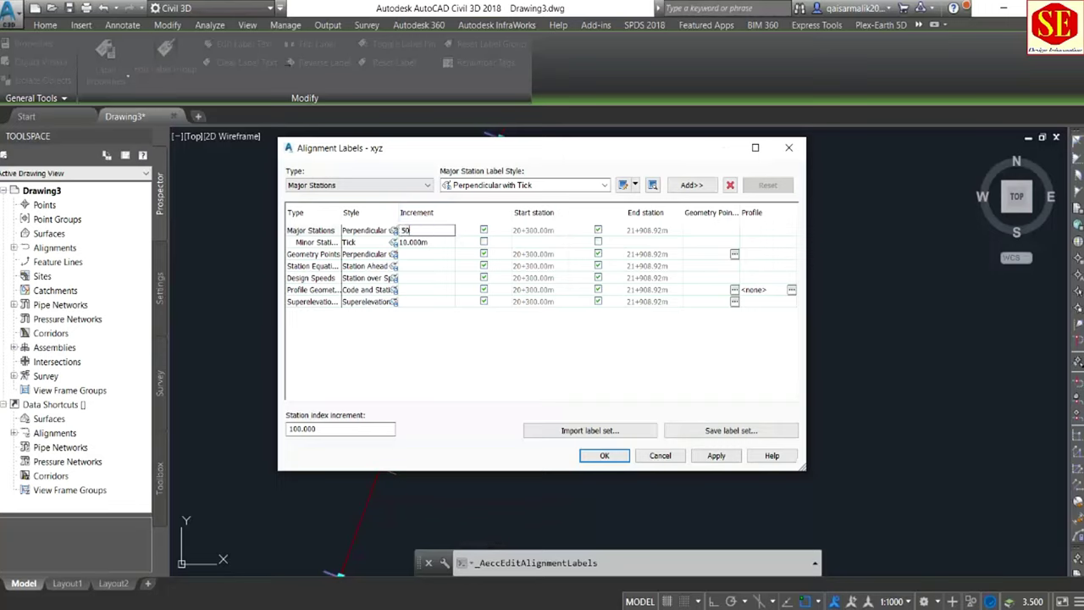
left_click(441, 241)
left_click(441, 241)
type("25")
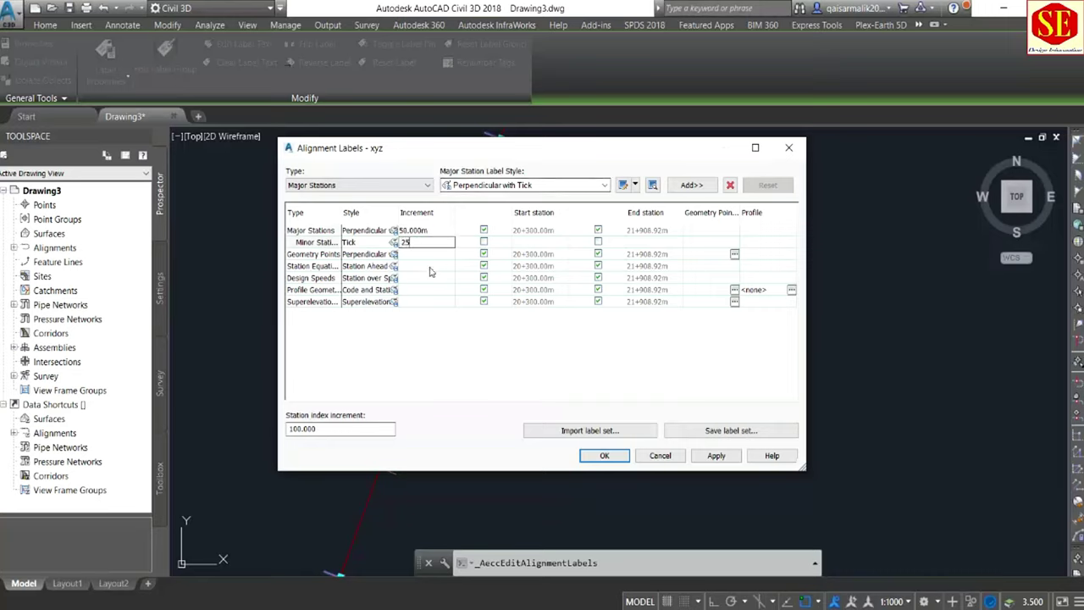
key("Return")
left_click(712, 456)
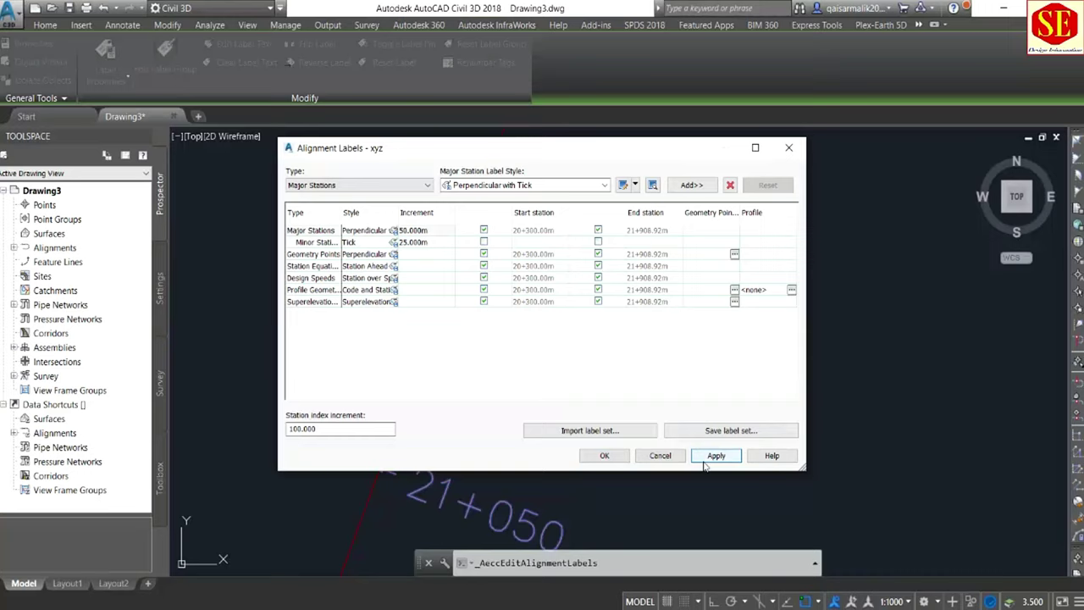
left_click(605, 455)
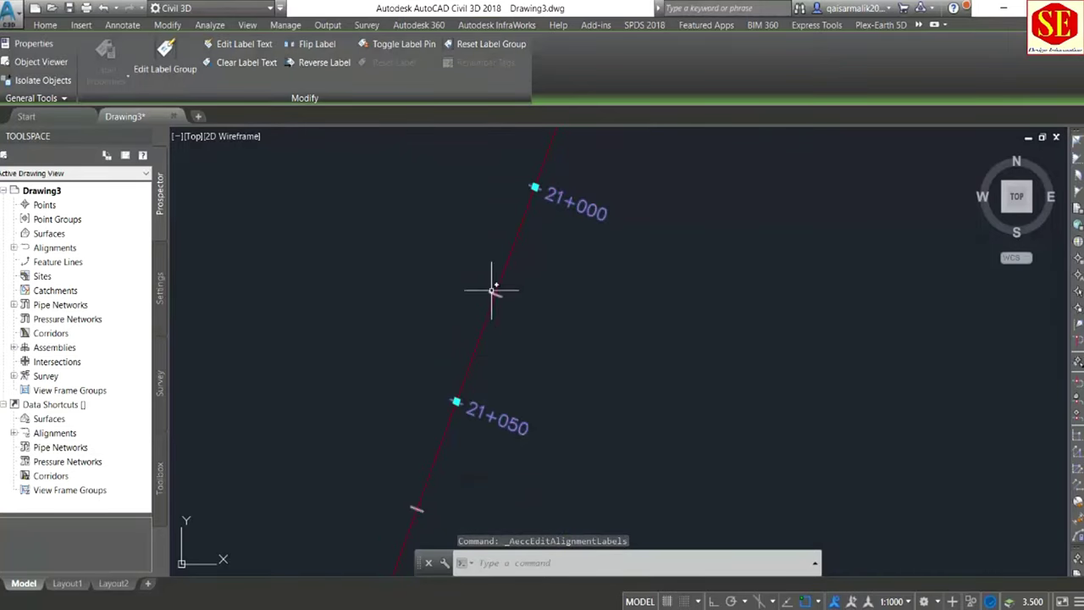
Change the station label increments to 100 m major and 50 m minor.
left_click(161, 58)
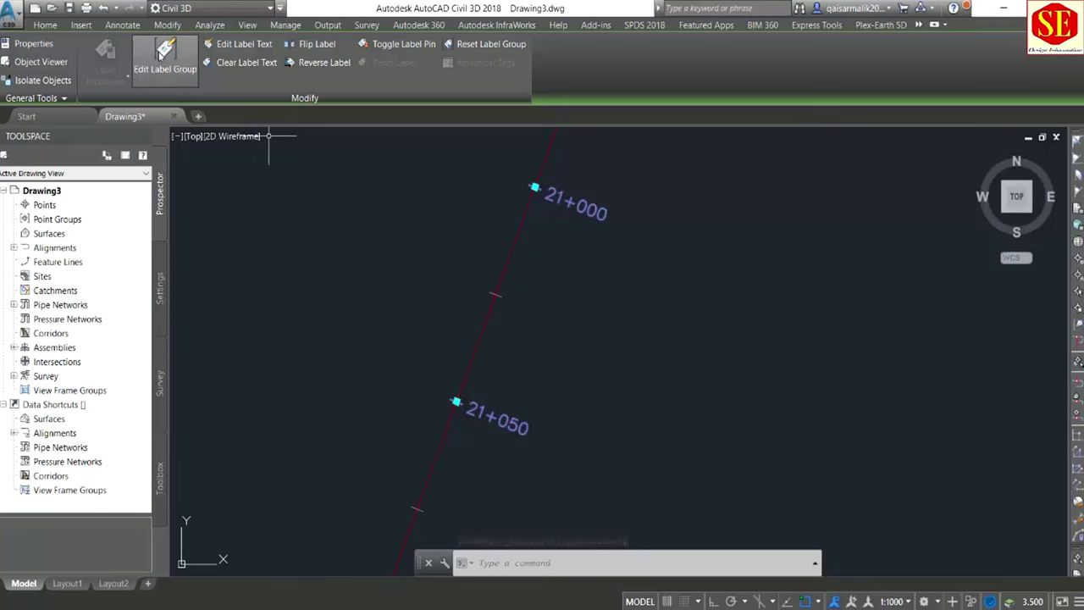
double_click(434, 231)
type("100")
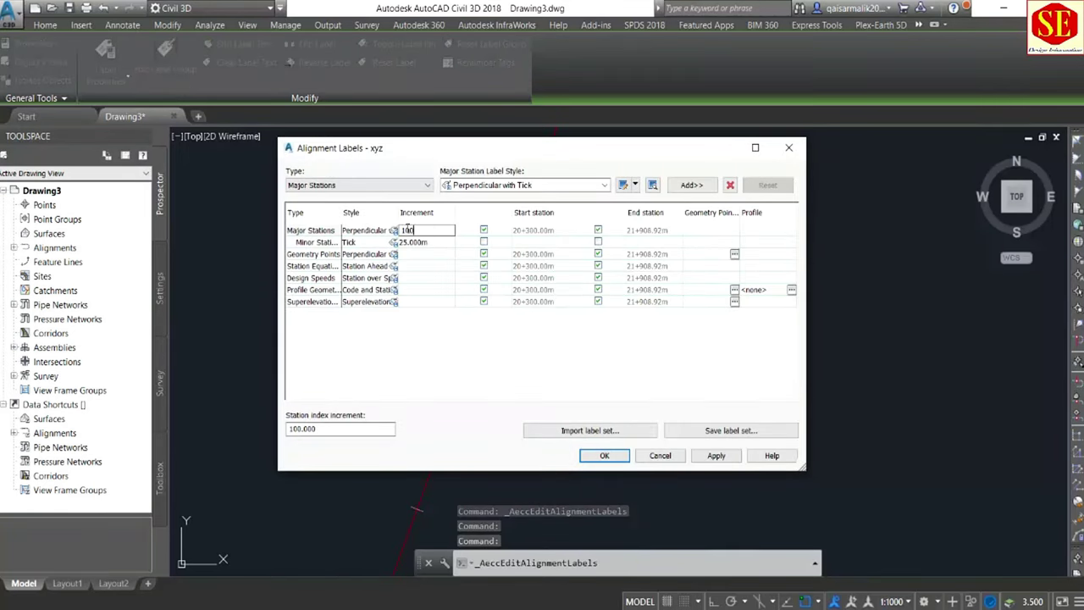
key("Return")
double_click(434, 243)
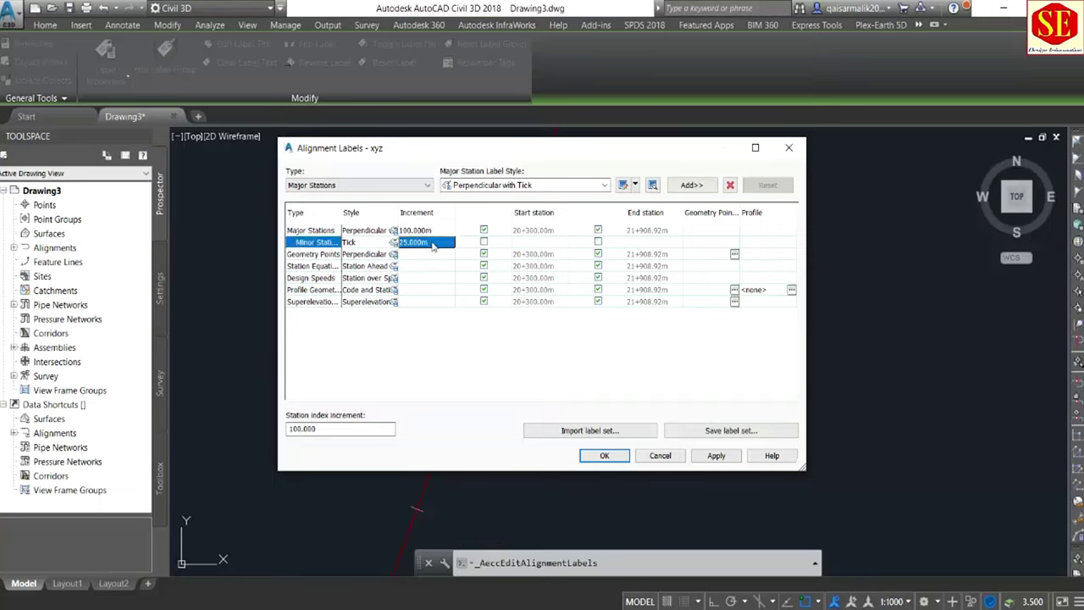
left_click(433, 243)
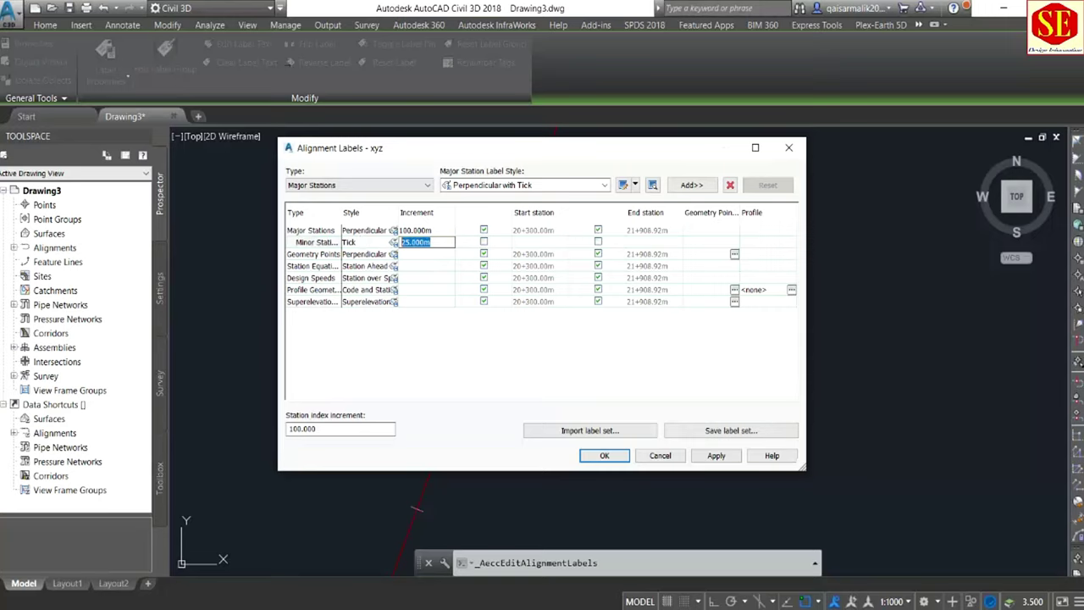
left_click(716, 455)
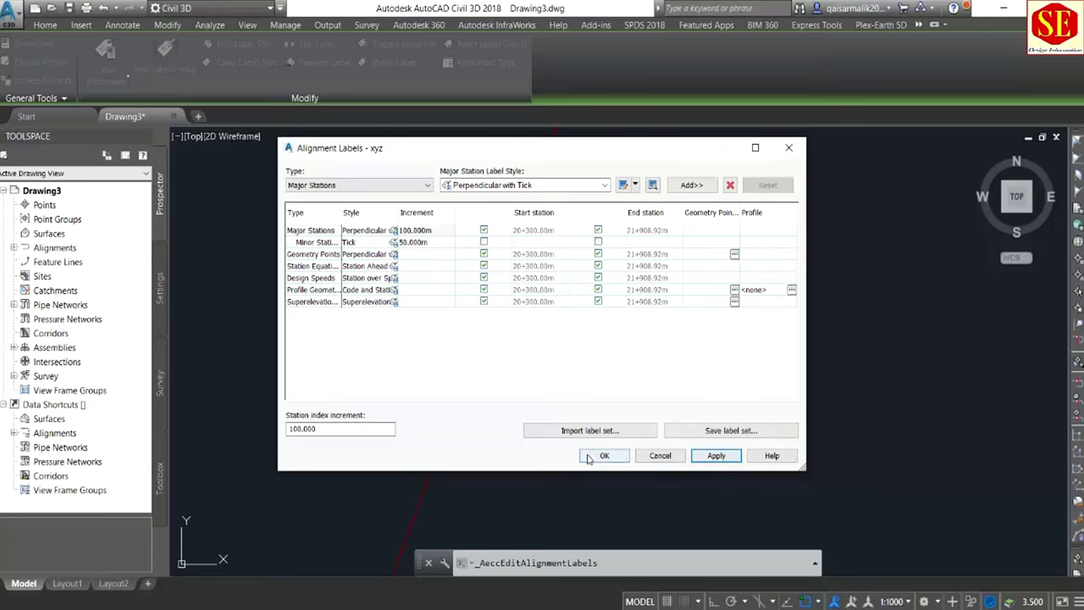
left_click(604, 455)
Pan along alignment xyz to check the labels, then select the station label group.
scroll(529, 395, "up", 3)
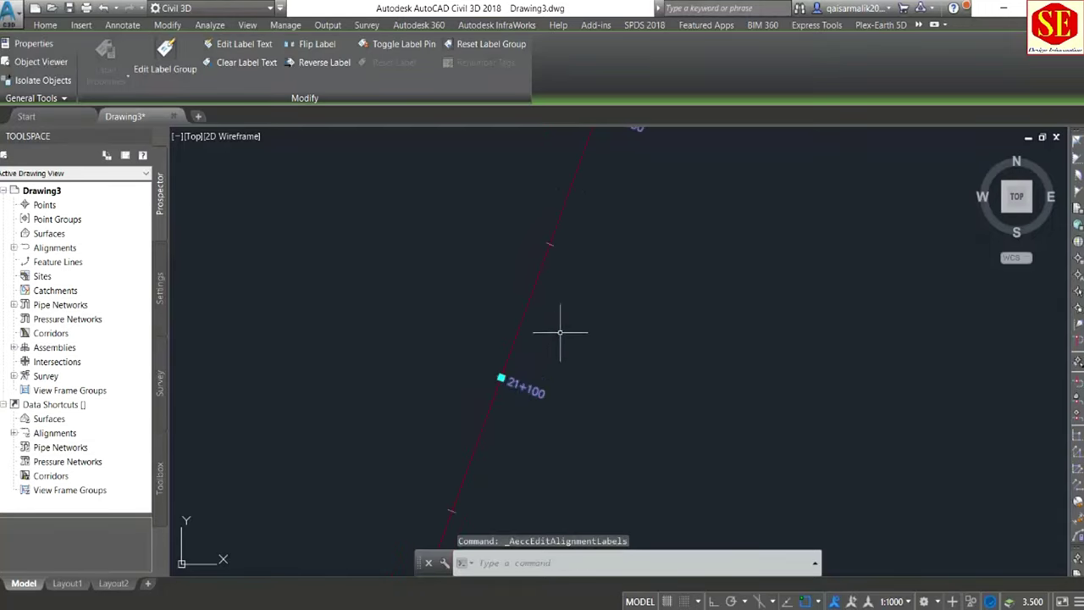
middle_click_drag(561, 327, 482, 477)
scroll(598, 327, "down", 4)
middle_click_drag(598, 327, 580, 393)
key("Escape")
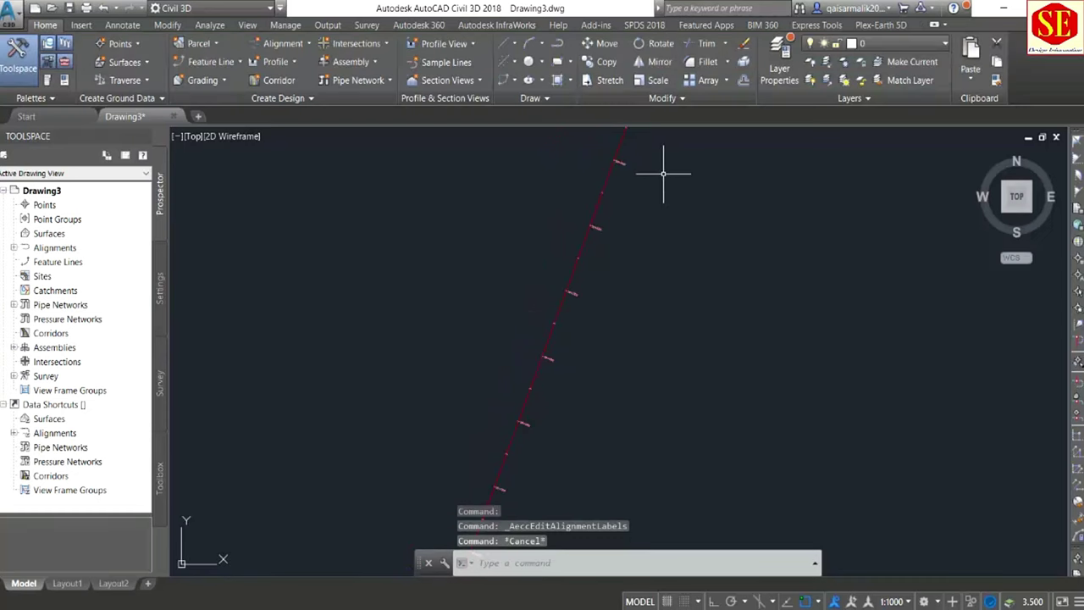
scroll(590, 213, "up", 2)
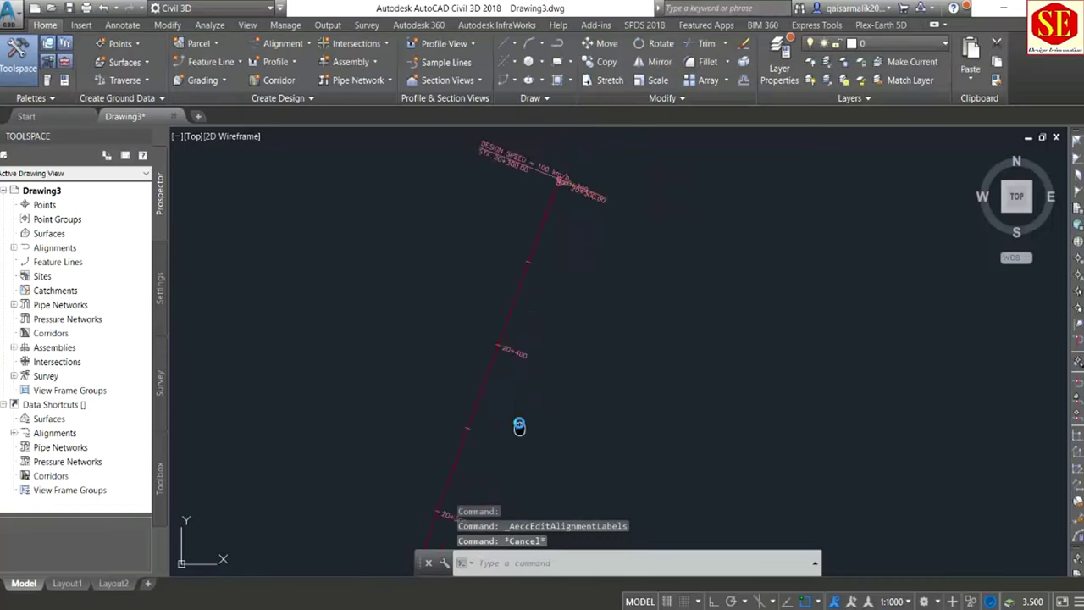
middle_click_drag(552, 424, 564, 315)
left_click(550, 333)
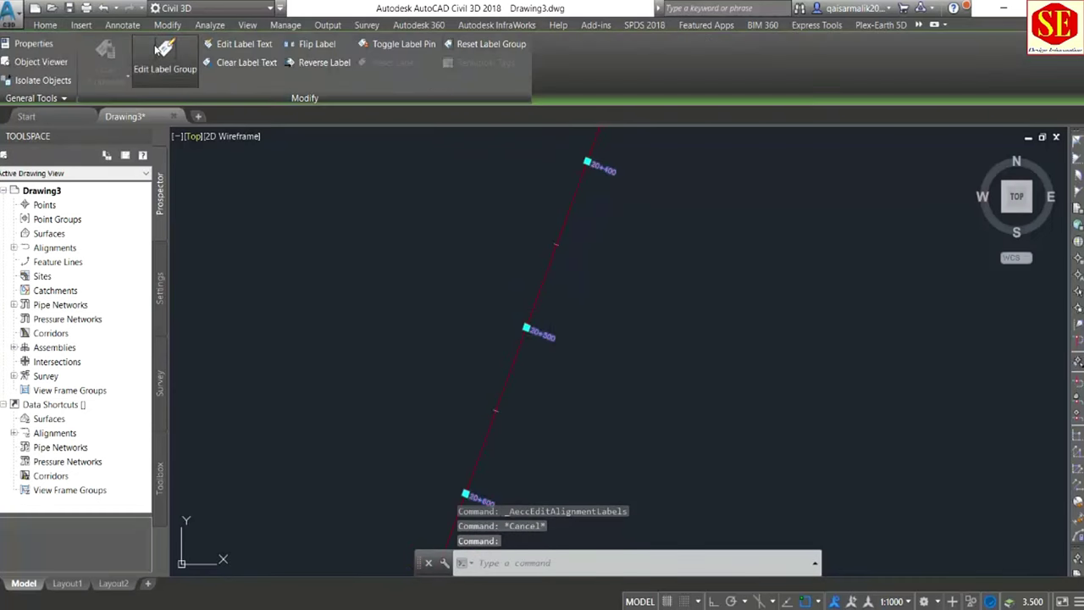
Set the major station increment to 50 m and minor ticks to 25 m.
left_click(165, 55)
double_click(416, 230)
type("50")
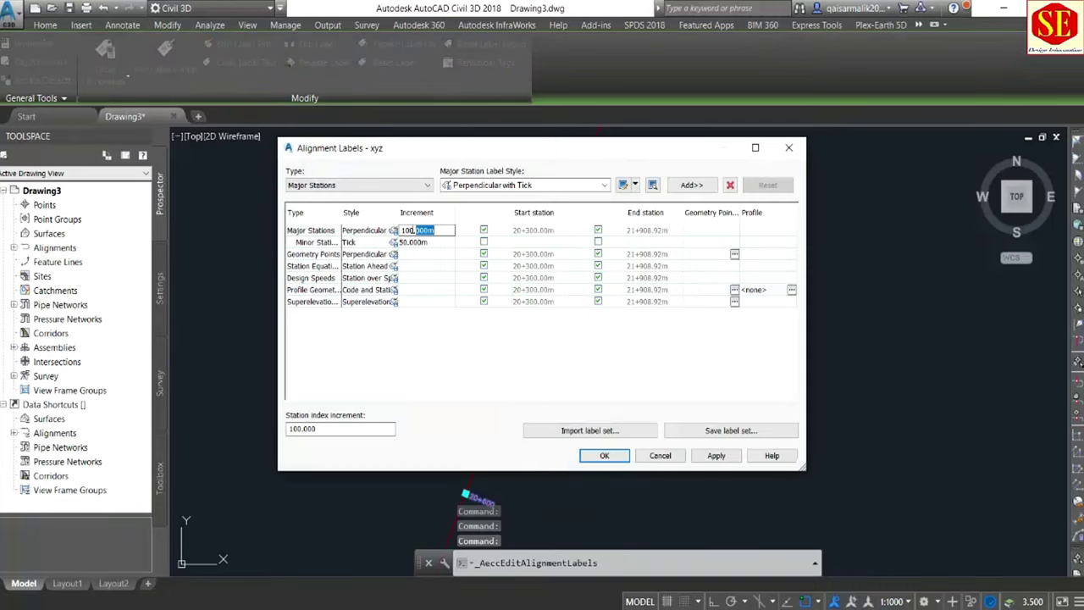
left_click(435, 245)
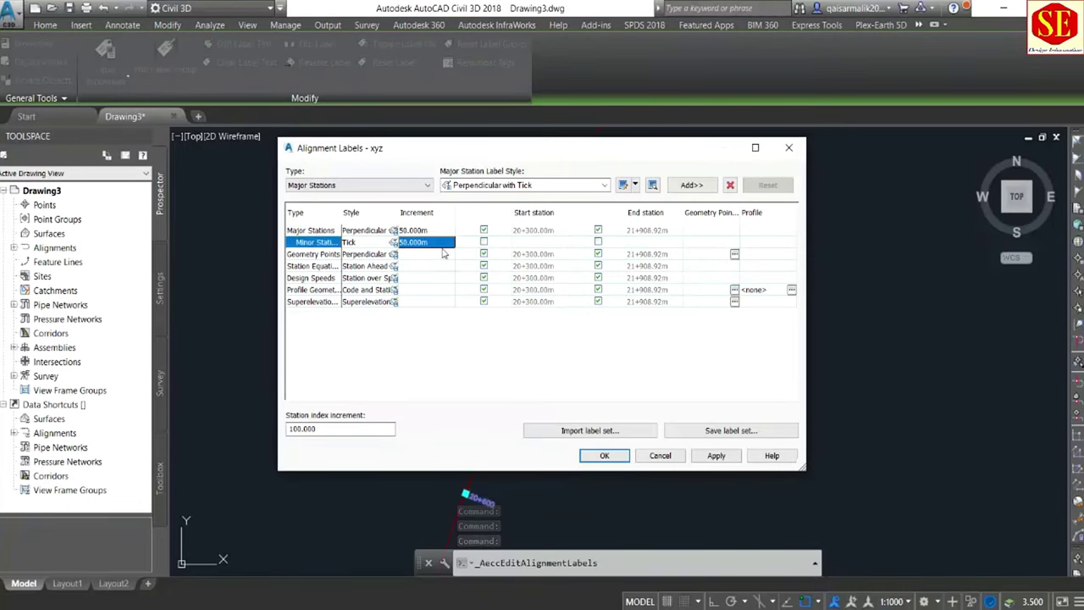
left_click(436, 246)
type("25")
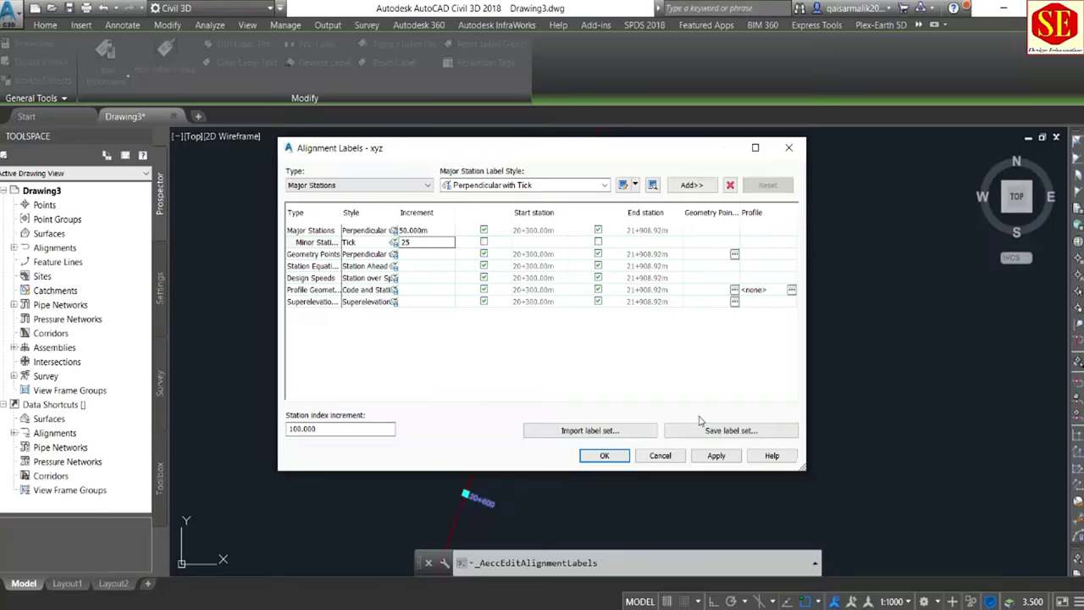
left_click(715, 456)
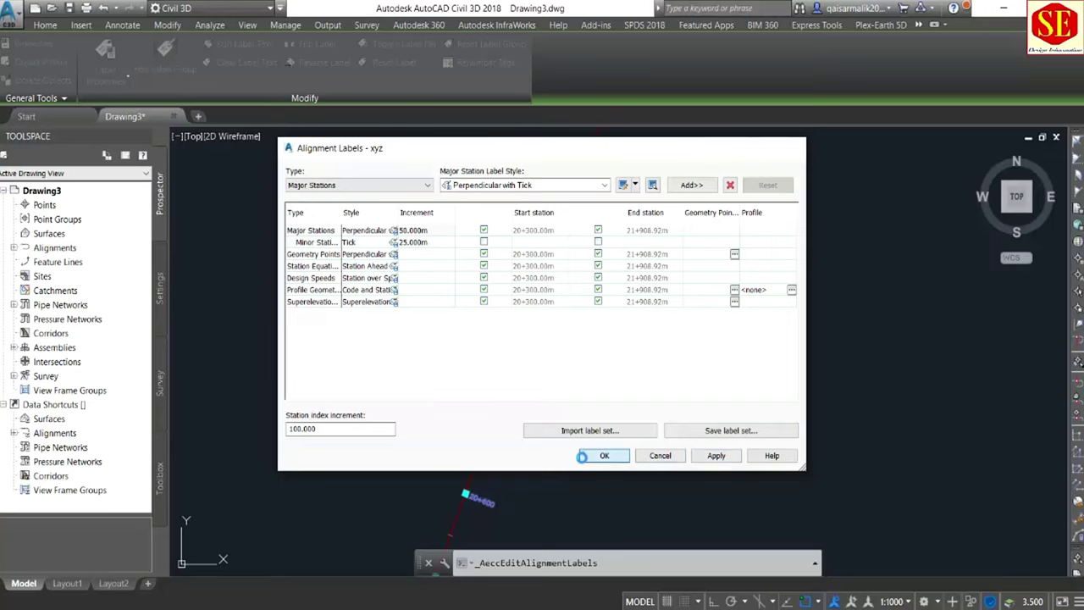
left_click(582, 455)
Pan and zoom along xyz to review labels like 21+250 and 21+350.
scroll(508, 367, "up", 5)
middle_click_drag(528, 363, 568, 271)
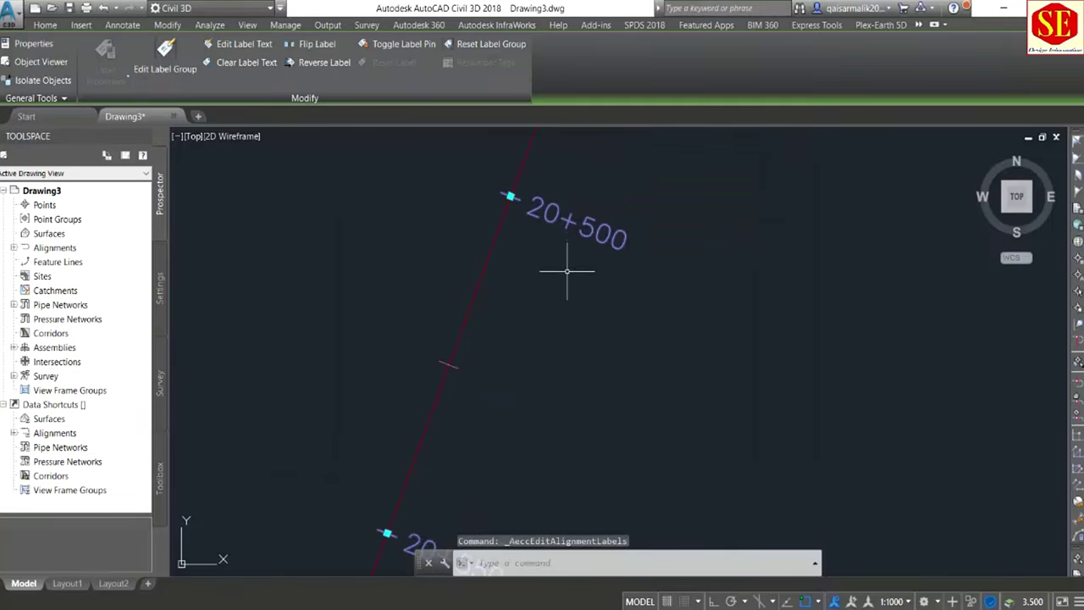
key("Escape")
scroll(562, 279, "down", 3)
scroll(528, 363, "down", 2)
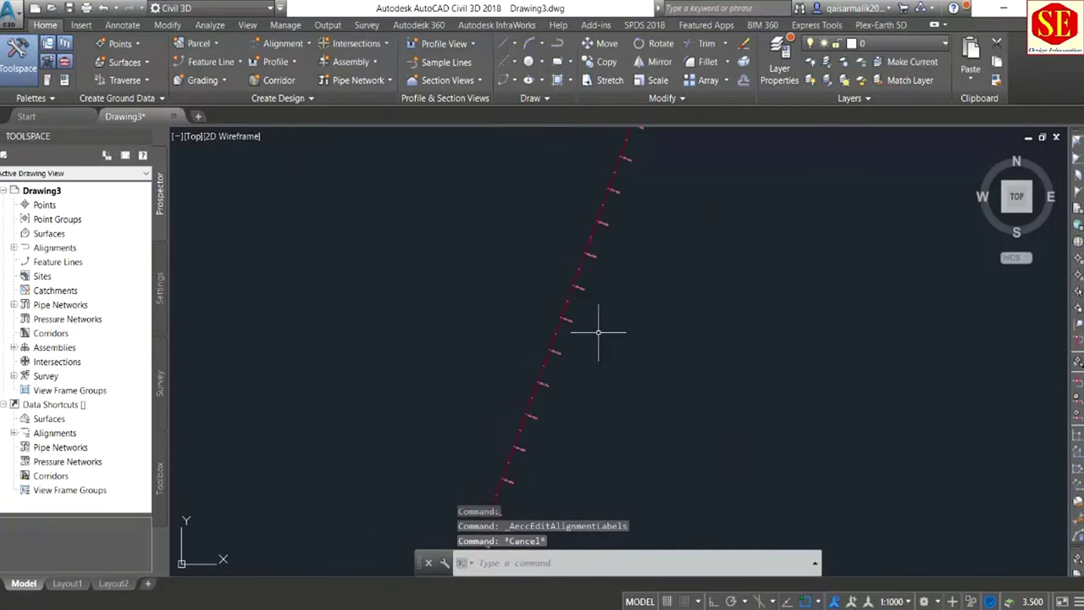
scroll(588, 314, "up", 2)
scroll(685, 339, "up", 2)
scroll(647, 337, "up", 1)
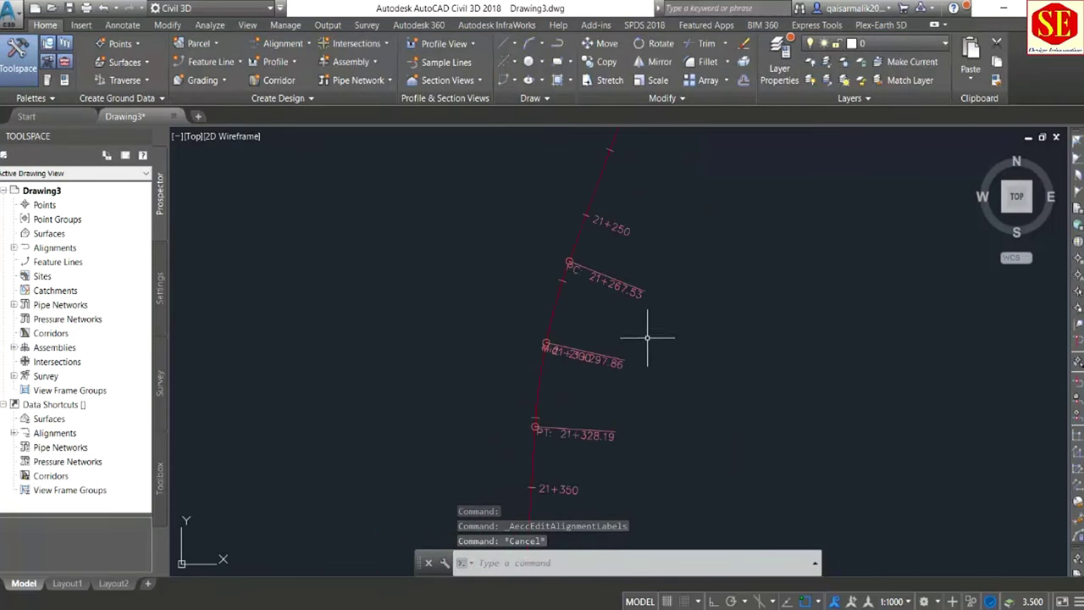
Select alignment xyz, open its Geometry Editor layout tools, and move the toolbar aside.
left_click(555, 332)
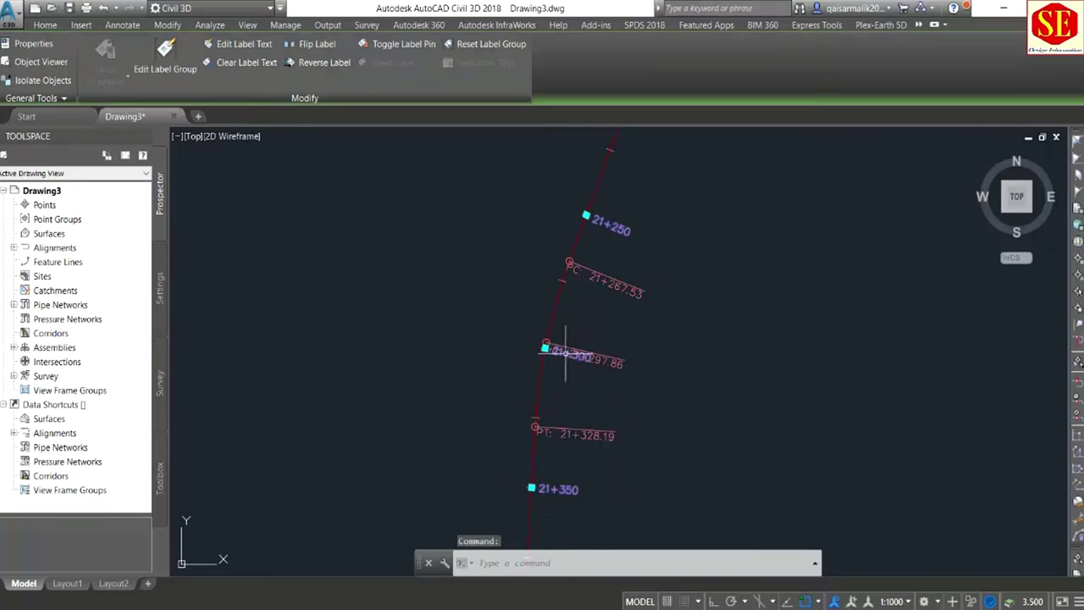
key("Escape")
left_click(559, 298)
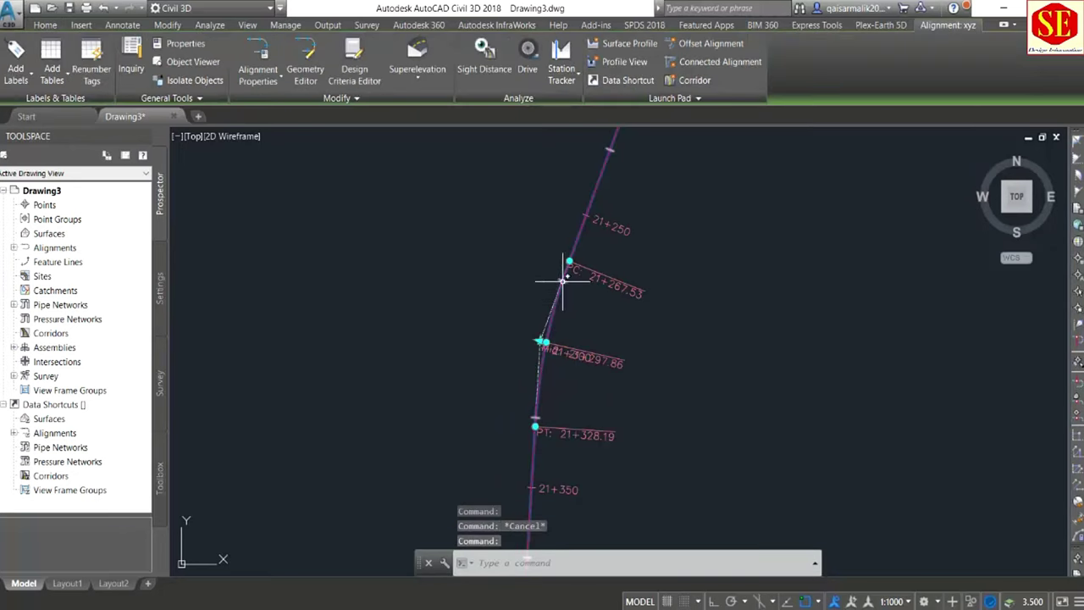
left_click(543, 341)
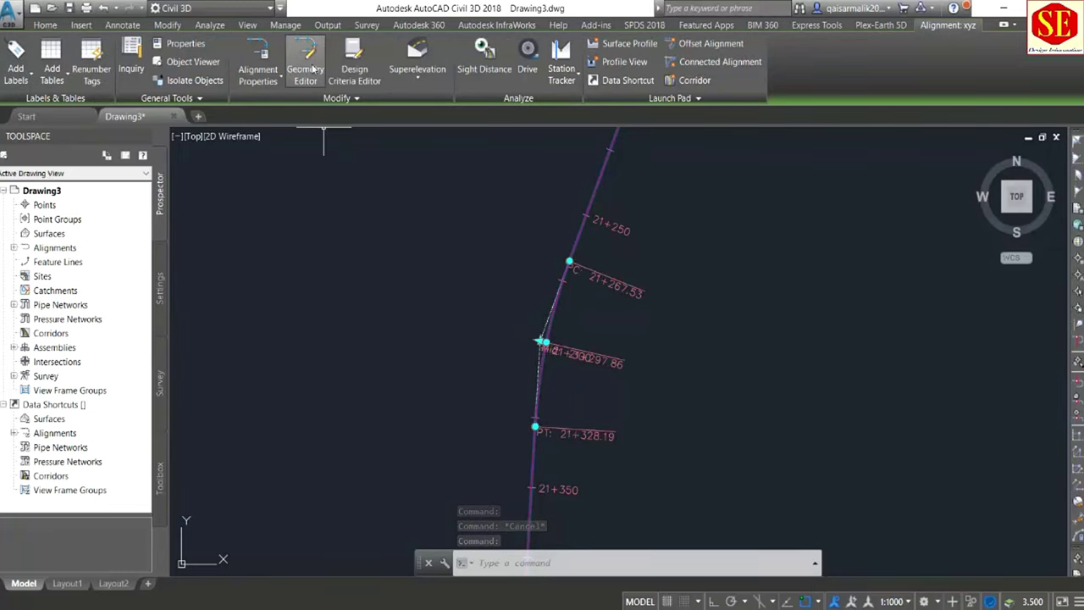
left_click(313, 69)
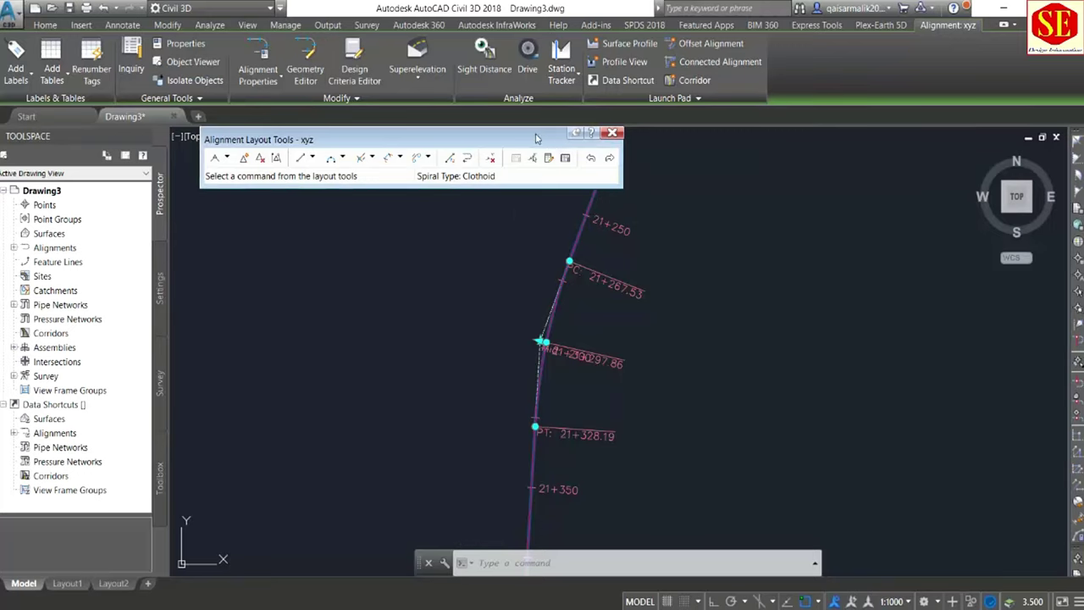
left_click_drag(535, 137, 425, 133)
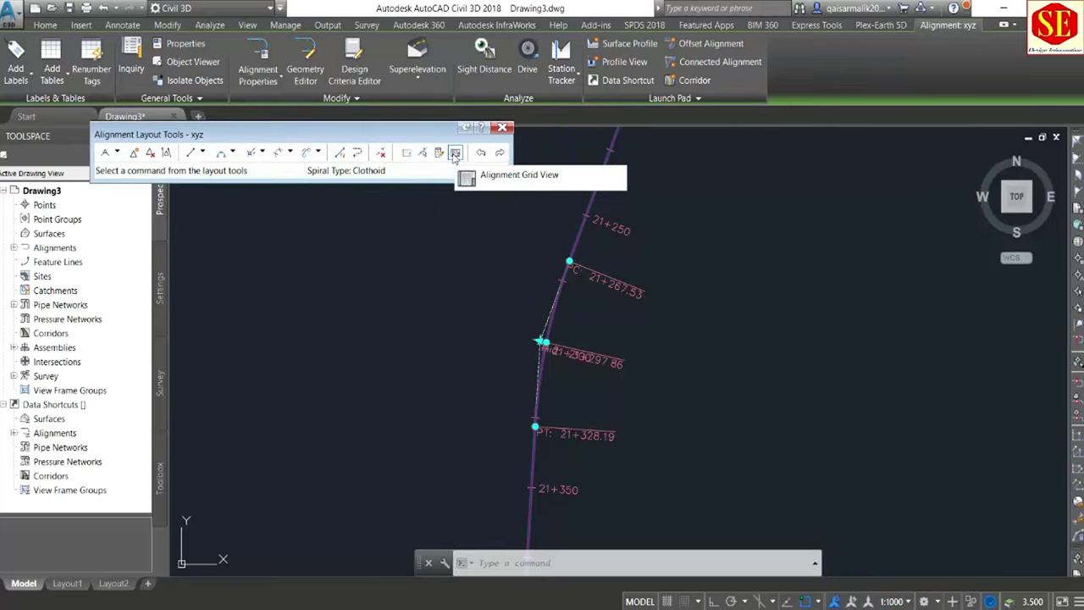
Open the Alignment Grid View and select the curve row with its 200 m radius.
left_click(456, 153)
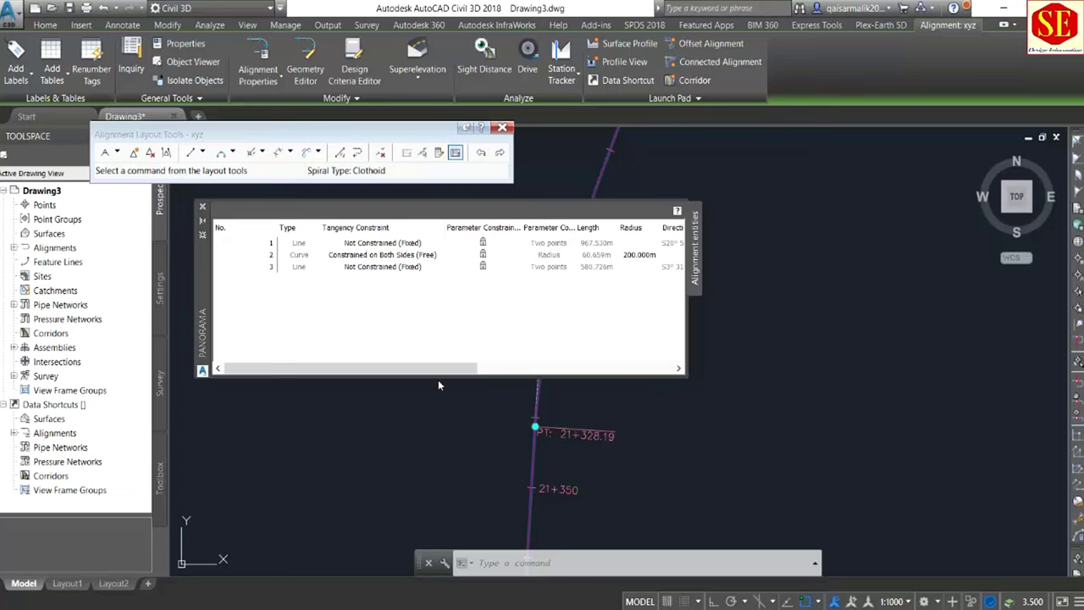
left_click_drag(434, 368, 508, 368)
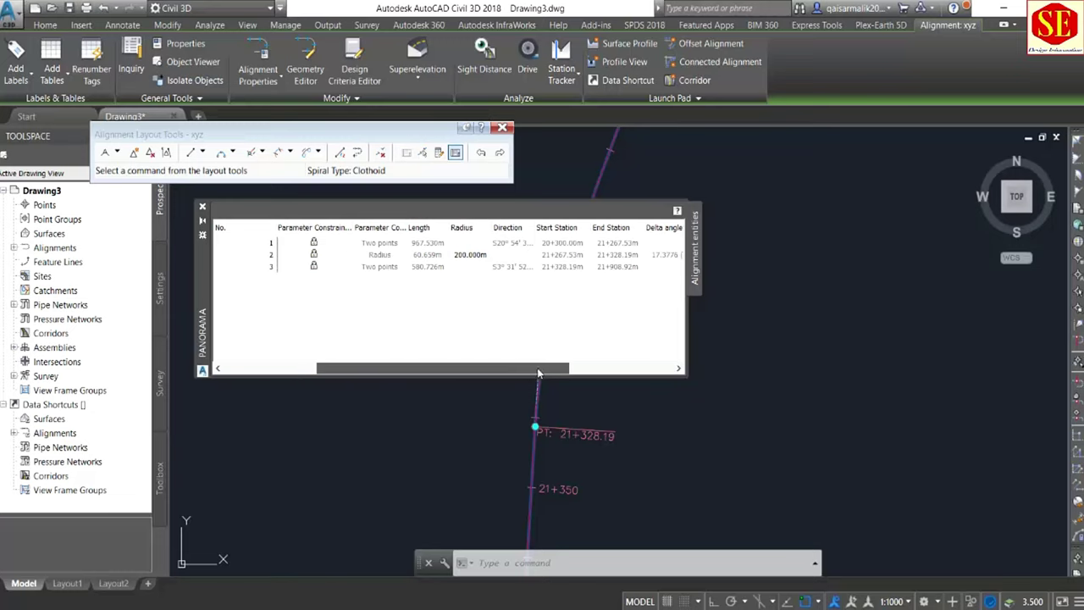
left_click_drag(508, 364, 582, 367)
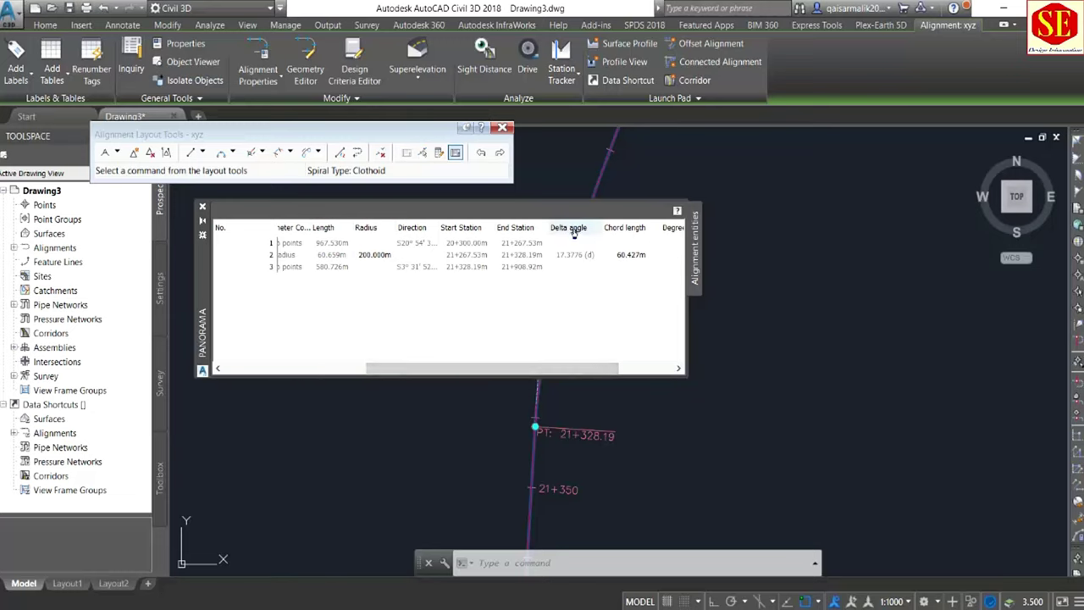
left_click_drag(566, 370, 620, 369)
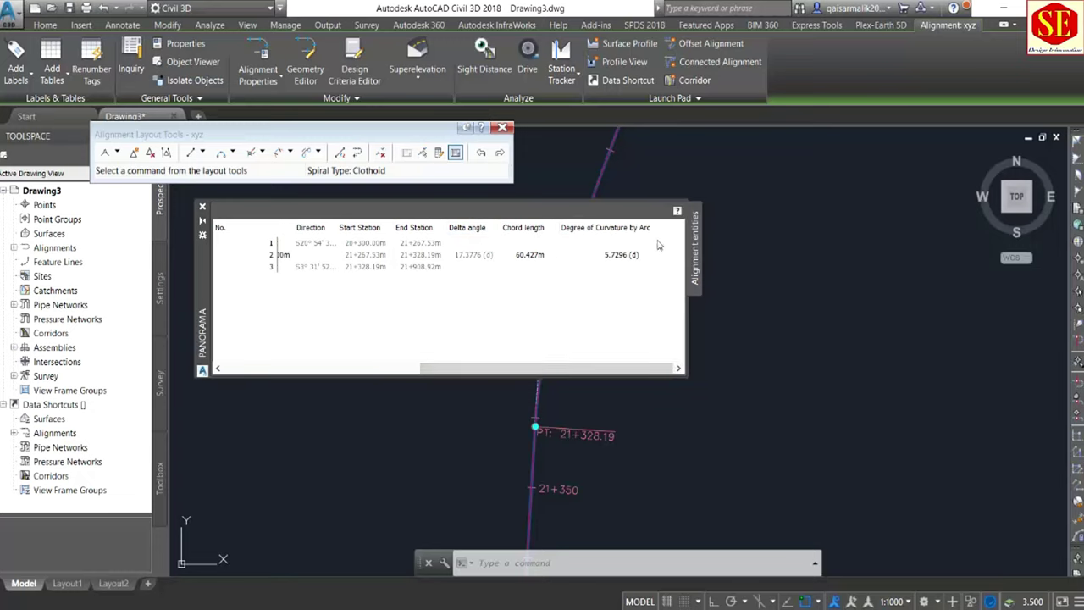
left_click_drag(615, 373, 484, 372)
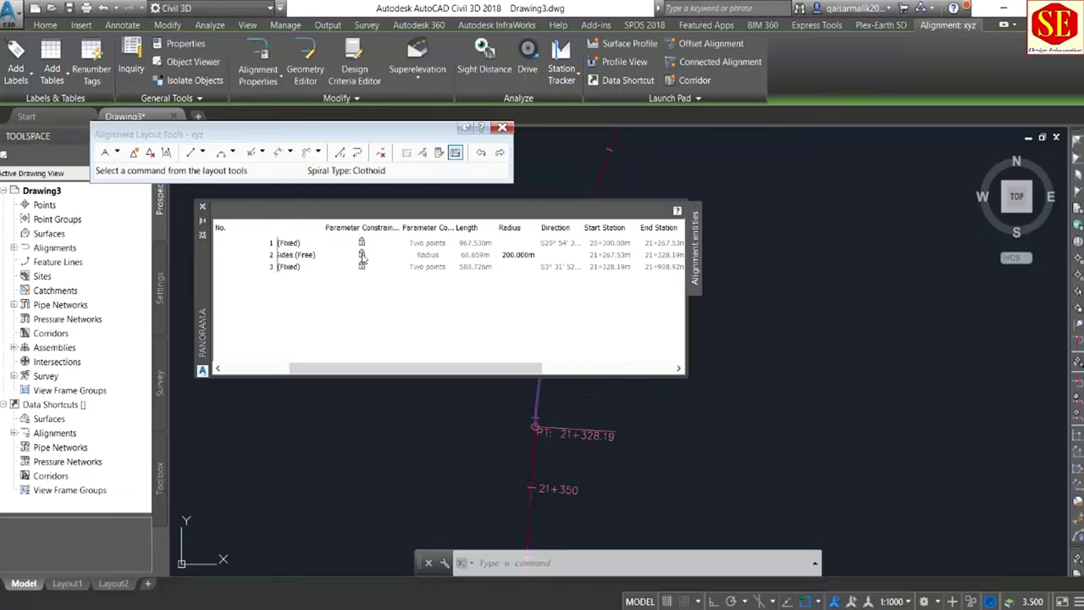
left_click(508, 256)
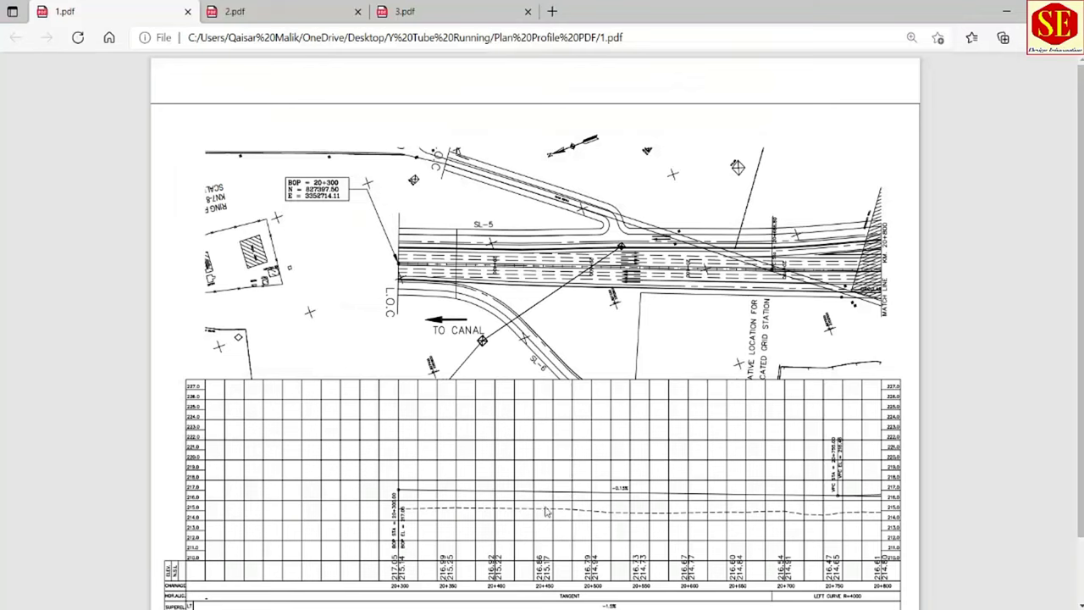
View 2.pdf in Edge to compare the plan's curve radius R = 4000.00.
left_click(302, 10)
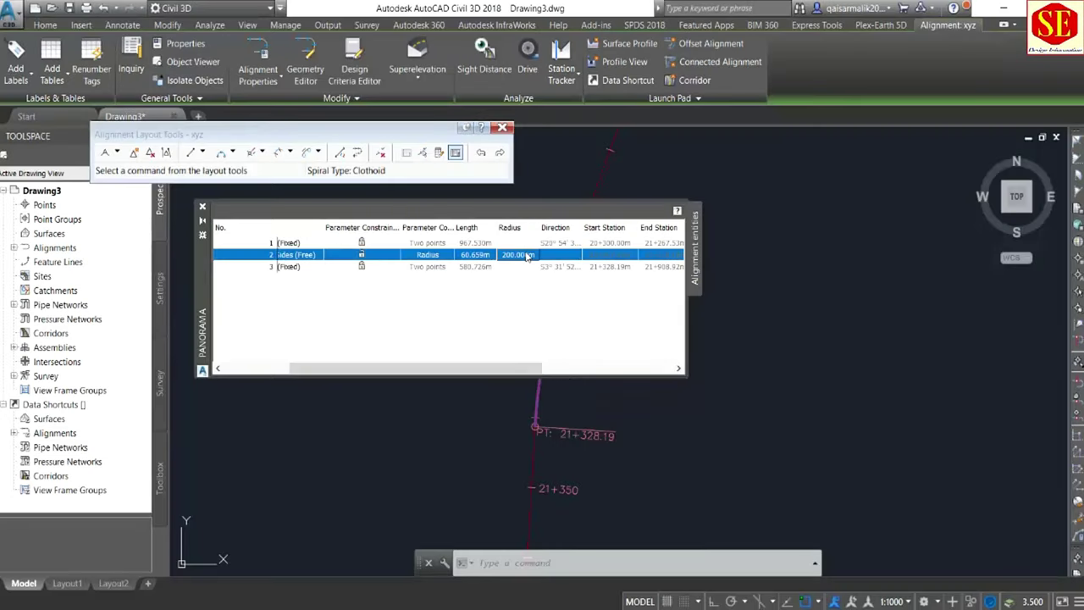
Change the curve radius to 4000 m and review the updated entity values.
double_click(527, 255)
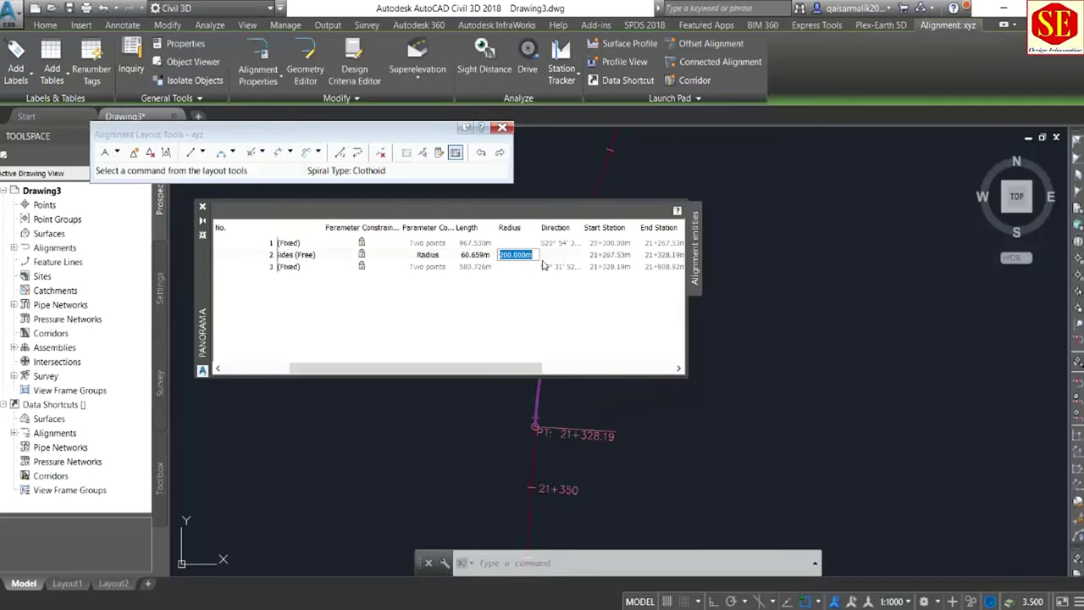
type("4000")
key("Return")
left_click(612, 265)
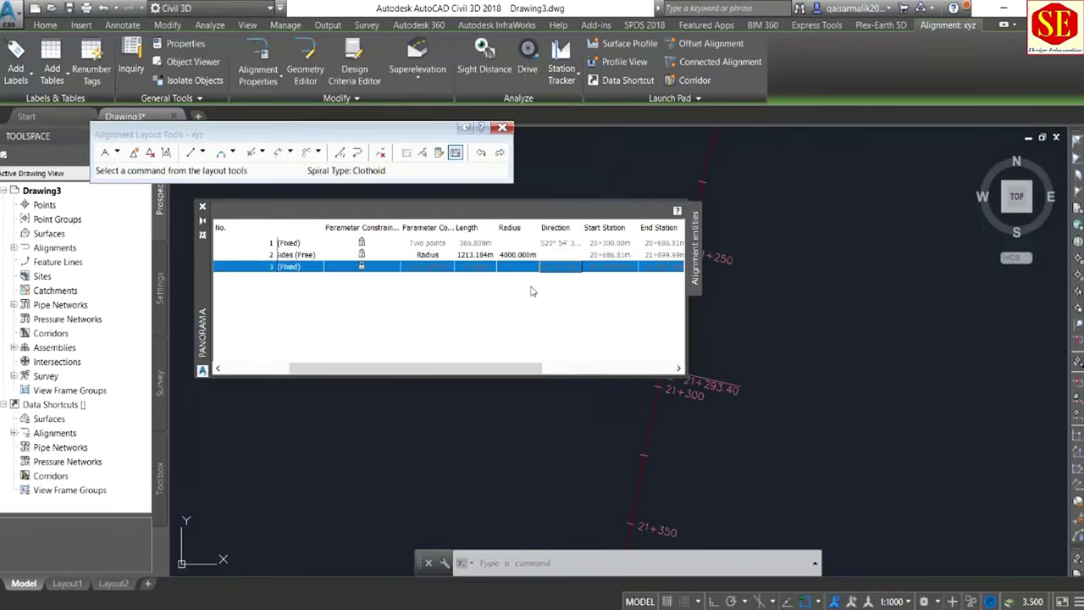
scroll(787, 370, "down", 2)
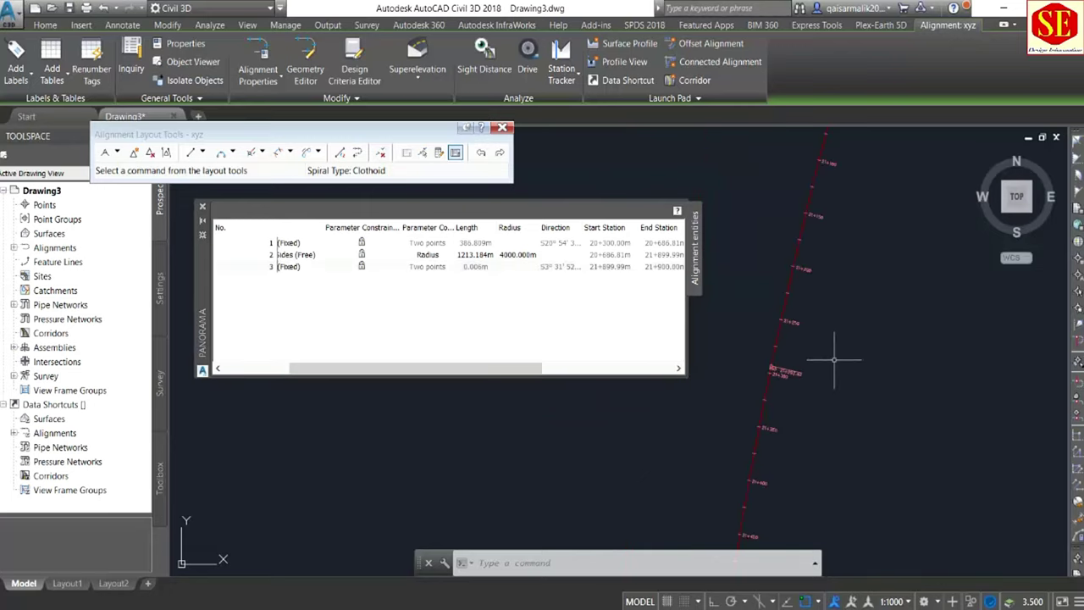
left_click_drag(506, 370, 643, 369)
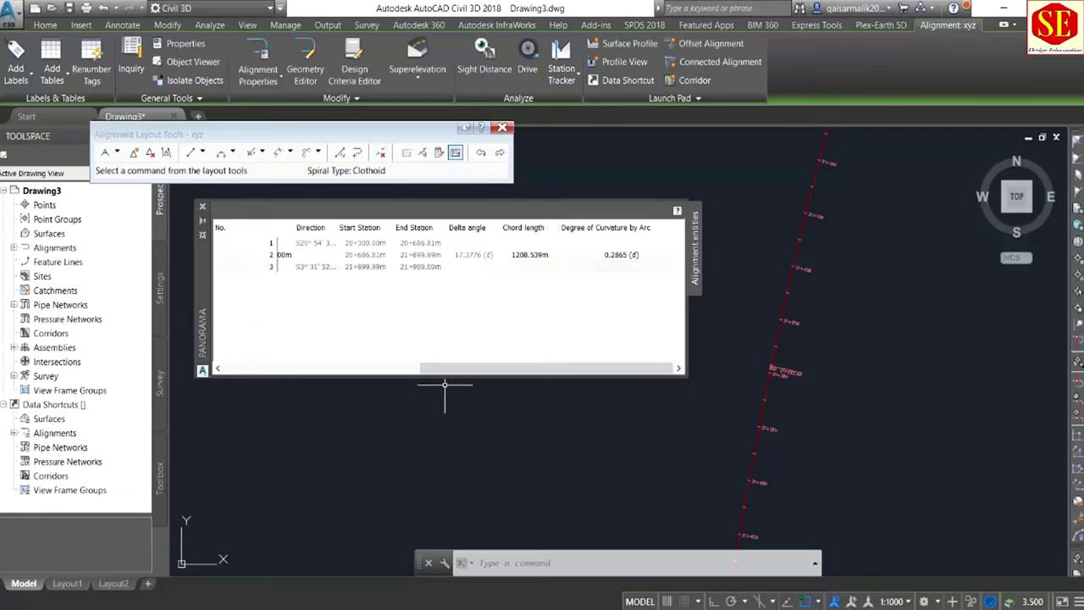
left_click_drag(463, 367, 291, 367)
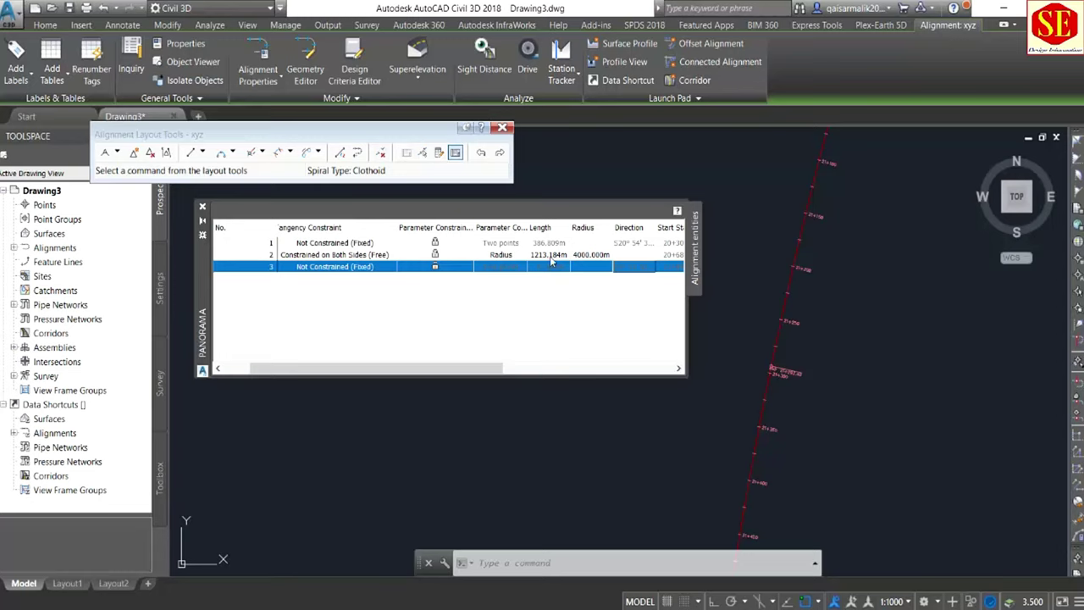
left_click(581, 258)
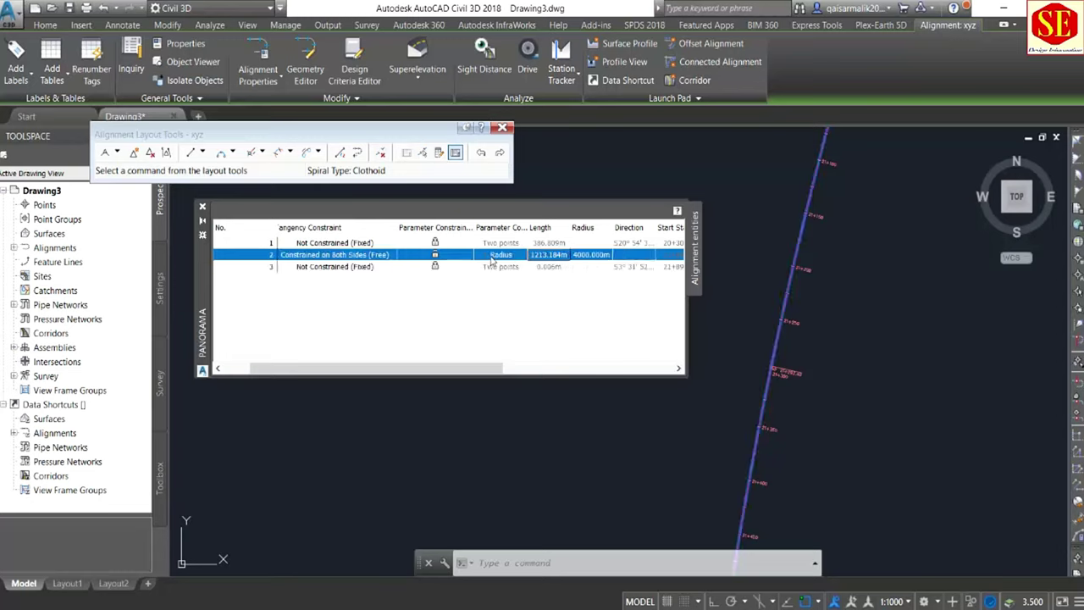
left_click(473, 313)
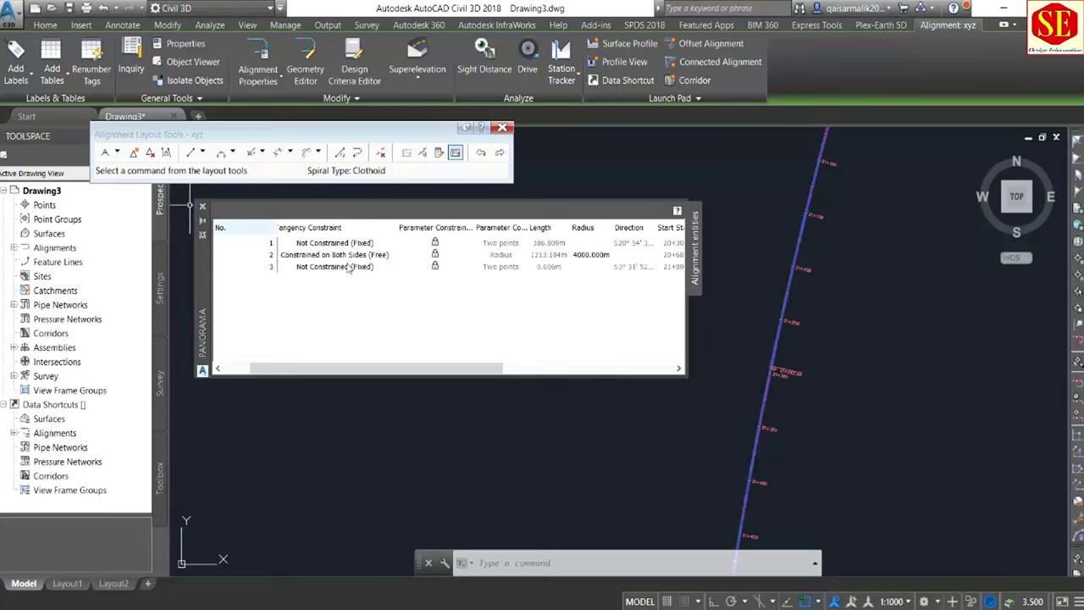
left_click_drag(449, 367, 620, 367)
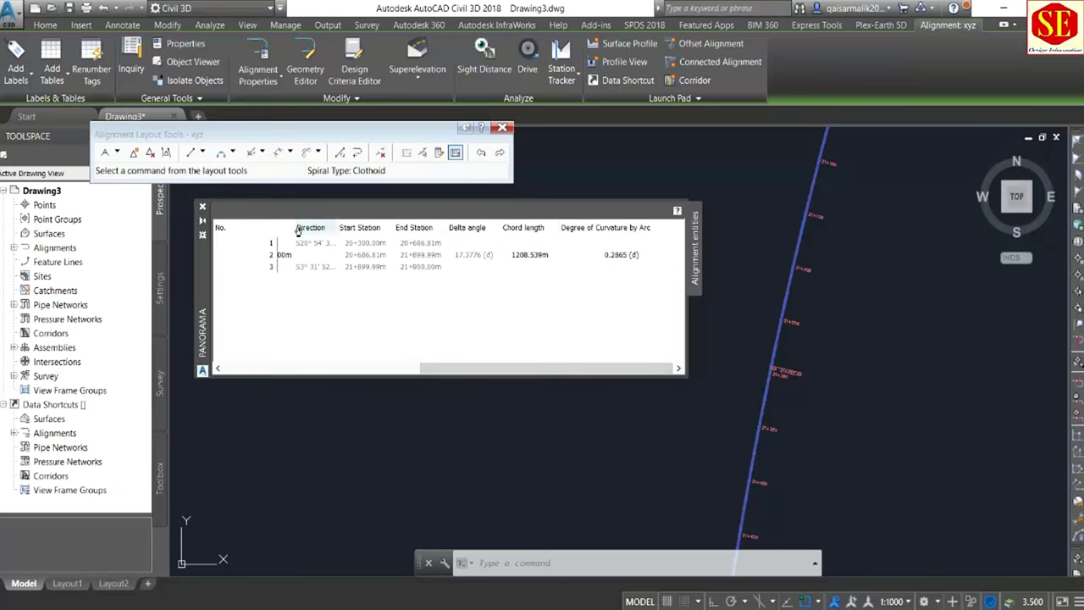
Close the entities grid, cancel the layout command, and zoom in on the PC label.
left_click(203, 208)
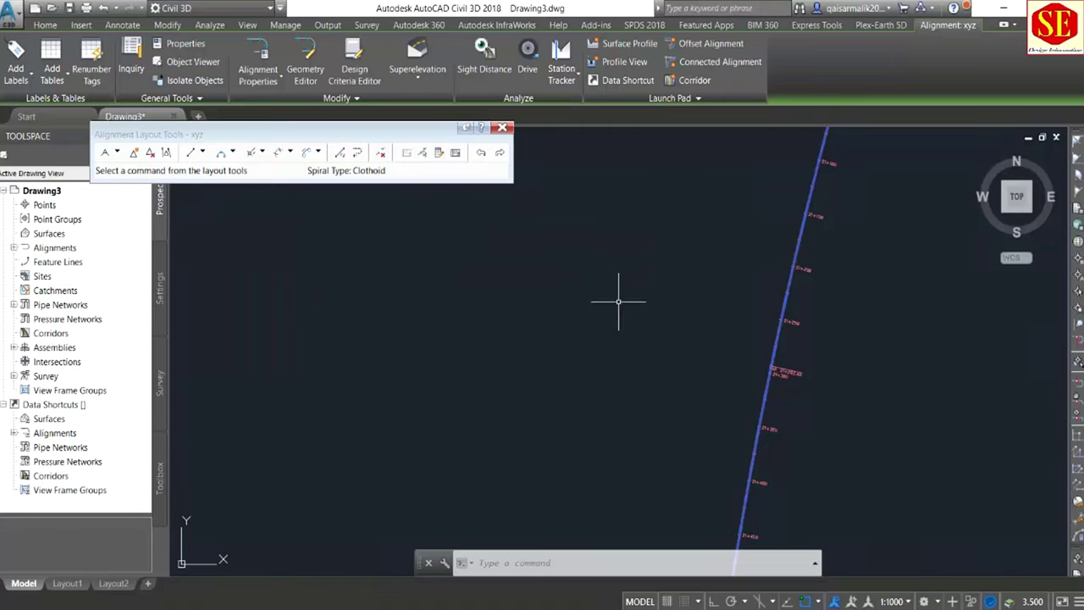
scroll(623, 300, "down", 3)
key("Escape")
scroll(631, 311, "up", 3)
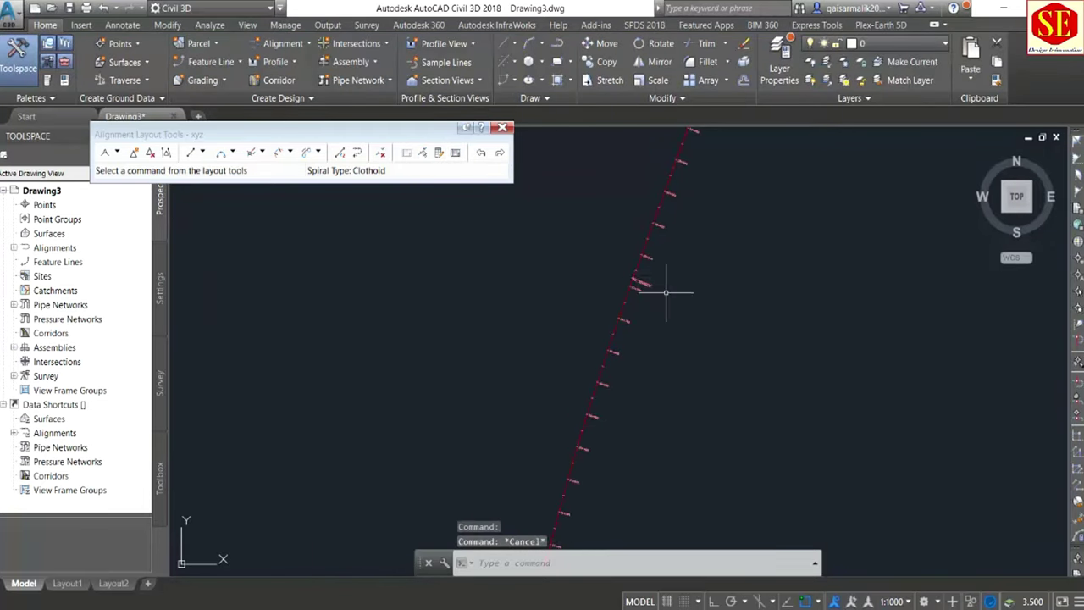
scroll(662, 280, "up", 4)
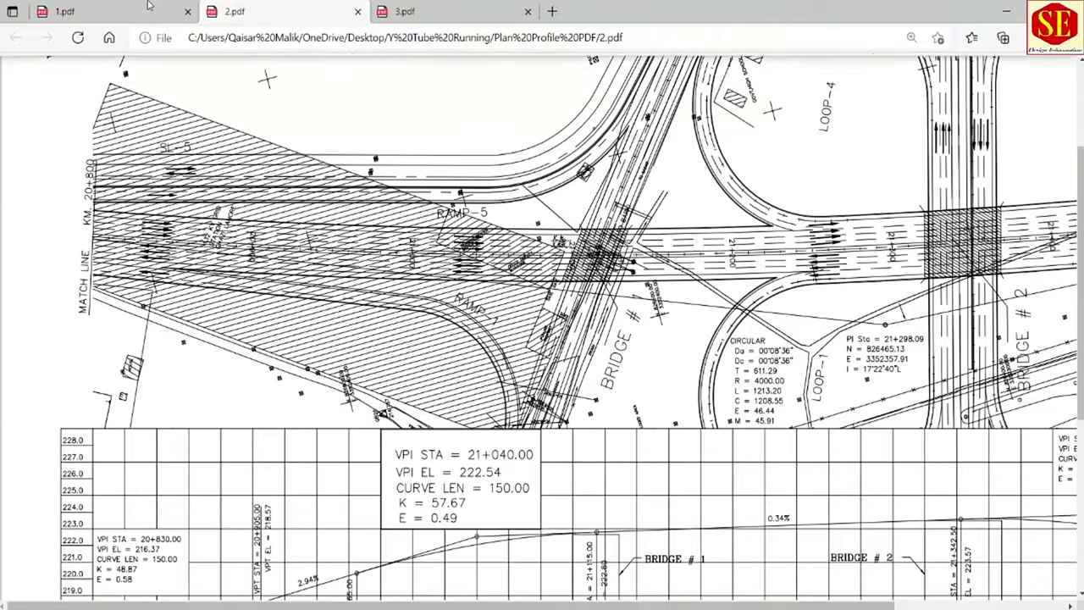
Zoom in on 1.pdf to confirm PC Sta 20+686.80 matches the alignment.
left_click(110, 11)
scroll(806, 243, "up", 3, "ctrl")
scroll(807, 243, "up", 1, "ctrl")
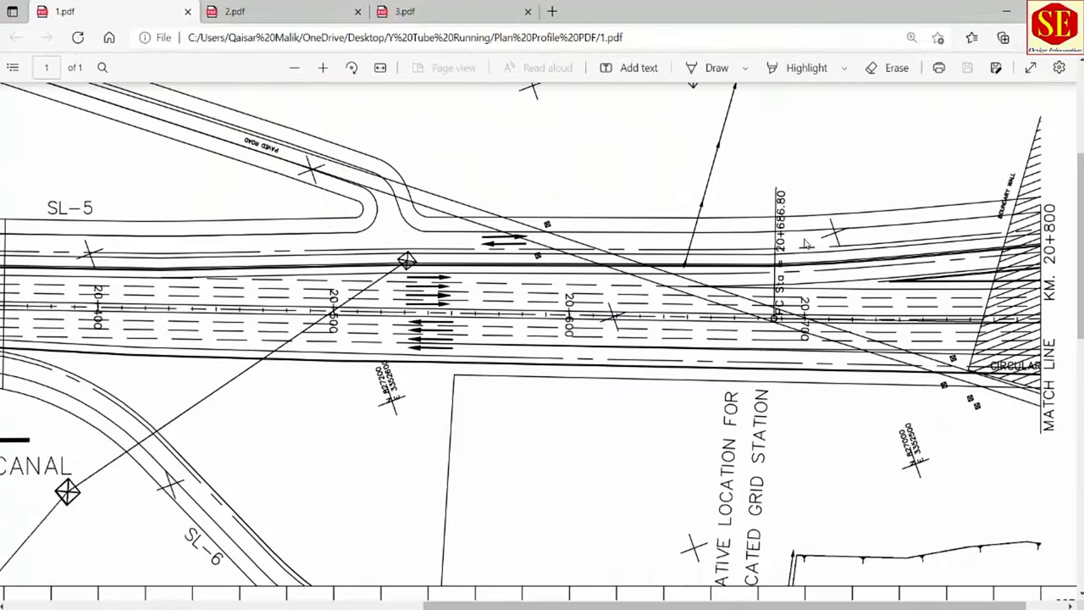
scroll(801, 240, "up", 2)
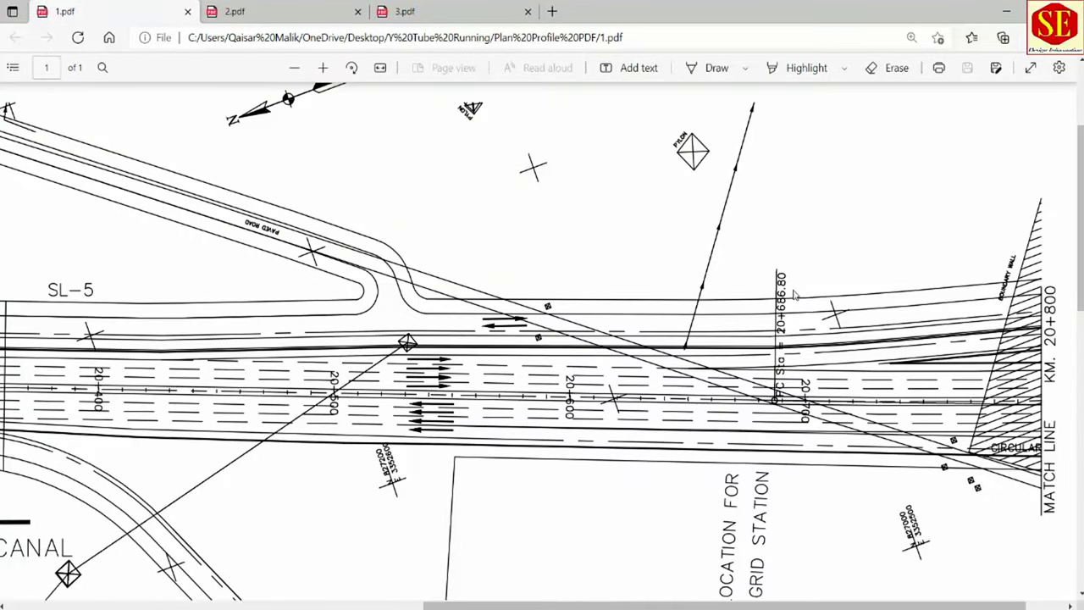
Bring 3.pdf's plan around end station 21+900.00 into view.
left_click(428, 15)
scroll(503, 367, "up", 2, "ctrl")
scroll(503, 367, "up", 3)
scroll(513, 363, "up", 2)
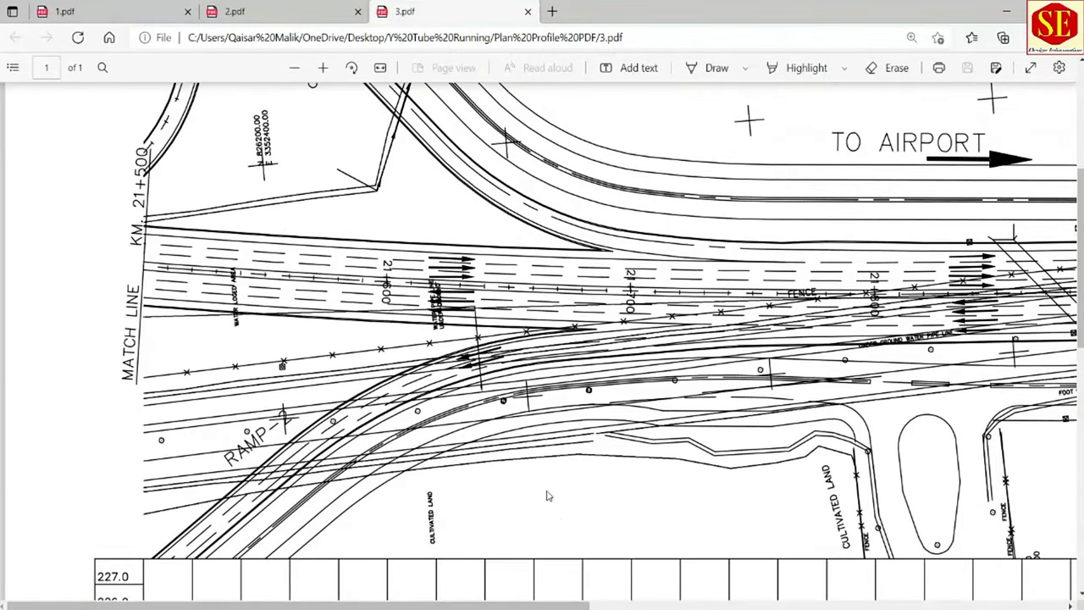
left_click_drag(487, 602, 711, 605)
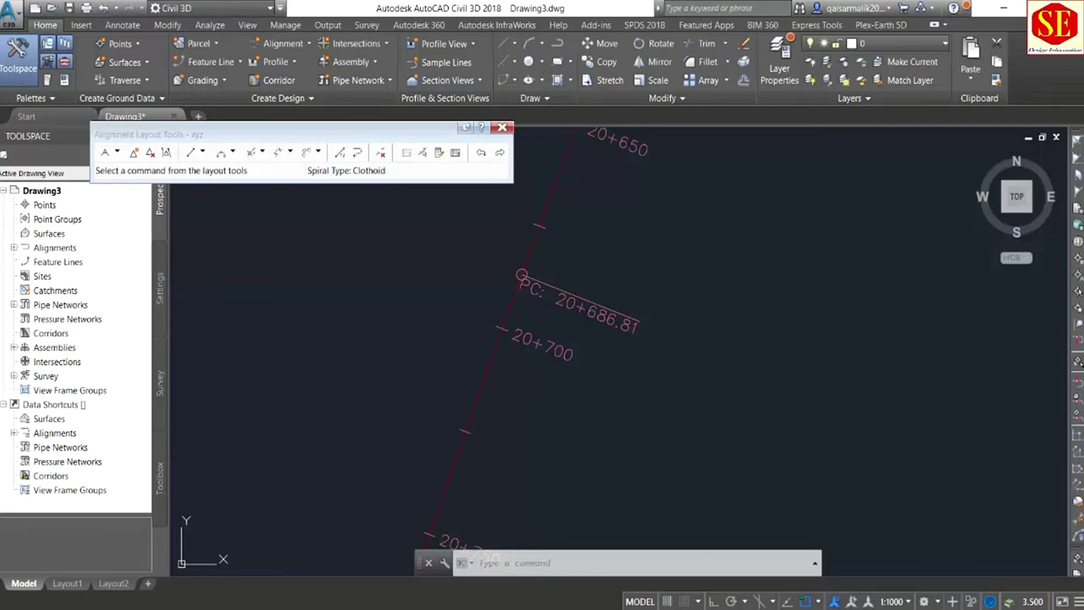
scroll(624, 285, "down", 3)
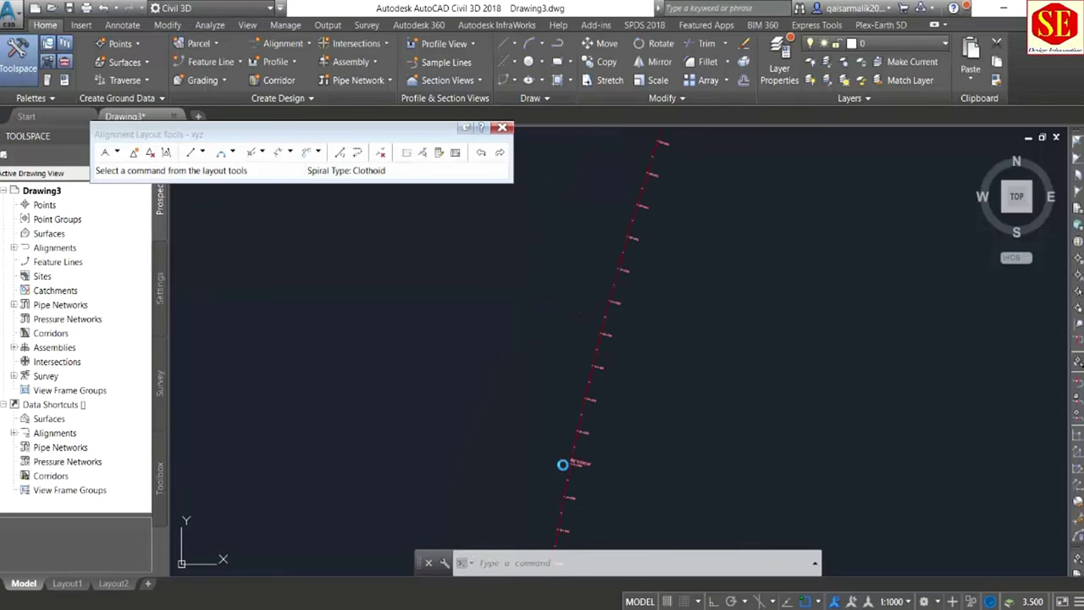
Zoom and pan to inspect the alignment's end-station labels at 21+899.99.
scroll(661, 218, "up", 3)
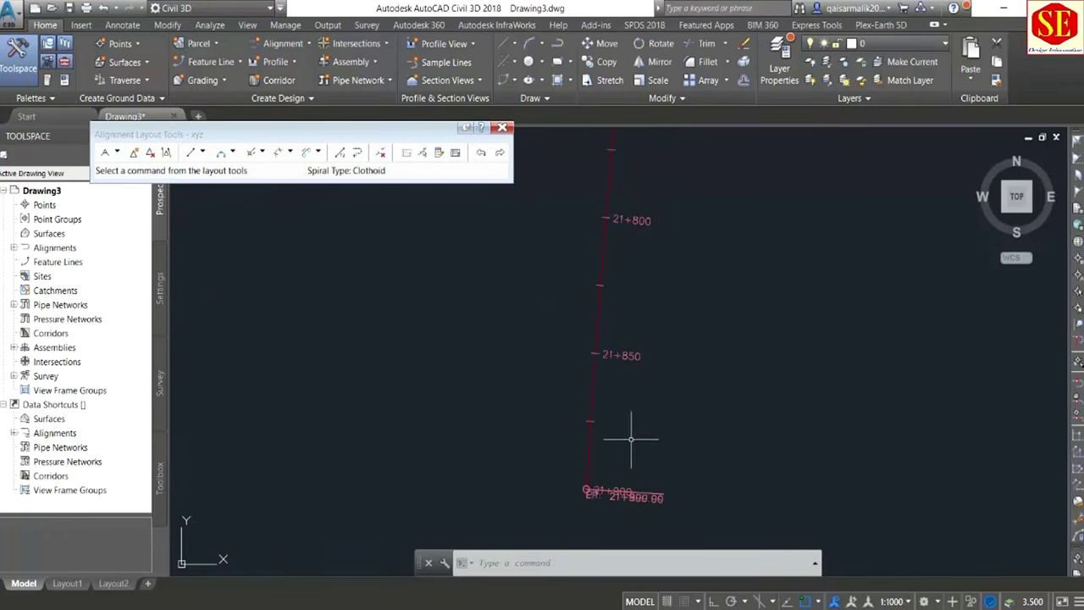
scroll(635, 440, "up", 2)
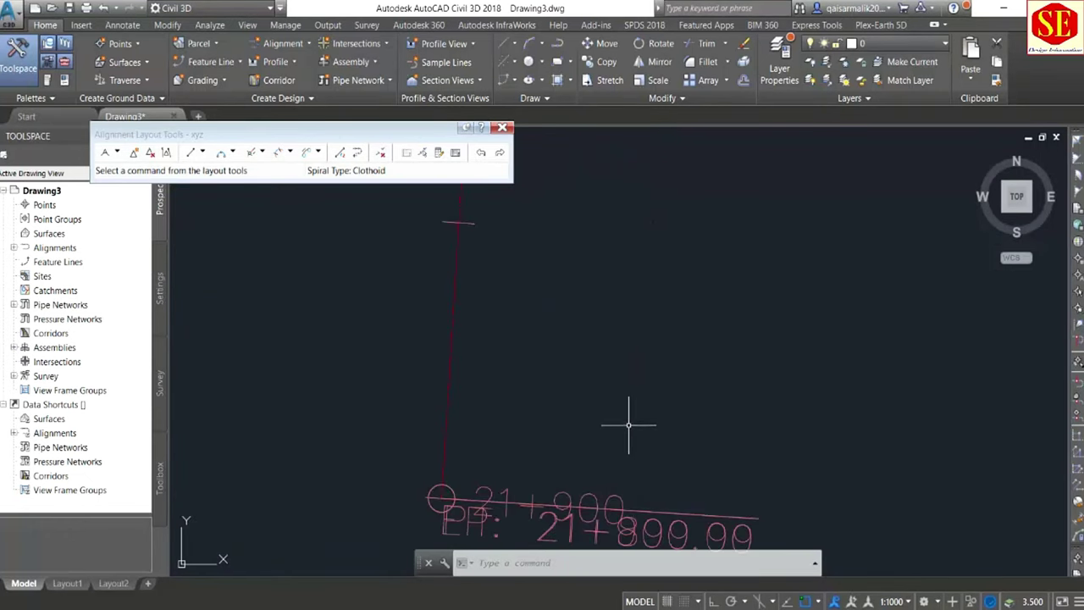
middle_click_drag(629, 425, 515, 348)
scroll(496, 412, "down", 3)
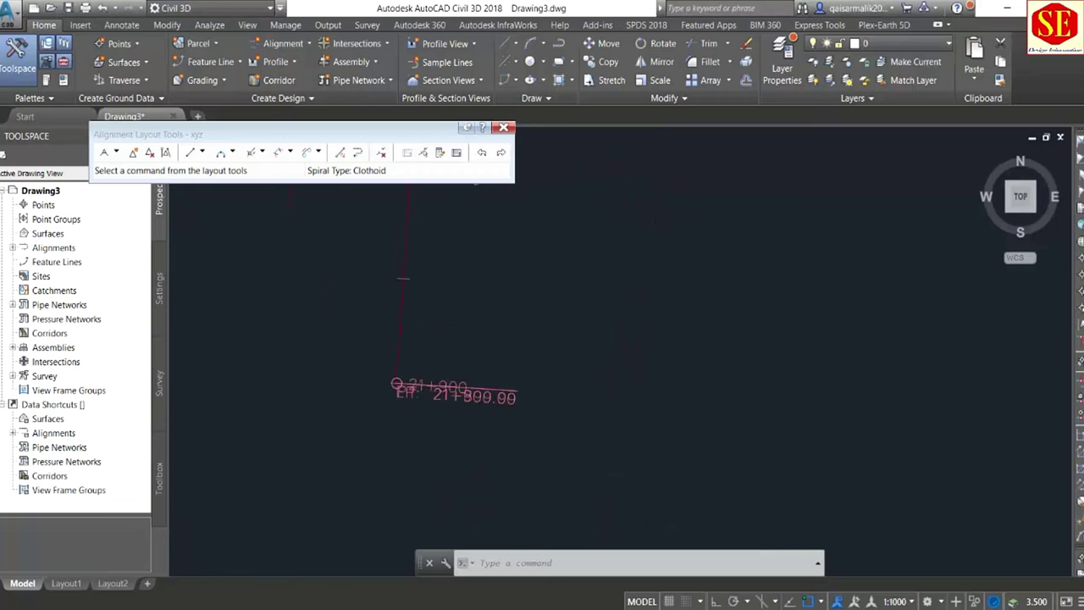
scroll(479, 370, "down", 1)
scroll(479, 370, "down", 1)
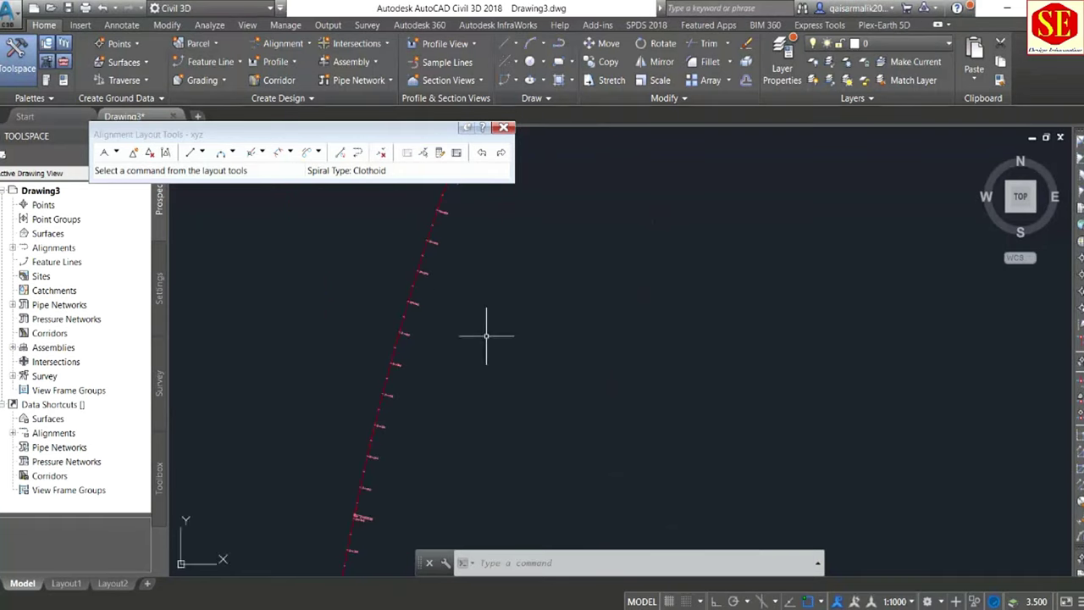
Pan back to the 20+300 start labels, then along the curve to Mid: 21+293.40.
middle_click_drag(438, 281, 413, 430)
scroll(412, 364, "up", 2)
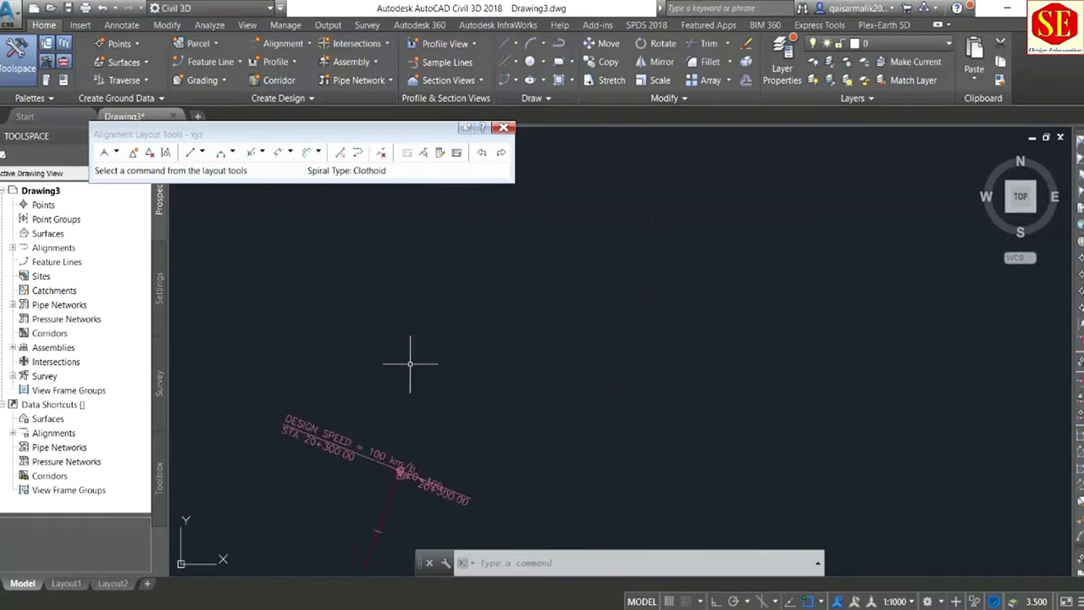
middle_click_drag(412, 363, 689, 164)
scroll(690, 164, "up", 2)
scroll(670, 354, "down", 2)
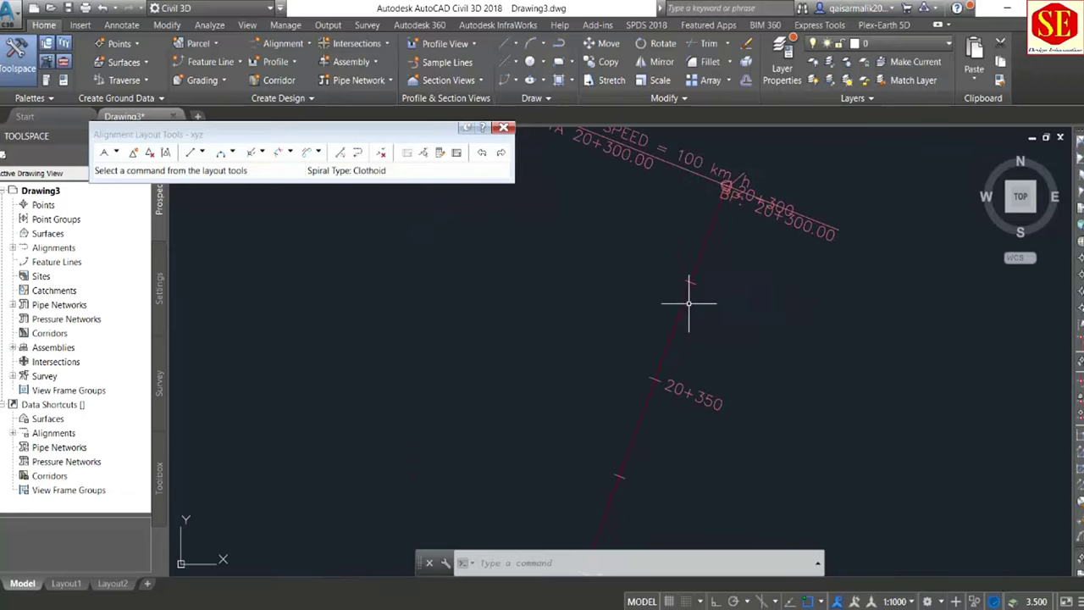
mouse_move(690, 303)
middle_mouse_down()
mouse_move(666, 296)
mouse_move(690, 226)
mouse_move(690, 238)
middle_mouse_up()
scroll(690, 254, "up", 2)
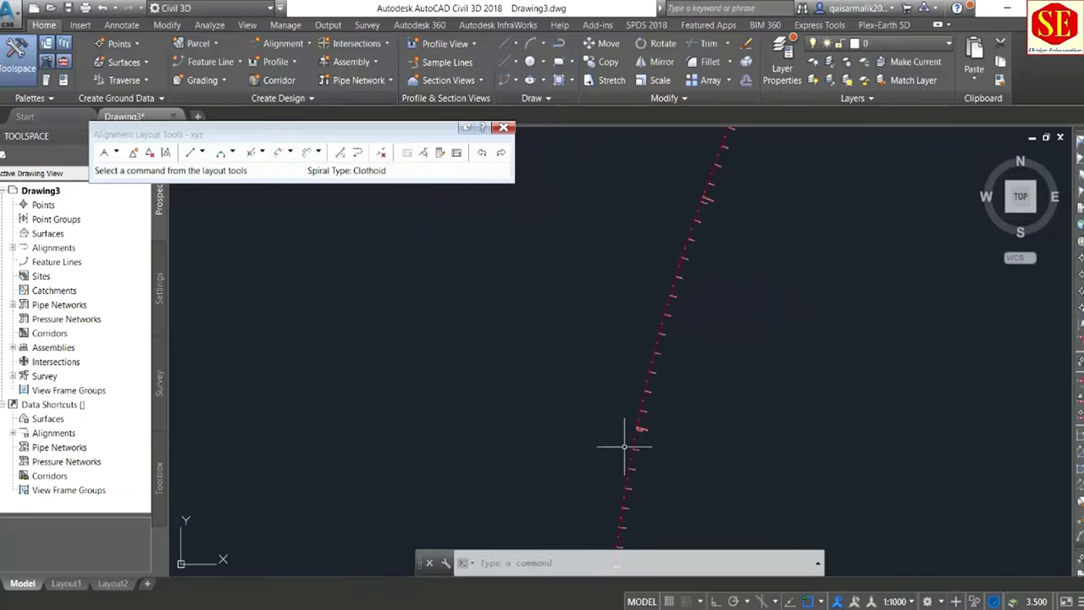
middle_click_drag(624, 443, 670, 293)
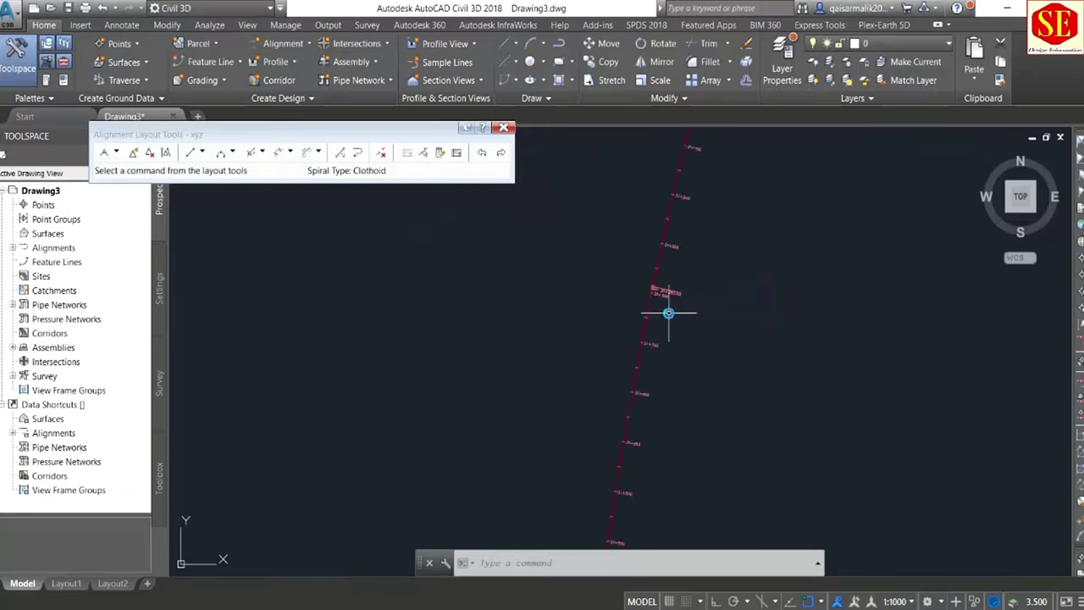
scroll(669, 310, "up", 3)
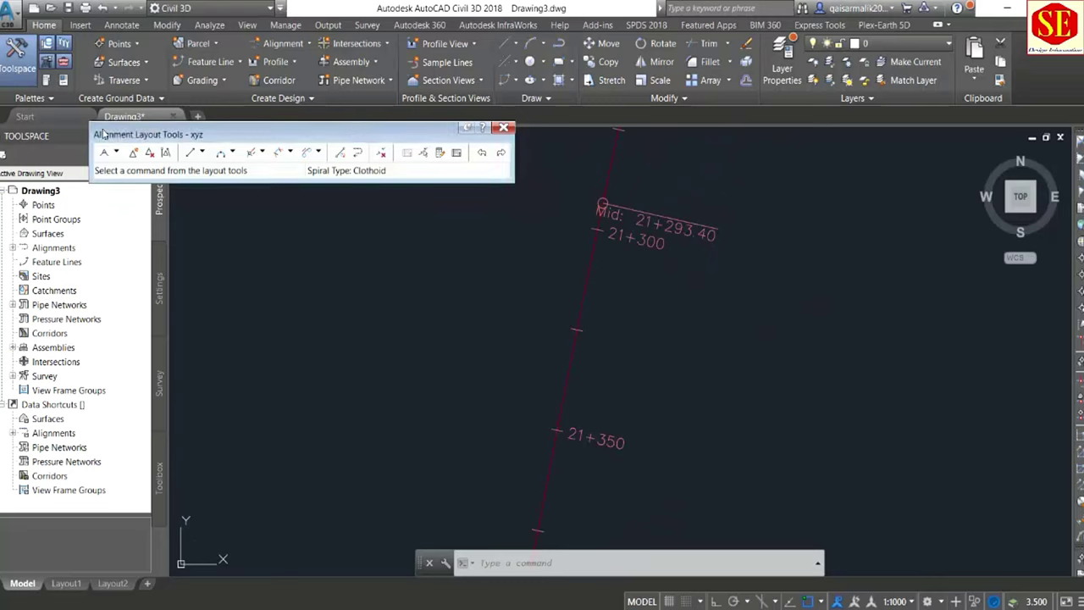
Open the Alignment Grid View to list two lines and a 4000 m radius curve.
left_click(456, 153)
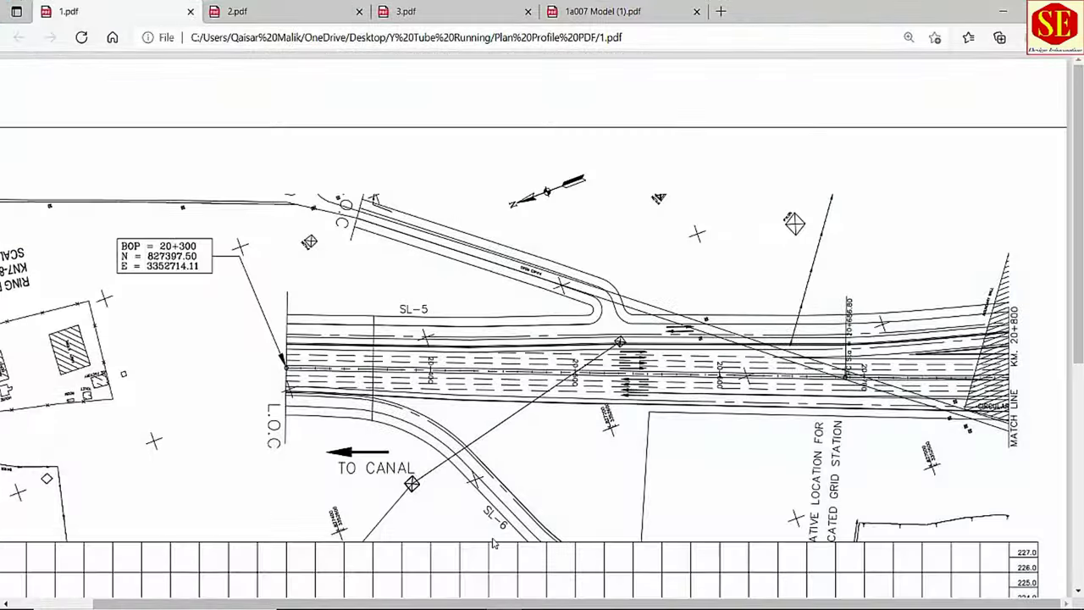
scroll(398, 372, "down", 5)
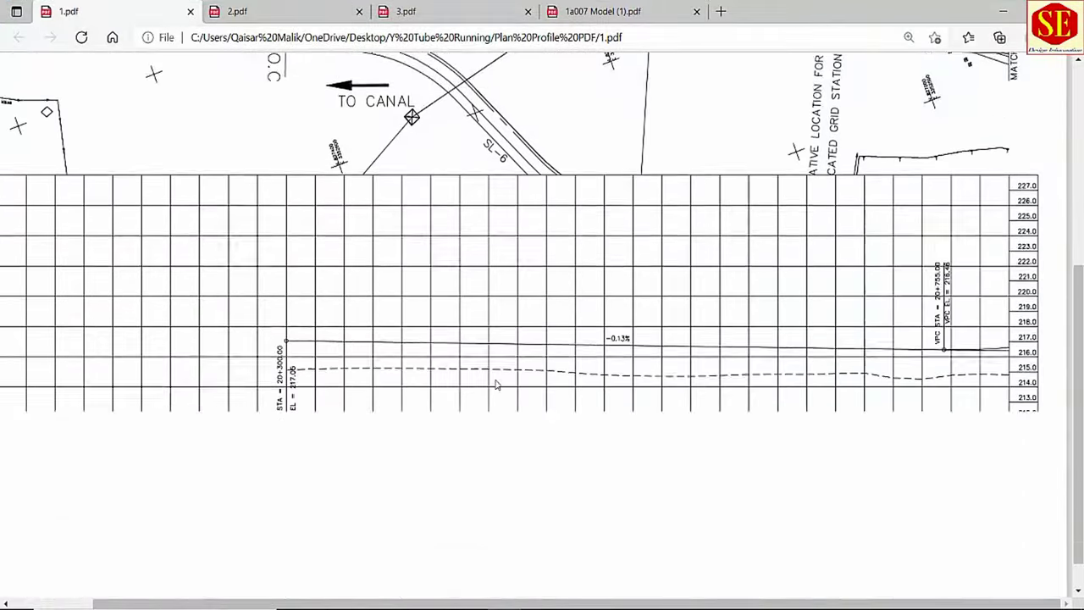
scroll(398, 372, "down", 1)
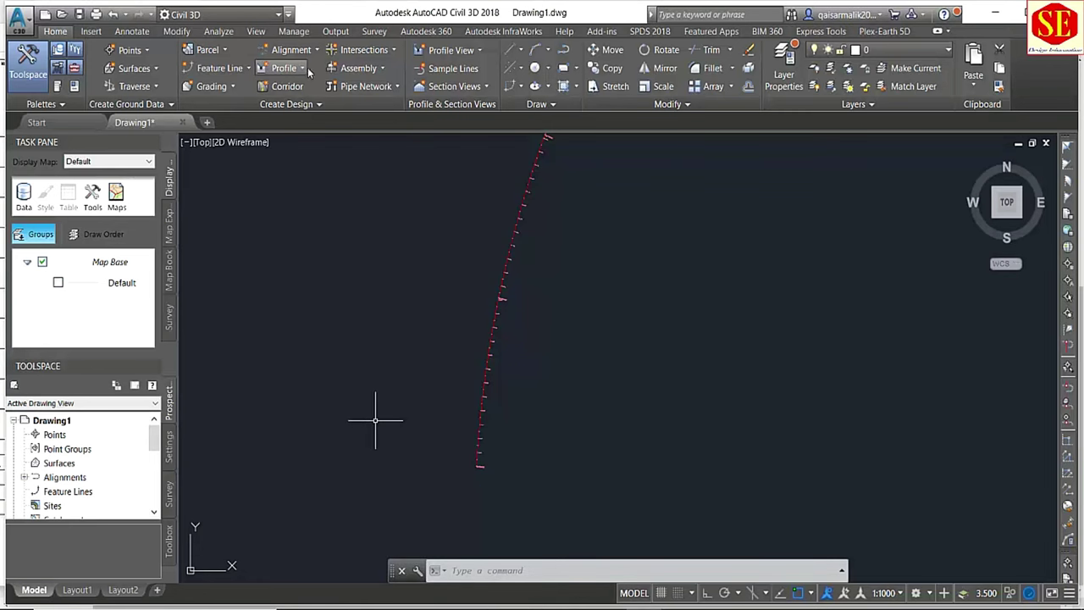
left_click(305, 69)
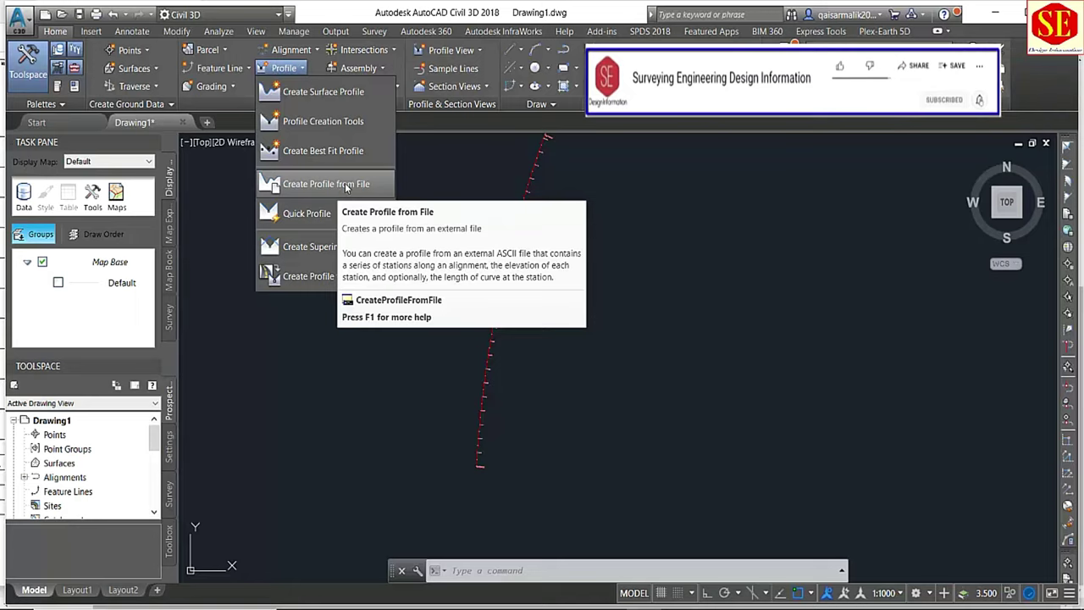
left_click(701, 258)
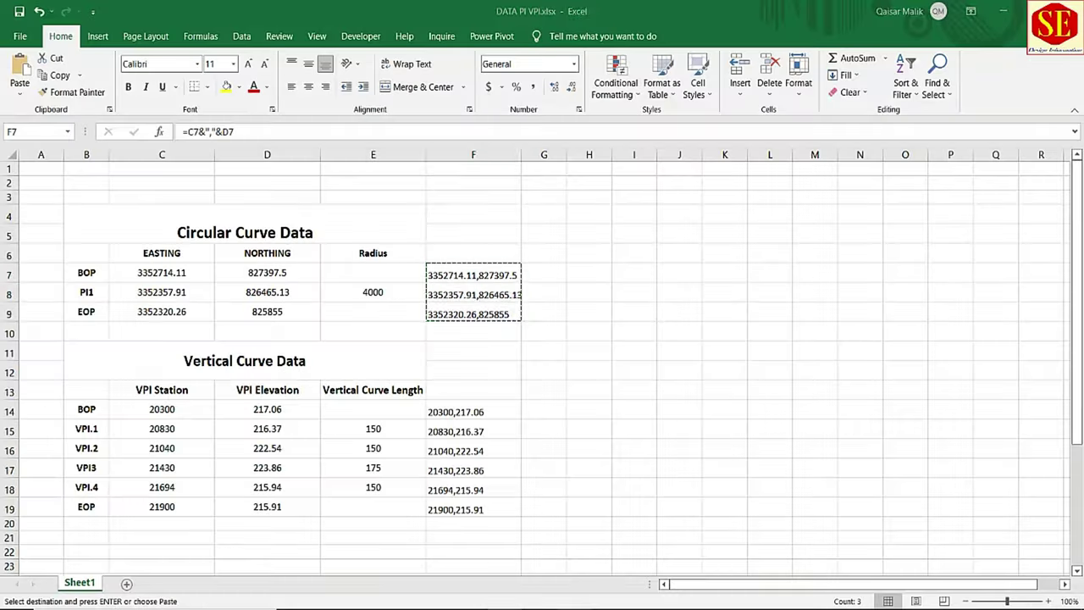
Enter the starting station values, beginning with 20300, in column B from cell B22.
left_click_drag(472, 268, 475, 320)
scroll(373, 465, "down", 3)
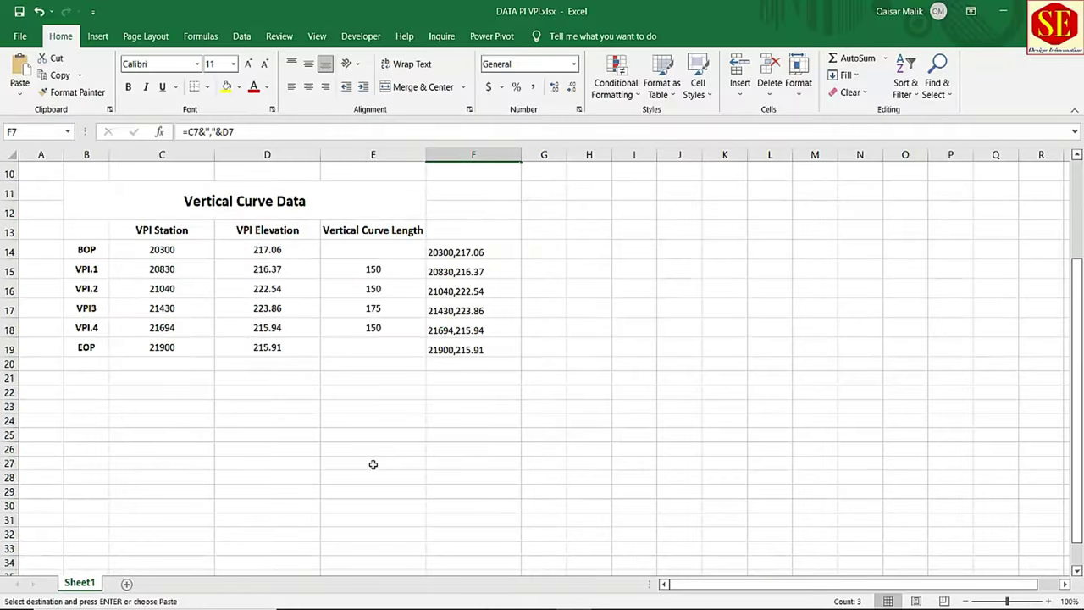
left_click(72, 392)
key("Escape")
type("203")
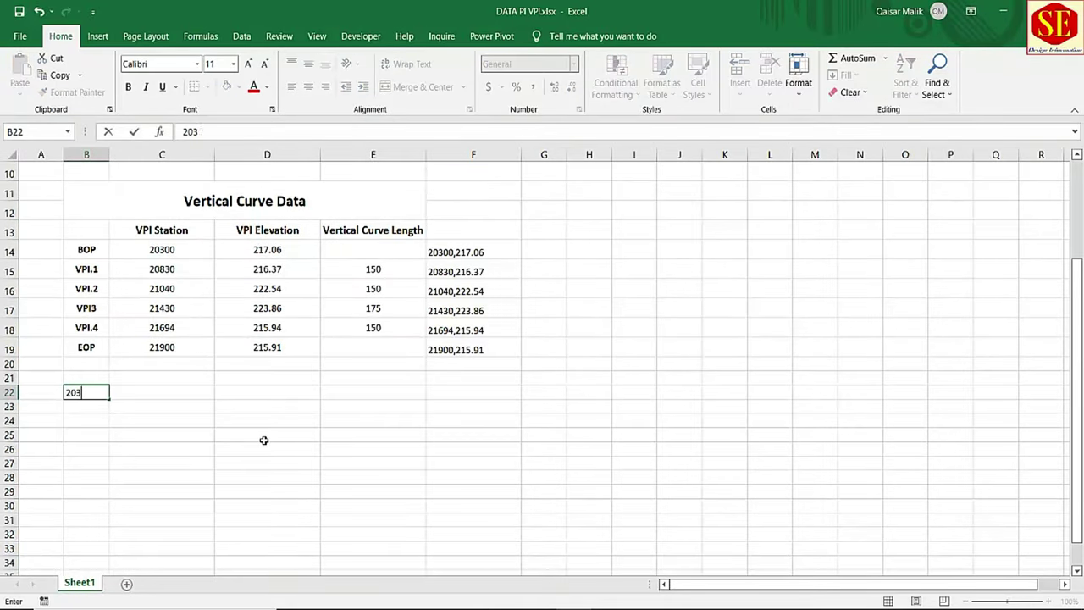
type("00")
key("Return")
type("20350")
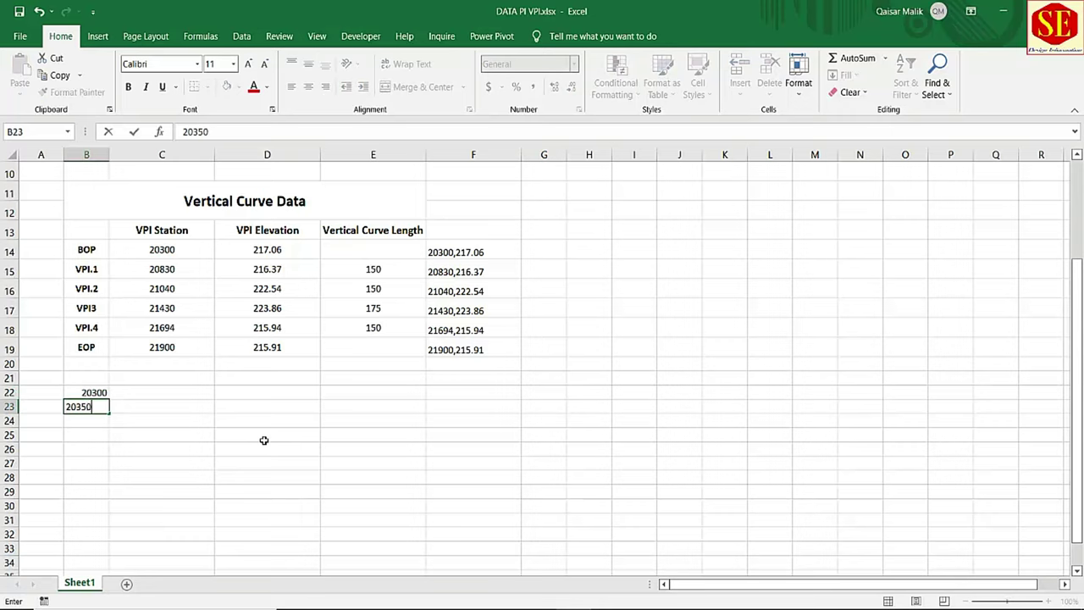
key("Return")
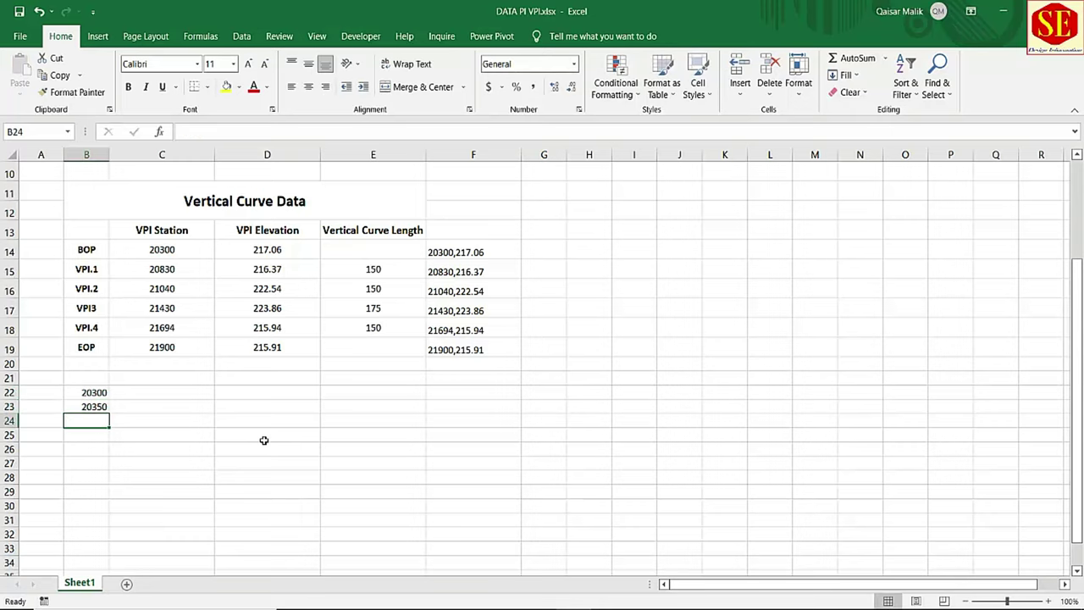
type("20300")
key("Return")
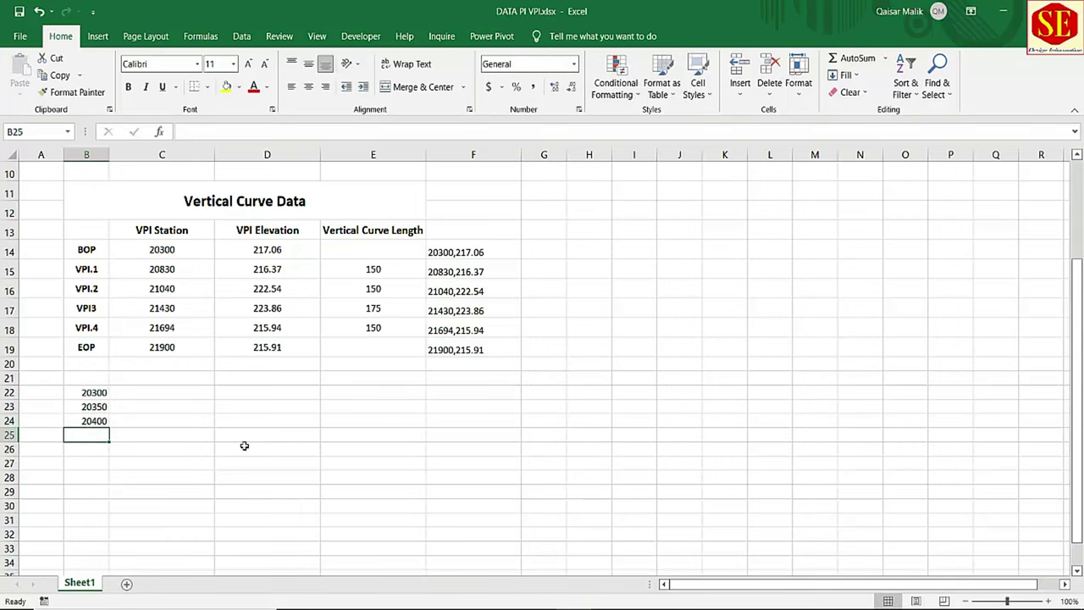
Fill the station series down column B in 50 m steps to 21900.
left_click(101, 409)
left_click_drag(102, 409, 99, 534)
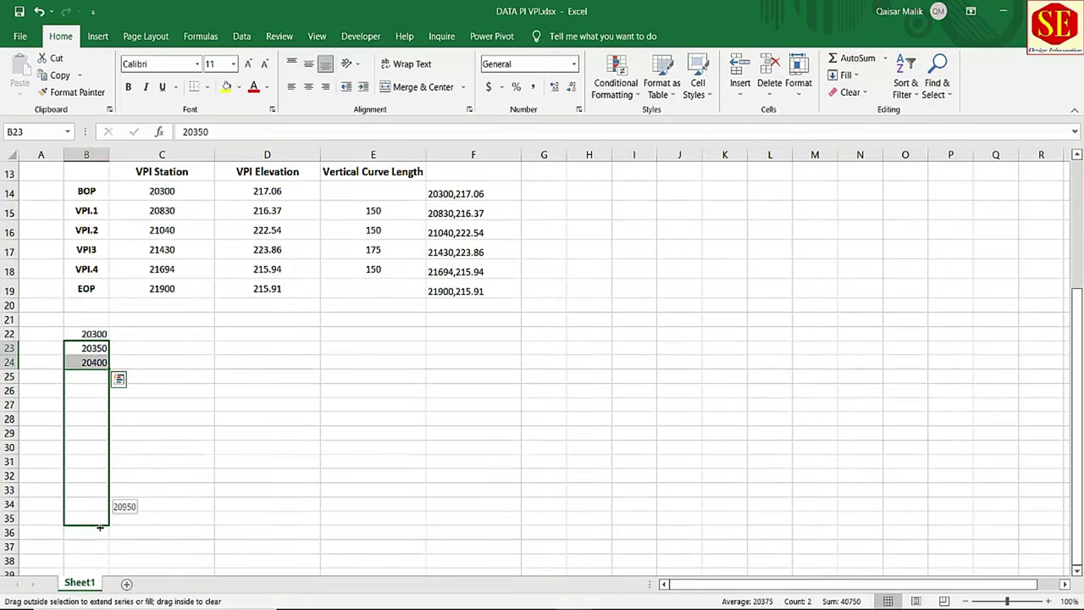
left_click_drag(99, 534, 102, 565)
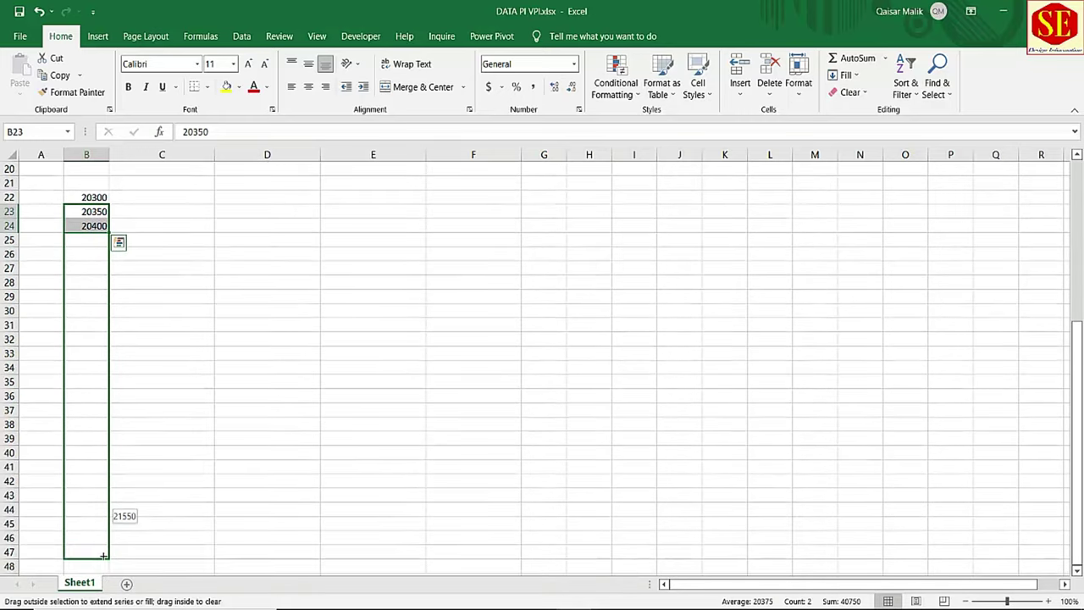
left_click_drag(103, 567, 105, 512)
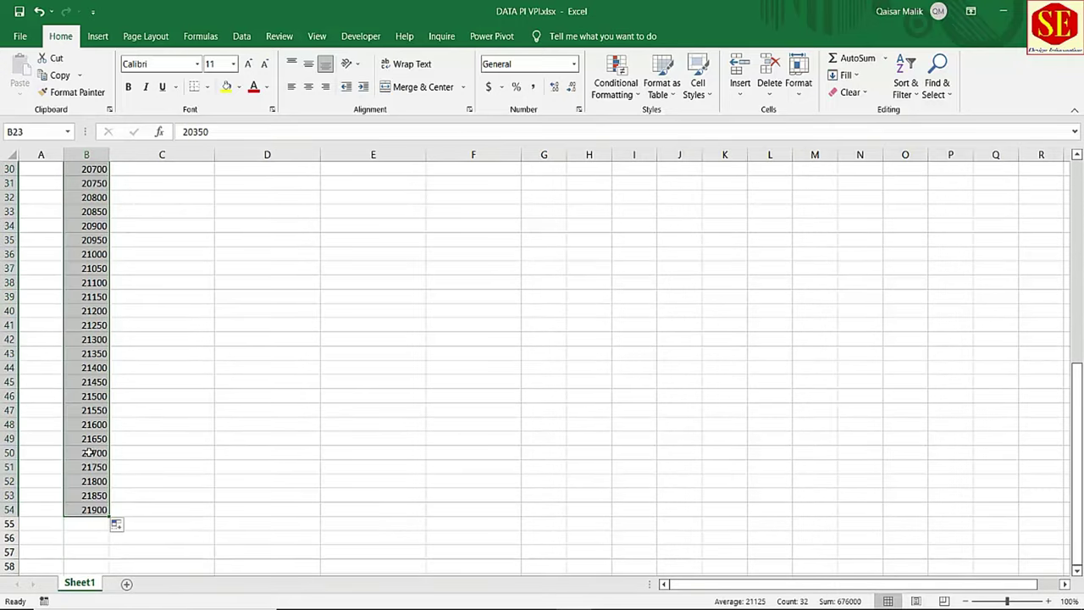
scroll(184, 433, "up", 6)
Head columns B and C with STATION and NSL ELEVATION.
left_click(115, 339)
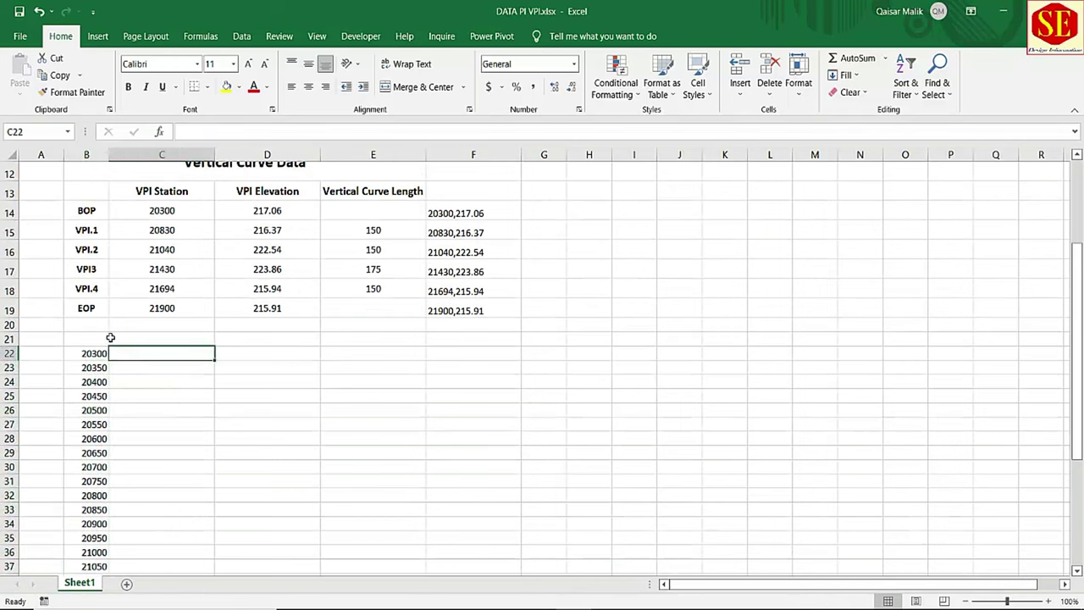
left_click(102, 342)
type("ST")
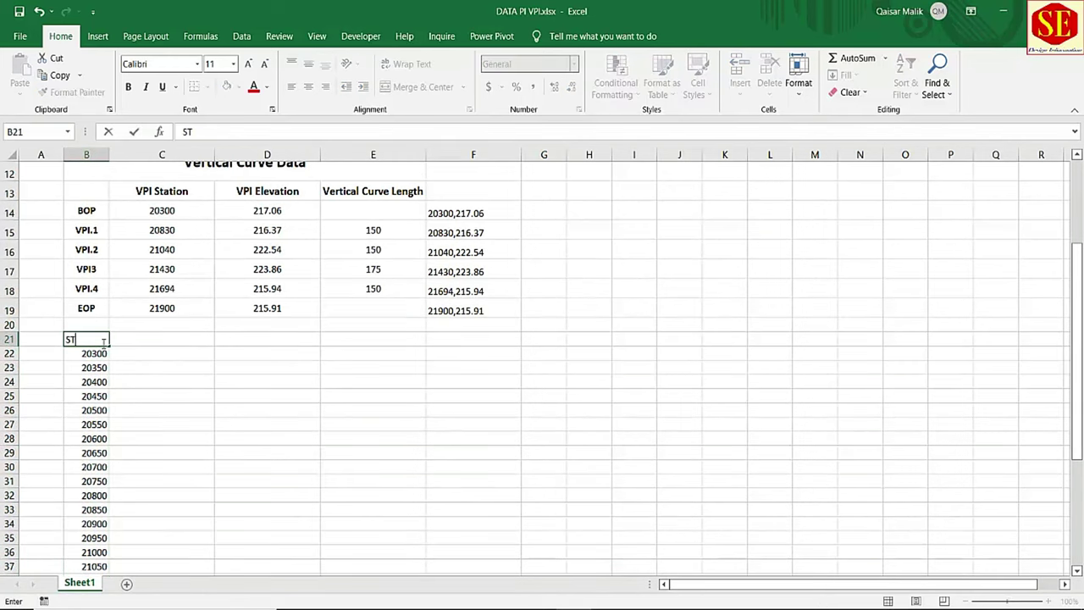
type("ATION")
left_click(160, 338)
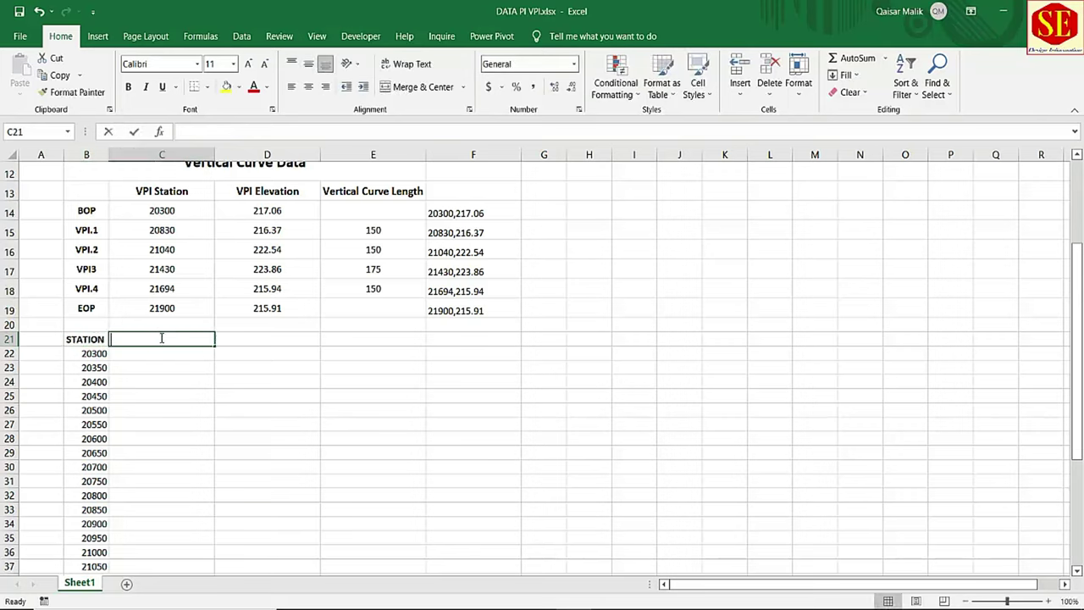
type("NSL ELEVAT")
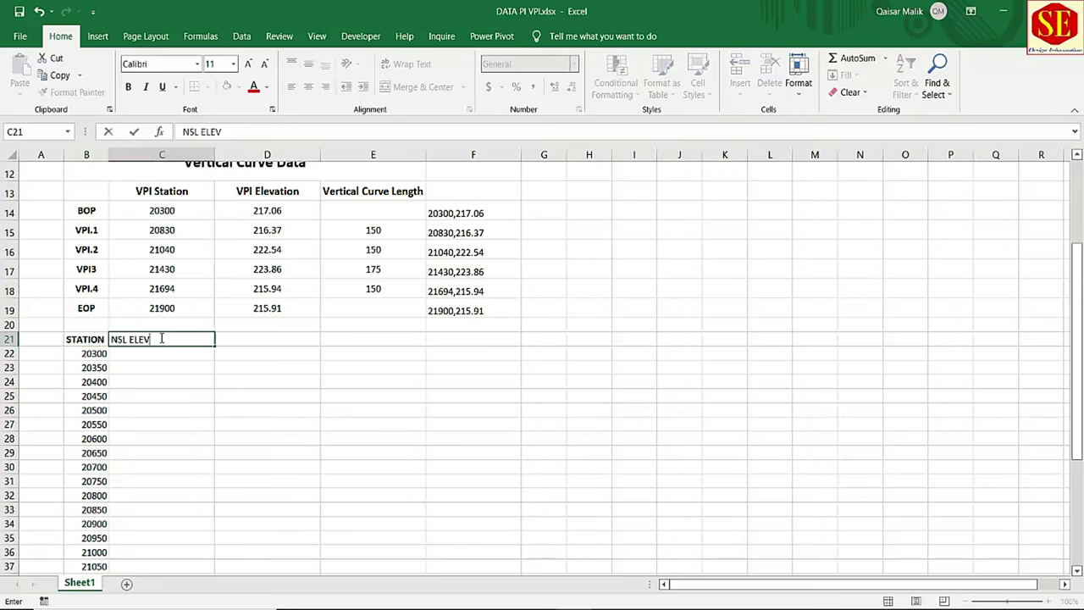
type("ION")
key("Return")
Enter NSL elevations 215.14 and 215.25 for stations 20300 and 20350 from the PDF profile.
key("alt+Tab")
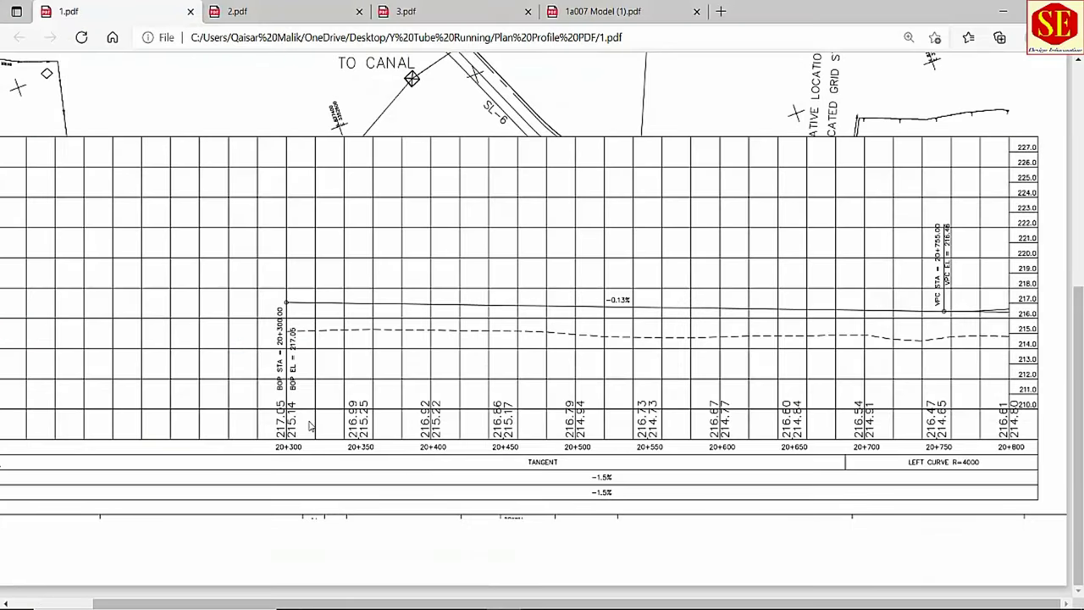
key("alt+Tab")
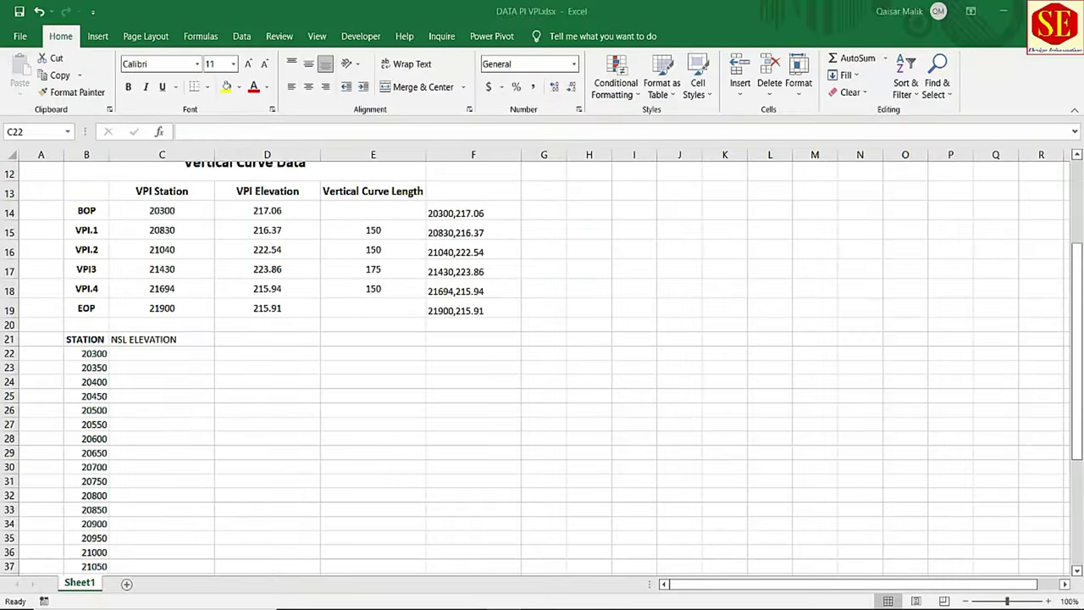
type("215.14")
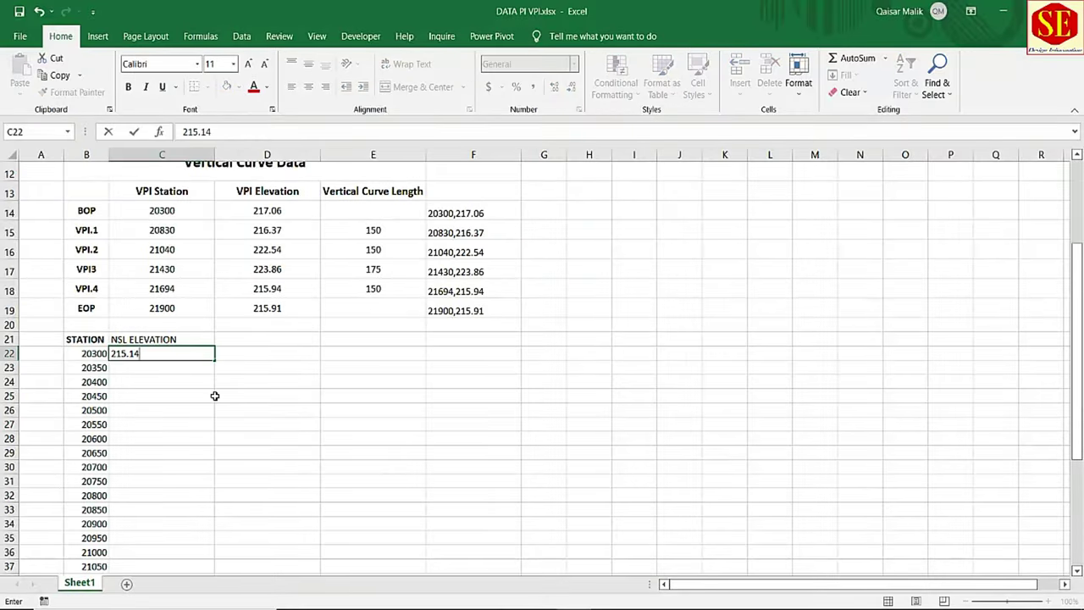
key("Return")
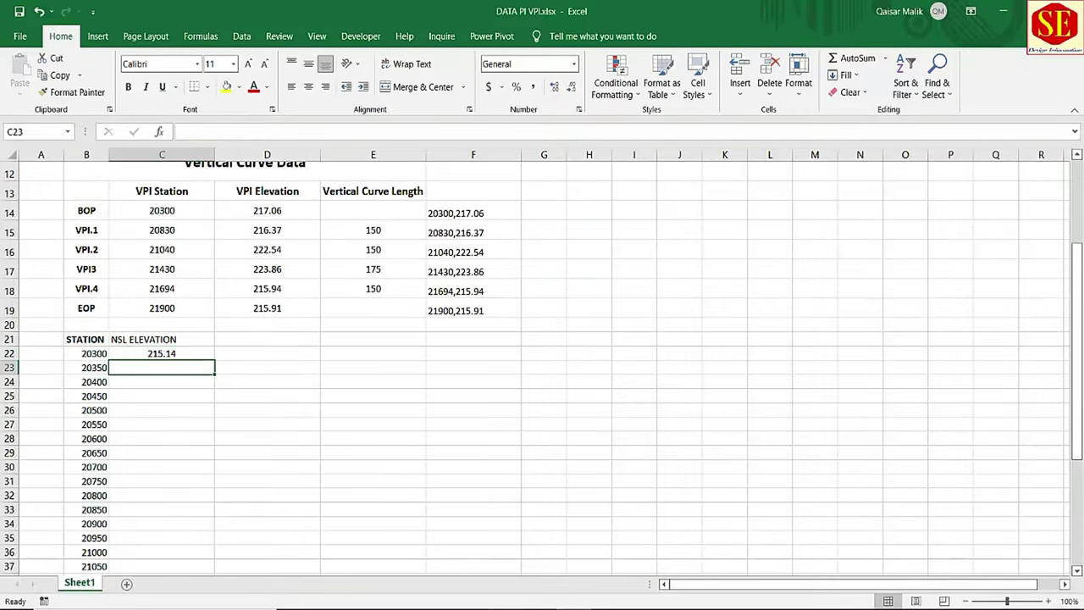
key("alt+Tab")
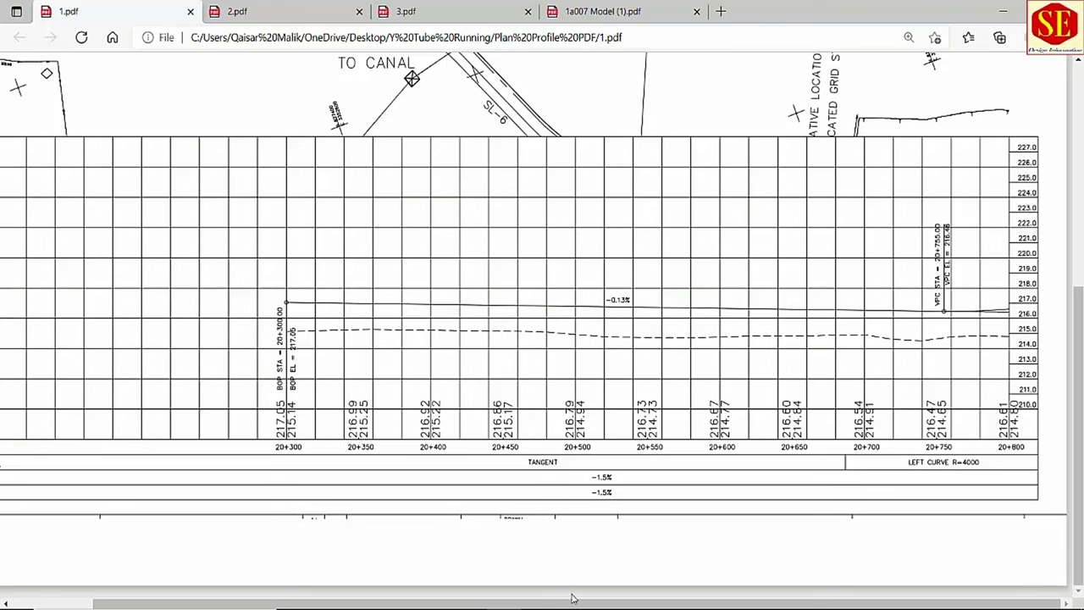
key("alt+Tab")
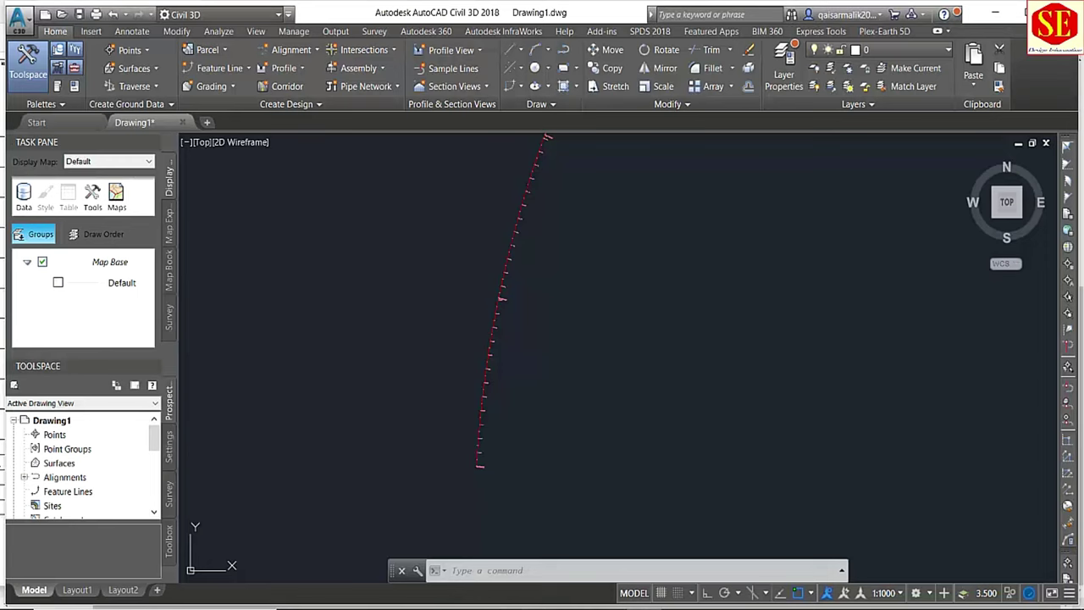
key("alt+Tab")
type("215")
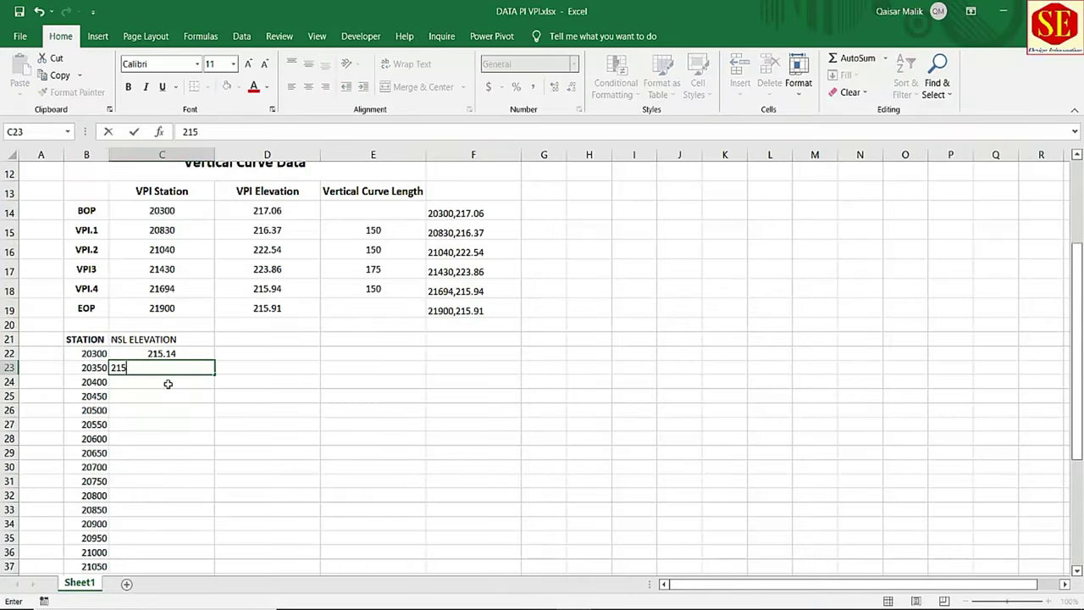
type(".25")
key("Return")
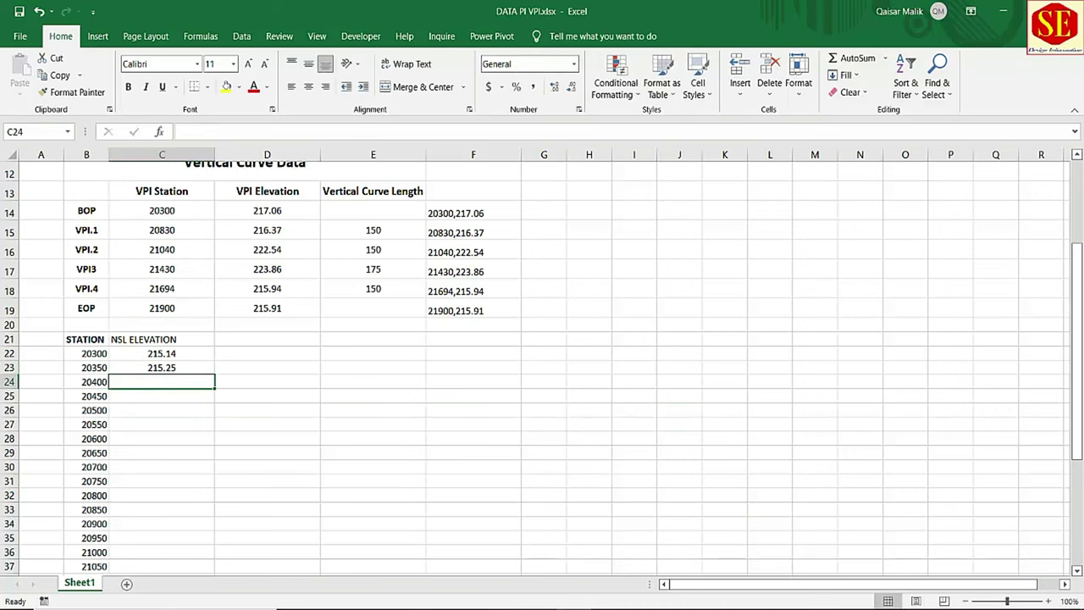
Enter NSL elevations 215.22 and 215.17 for stations 20400 and 20450.
key("alt+Tab")
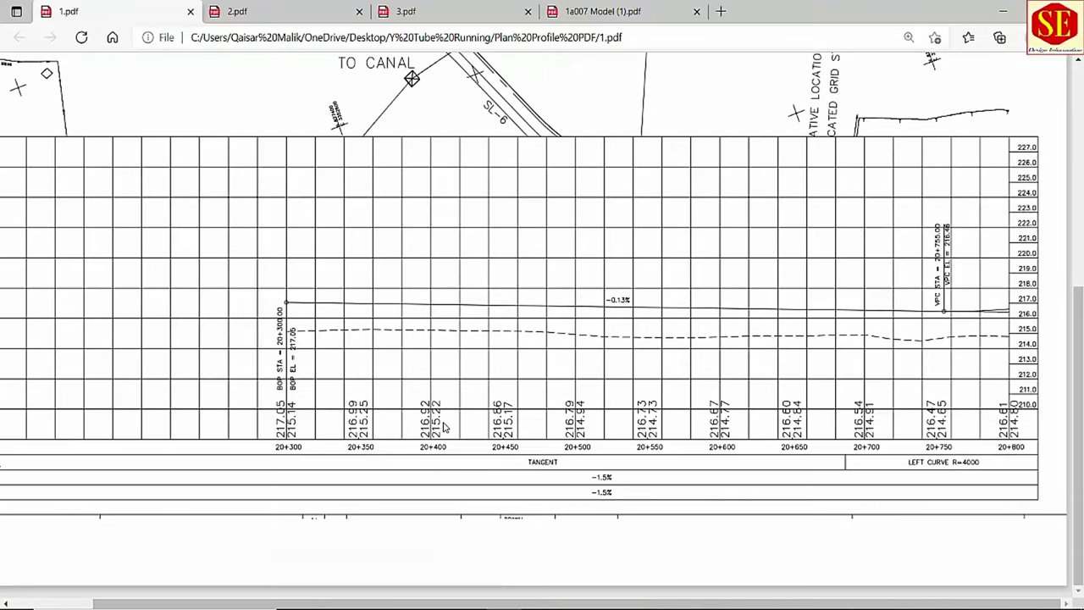
key("alt+Tab")
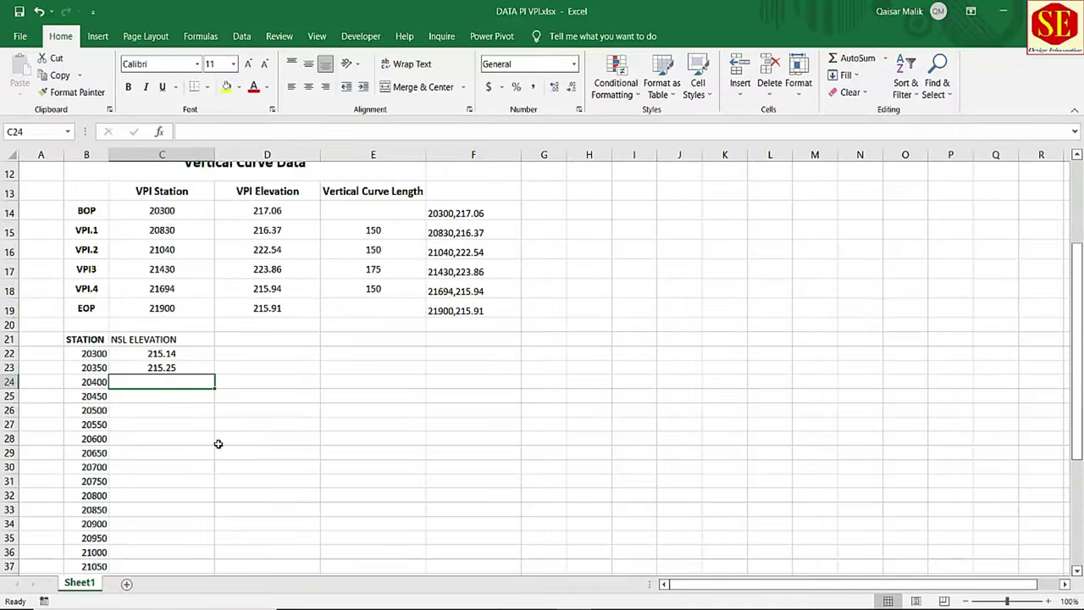
type("215.22")
key("Return")
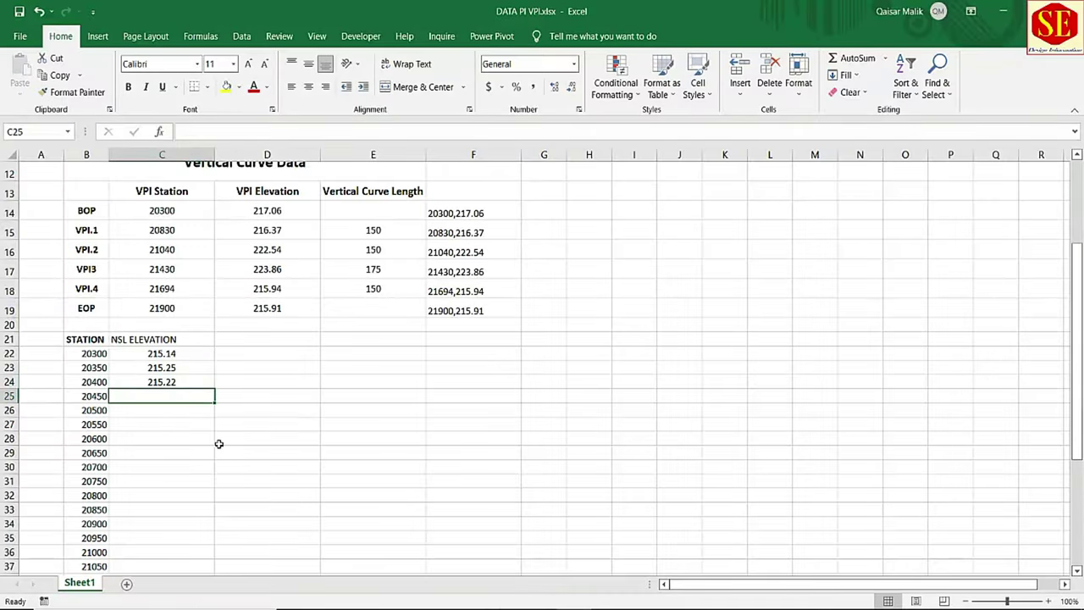
key("alt+Tab")
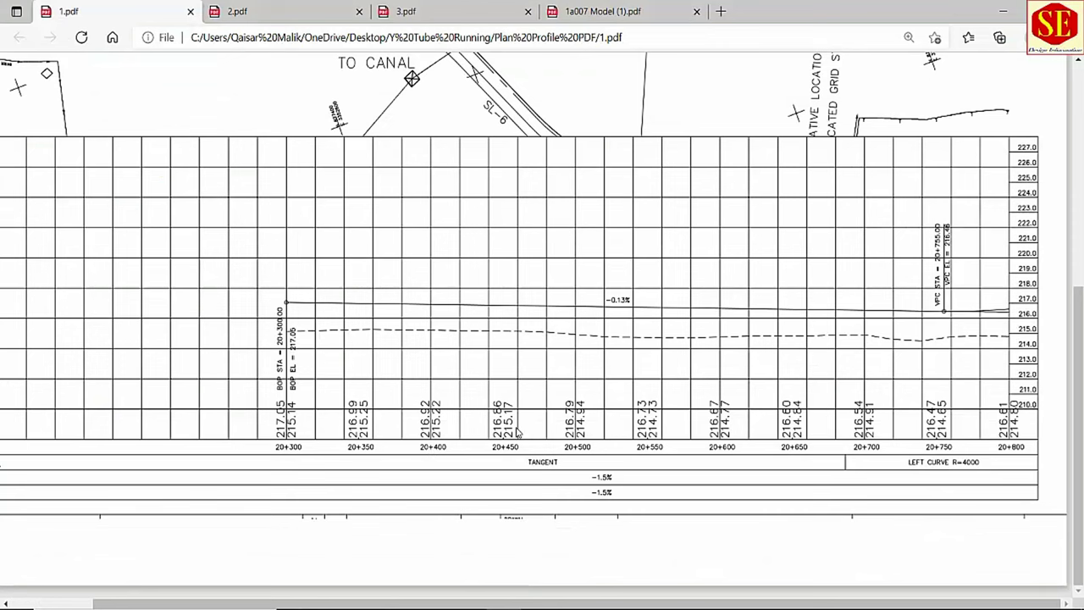
key("alt+Tab")
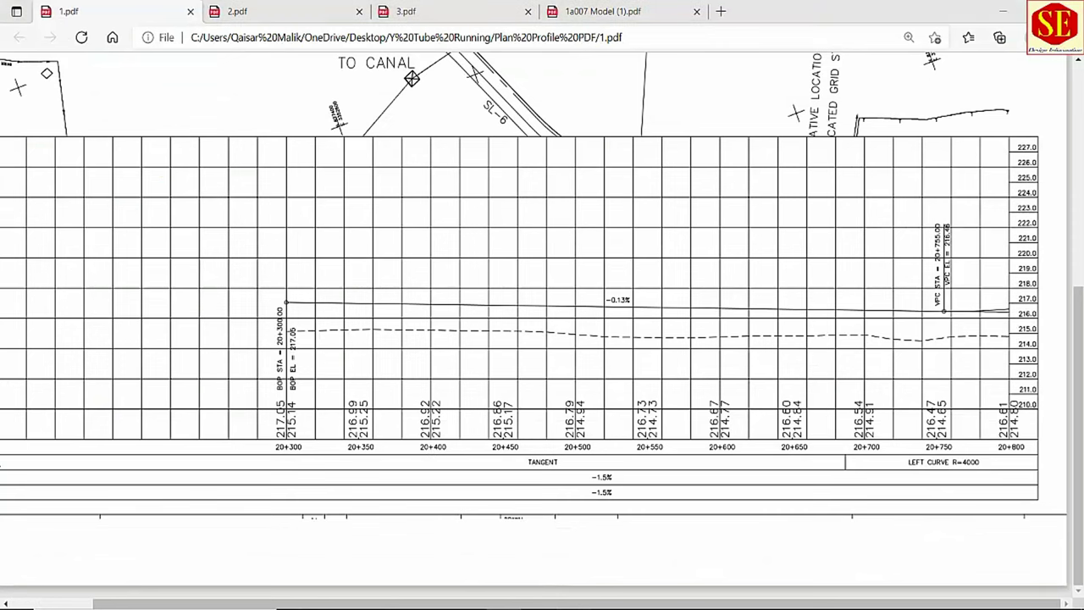
type("215.17")
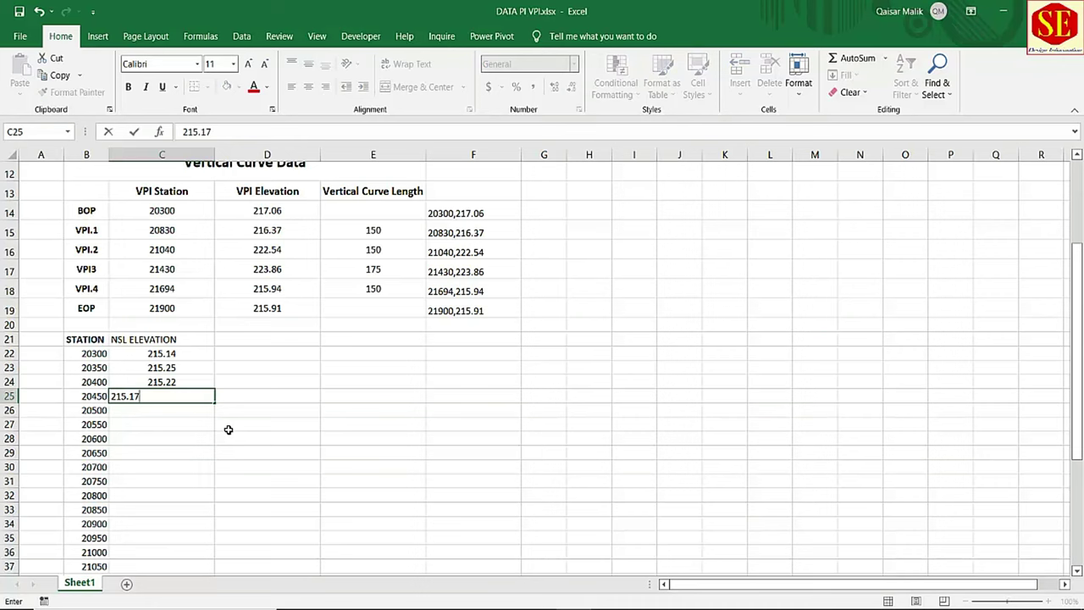
key("Return")
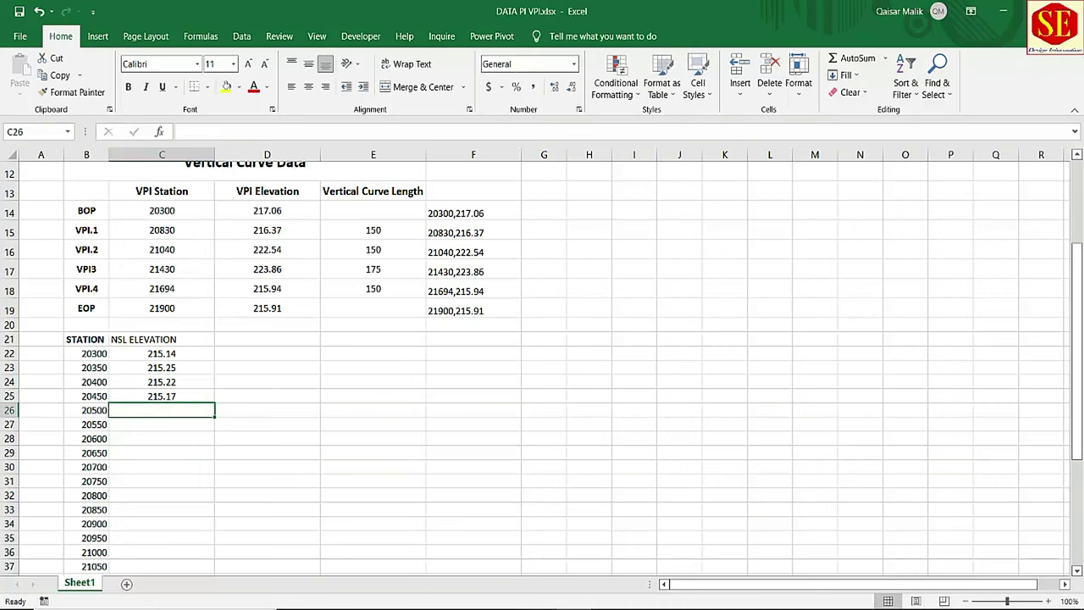
key("alt+Tab")
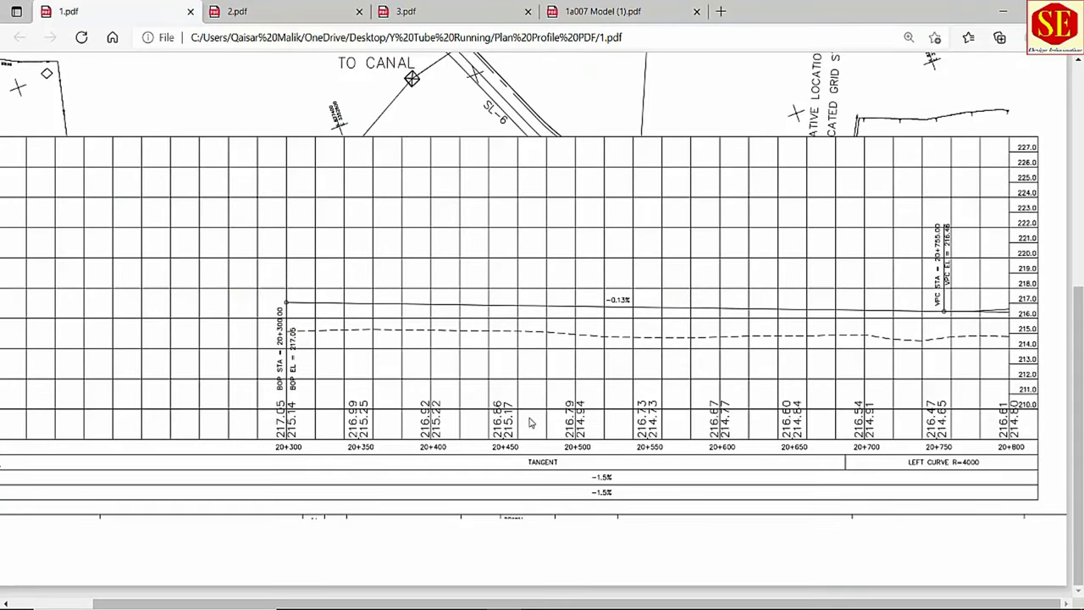
key("alt+Tab")
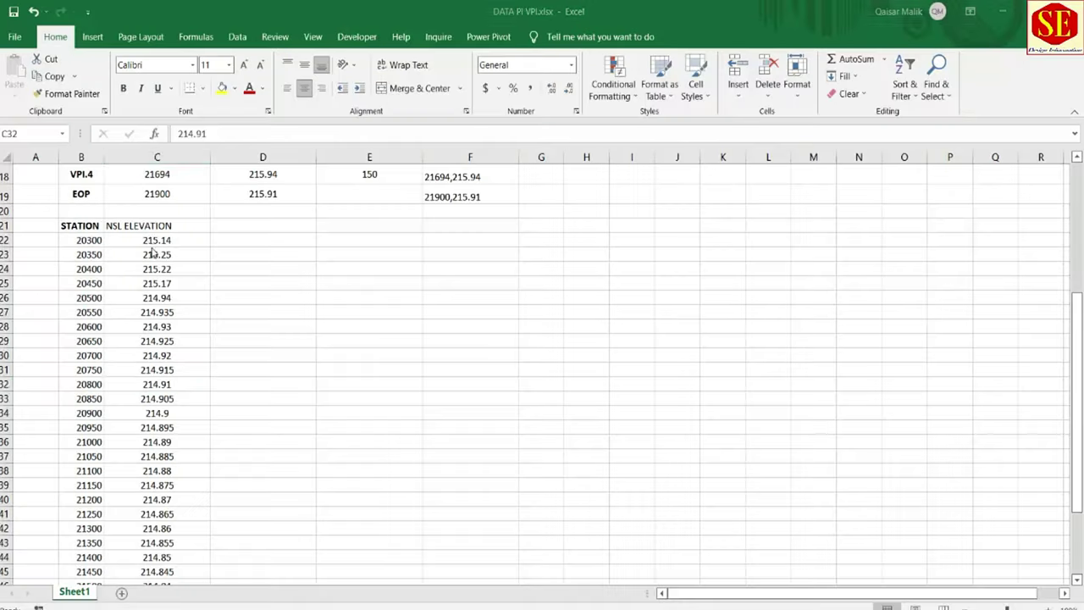
key("Down")
key("Down")
key("Down")
scroll(156, 381, "down", 4)
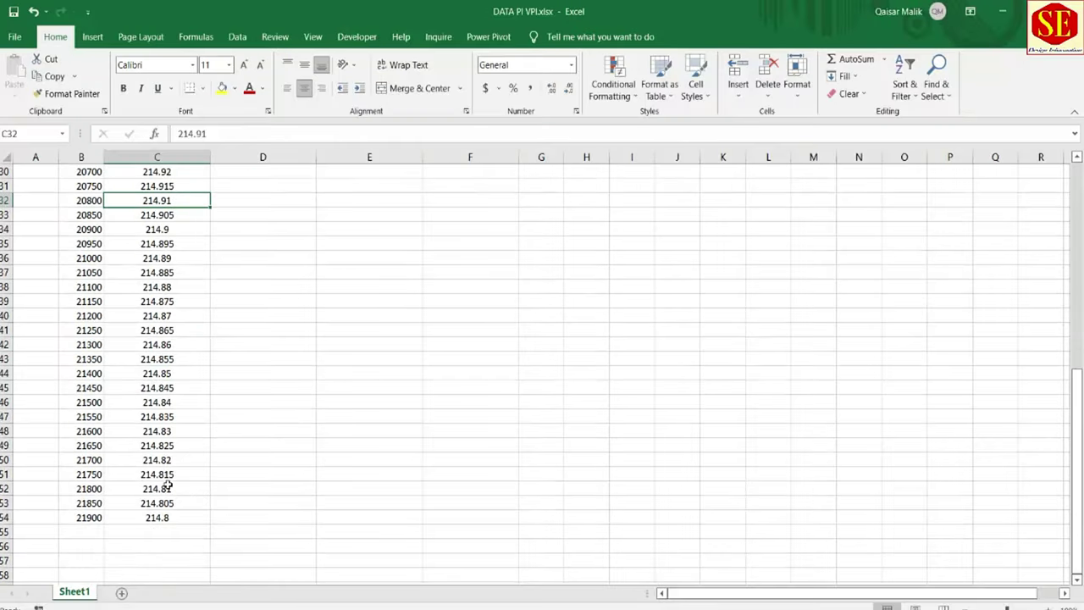
scroll(169, 486, "up", 2)
key("alt+Tab")
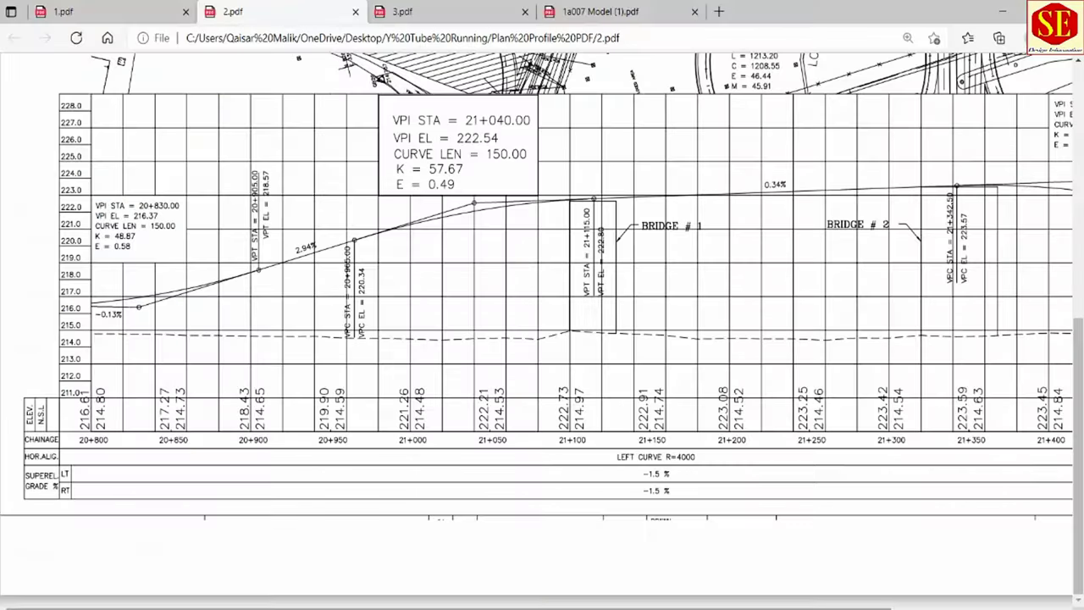
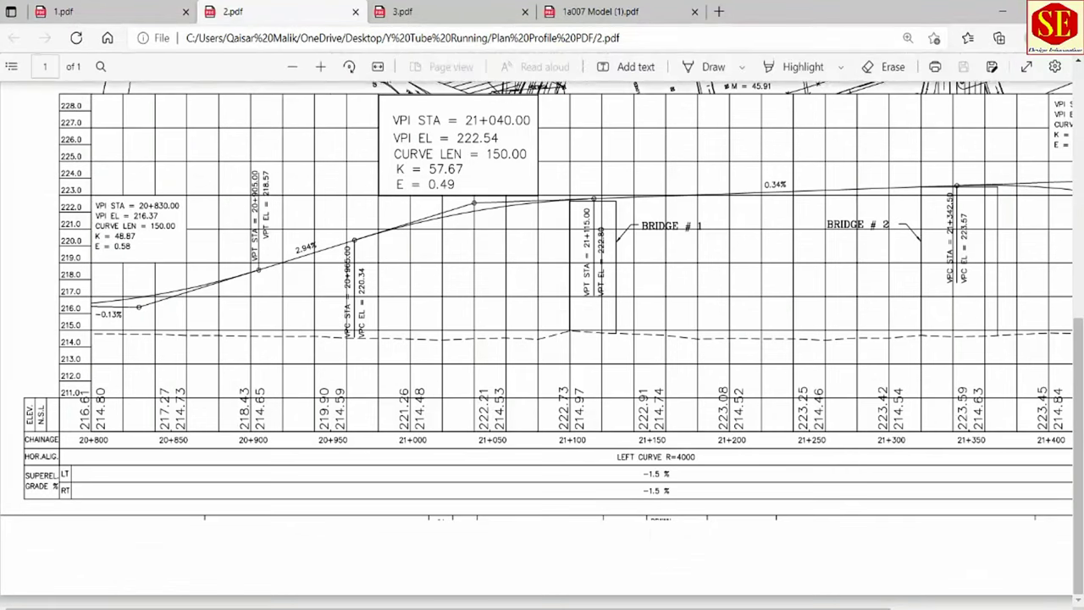
Switch from the Edge PDF viewer back to the DATA PI VPI workbook in Excel.
key("alt+Tab")
Start a formula in D22 and choose CONCATENATE from the All function category.
scroll(329, 392, "up", 3)
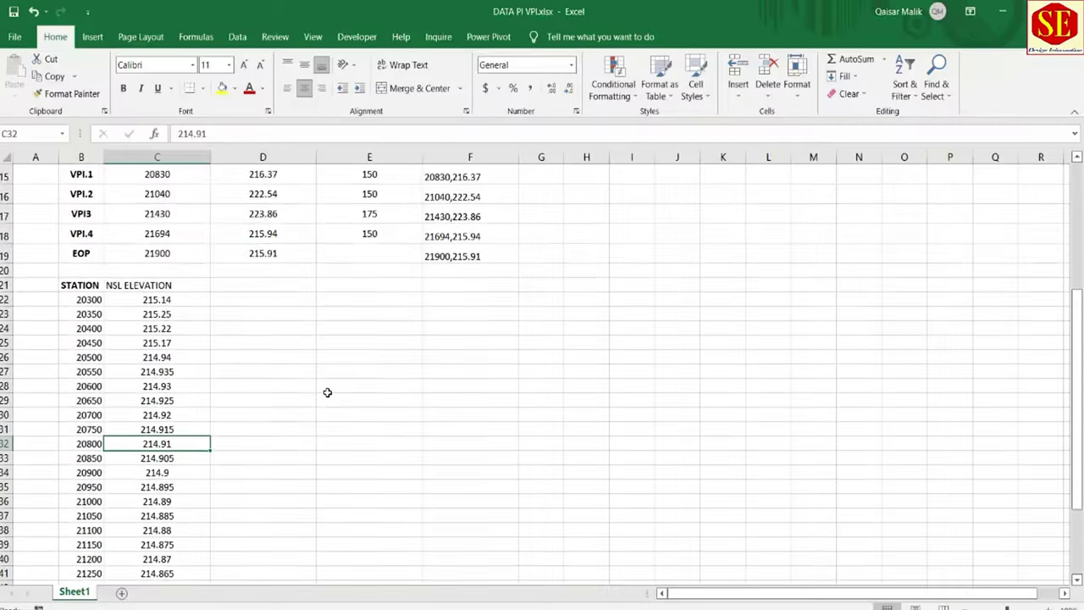
scroll(329, 392, "up", 1)
left_click(245, 361)
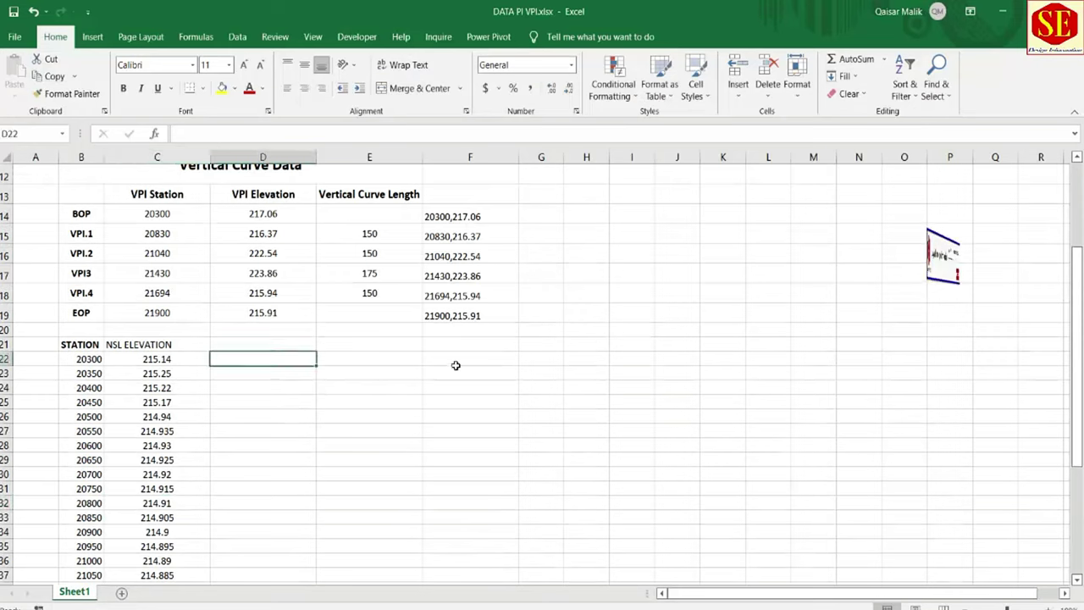
type("=")
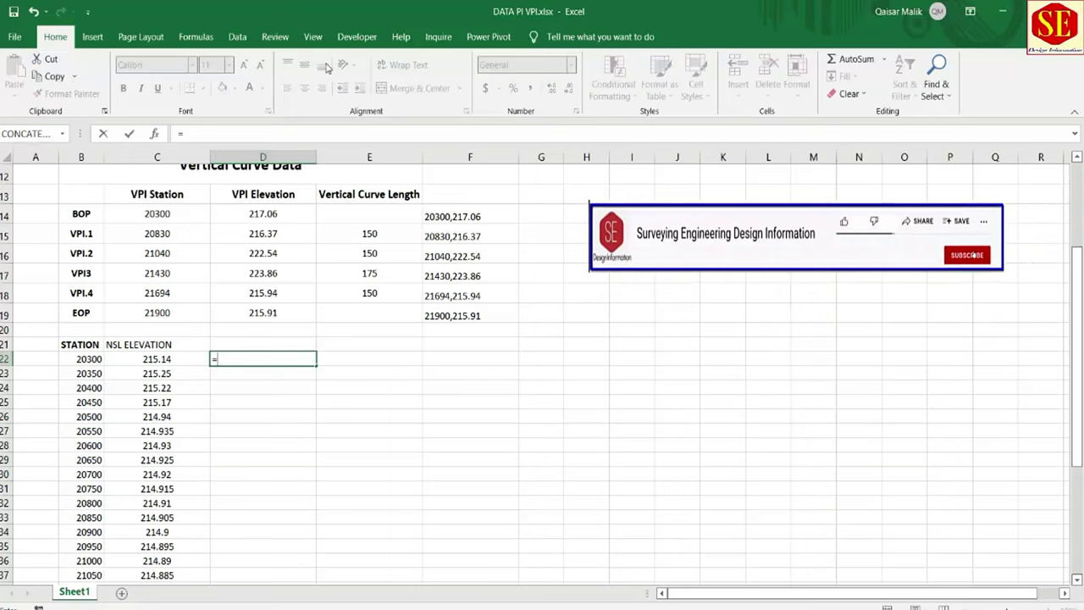
left_click(206, 39)
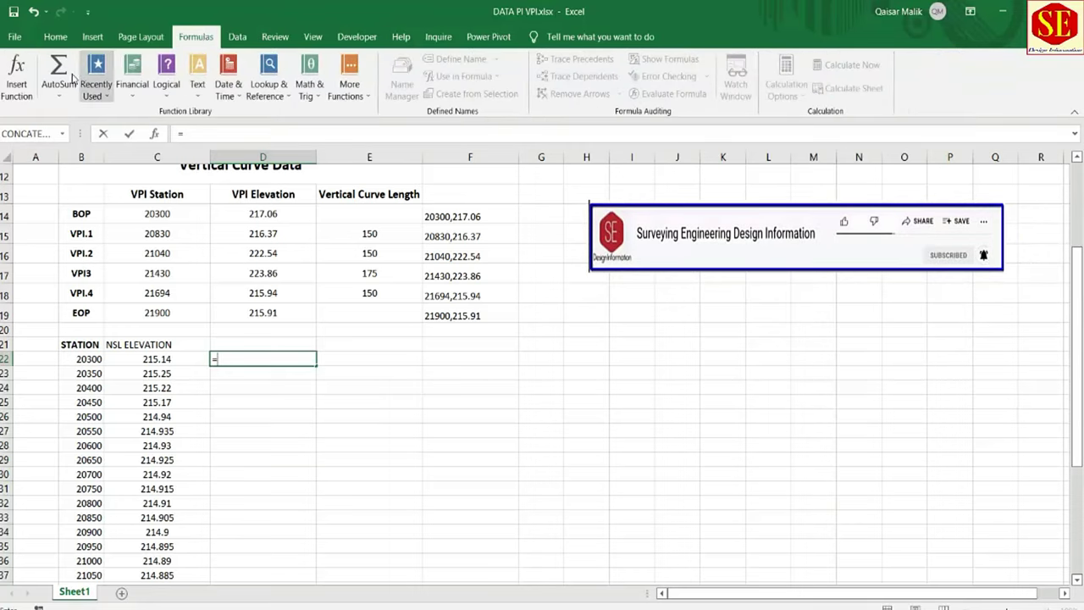
left_click(24, 94)
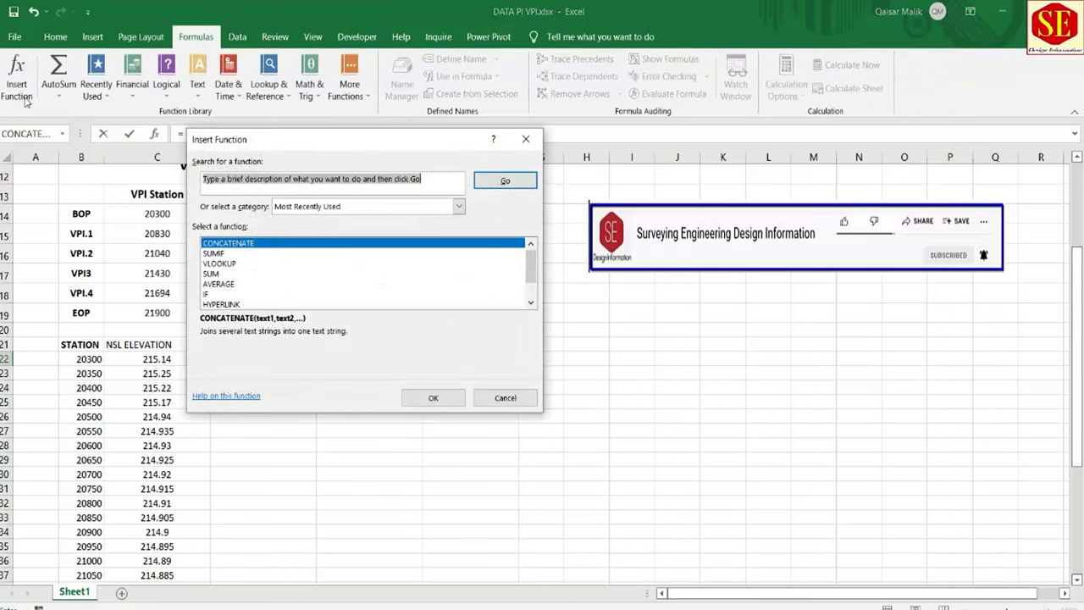
left_click(220, 263)
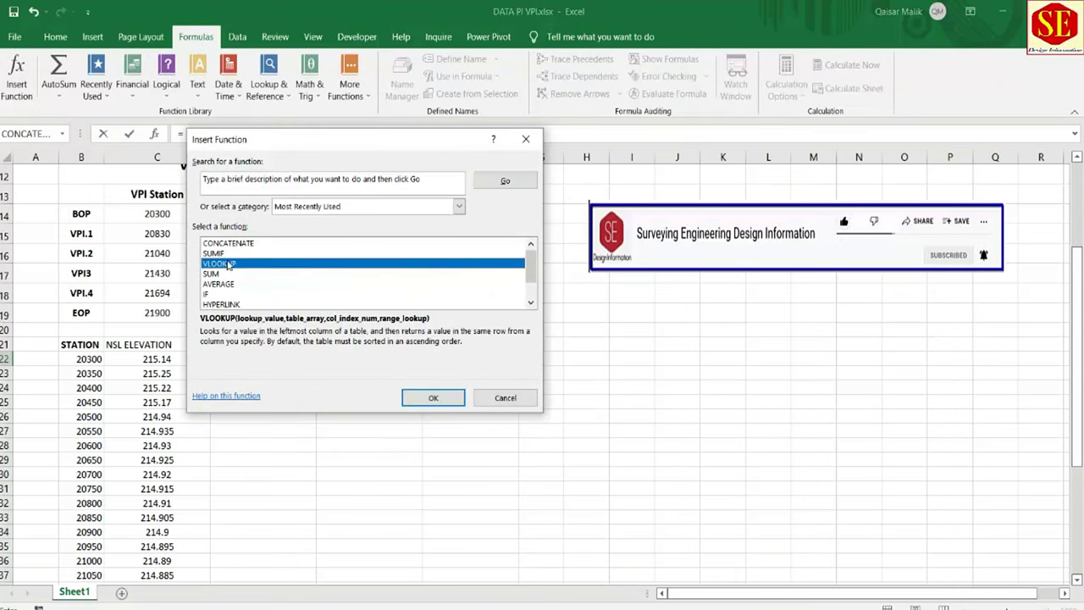
left_click(405, 210)
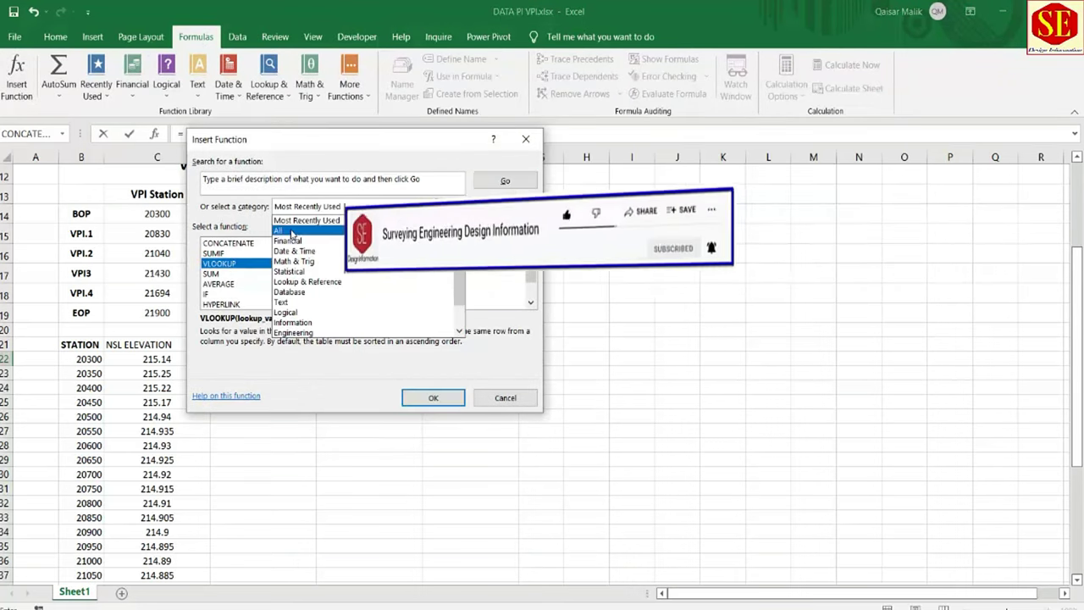
left_click(313, 232)
left_click(206, 267)
key("c")
key("Down")
key("Down")
key("Down")
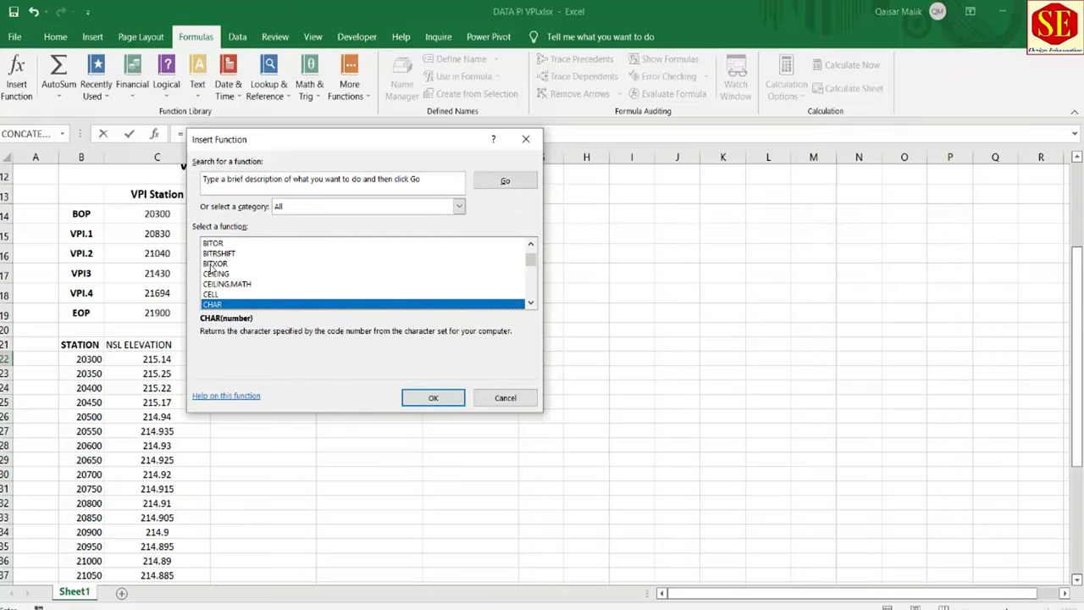
key("Down")
key("Down")
key("Down")
key("Down")
key("Down")
key("Down")
key("Down")
key("Down")
key("Down")
key("Down")
key("Down")
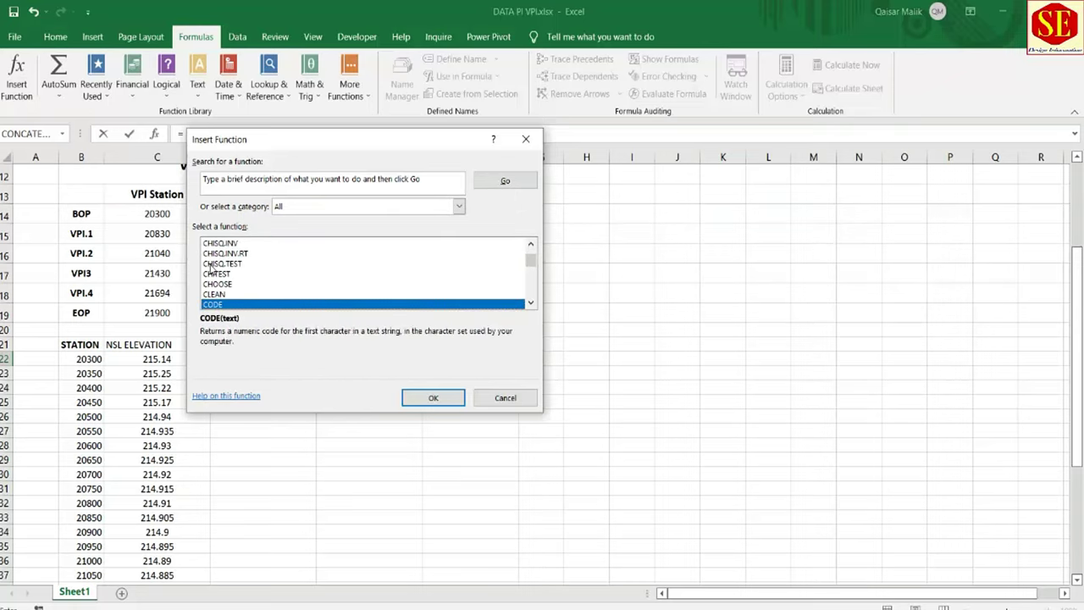
key("Down")
key("Down")
key("Down")
key("Down")
key("Down")
key("Down")
key("Down")
key("Down")
key("Down")
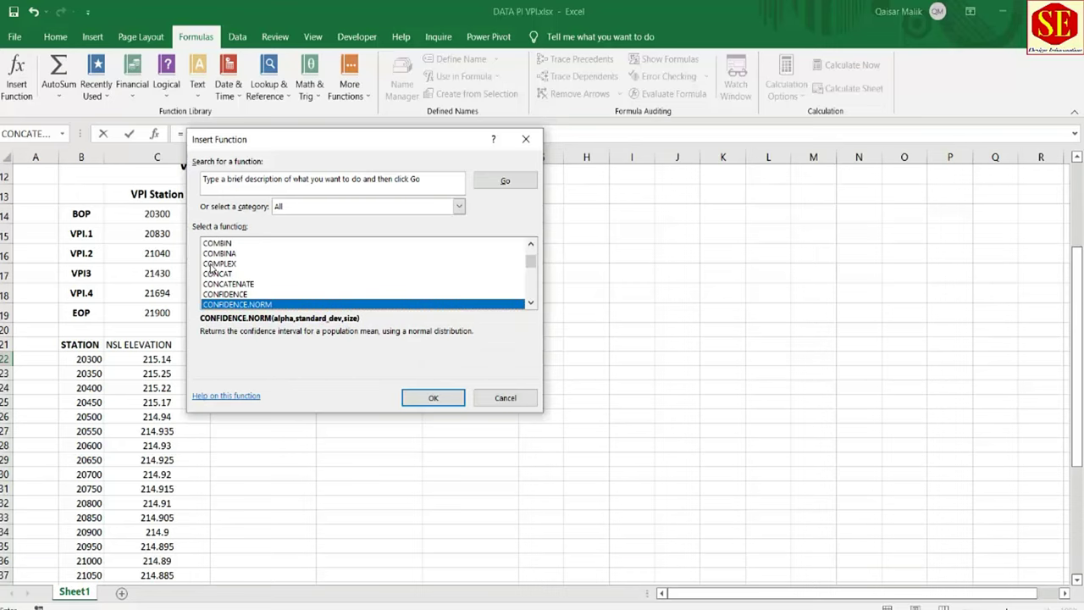
left_click(245, 285)
left_click(423, 397)
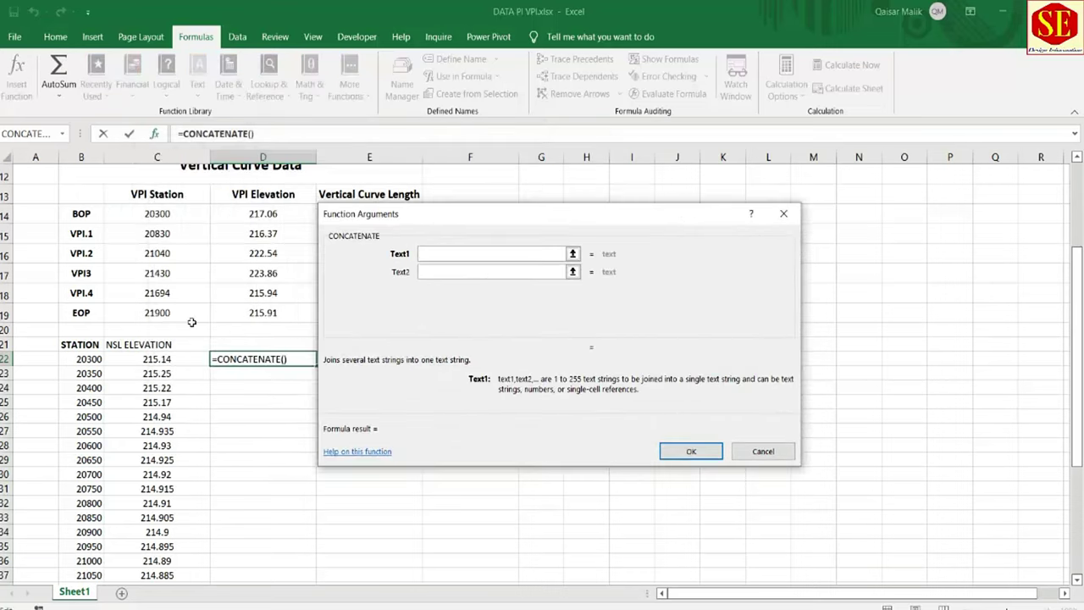
Join B22, a space and C22 so D22 reads '20300 215.14'.
left_click(92, 359)
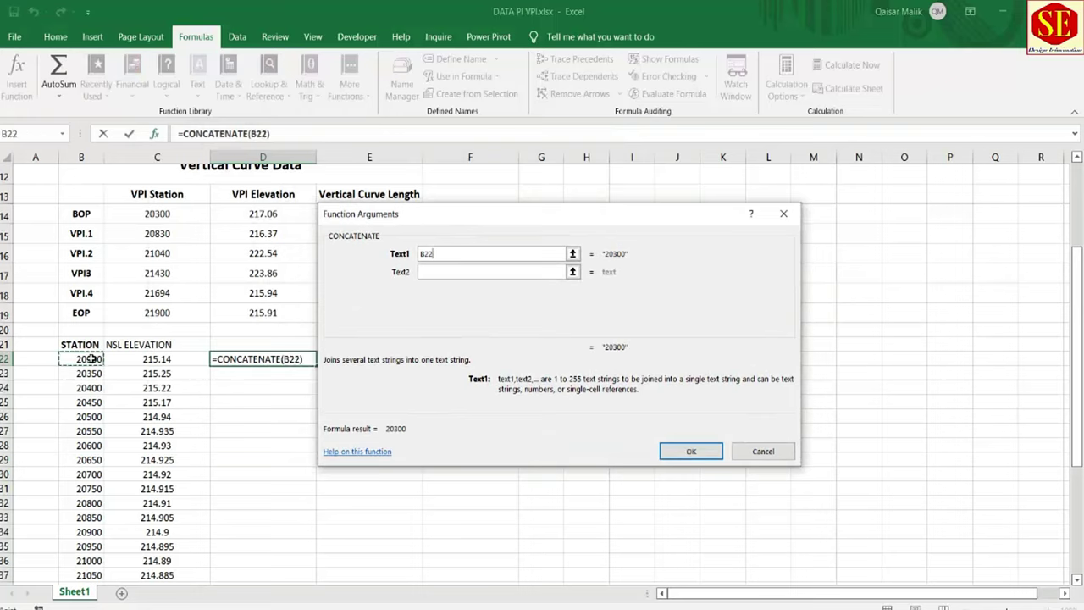
left_click(435, 269)
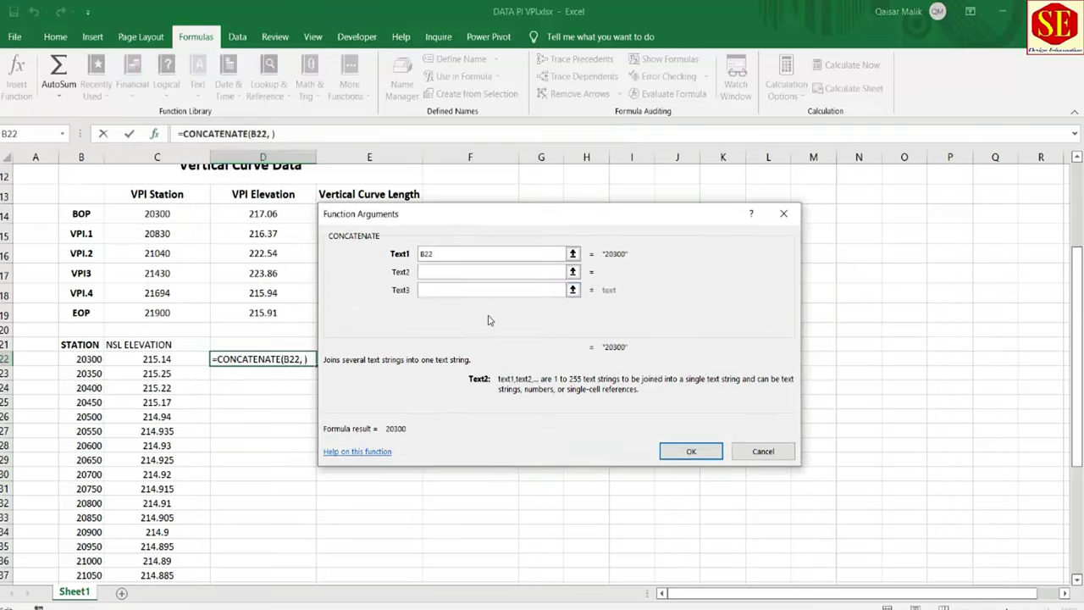
left_click(432, 289)
left_click(167, 359)
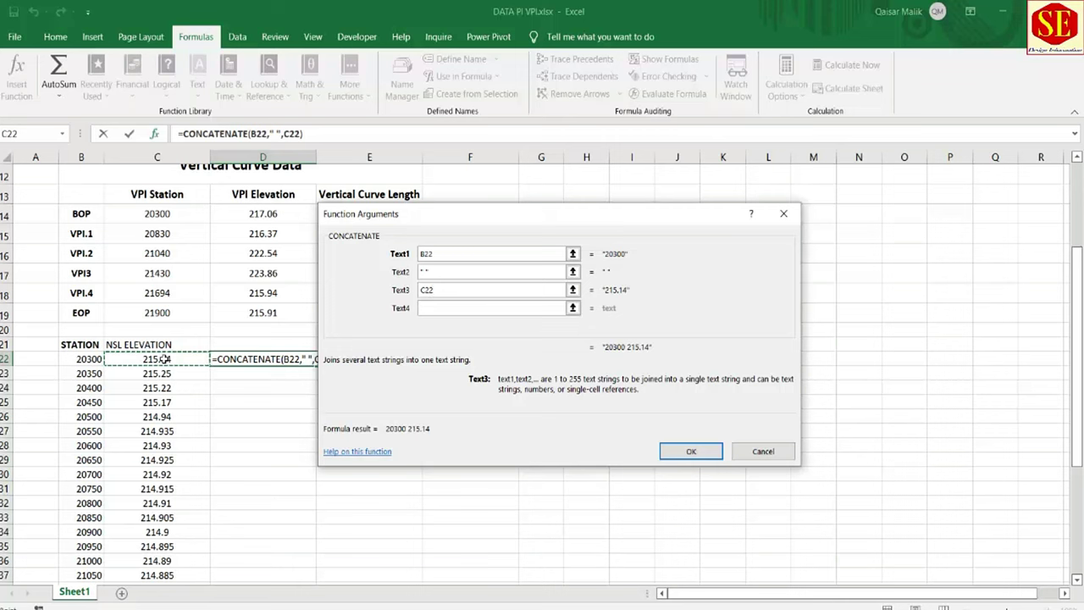
key("Return")
key("Return")
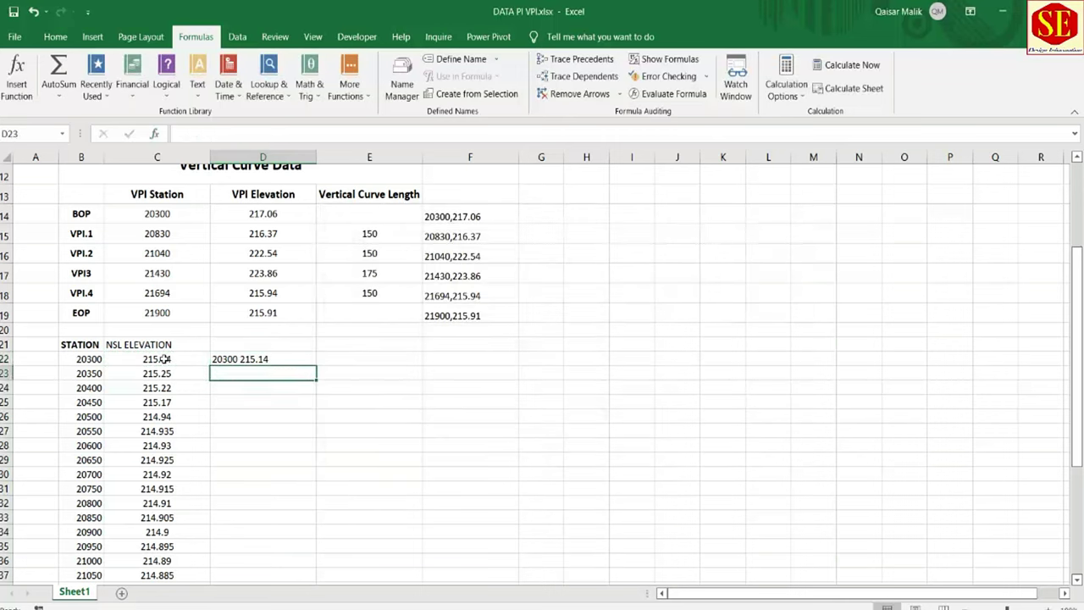
Enter =CONCATENATE(B23," ",C23) in cell D23.
type("=")
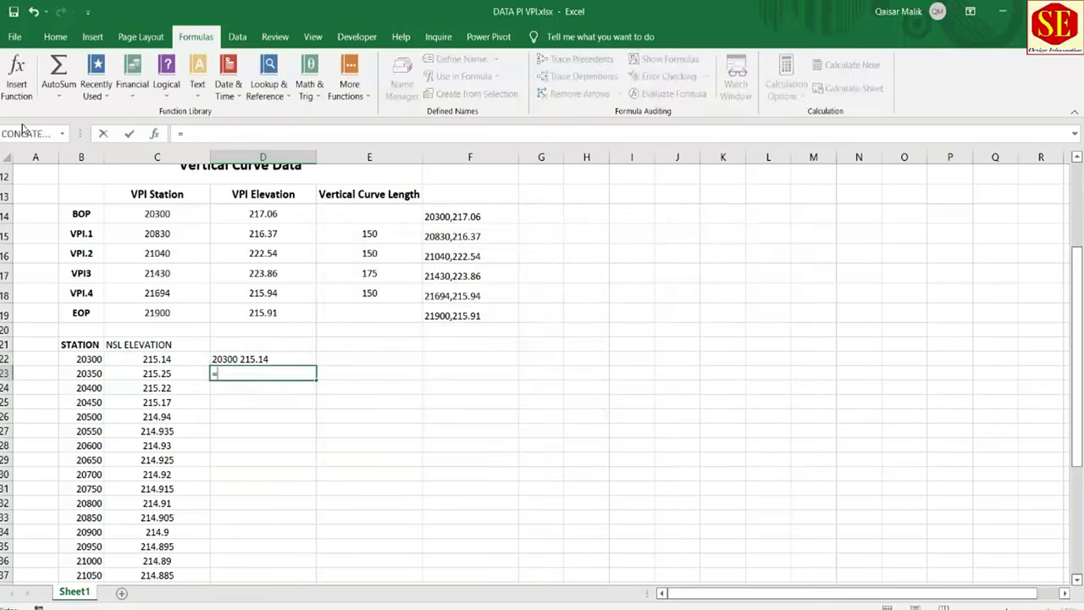
left_click(24, 134)
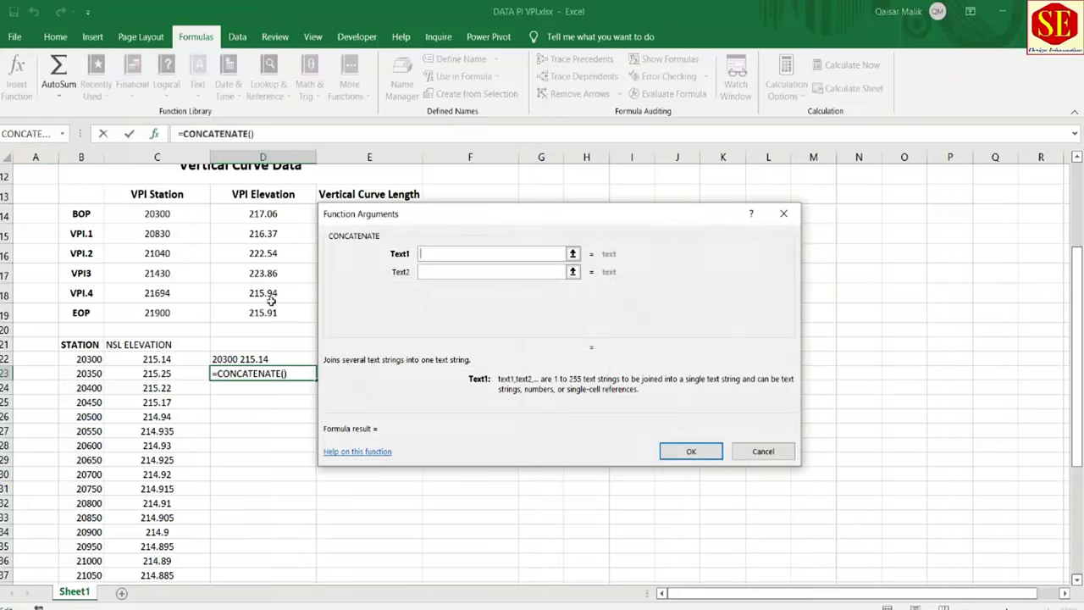
left_click(89, 374)
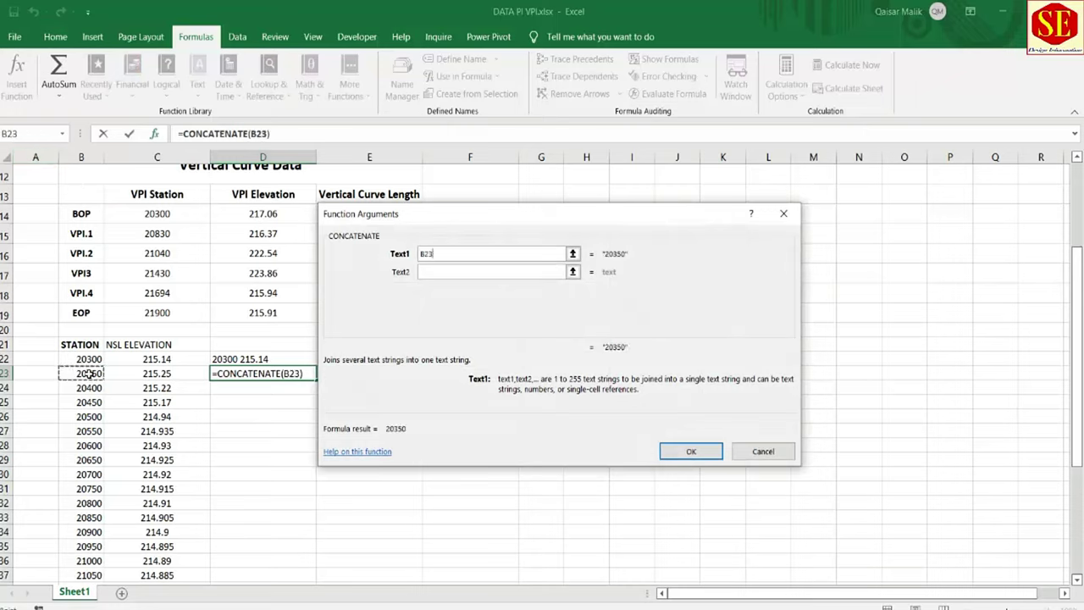
left_click(438, 271)
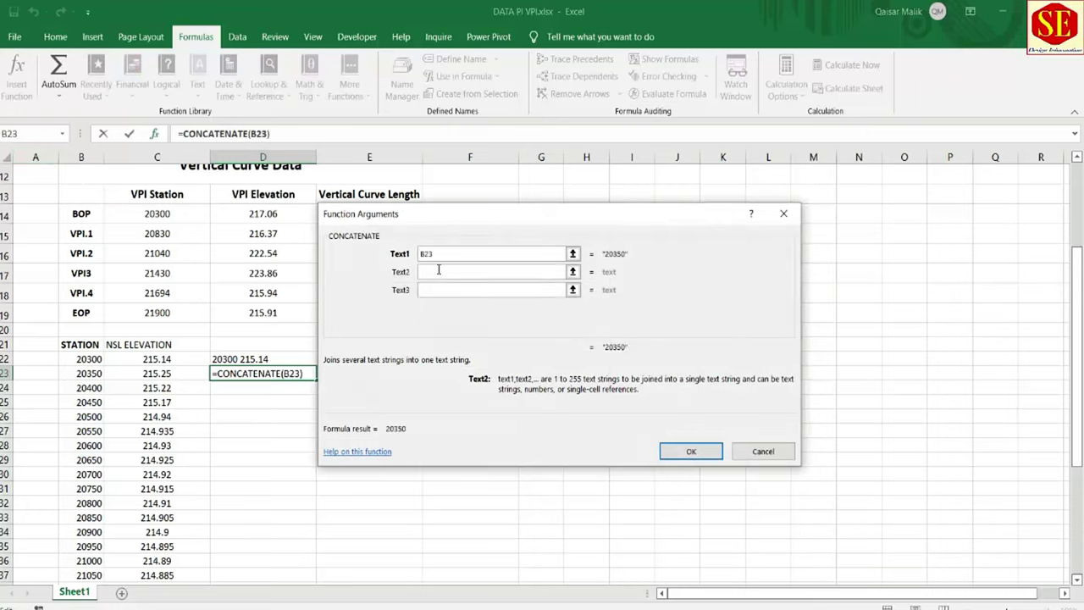
left_click(438, 270)
type("\" \"")
left_click(439, 289)
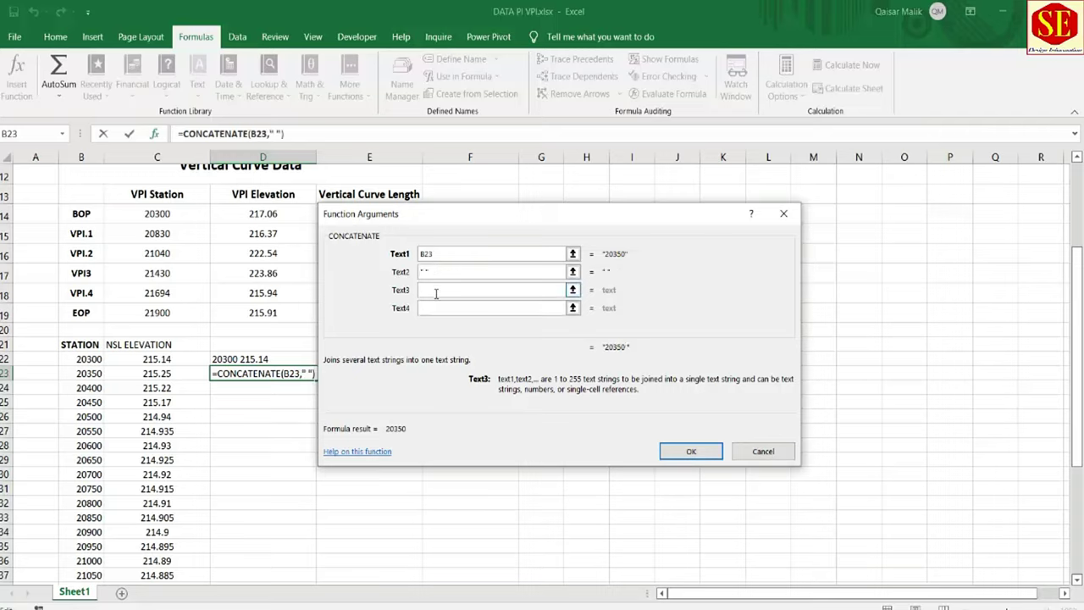
left_click(166, 374)
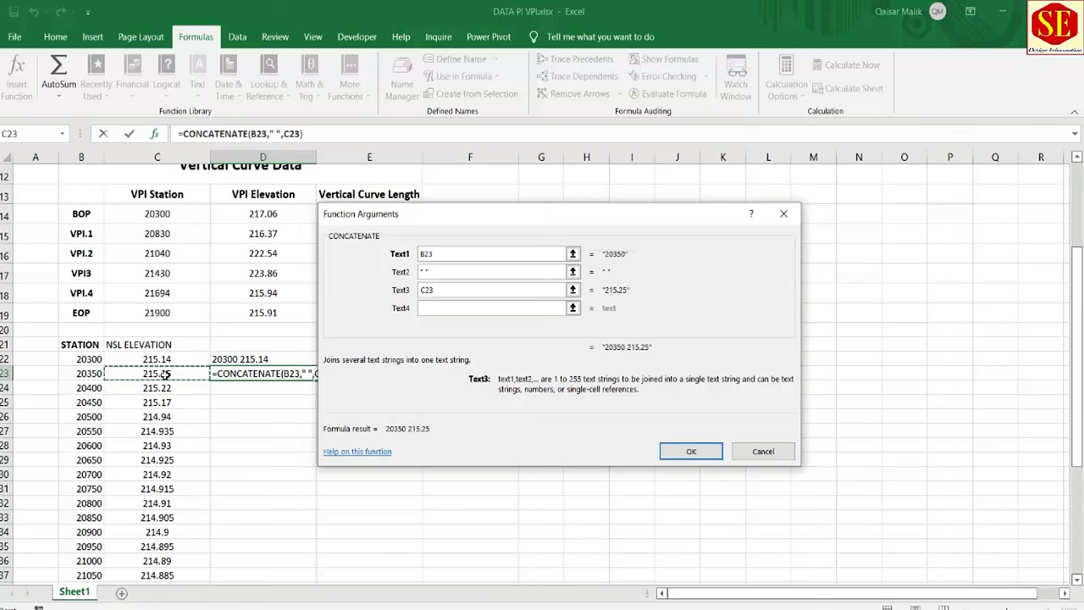
left_click(691, 450)
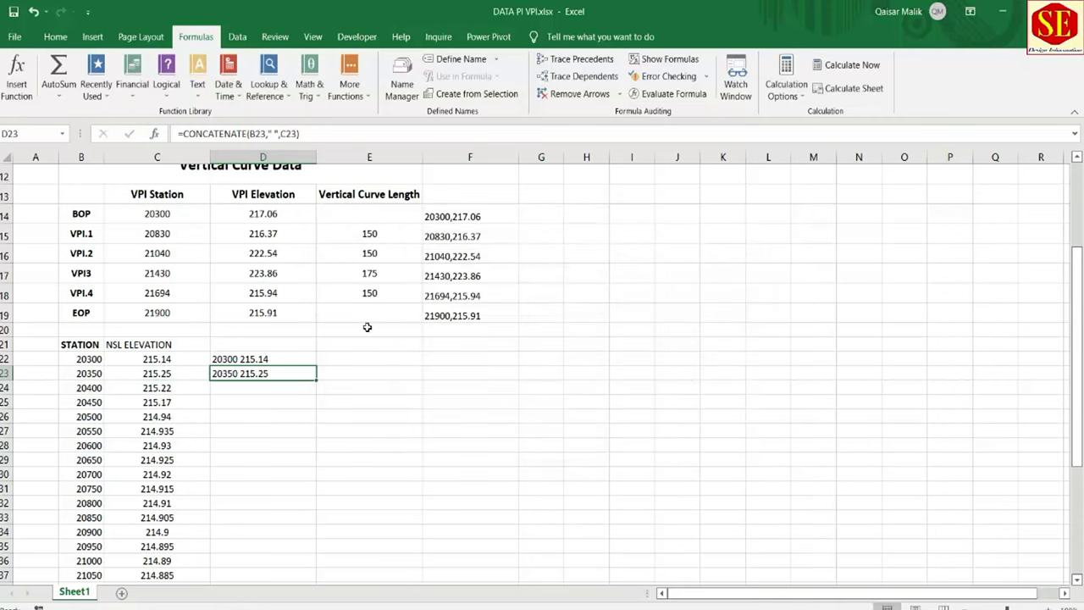
Fill the joining formula down column D through '21900 214.8'.
double_click(315, 379)
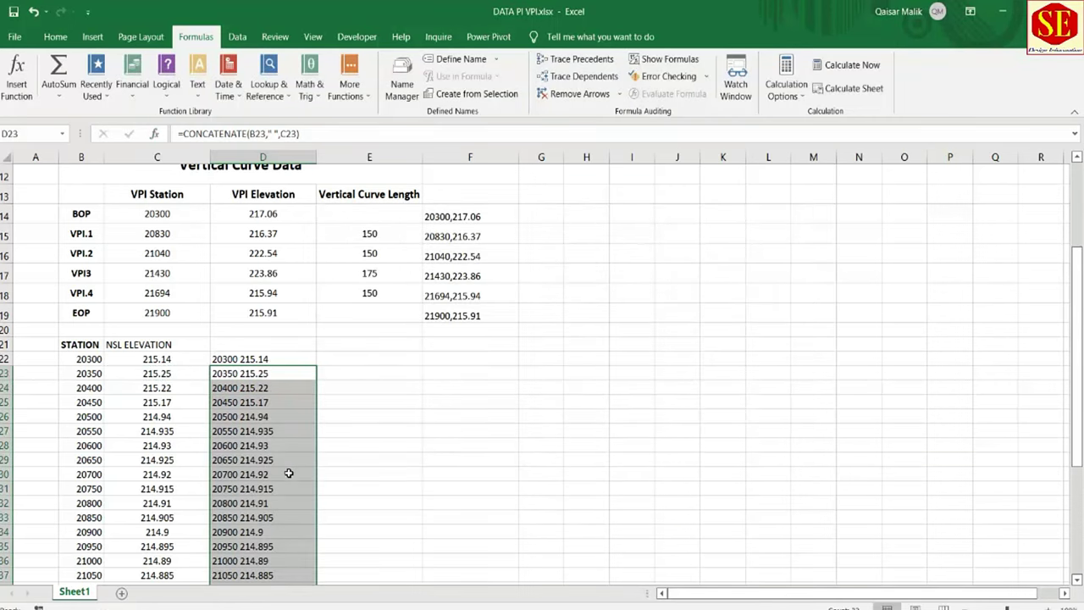
scroll(289, 473, "down", 8)
scroll(288, 470, "down", 3)
scroll(288, 472, "up", 6)
scroll(297, 423, "up", 5)
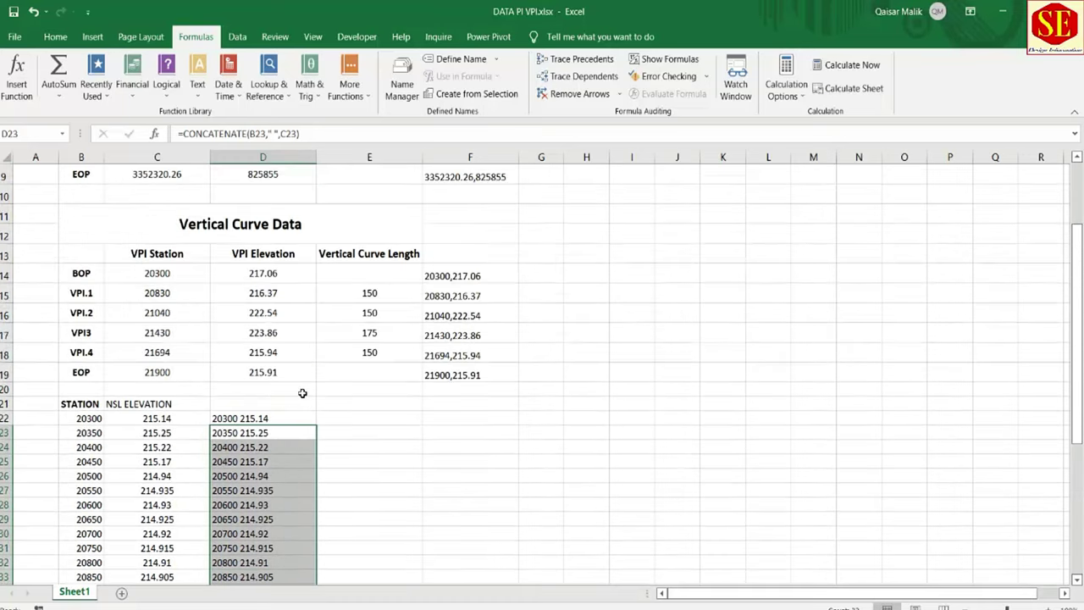
Copy the joined station–elevation values in D22:D54.
left_click(377, 444)
mouse_move(279, 416)
left_mouse_down()
mouse_move(280, 589)
mouse_move(262, 561)
left_mouse_up()
right_click(271, 542)
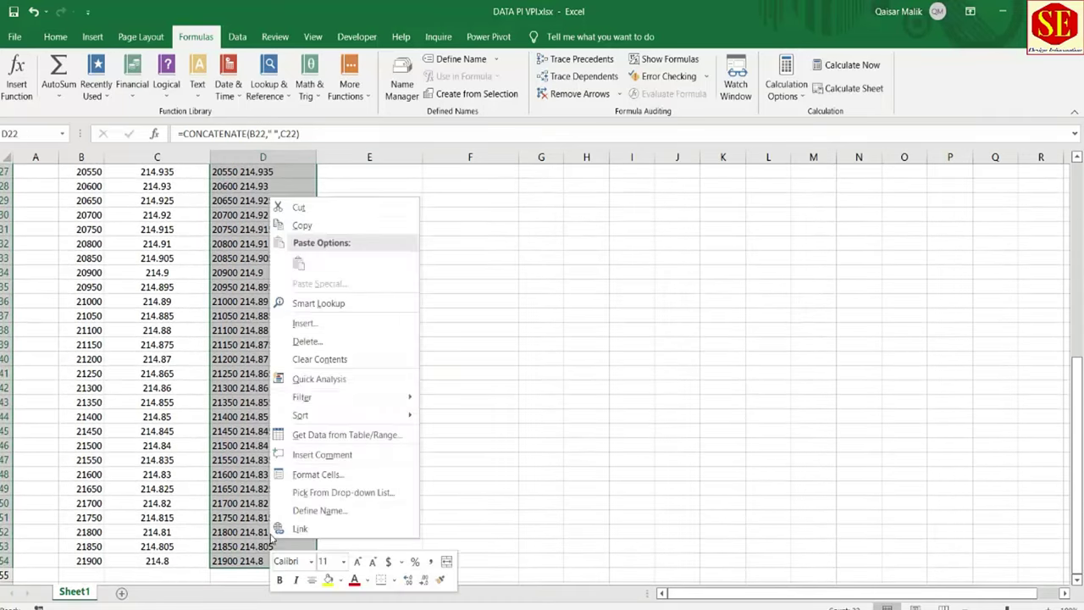
left_click(302, 226)
scroll(327, 220, "up", 2)
scroll(327, 220, "up", 3)
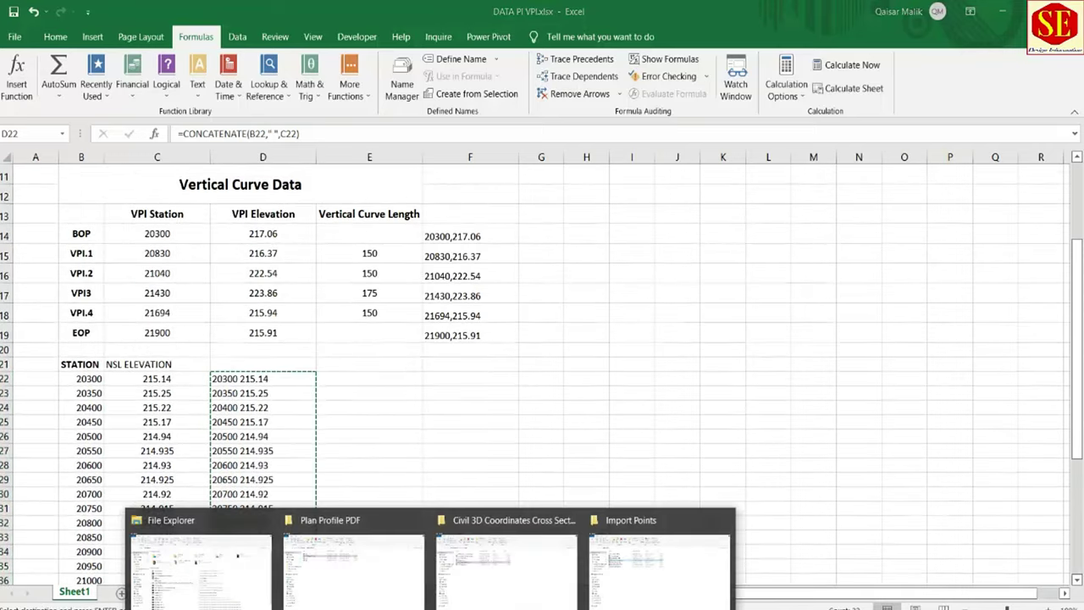
left_click(507, 560)
Create a new folder named NSL PROFILE ELEVATION in CIVIL 3D PLAN PROFILE.
right_click(187, 276)
mouse_move(218, 478)
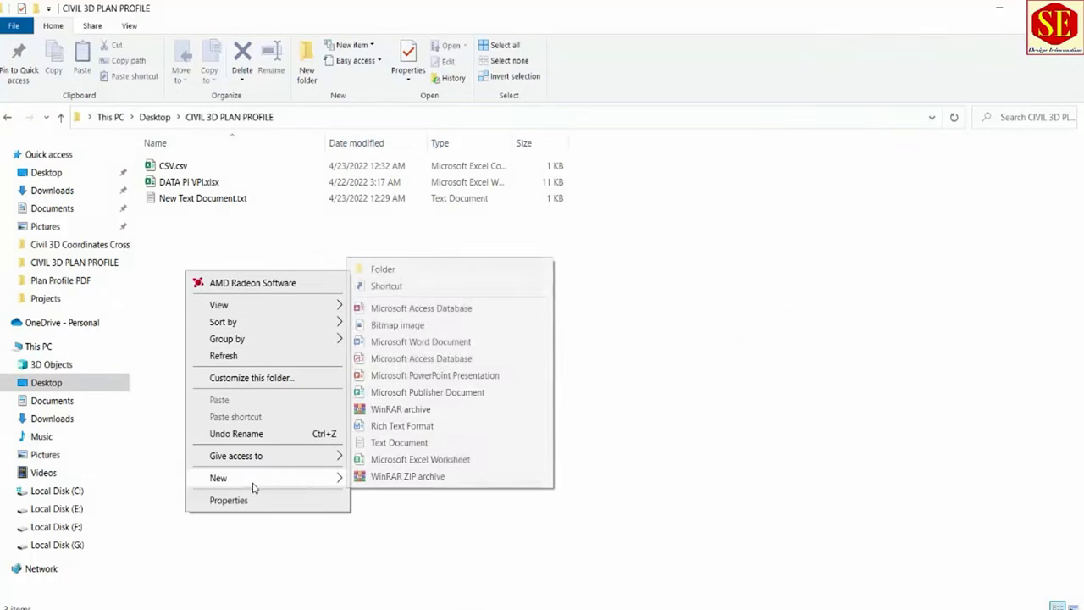
left_click(411, 273)
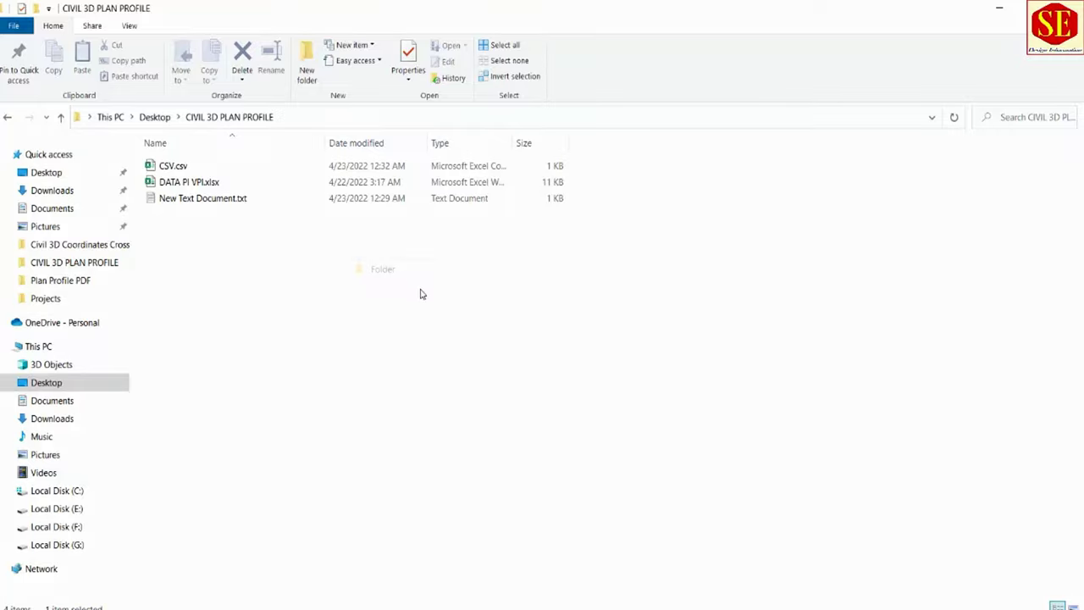
type("NS")
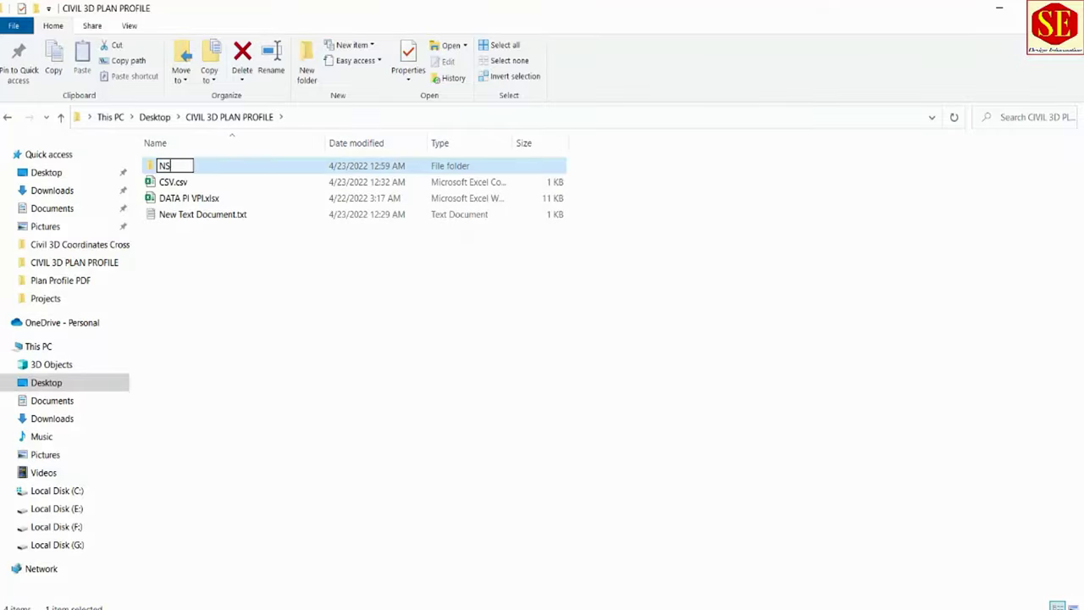
type("L PROF")
type("ILE ELEV")
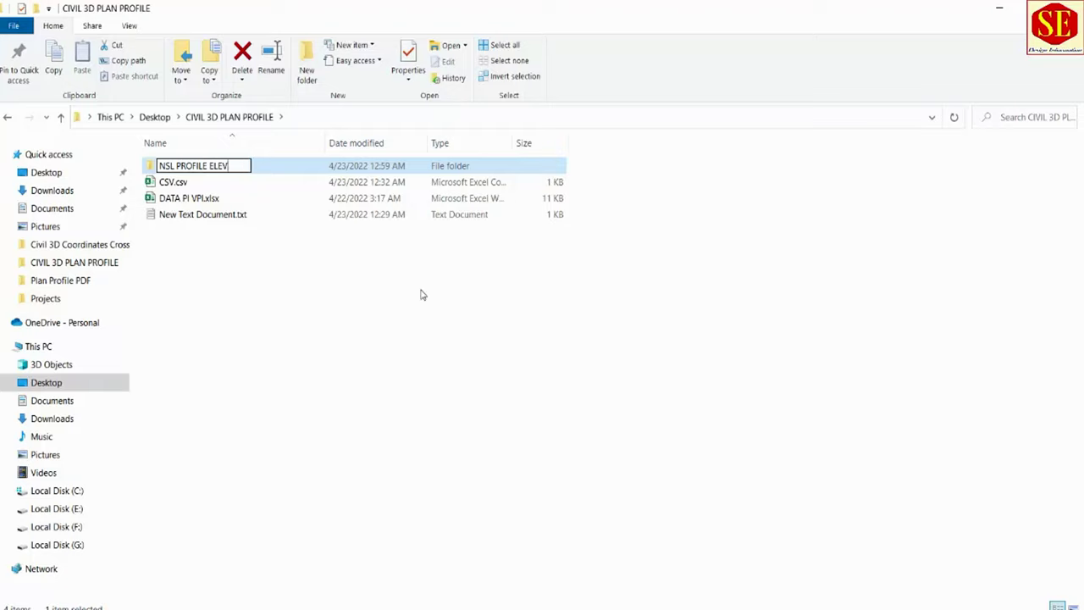
type("ATION")
key("Return")
key("Return")
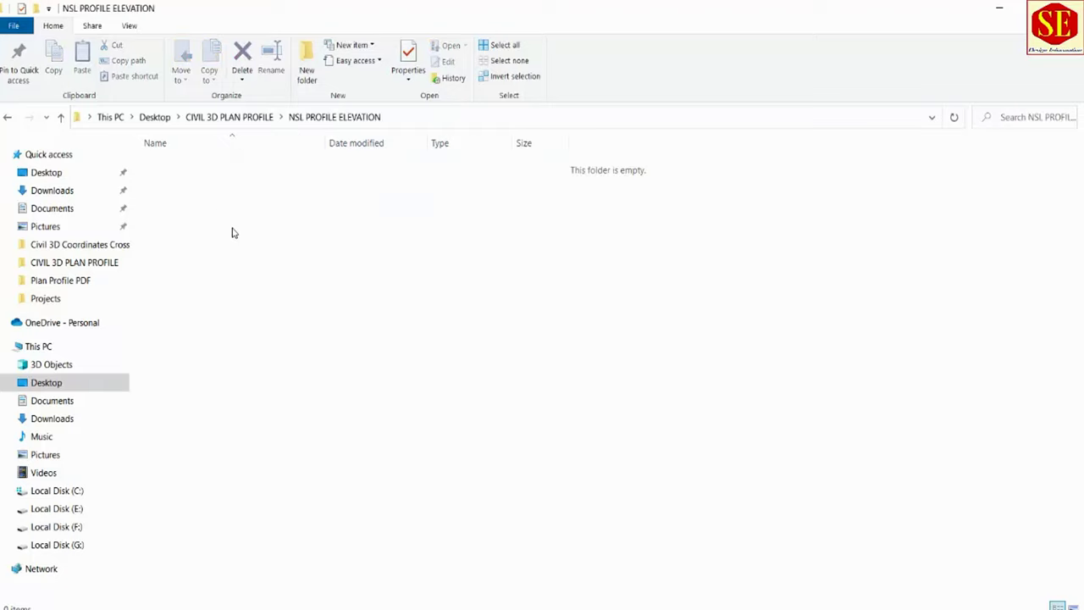
Inside it, create a new text document named DISTACE ELEVATIONS.
right_click(231, 227)
mouse_move(265, 429)
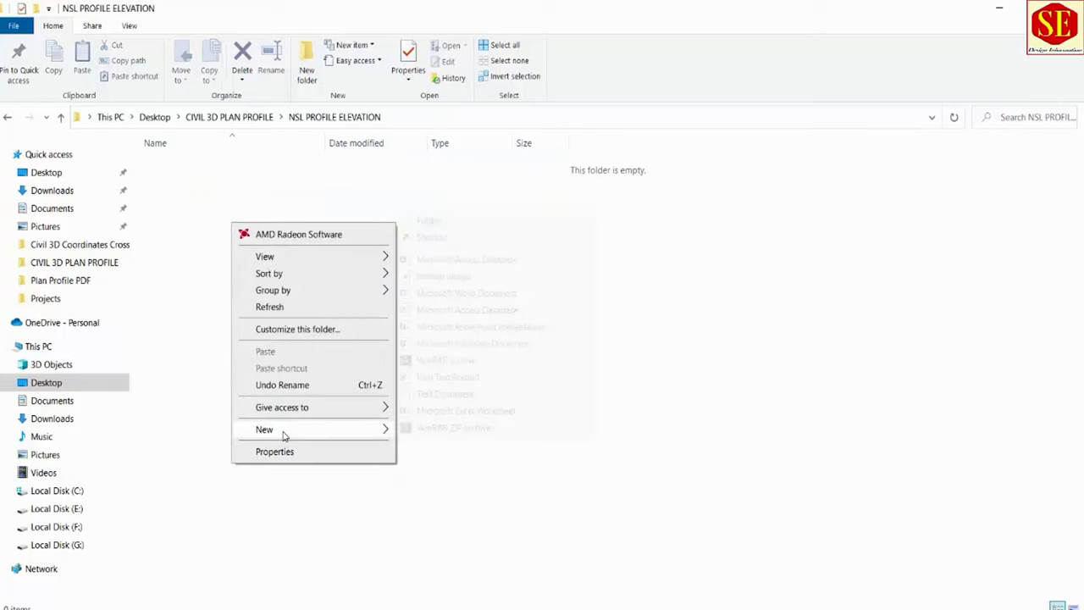
left_click(429, 394)
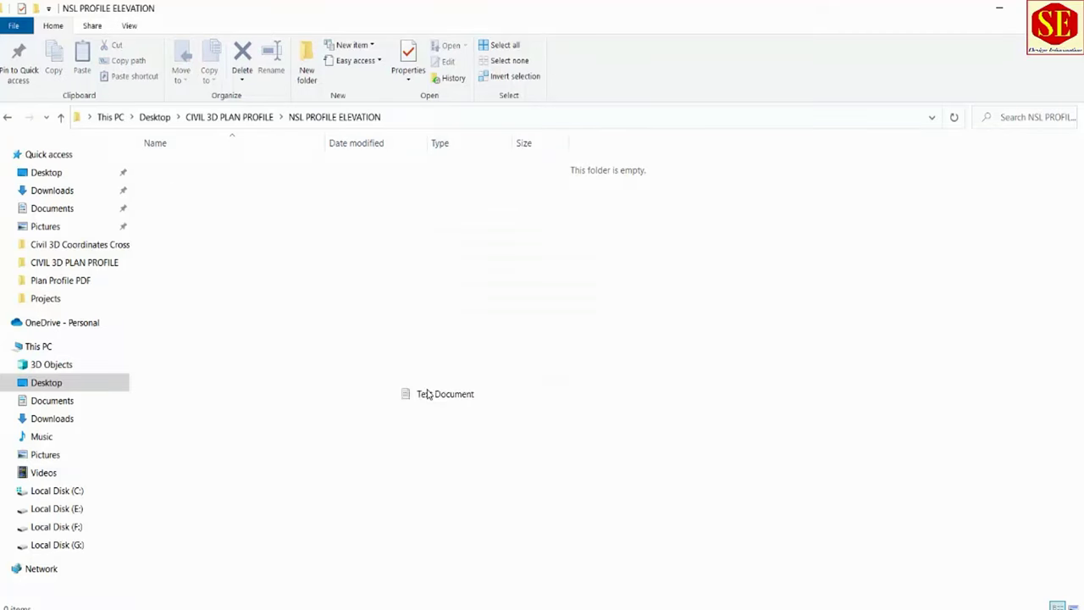
type("D")
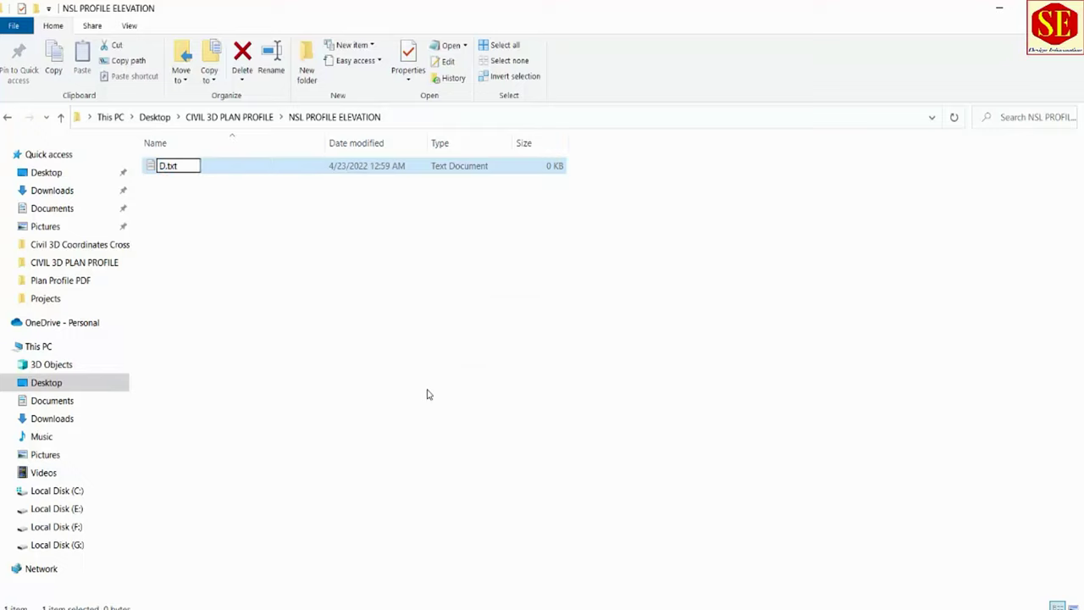
type("ISTACE")
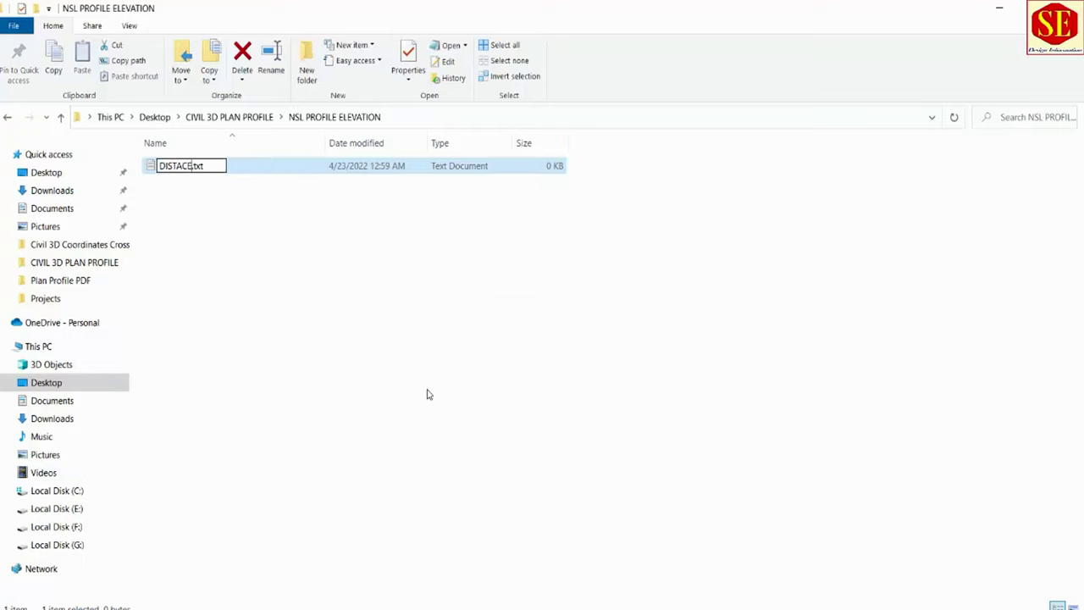
type(" ELEVAT")
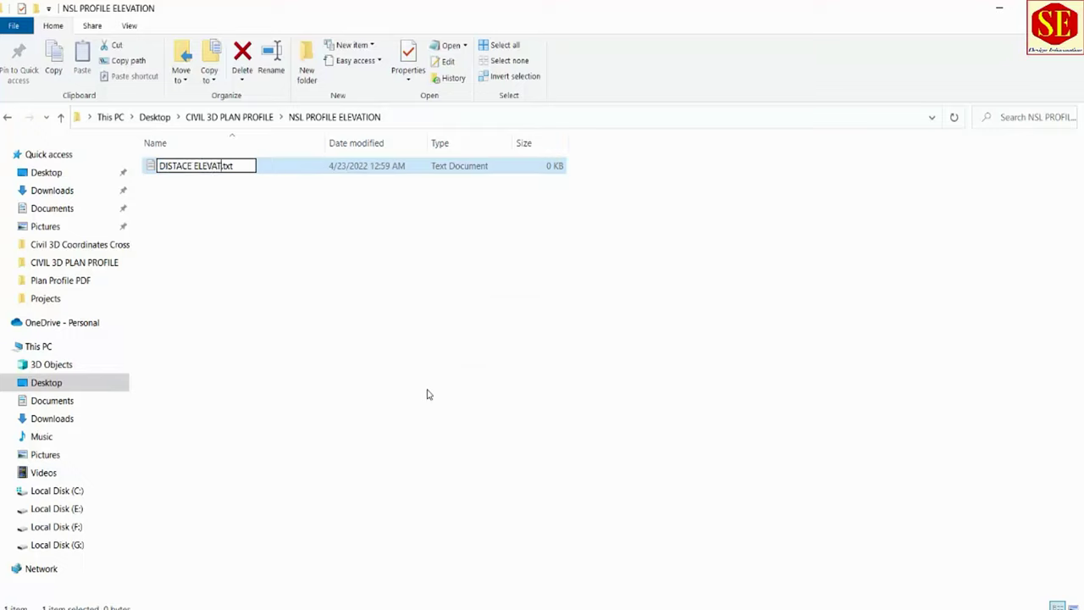
type("IONS")
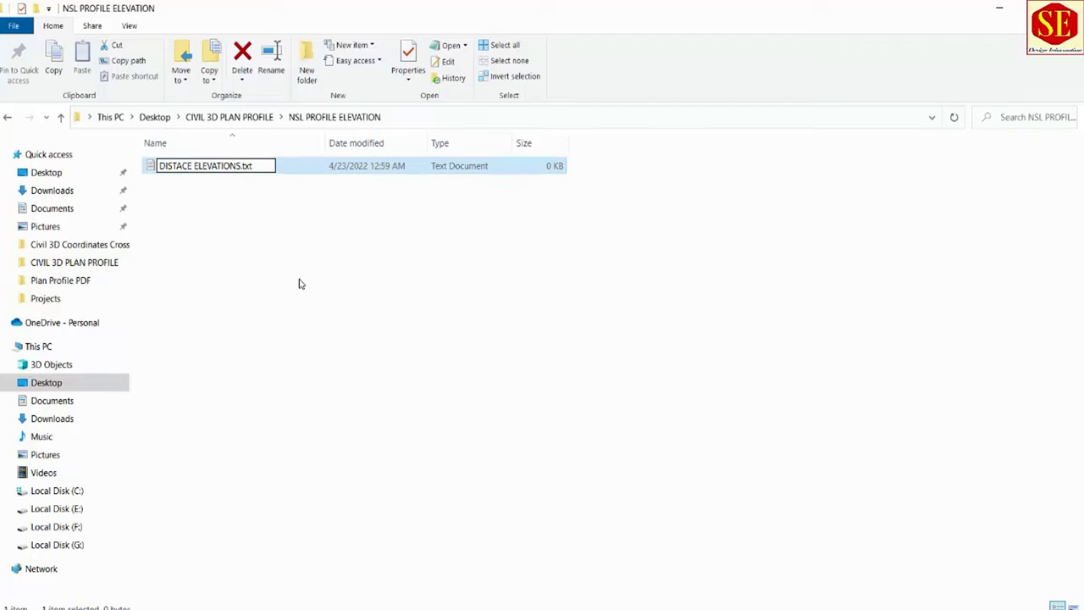
left_click(300, 285)
left_click(157, 166)
Paste the station–elevation list into the text file and save it.
key("Return")
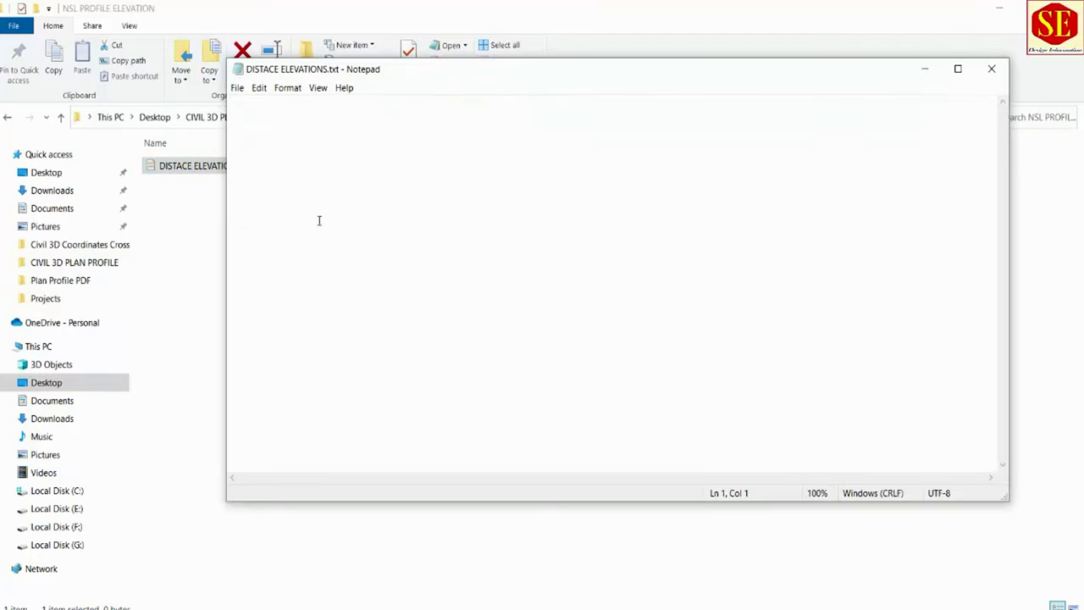
right_click(318, 220)
left_click(339, 276)
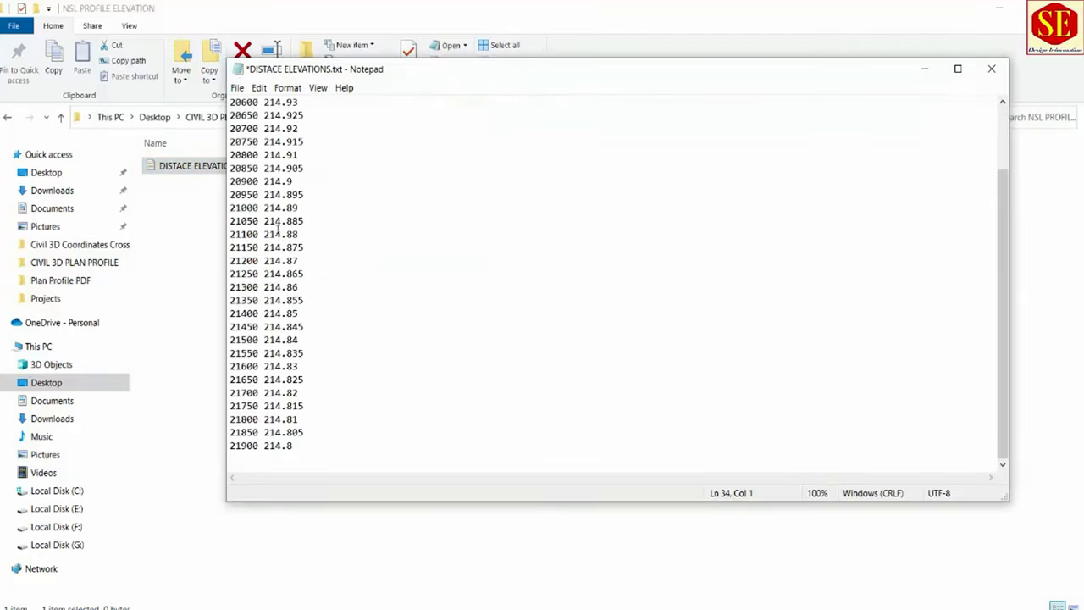
scroll(278, 227, "up", 2)
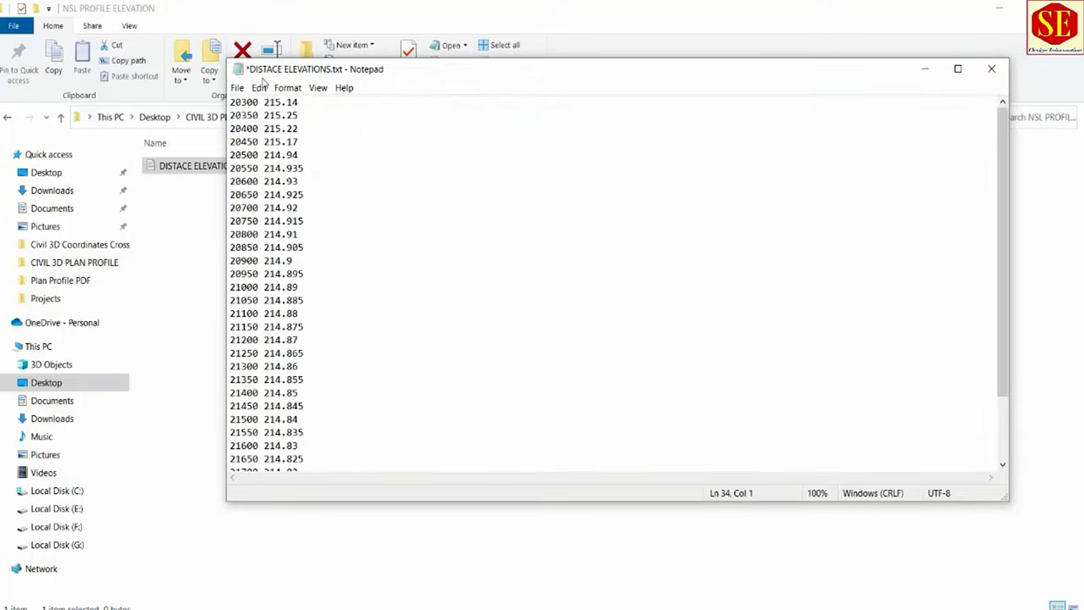
left_click(237, 87)
left_click(254, 150)
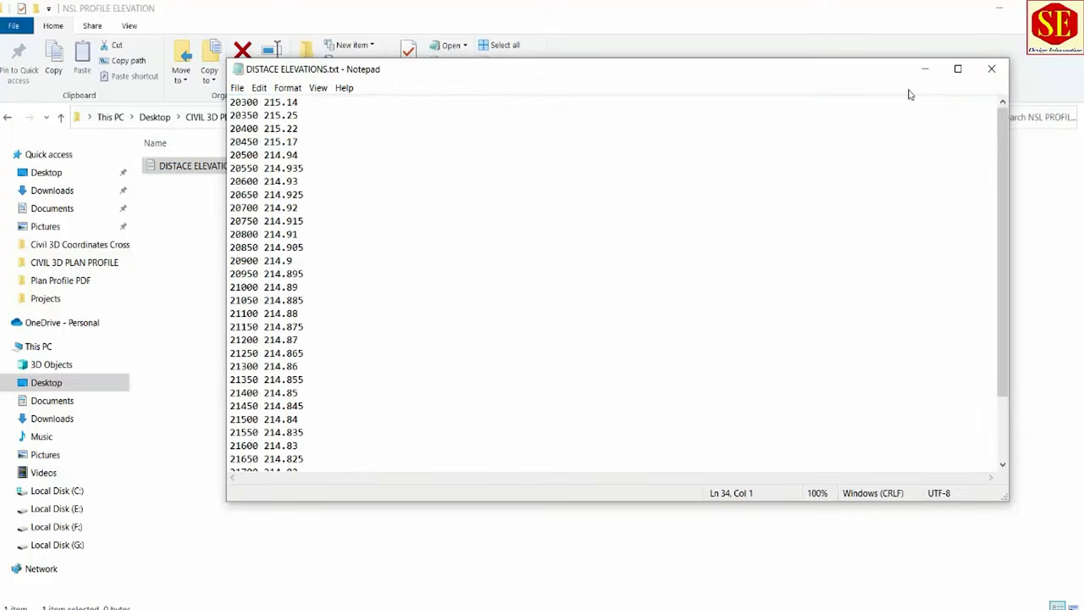
left_click(986, 72)
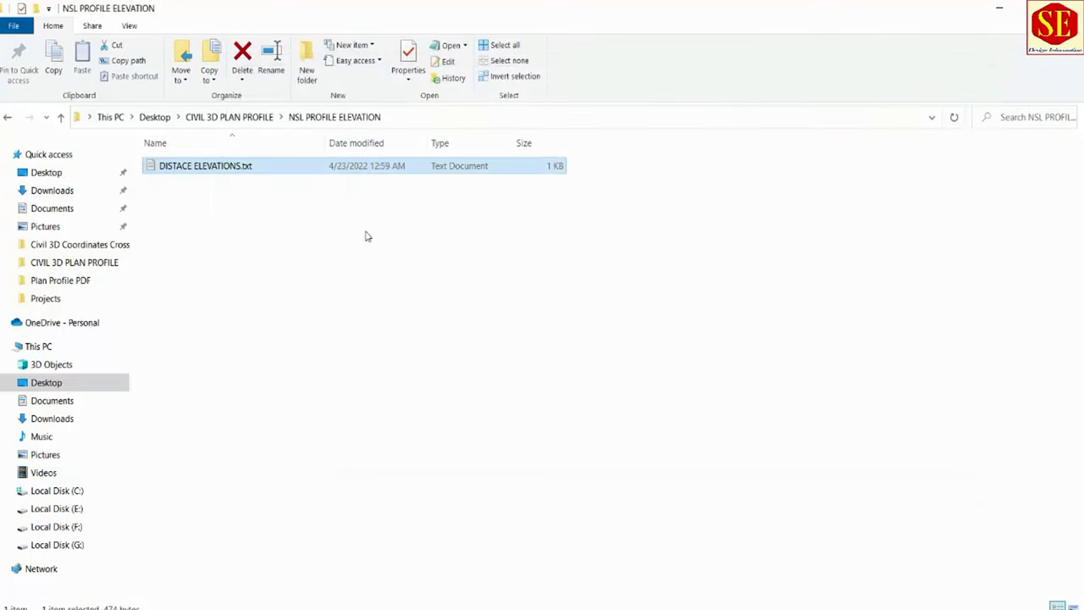
Rename the file to DISTANCE ELEVATIONS.txt and reopen it to check its contents.
right_click(177, 167)
left_click(212, 544)
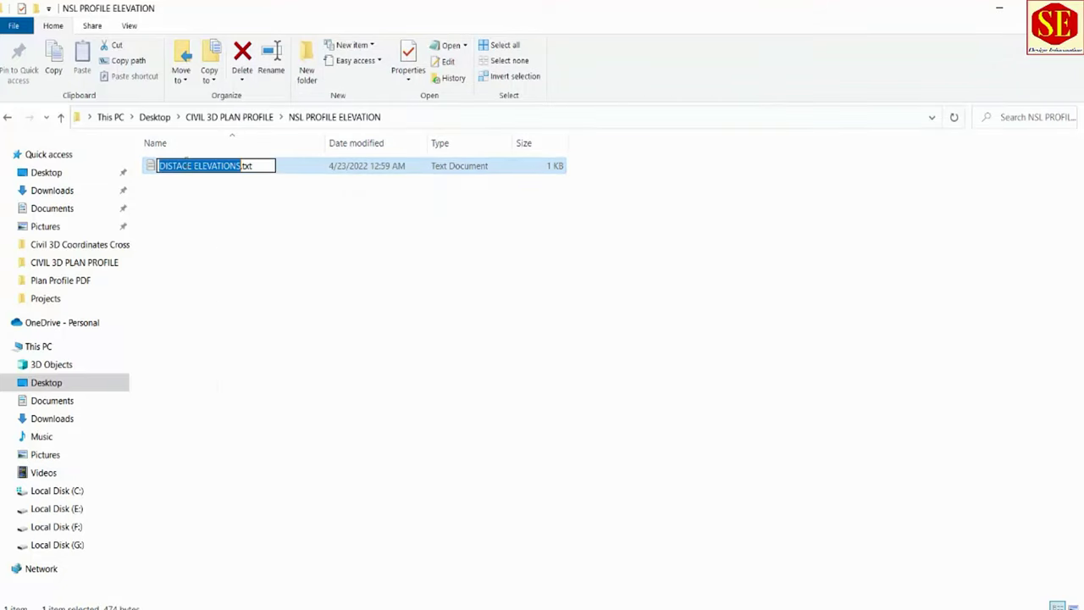
left_click(187, 166)
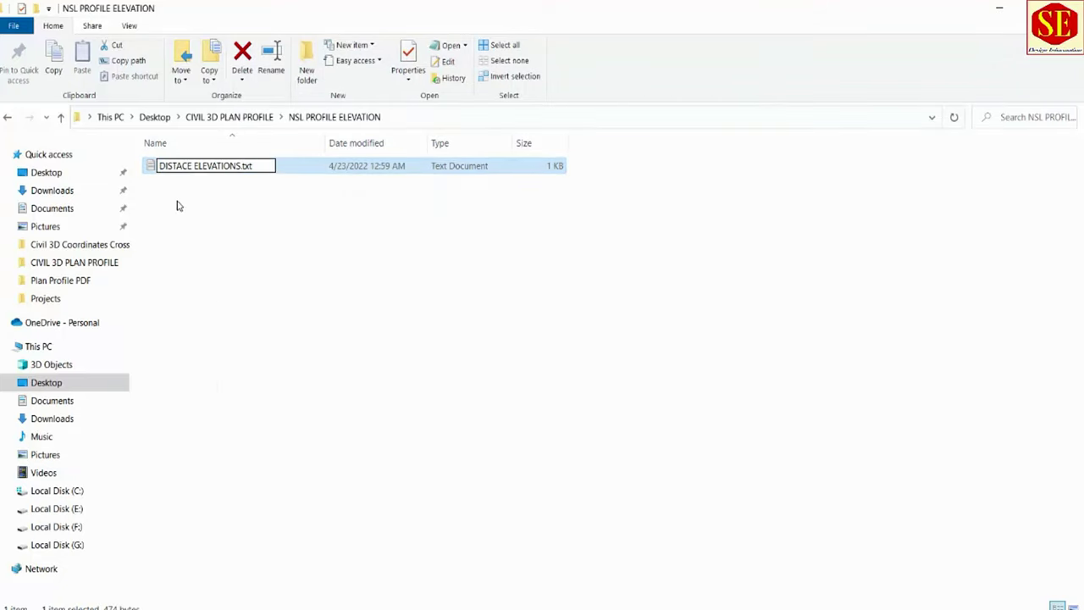
type("N")
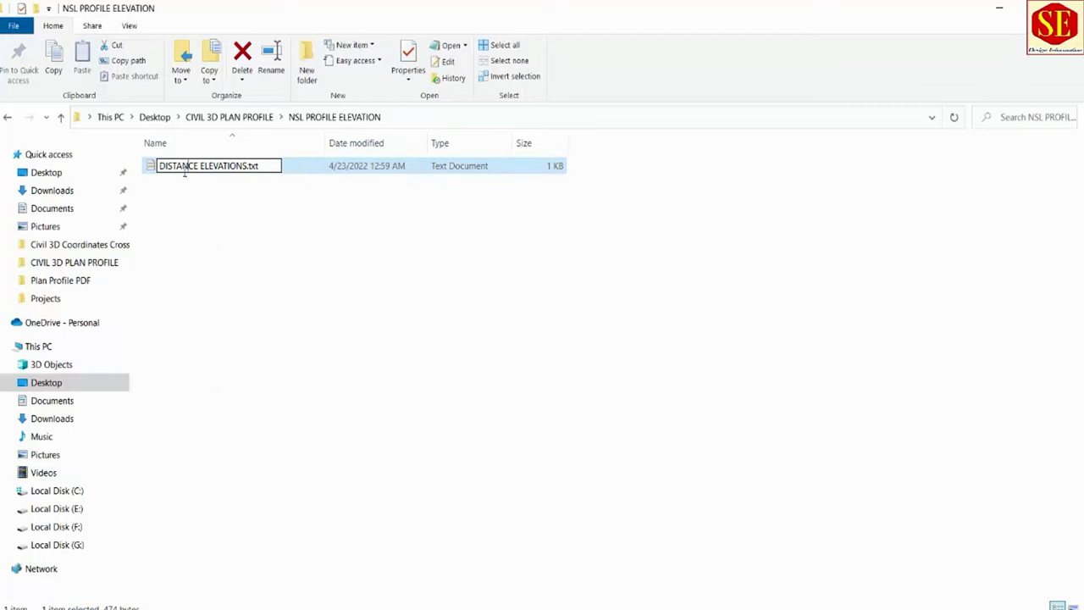
key("Return")
double_click(217, 166)
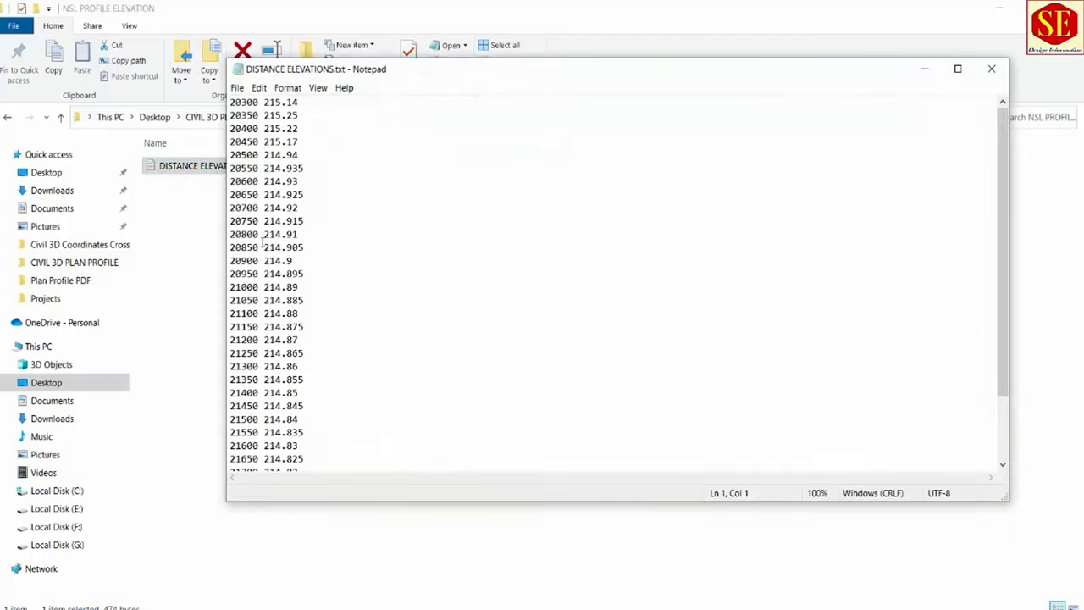
scroll(263, 368, "down", 3)
scroll(267, 362, "up", 3)
Close DISTANCE ELEVATIONS.txt in Notepad and clear the file selection in Explorer.
left_click(991, 70)
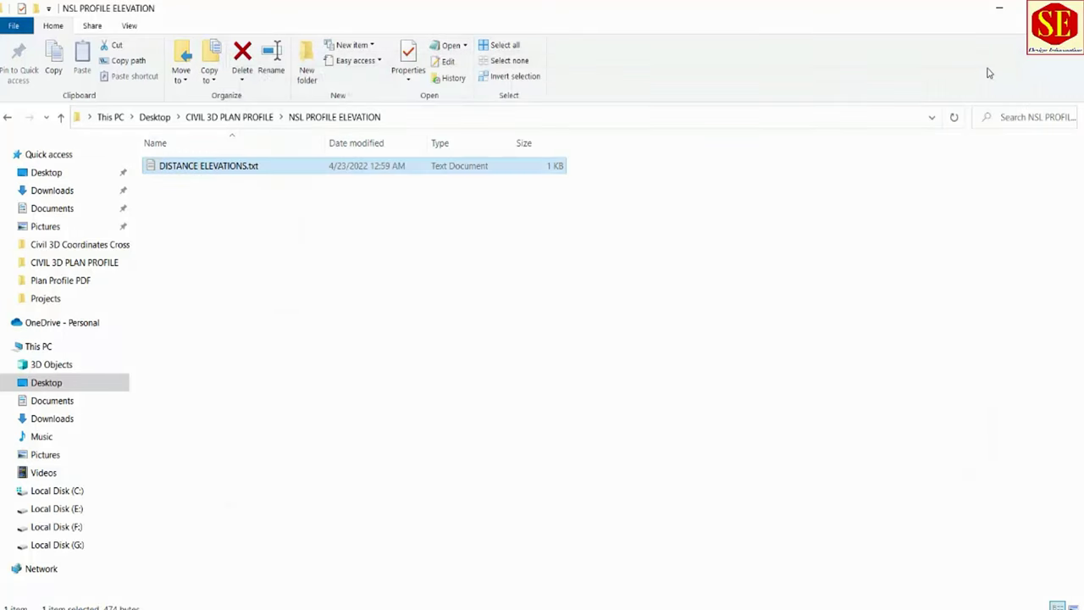
left_click(323, 342)
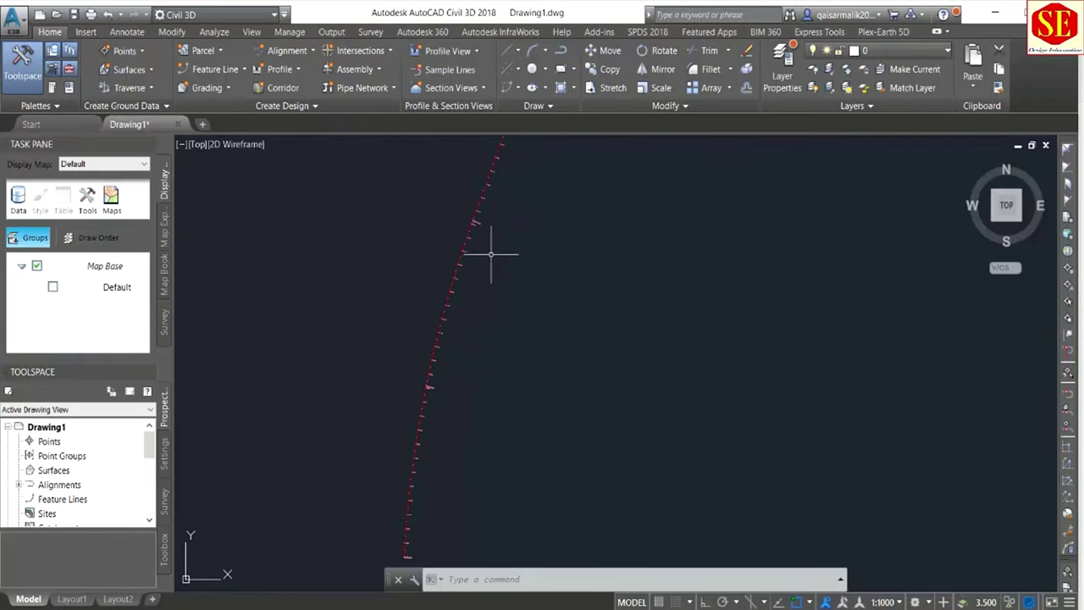
scroll(460, 327, "up", 2)
scroll(460, 322, "up", 1)
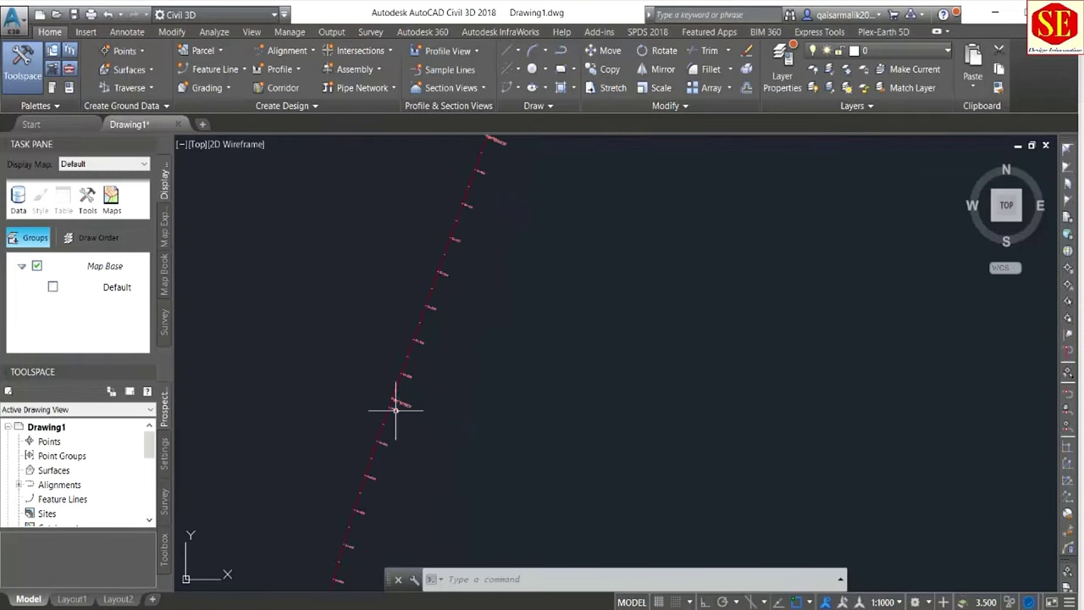
scroll(487, 245, "down", 2)
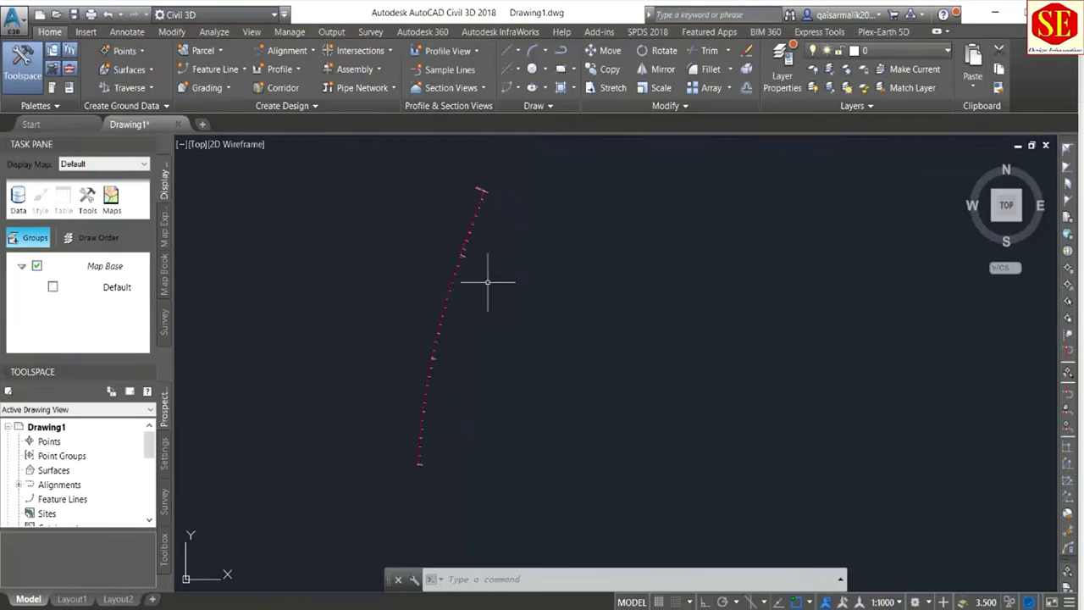
Start a profile import from file and browse to the NSL PROFILE ELEVATION folder.
left_click(282, 69)
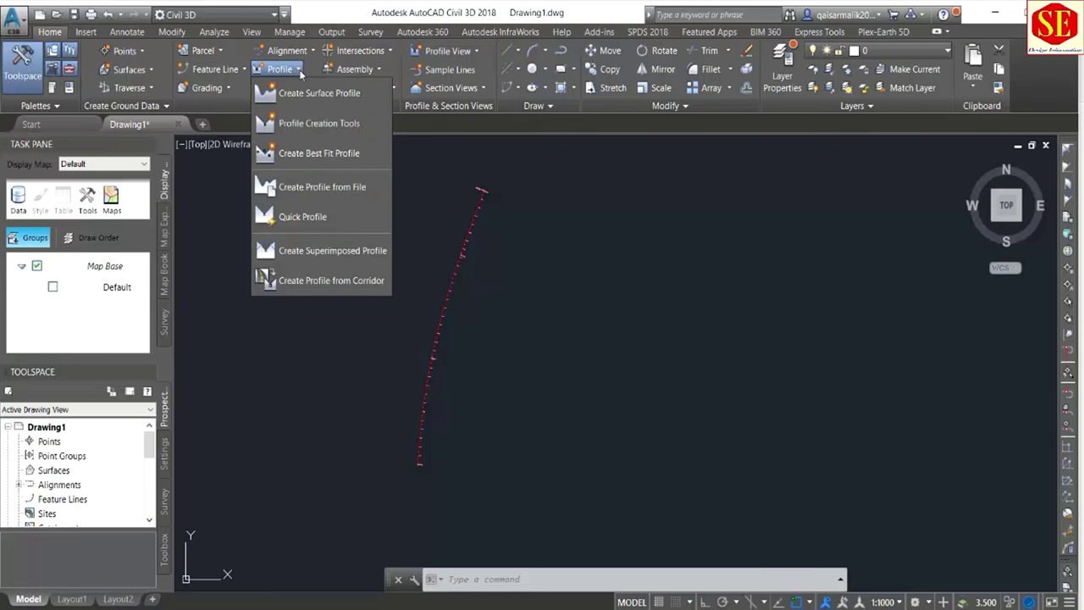
left_click(319, 187)
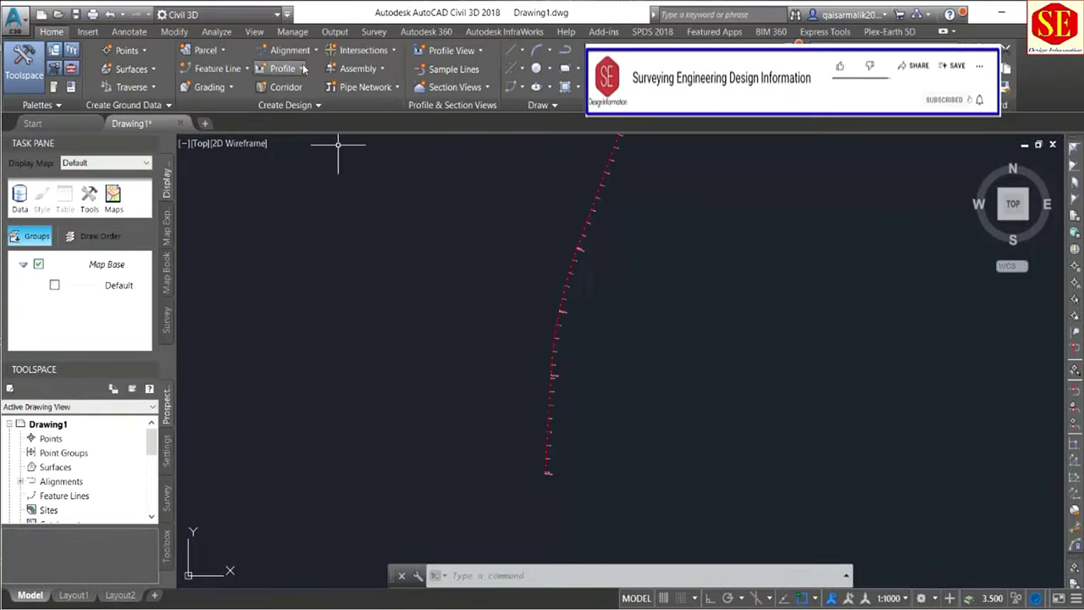
left_click(302, 69)
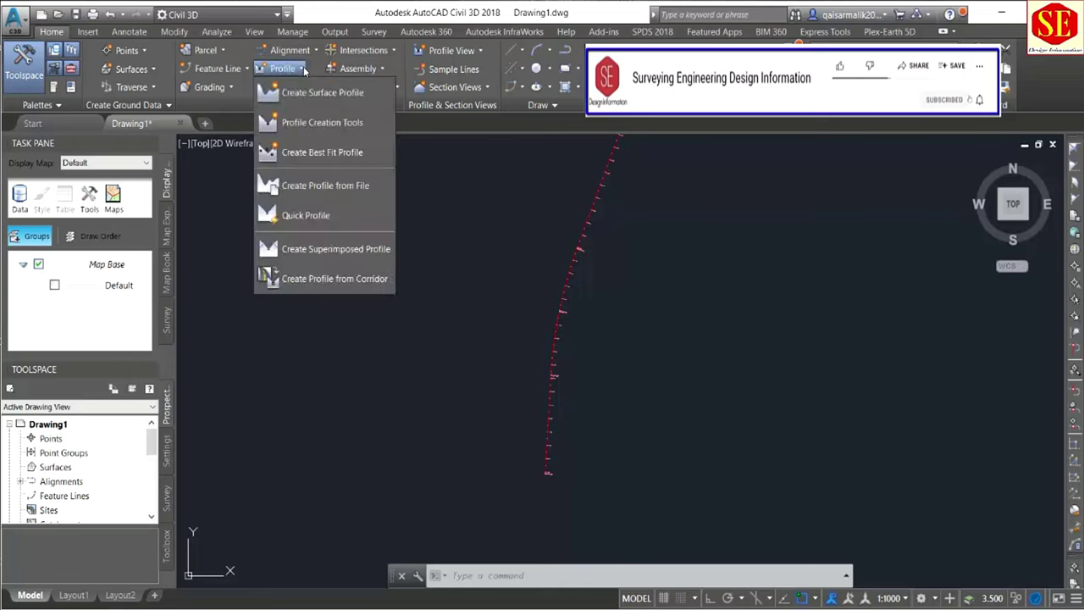
left_click(337, 186)
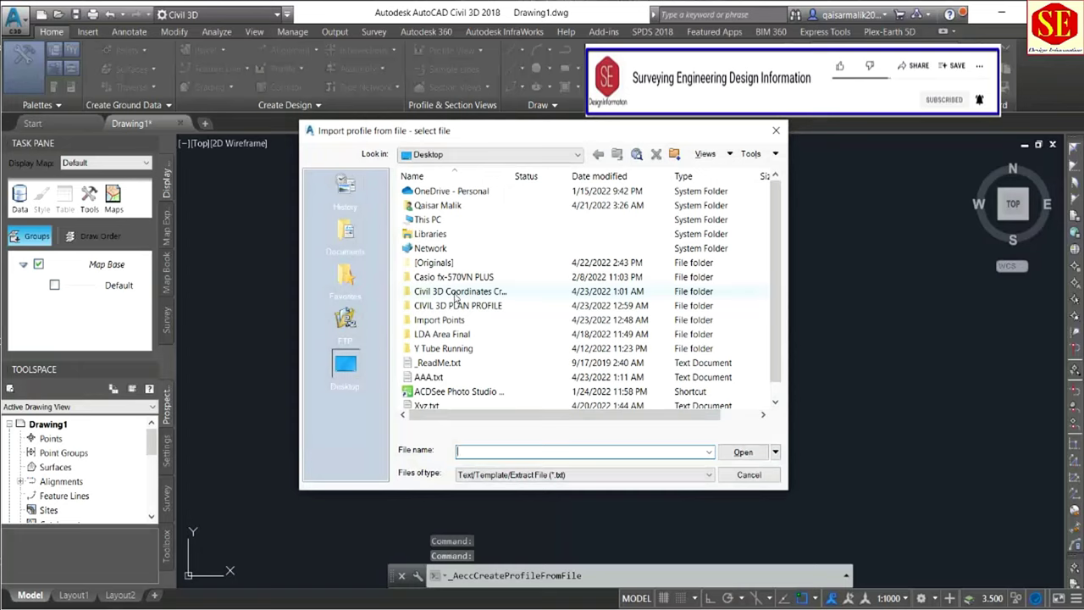
left_click(456, 297)
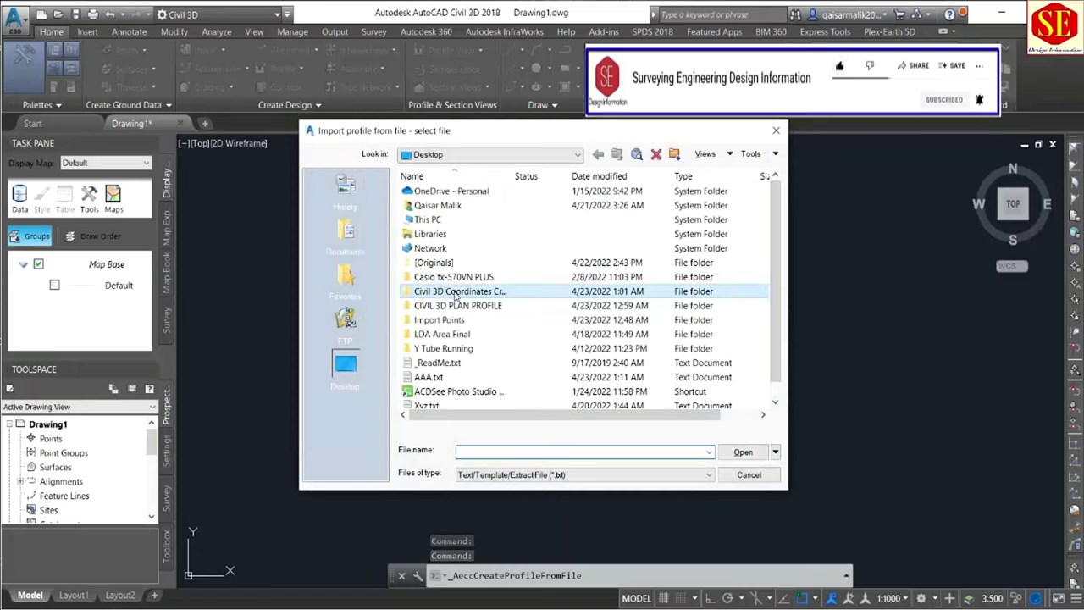
left_click(456, 296)
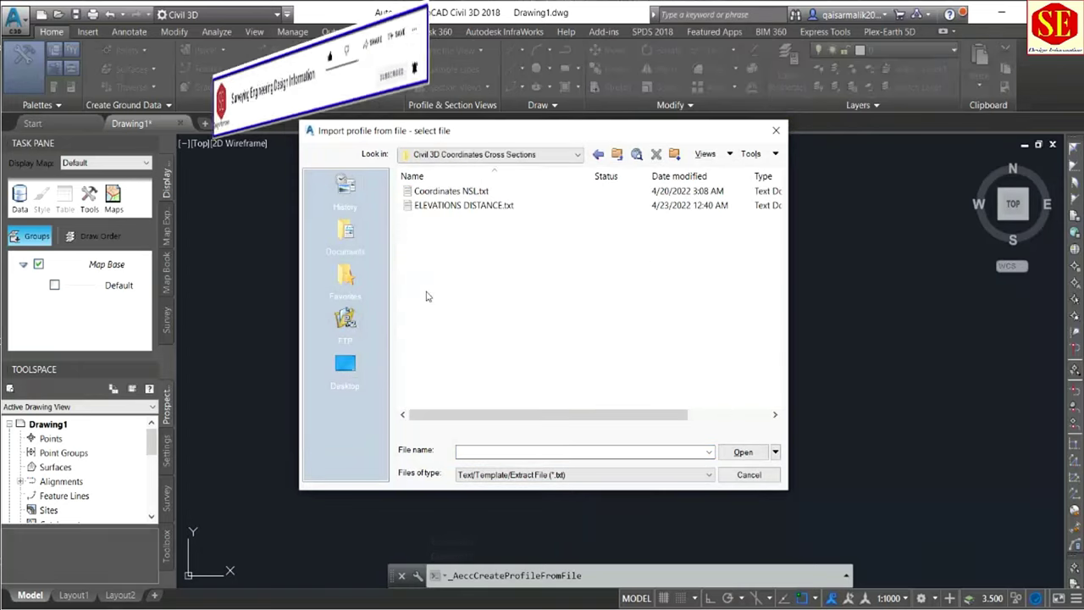
double_click(432, 293)
key("BackSpace")
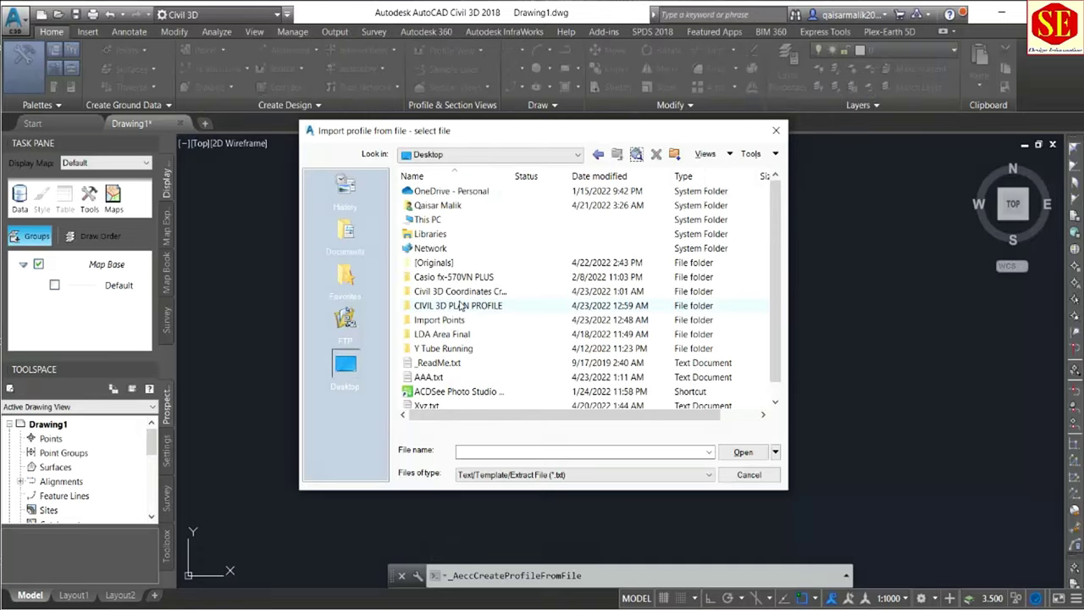
double_click(449, 309)
double_click(462, 191)
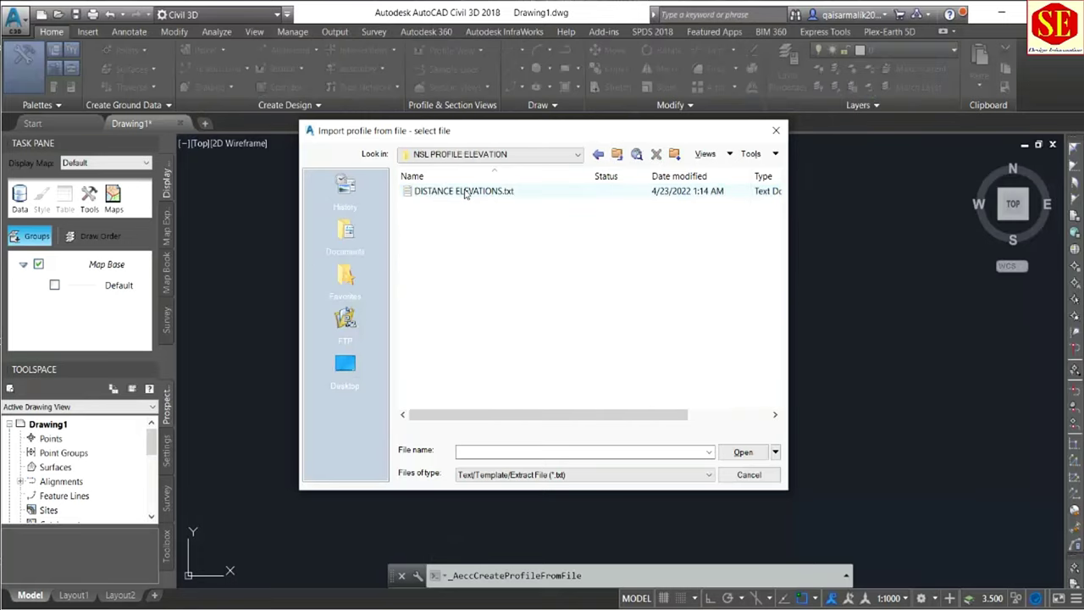
Preview DISTANCE ELEVATIONS.txt in Notepad, then select it for import.
left_click(442, 195)
right_click(441, 193)
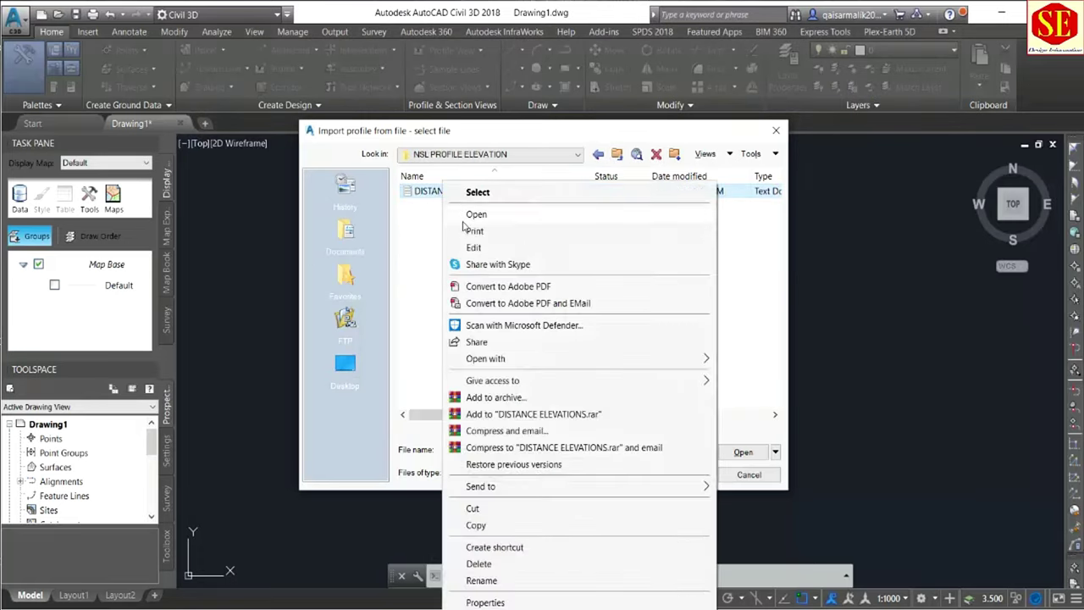
left_click(471, 214)
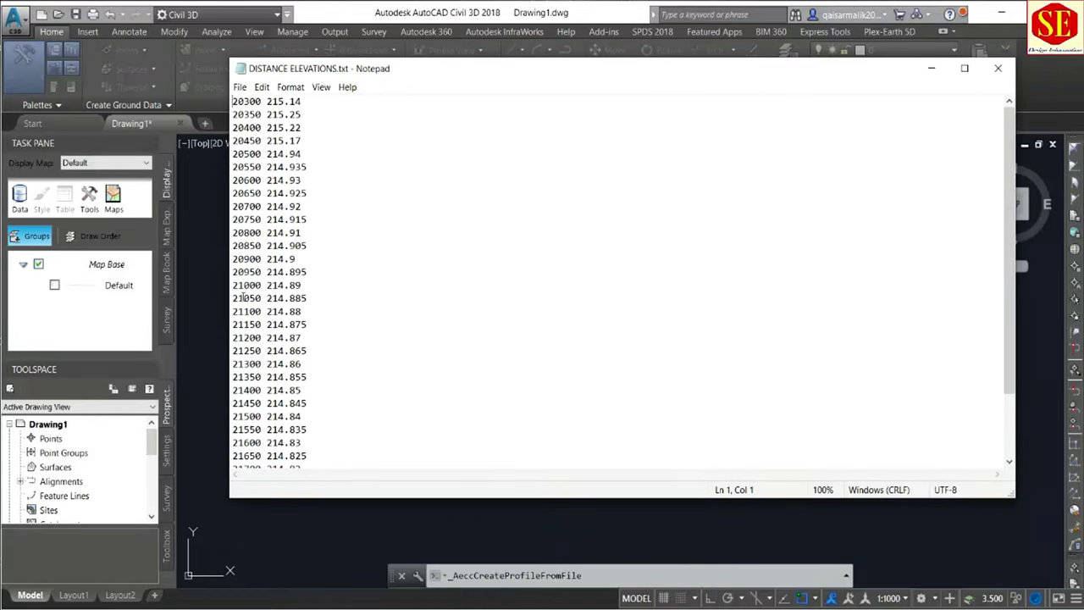
left_click(998, 67)
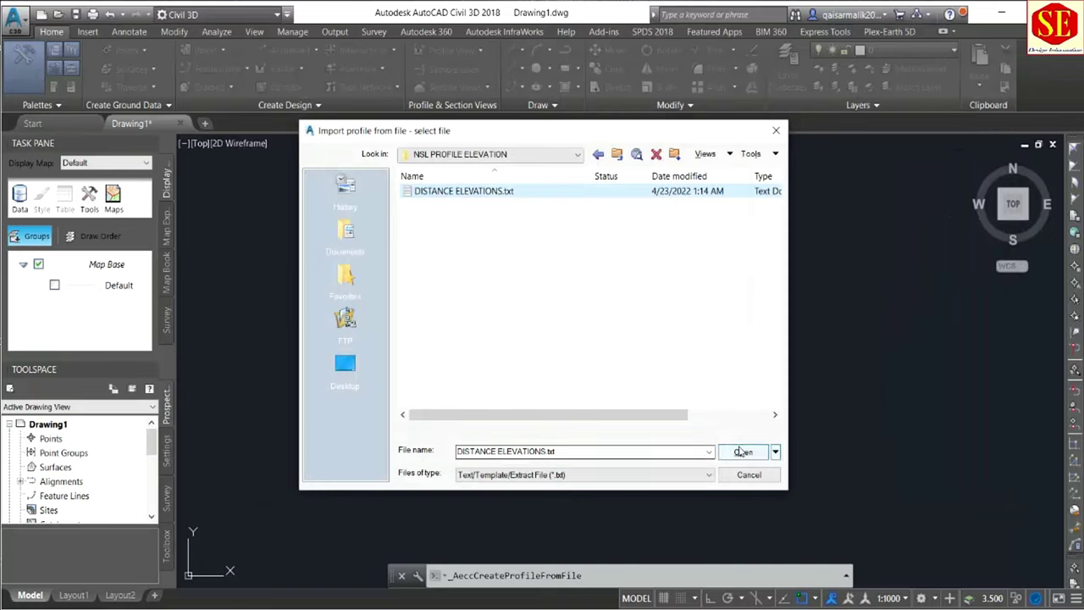
left_click(750, 452)
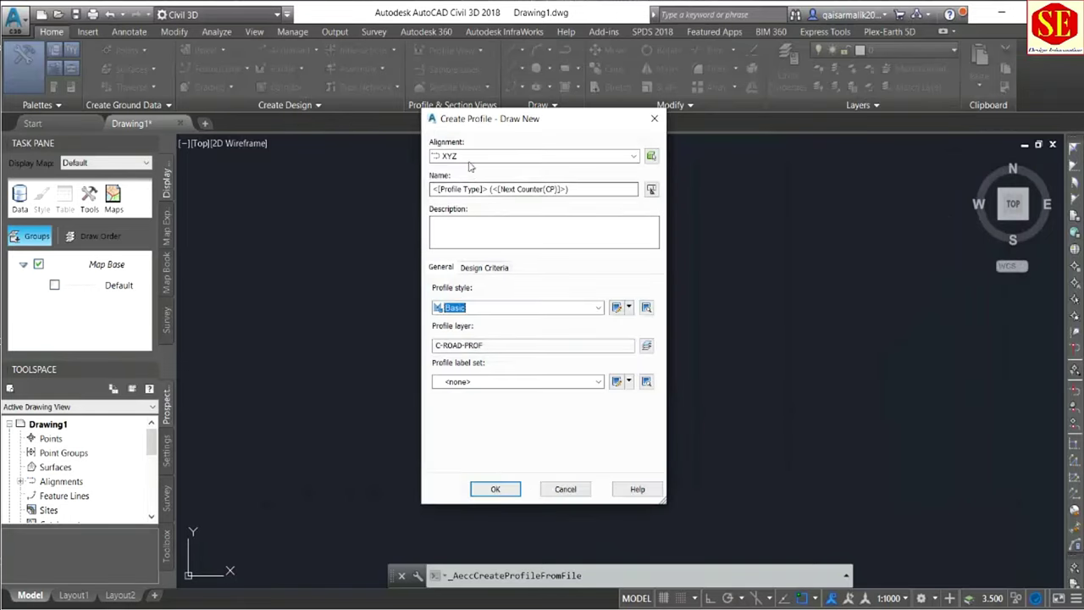
Create profile ABS on alignment XYZ using the Complete Label Set.
left_click(458, 159)
left_click(462, 168)
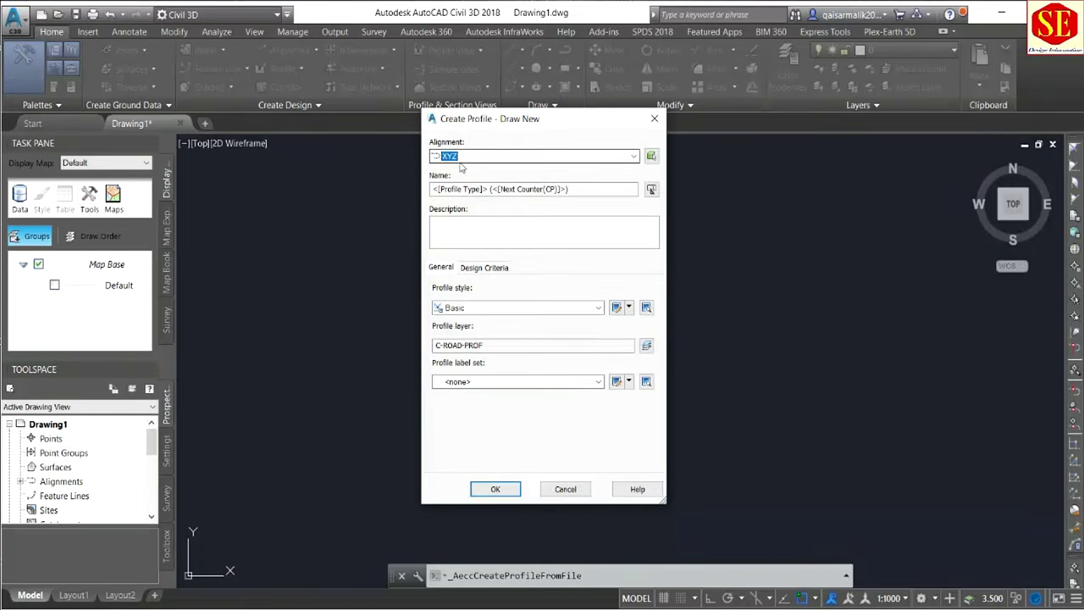
left_click_drag(636, 189, 357, 189)
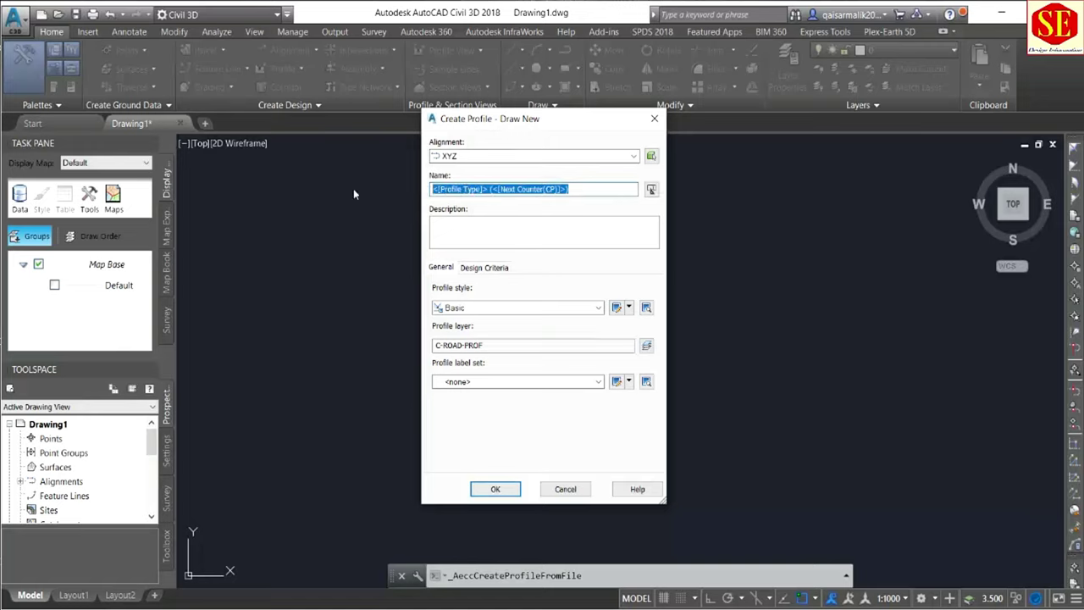
type("ABS")
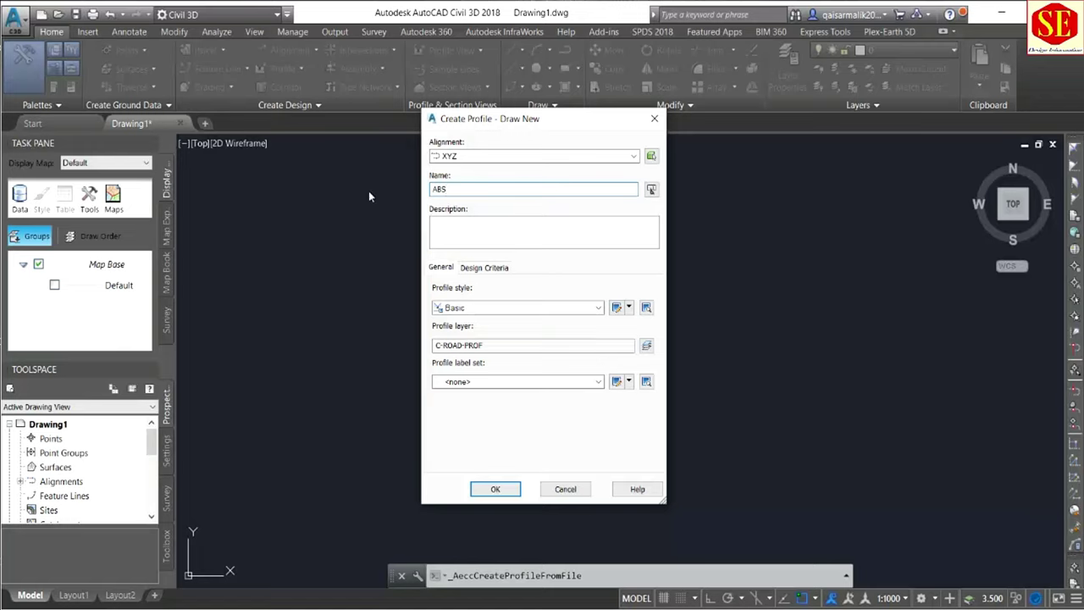
left_click(492, 381)
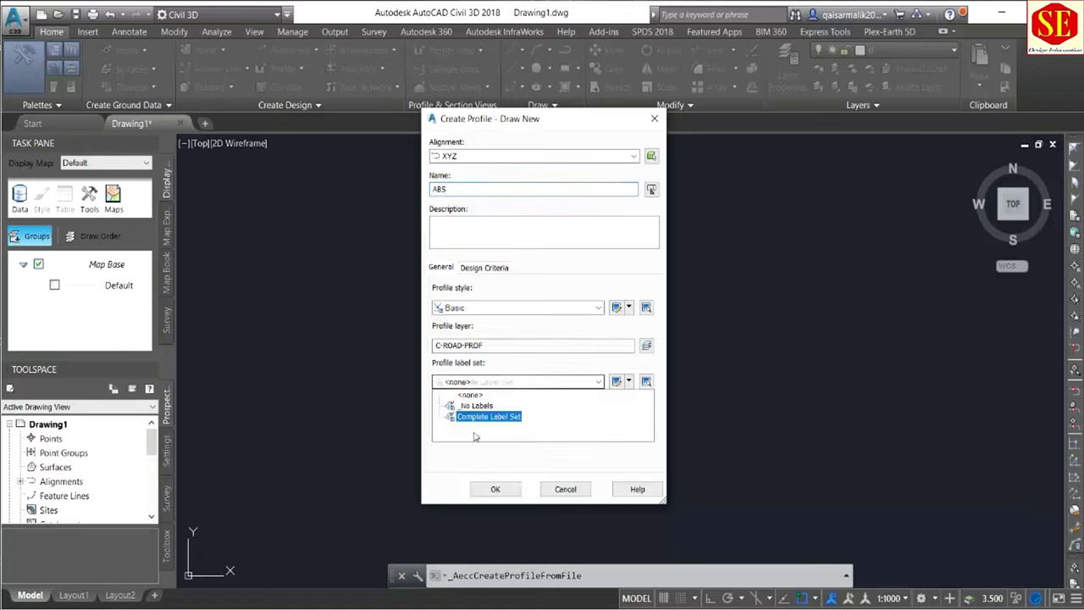
left_click(479, 416)
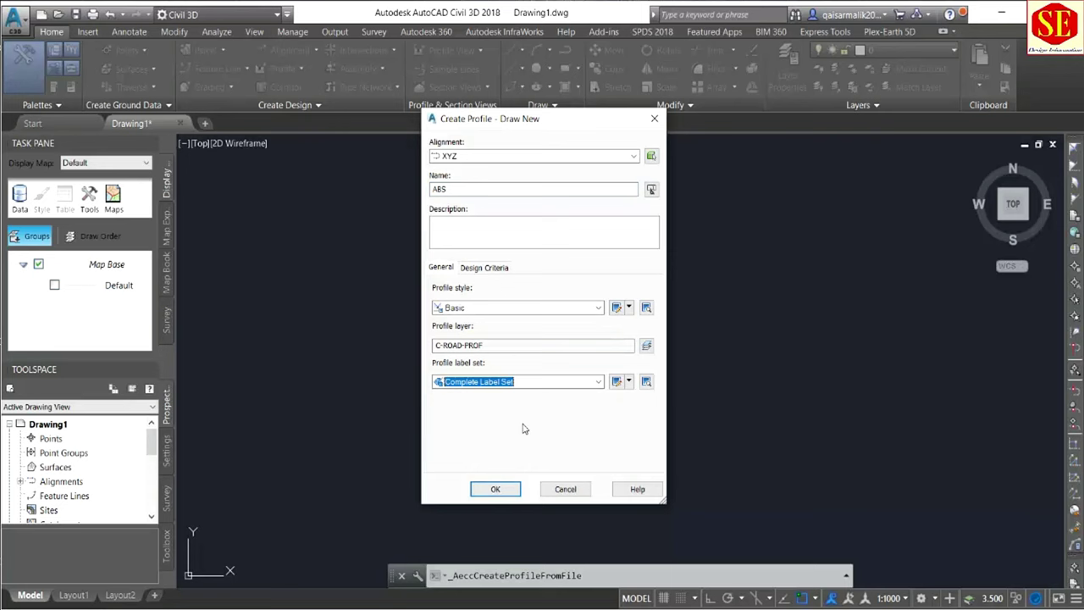
left_click(495, 489)
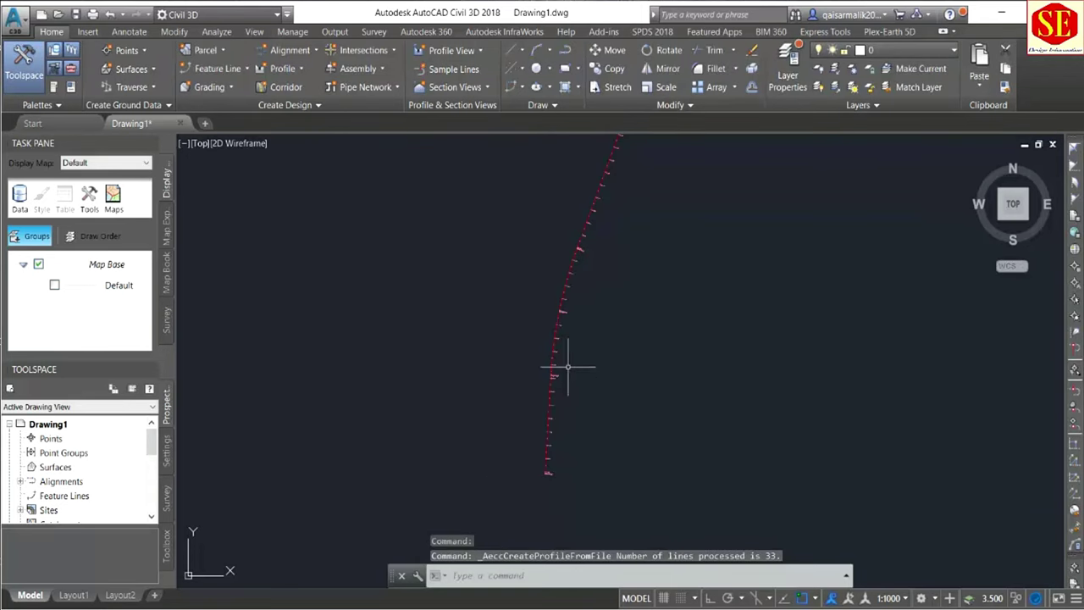
middle_click_drag(568, 367, 520, 285)
Create a profile view for alignment XYZ, reviewing its profile display and data band settings.
scroll(521, 222, "down", 2)
scroll(542, 355, "down", 2)
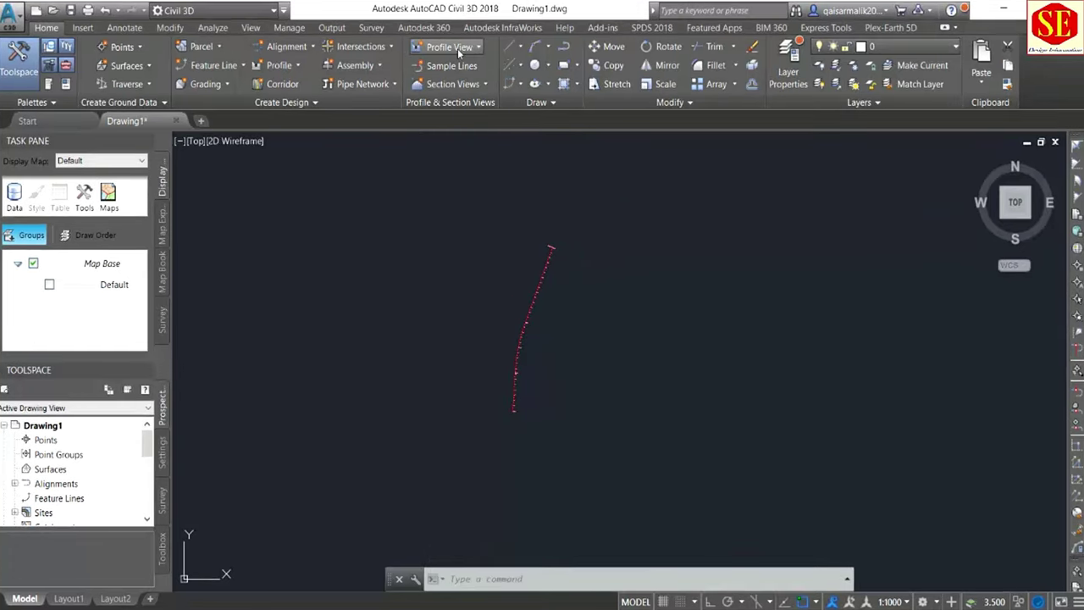
left_click(458, 50)
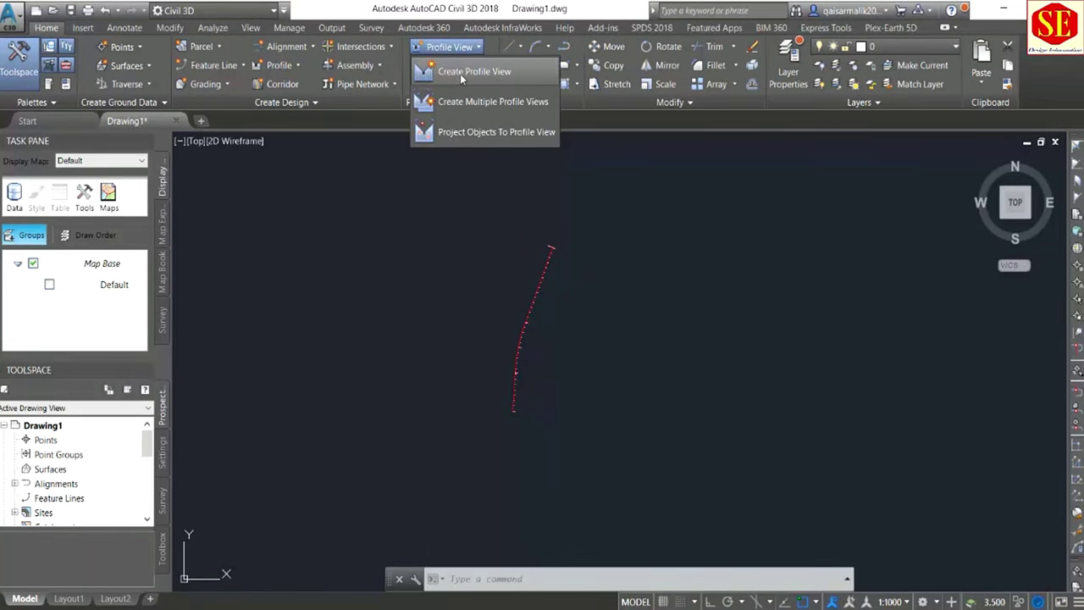
left_click(463, 74)
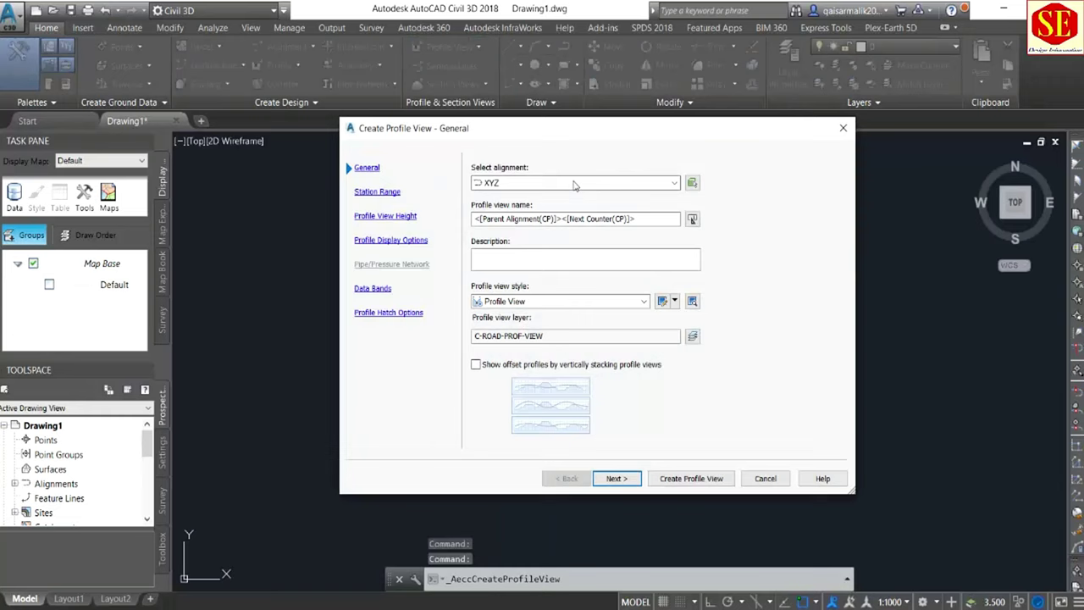
left_click(574, 185)
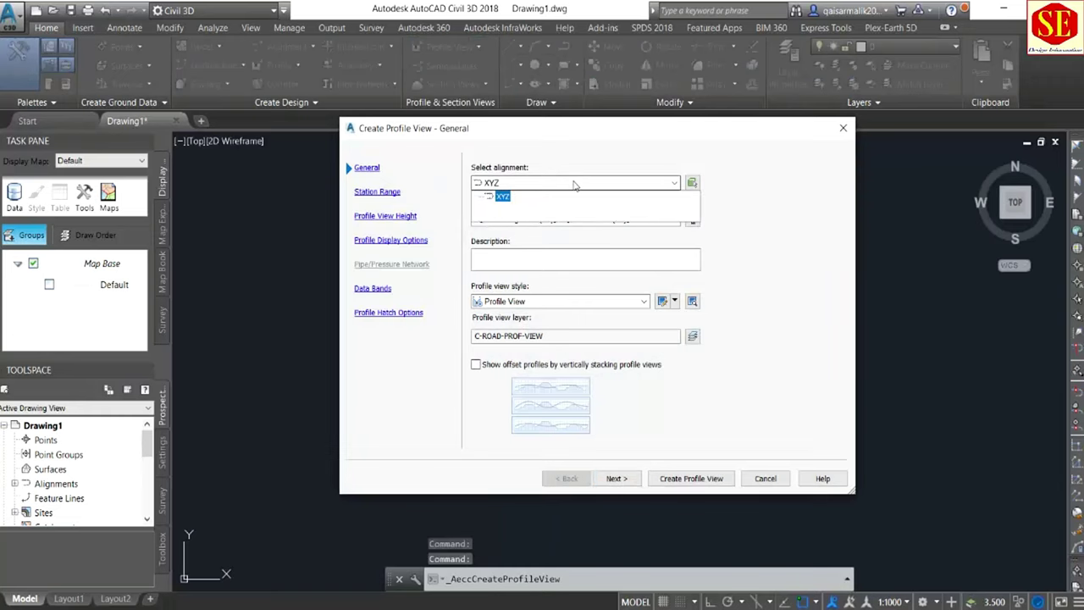
left_click(575, 193)
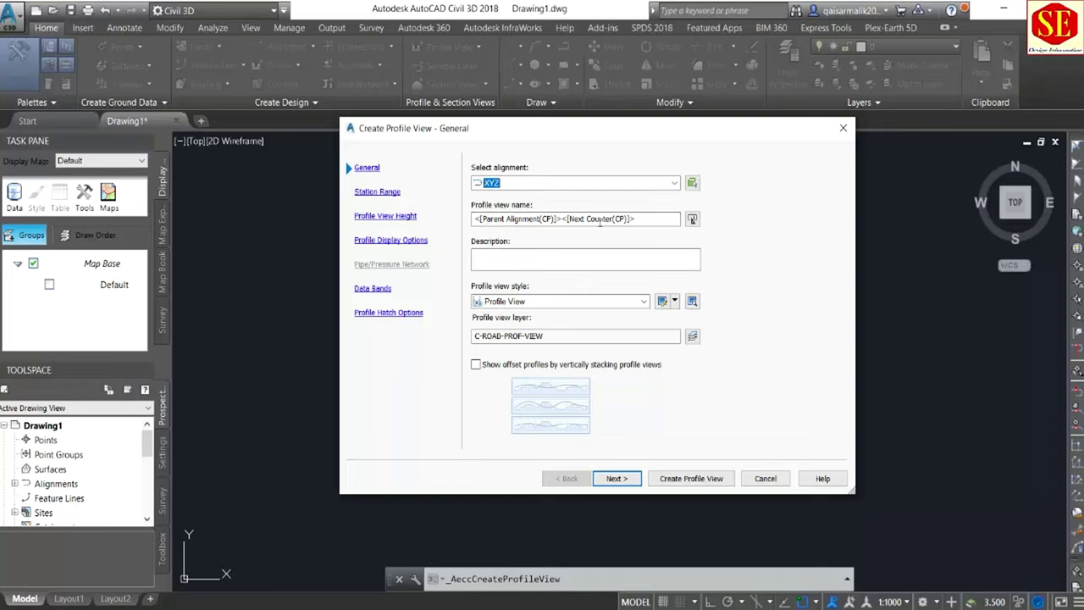
left_click(389, 242)
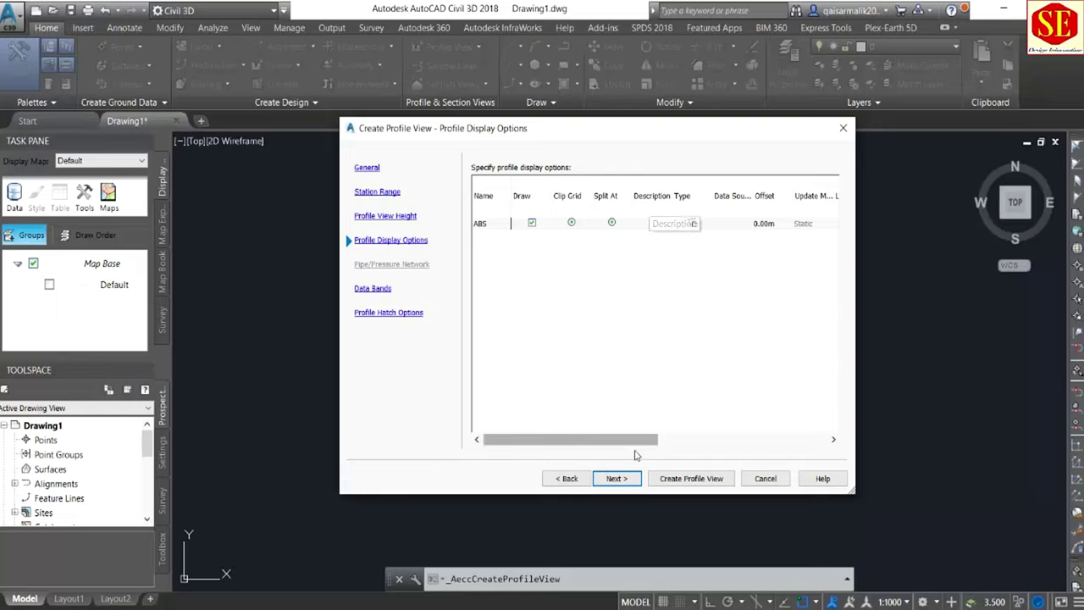
left_click(625, 480)
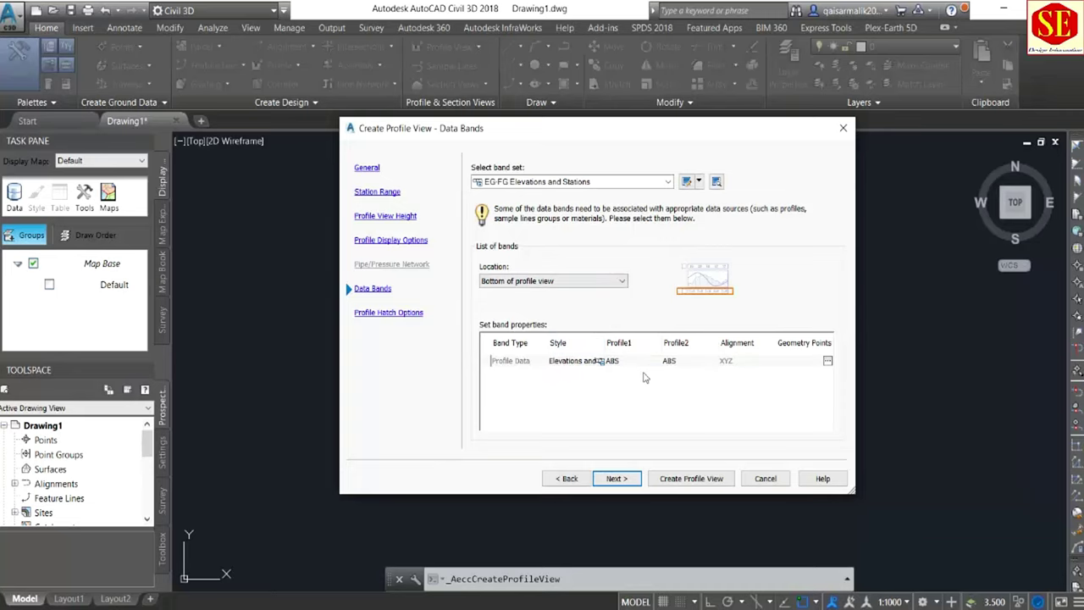
left_click(678, 480)
left_click(689, 313)
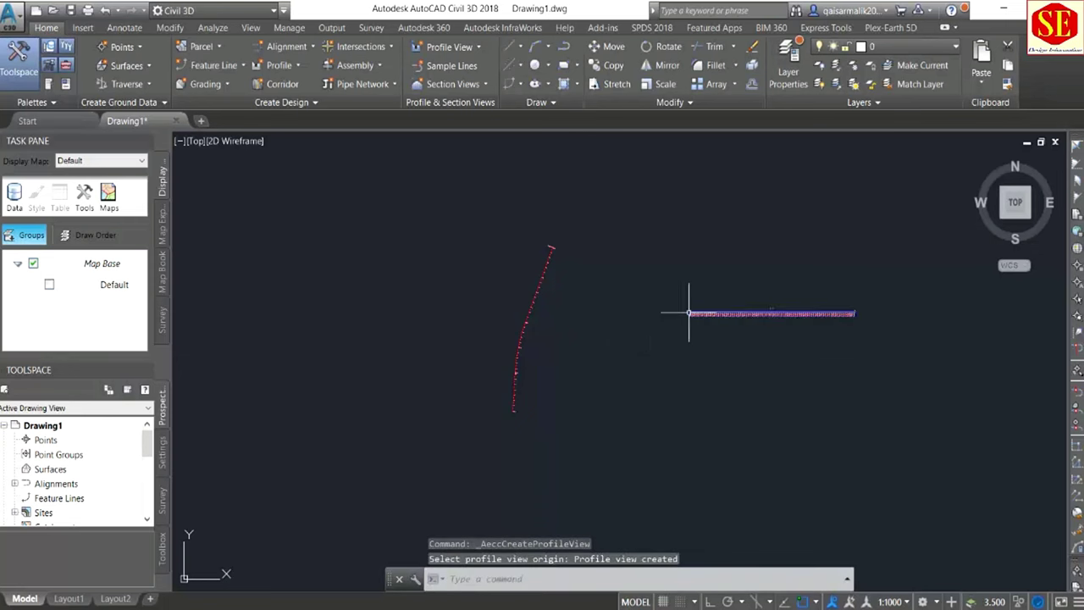
scroll(750, 302, "up", 3)
scroll(358, 303, "up", 2)
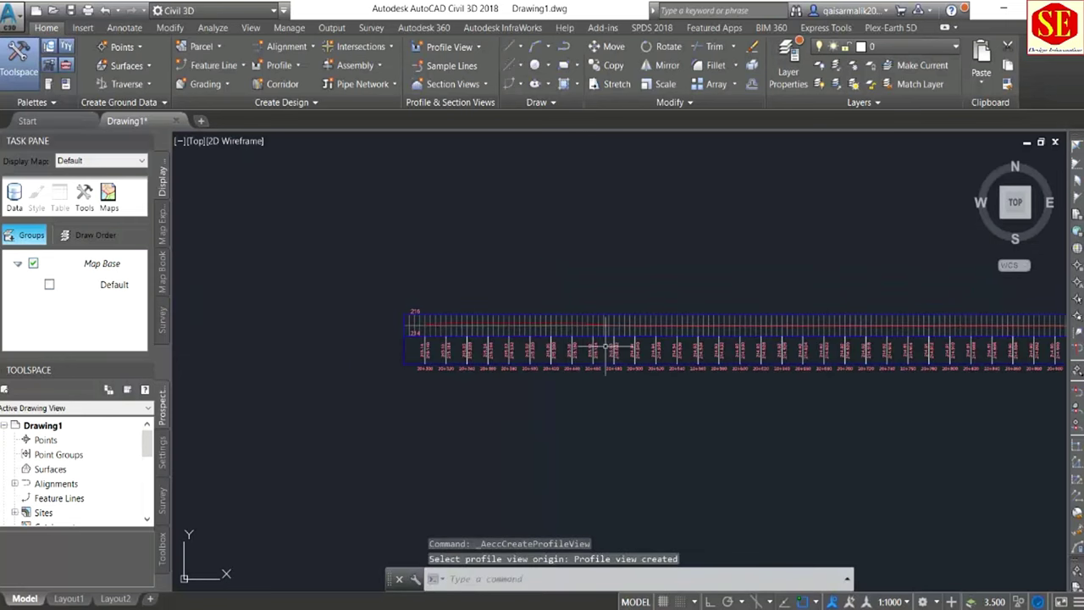
scroll(465, 340, "up", 5)
scroll(339, 314, "up", 2)
middle_click_drag(242, 283, 423, 283)
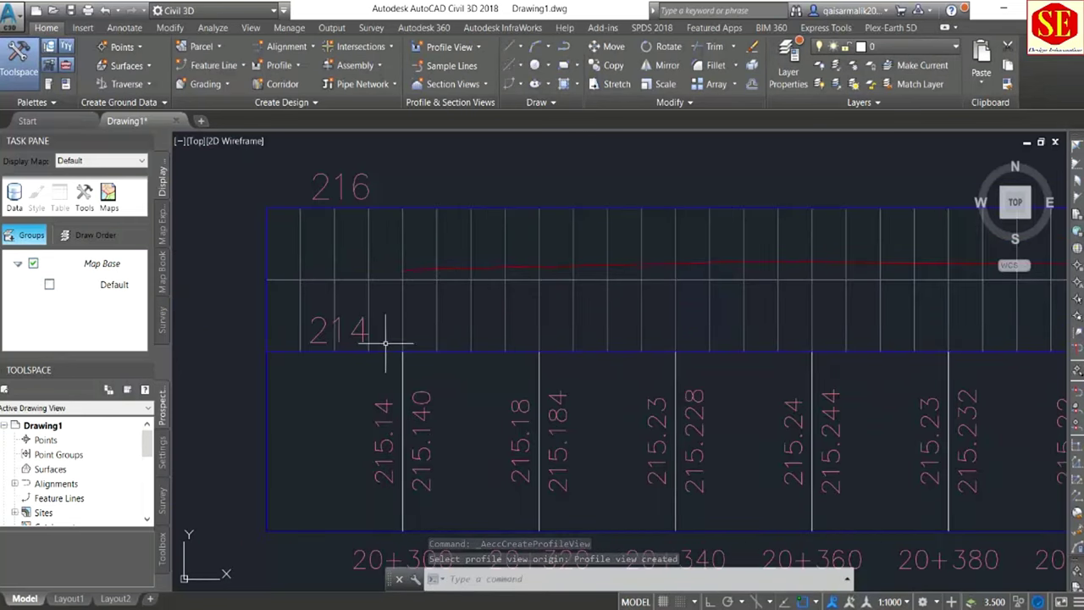
scroll(386, 344, "down", 5)
middle_click_drag(385, 343, 293, 402)
scroll(474, 440, "down", 2)
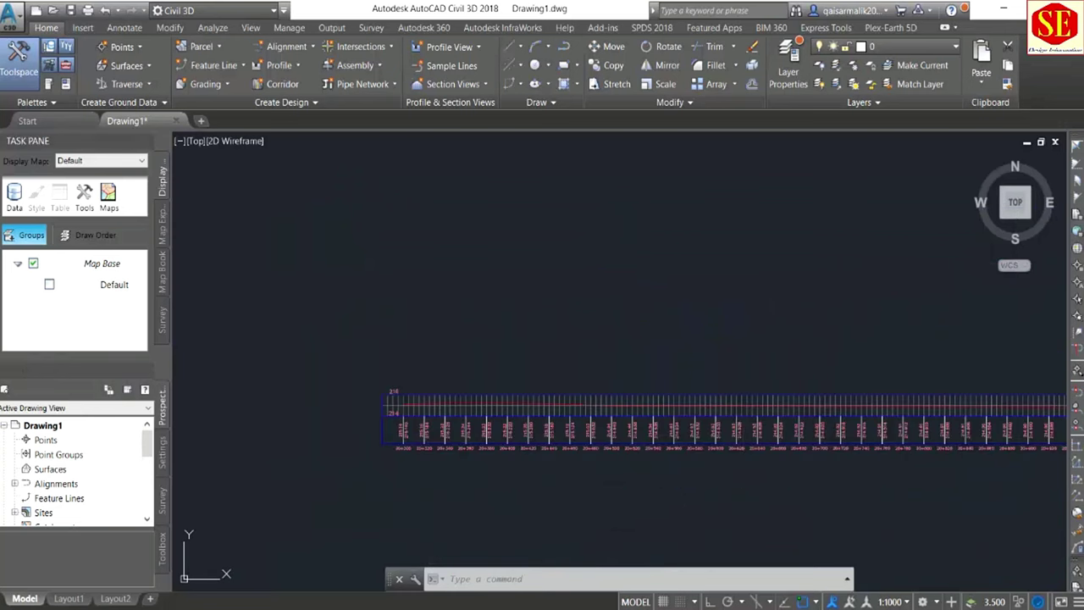
scroll(840, 416, "up", 2)
scroll(842, 387, "up", 1)
scroll(842, 387, "up", 3)
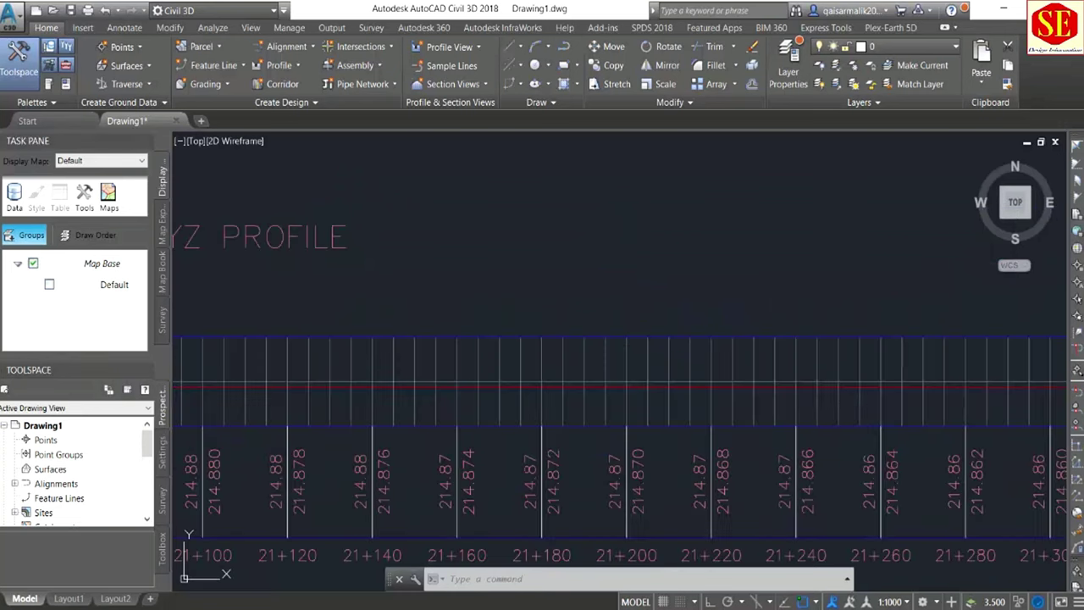
scroll(416, 356, "down", 2)
scroll(670, 339, "down", 3)
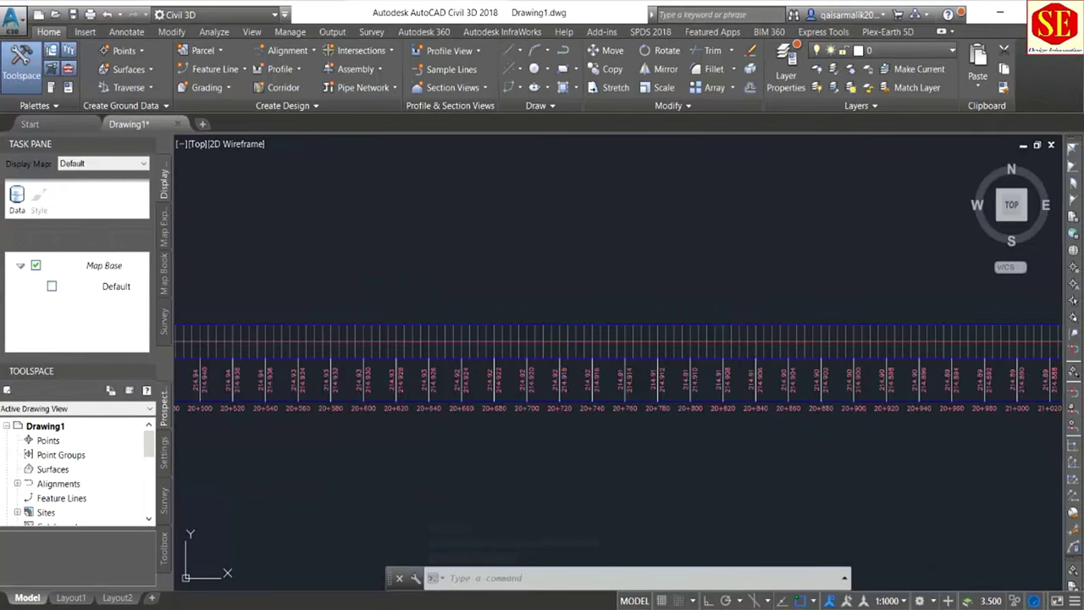
scroll(387, 314, "down", 3)
scroll(267, 332, "up", 3)
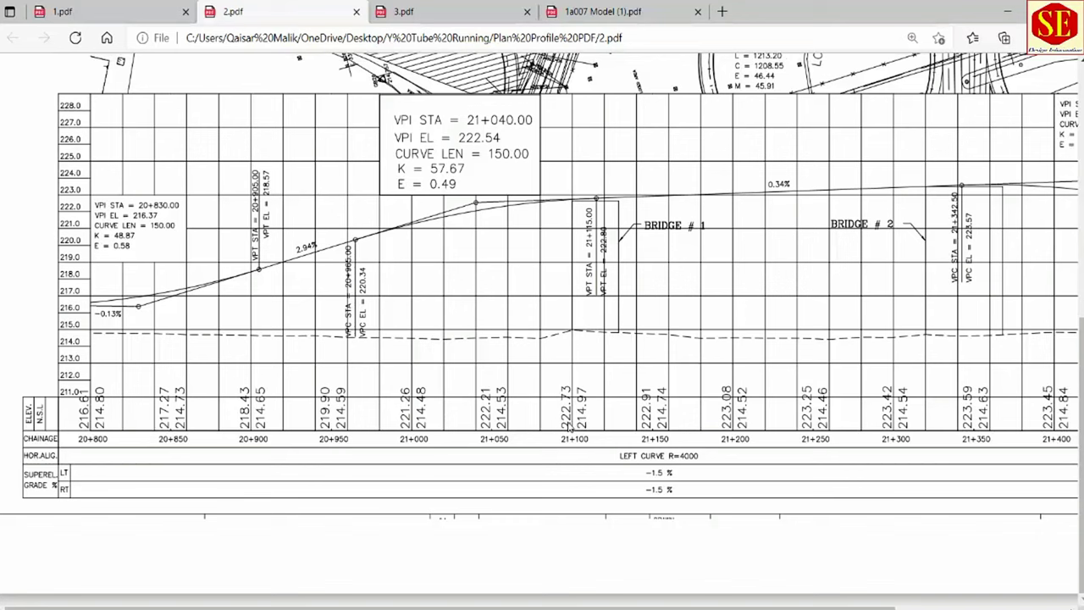
left_click_drag(626, 607, 798, 608)
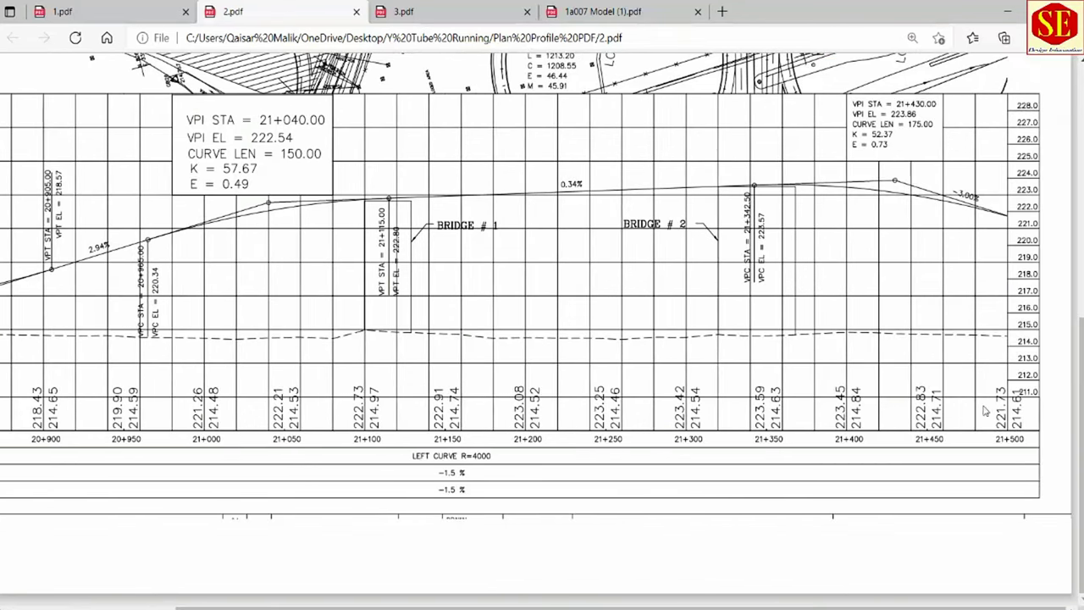
left_click(403, 11)
scroll(336, 523, "up", 1, "ctrl")
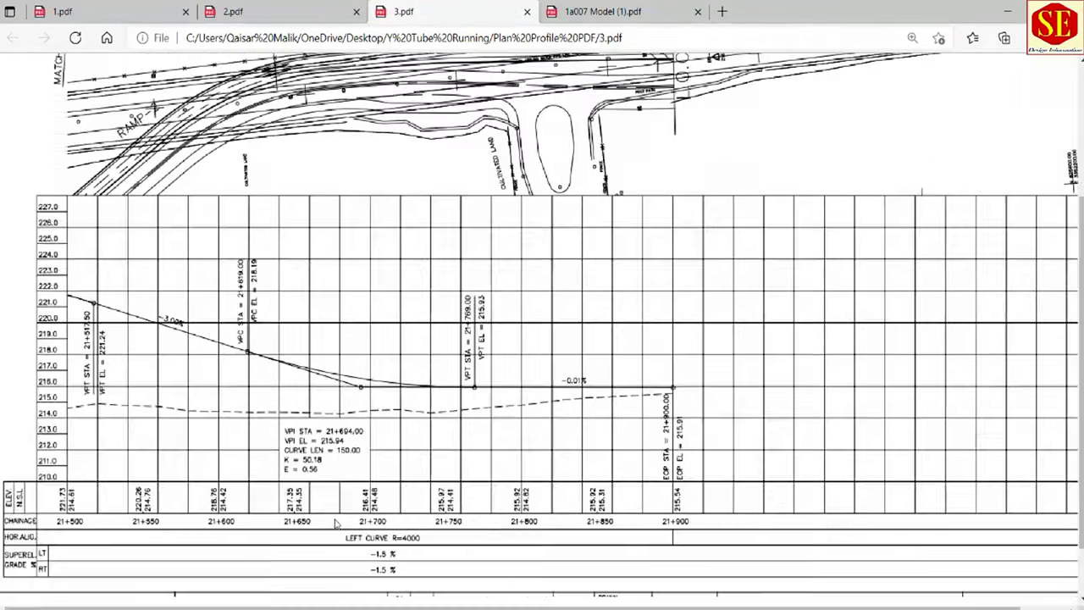
scroll(336, 524, "up", 1, "ctrl")
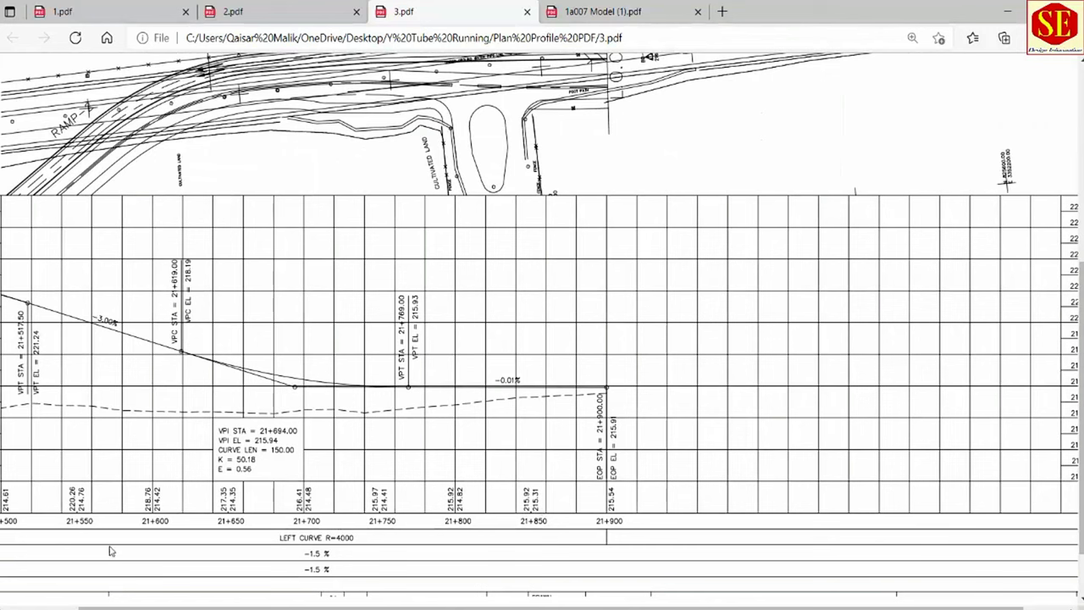
scroll(181, 577, "left", 1)
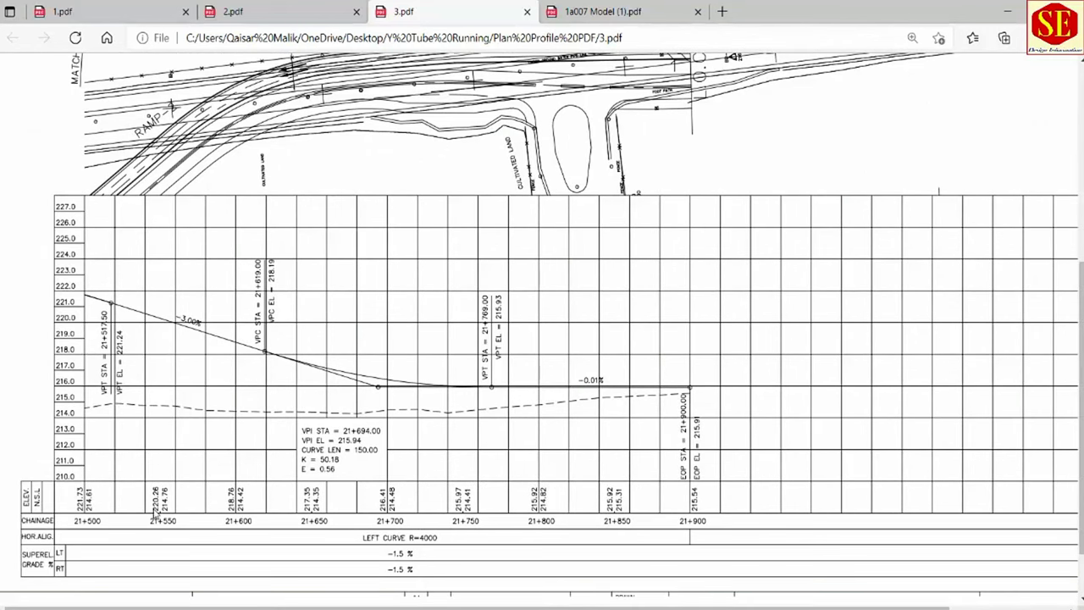
left_click(288, 12)
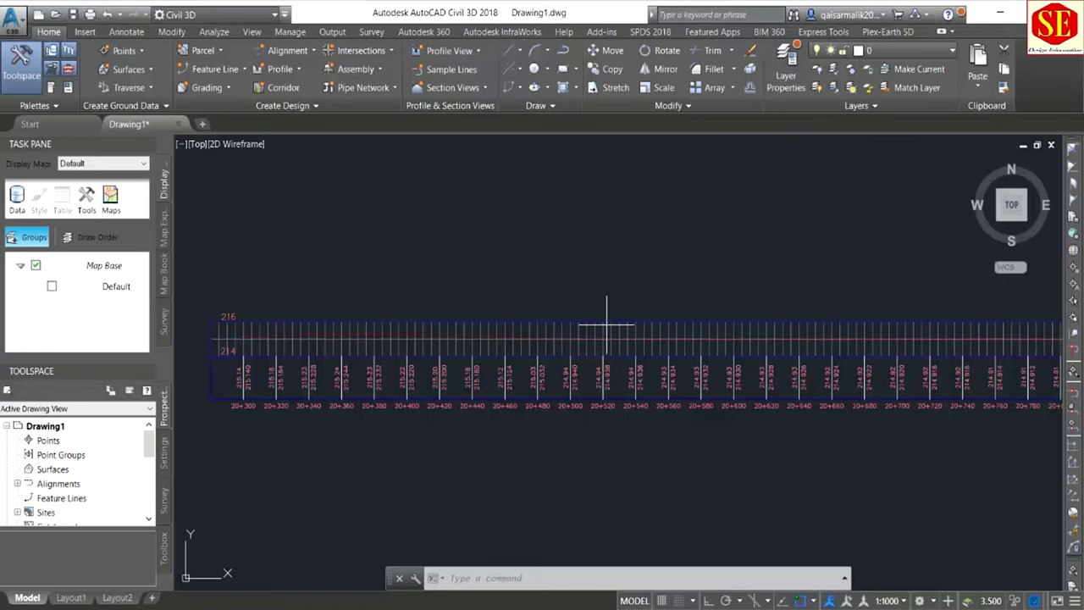
Set profile view XYZ1 to a user-specified elevation range with maximum 226 m.
left_click(602, 322)
left_click(606, 315)
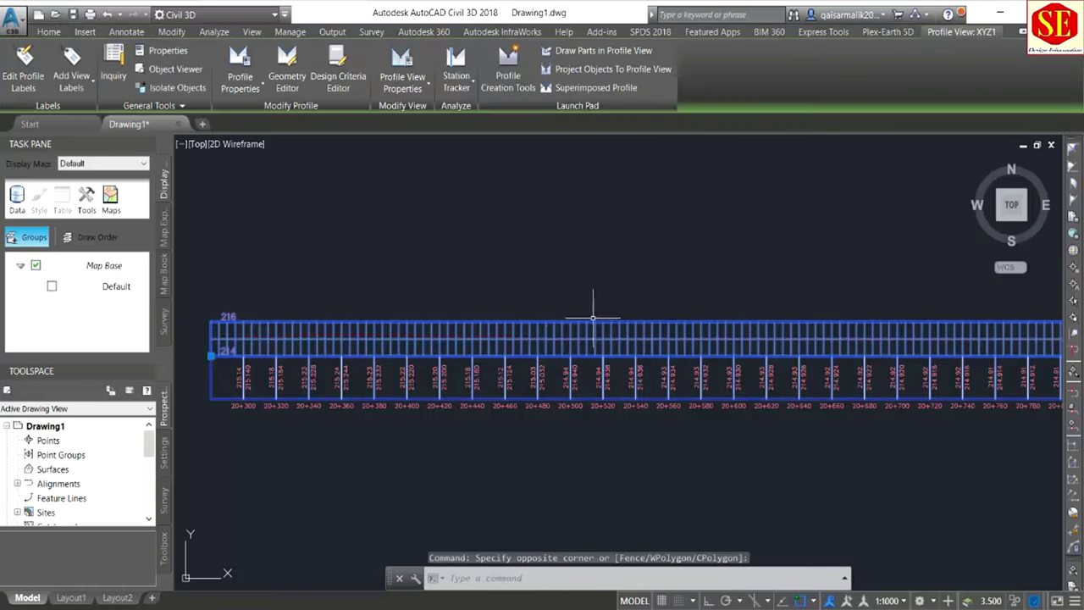
left_click(411, 91)
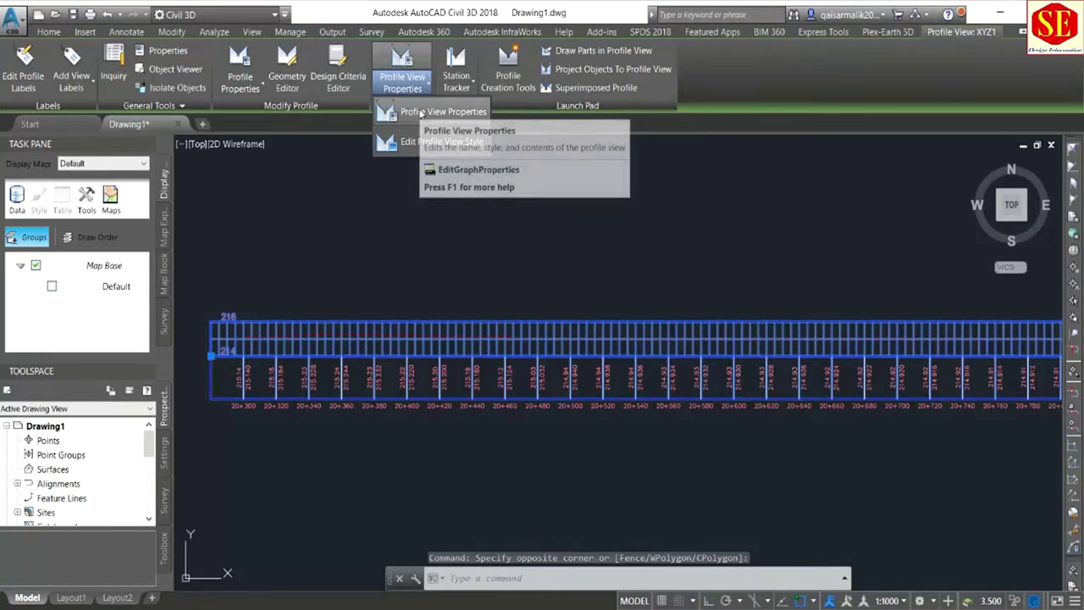
left_click(420, 114)
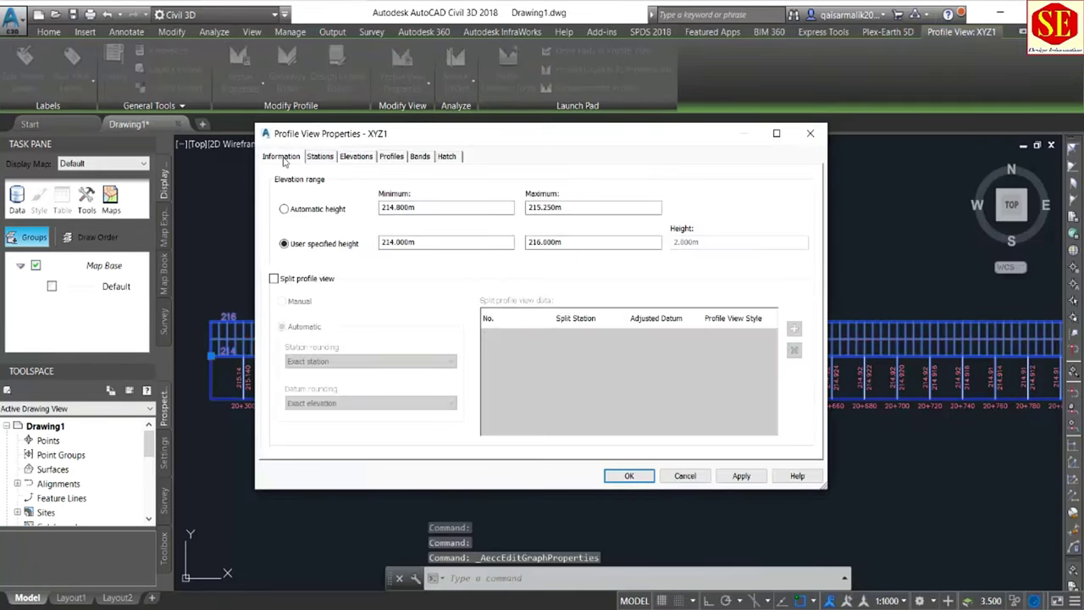
left_click(298, 158)
left_click(320, 157)
left_click(353, 159)
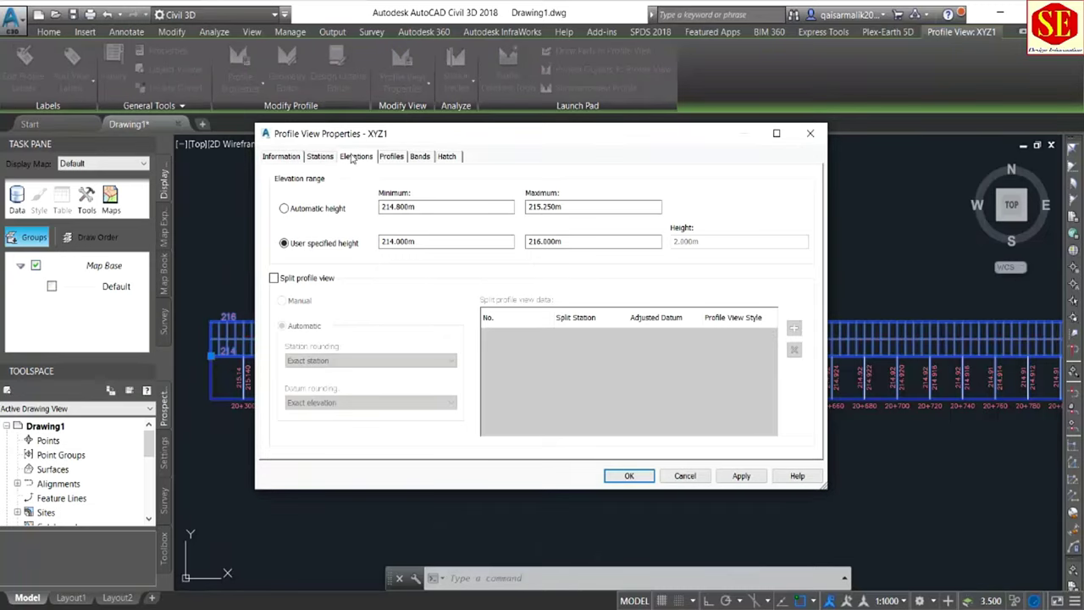
left_click(303, 209)
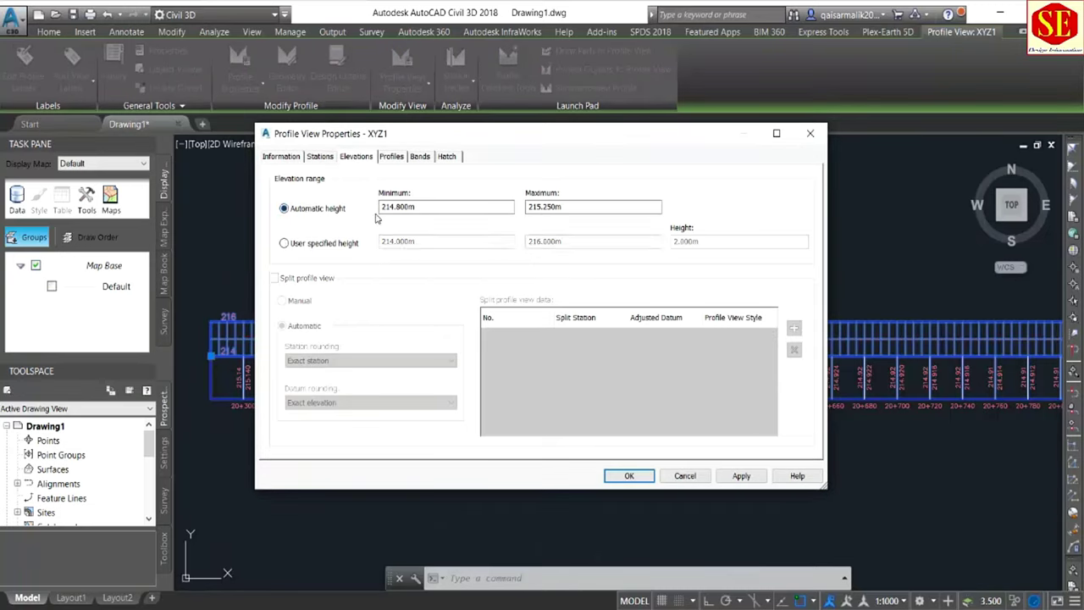
left_click(312, 246)
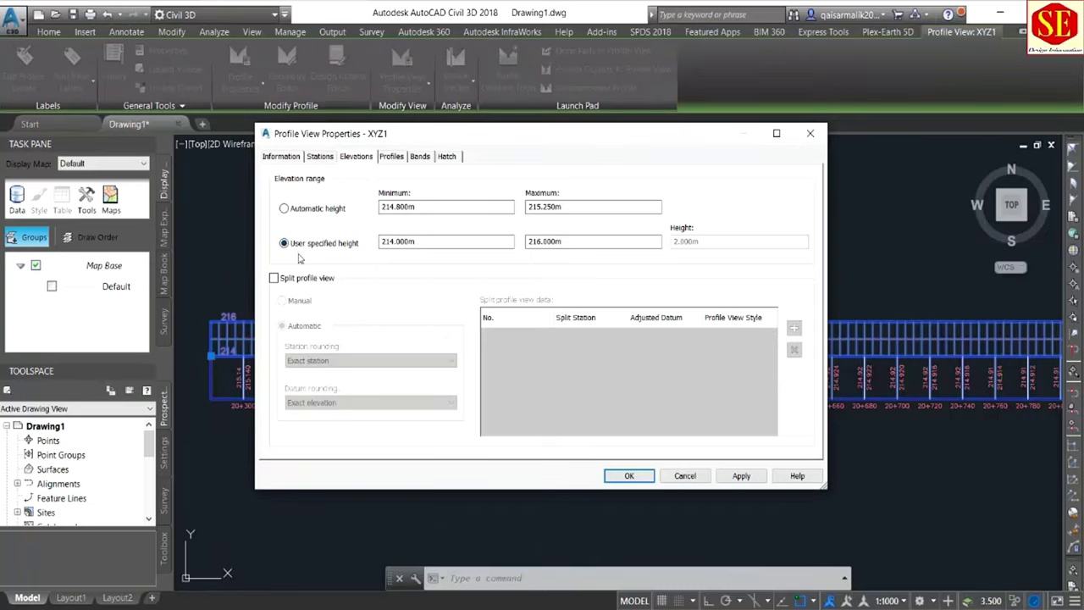
left_click(555, 242)
type("226m")
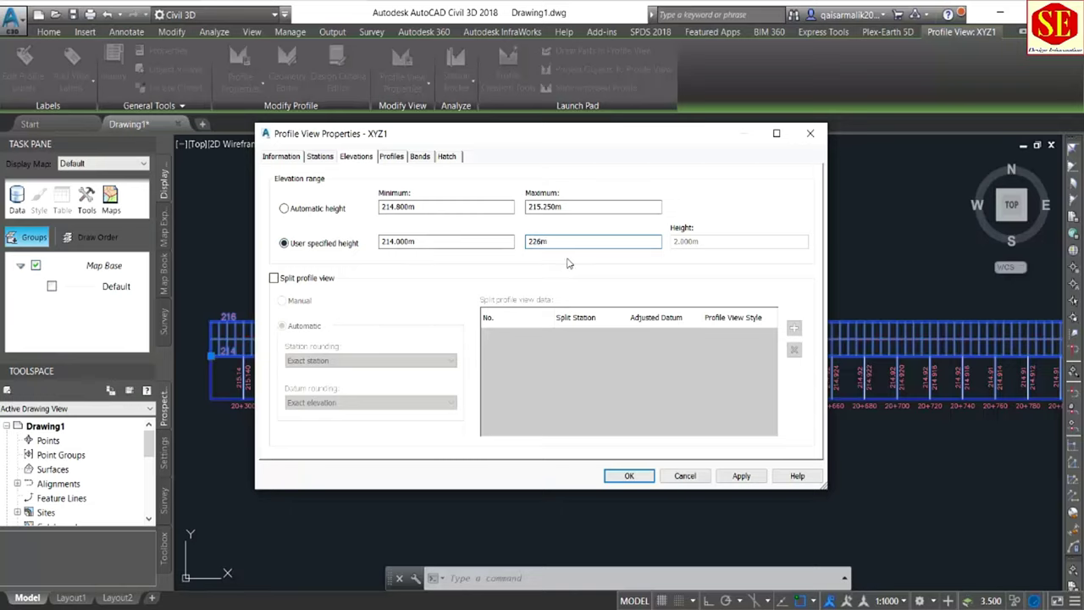
left_click(741, 476)
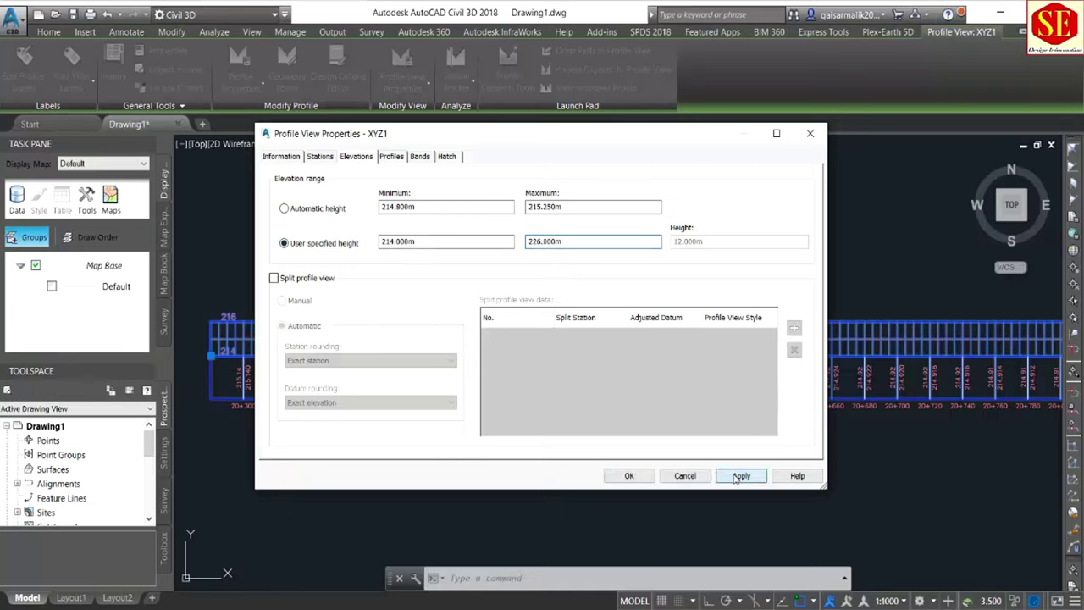
left_click(645, 480)
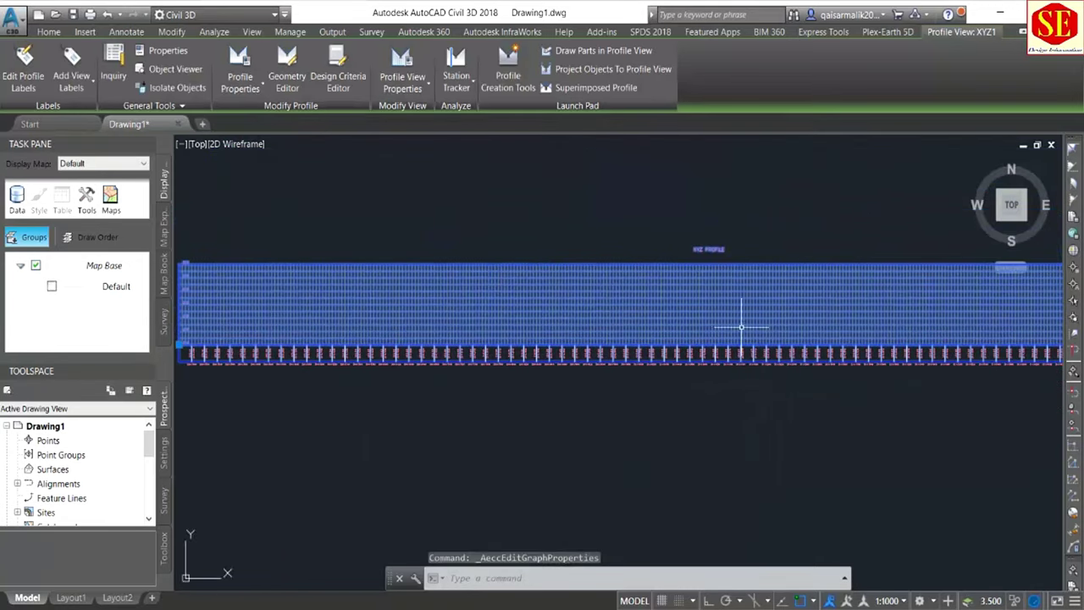
key("Escape")
Check the 1.pdf profile sheet, then return to the curve data workbook.
scroll(721, 322, "down", 2)
scroll(387, 327, "up", 2)
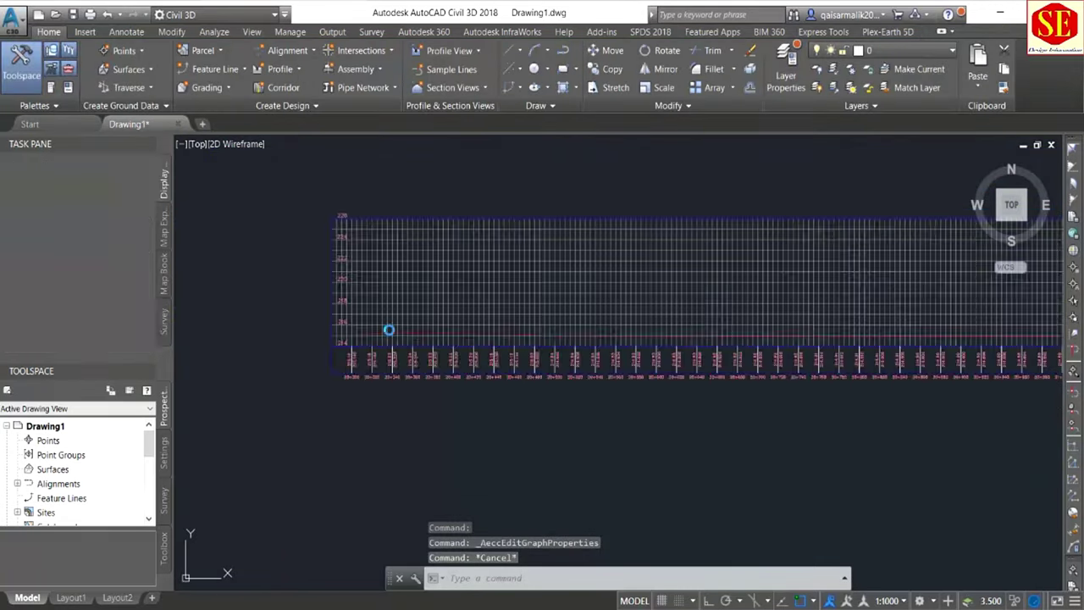
scroll(322, 305, "up", 2)
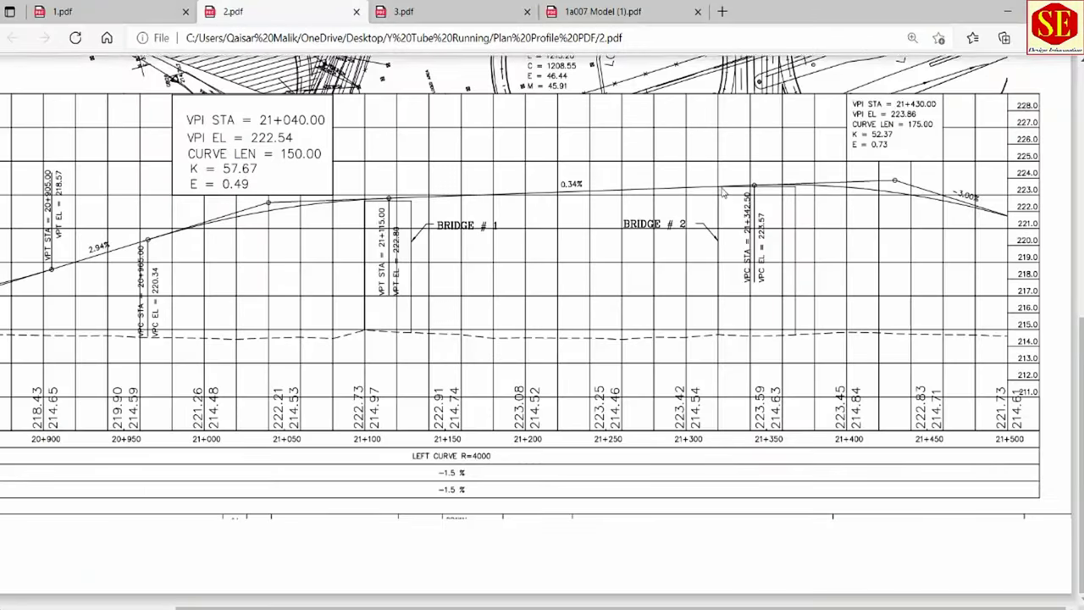
scroll(467, 317, "up", 1)
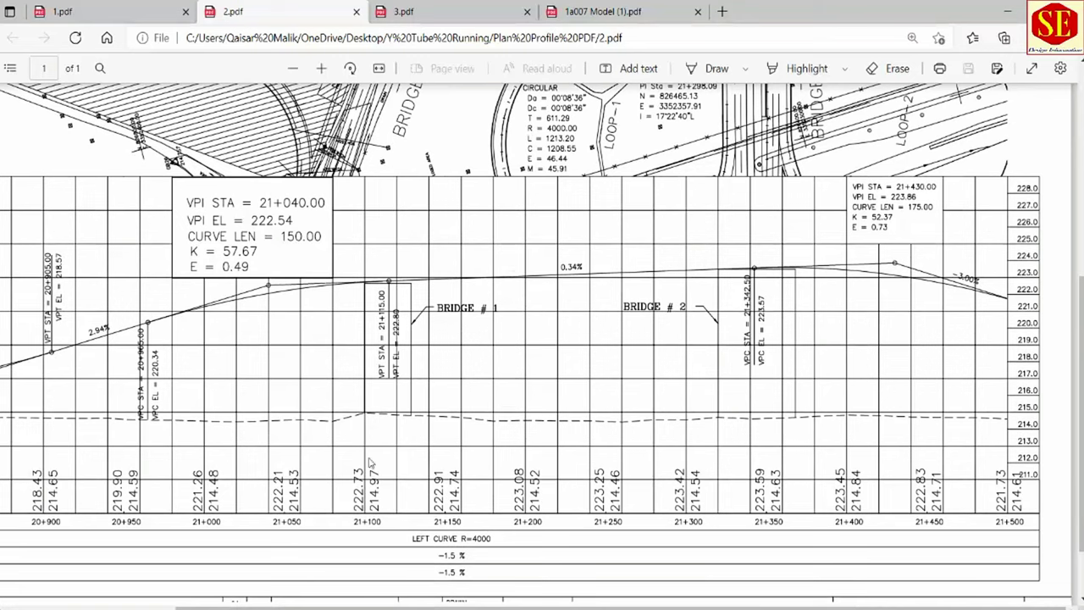
left_click(127, 12)
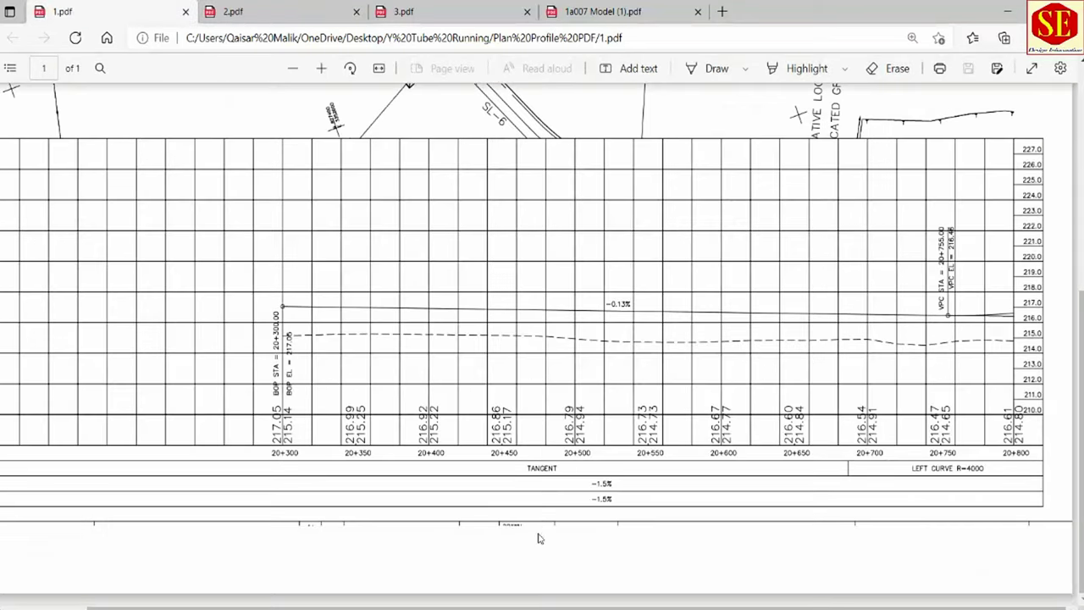
key("alt+Tab")
Read the BOP (elevation 217.06), VPI.1, VPI.2 and VPI.3 stations and elevations in the table.
scroll(167, 371, "up", 3)
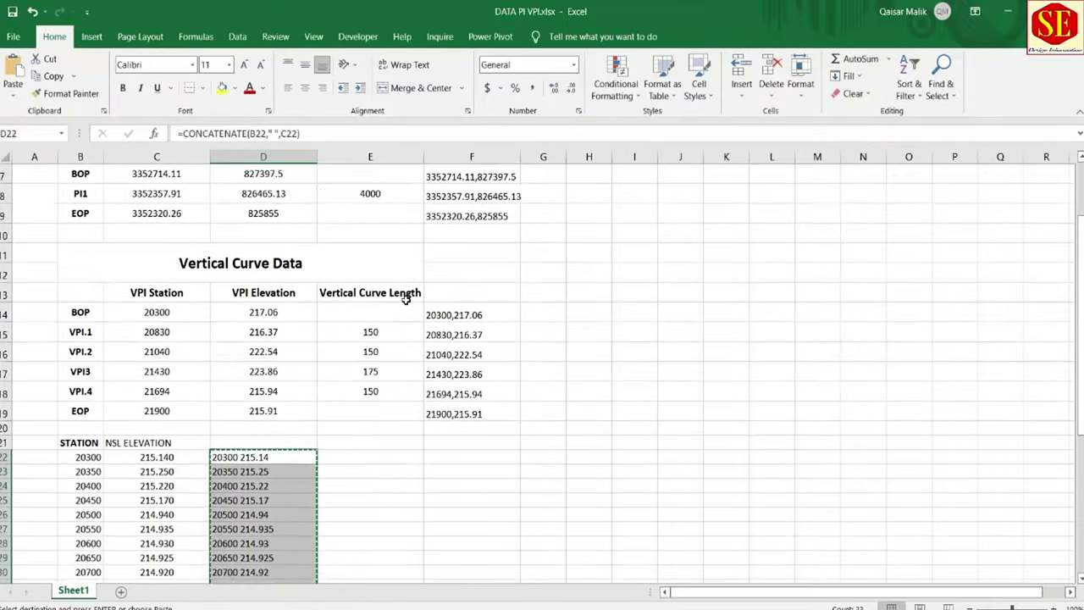
left_click(167, 371)
left_click(223, 375)
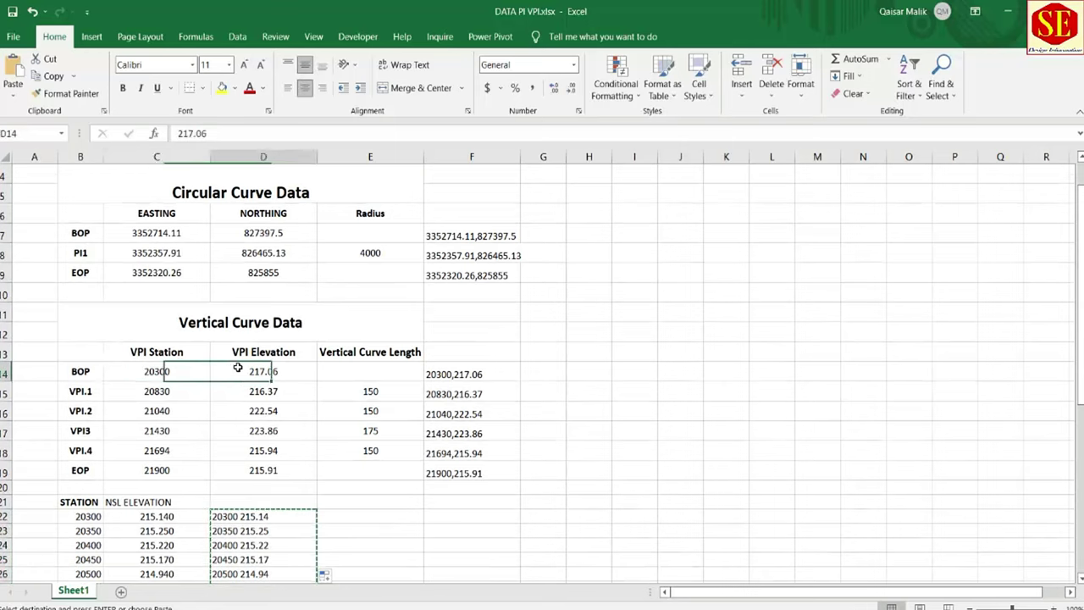
left_click(157, 394)
left_click(263, 391)
left_click(156, 411)
left_click(271, 413)
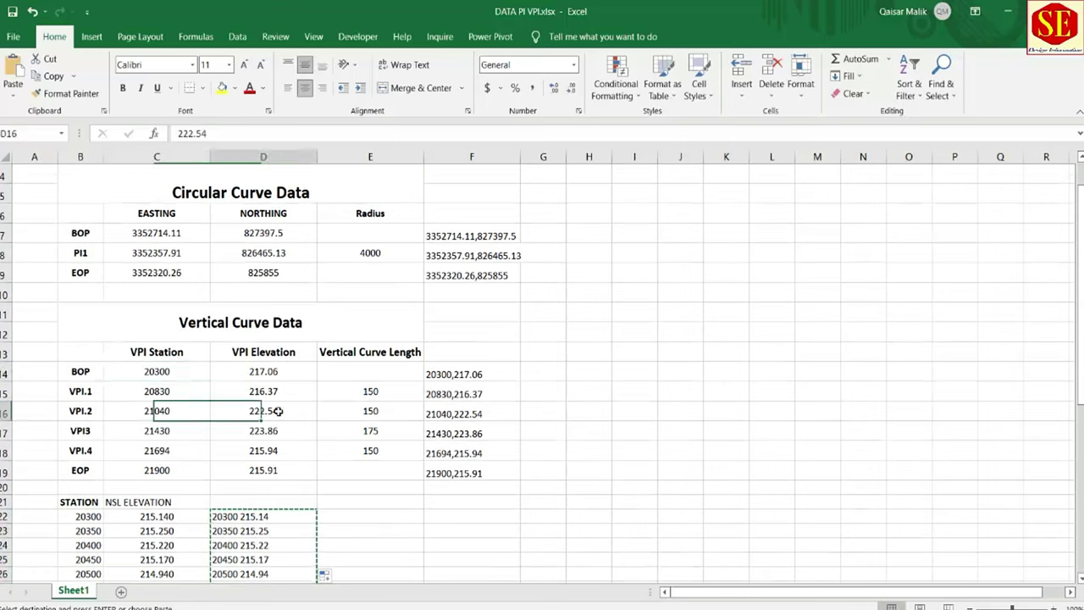
left_click(151, 430)
left_click(288, 431)
Read the VPI.4 and EOP values, recheck elevations 215.94 and 217.06, and return to Civil 3D.
left_click(195, 450)
left_click(282, 459)
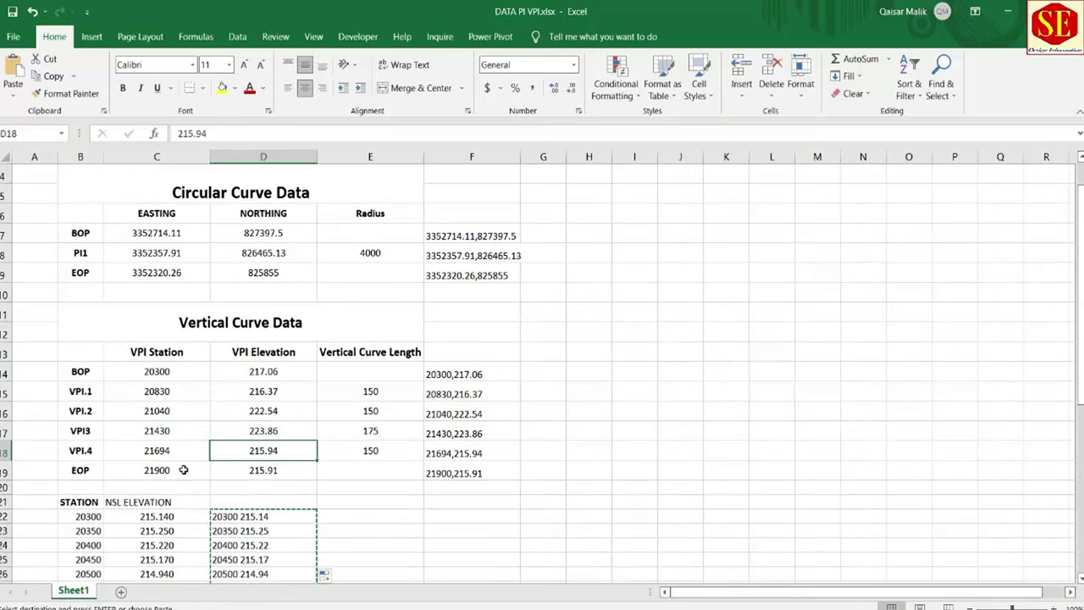
left_click(184, 470)
left_click(282, 457)
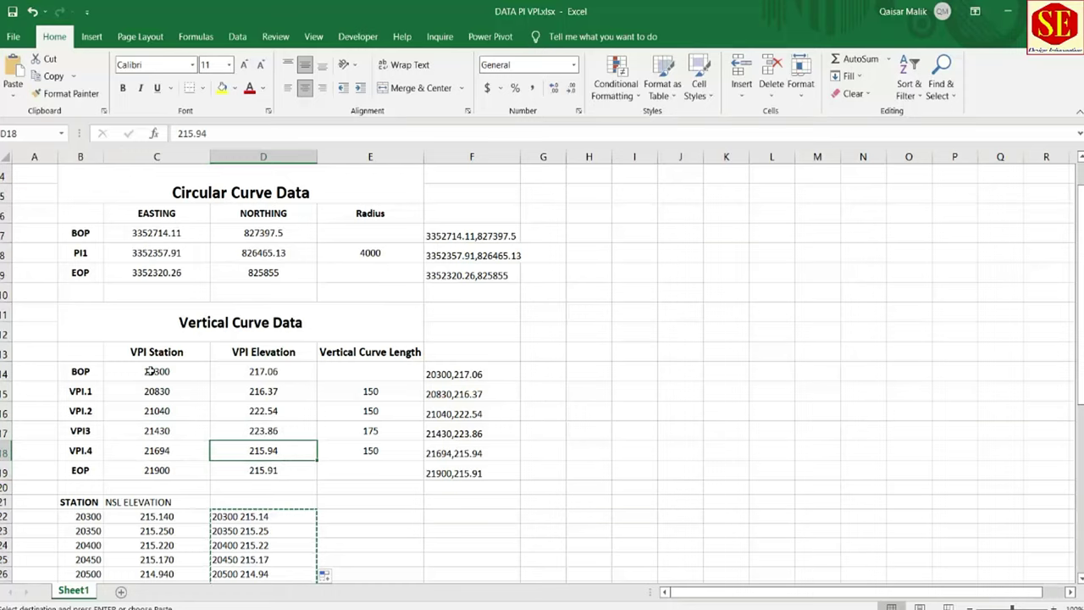
left_click(265, 378)
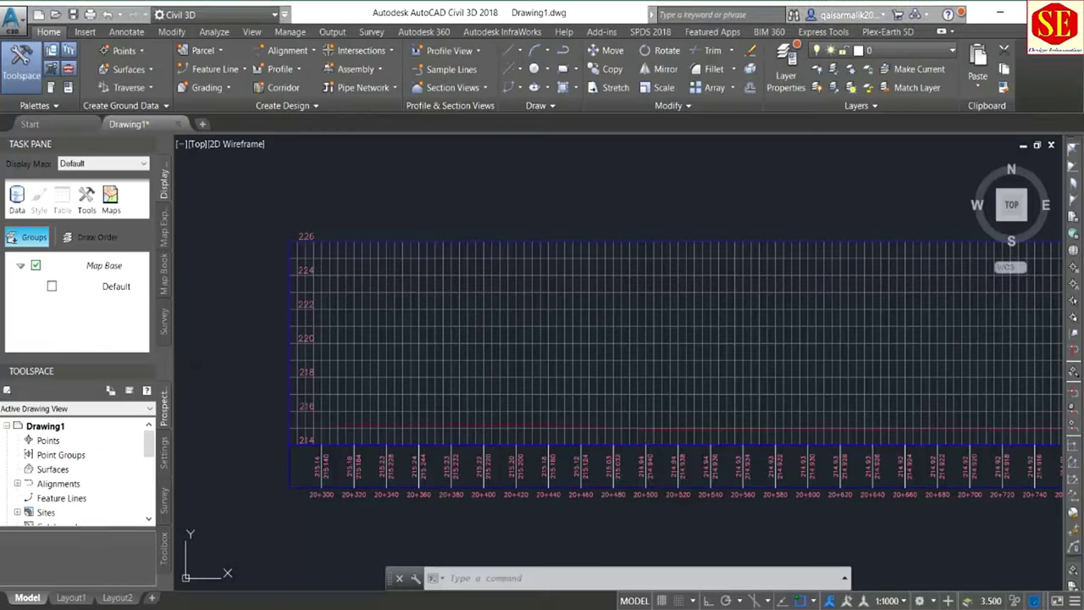
left_click(471, 607)
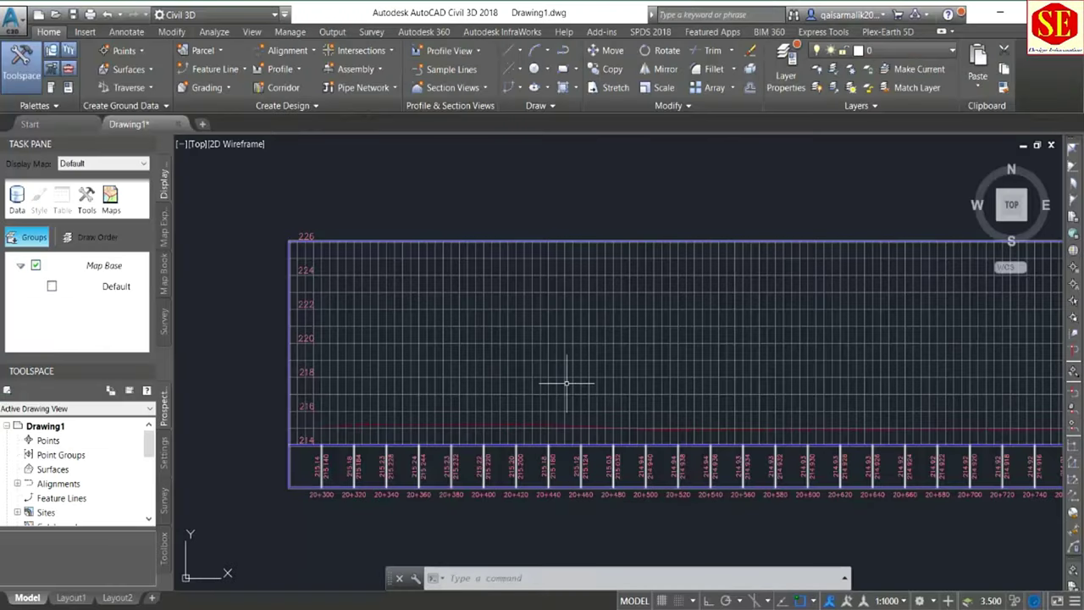
Create a design profile named 'DESIGN DDD' on the XYZ profile view with Design Profile style.
left_click(296, 69)
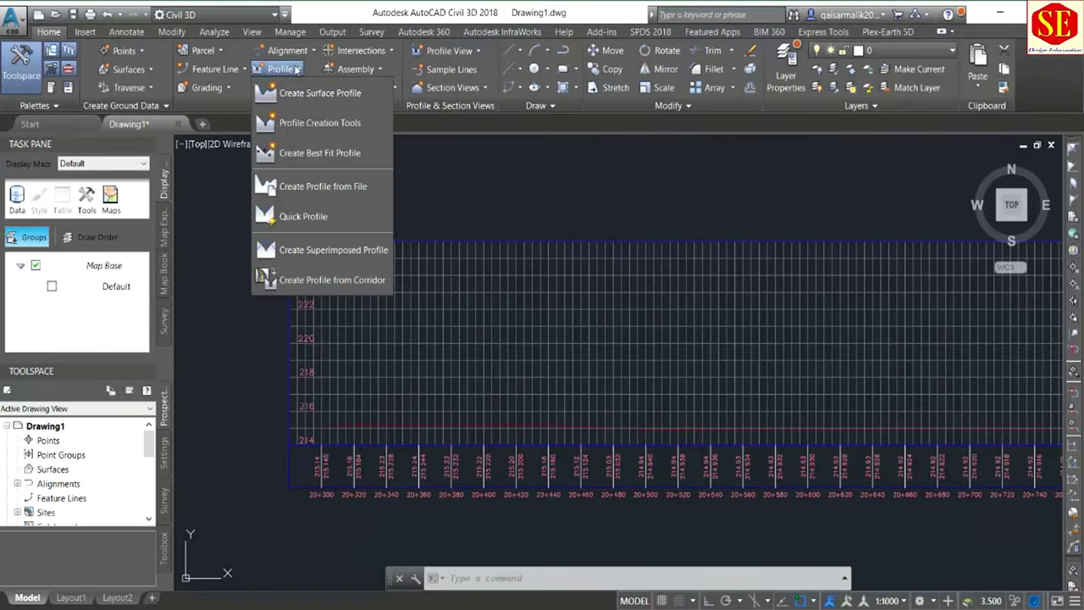
left_click(294, 127)
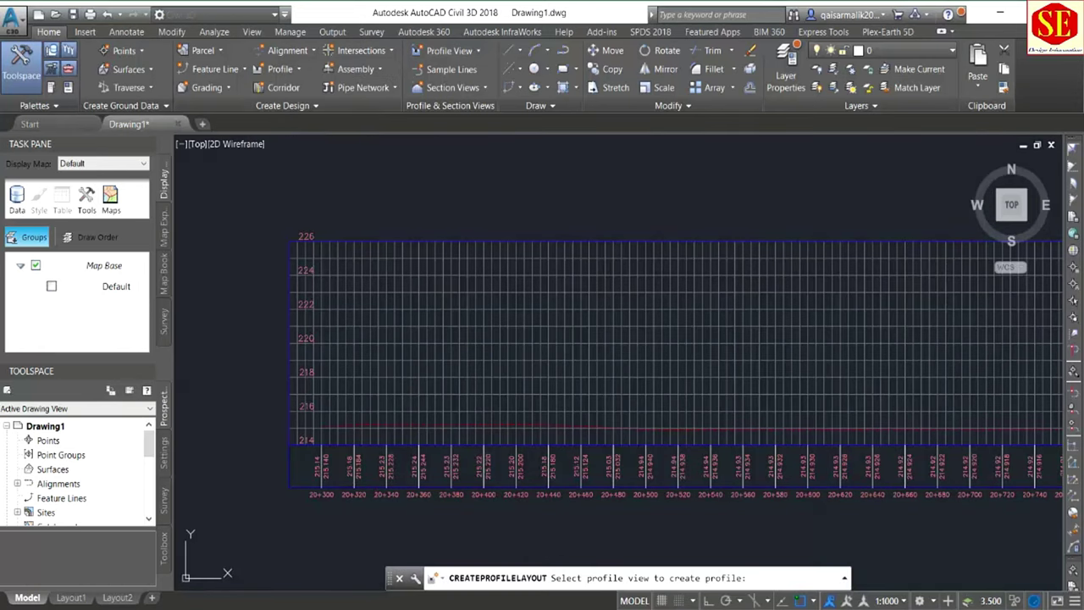
left_click(342, 243)
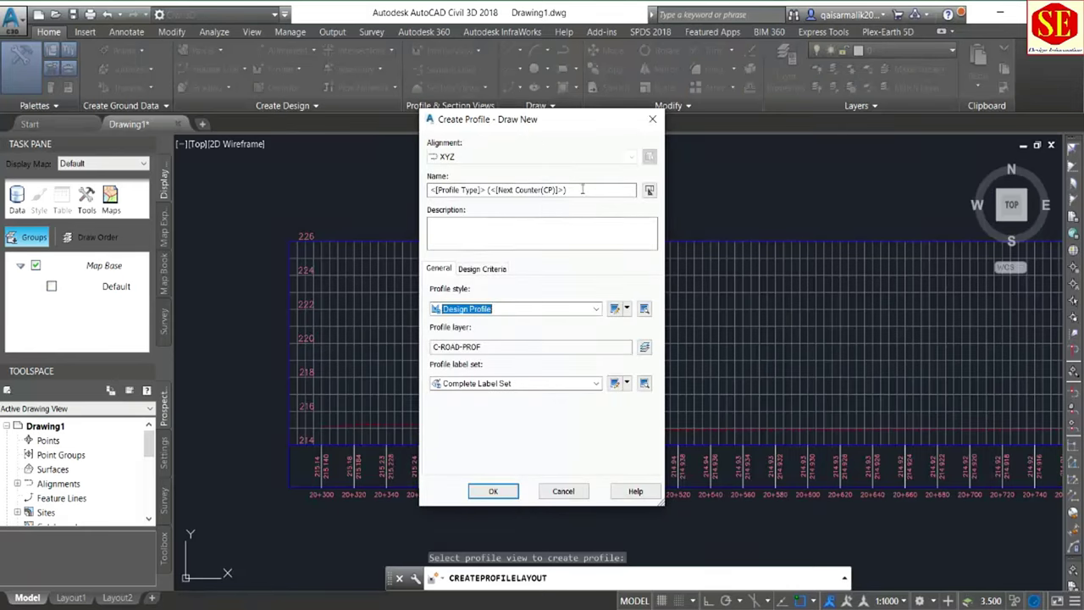
triple_click(508, 190)
type("DESIGN DDD")
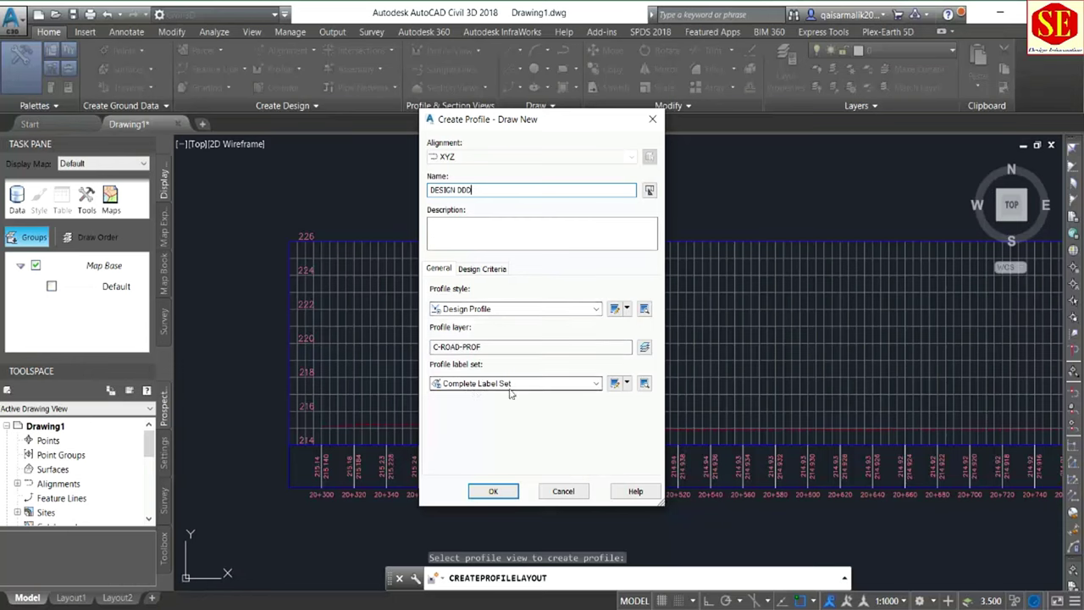
left_click(494, 491)
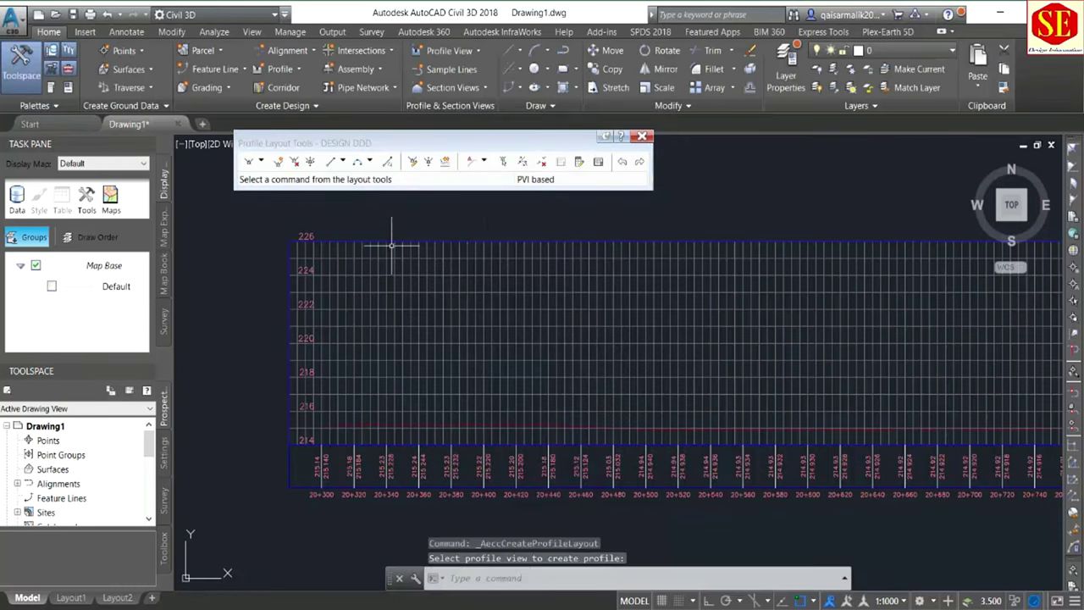
Draw tangents without curves, entering the start point by station and elevation on the profile view.
left_click(264, 162)
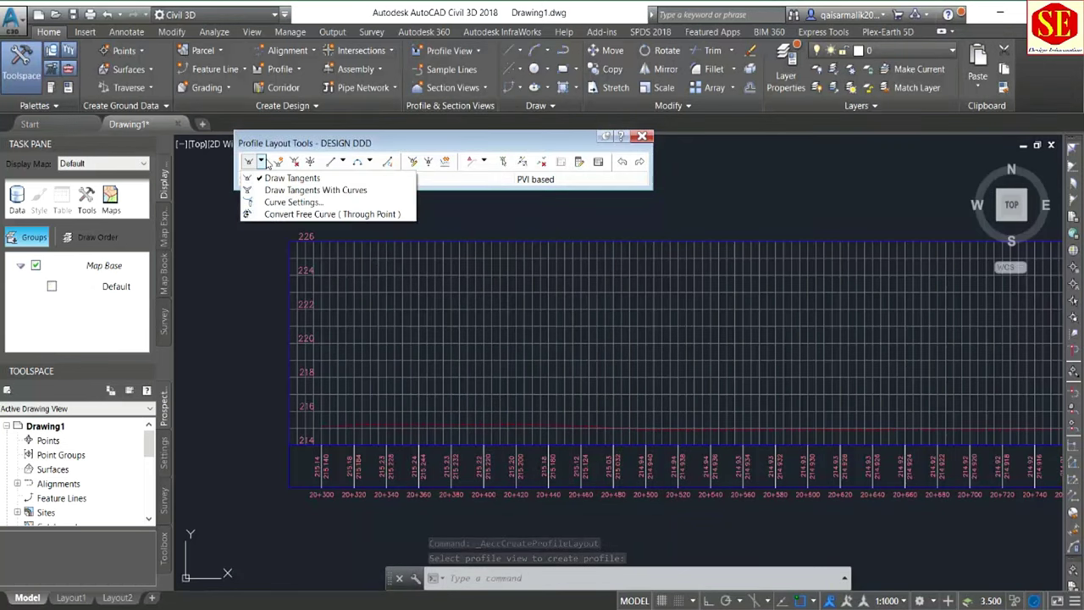
left_click(280, 178)
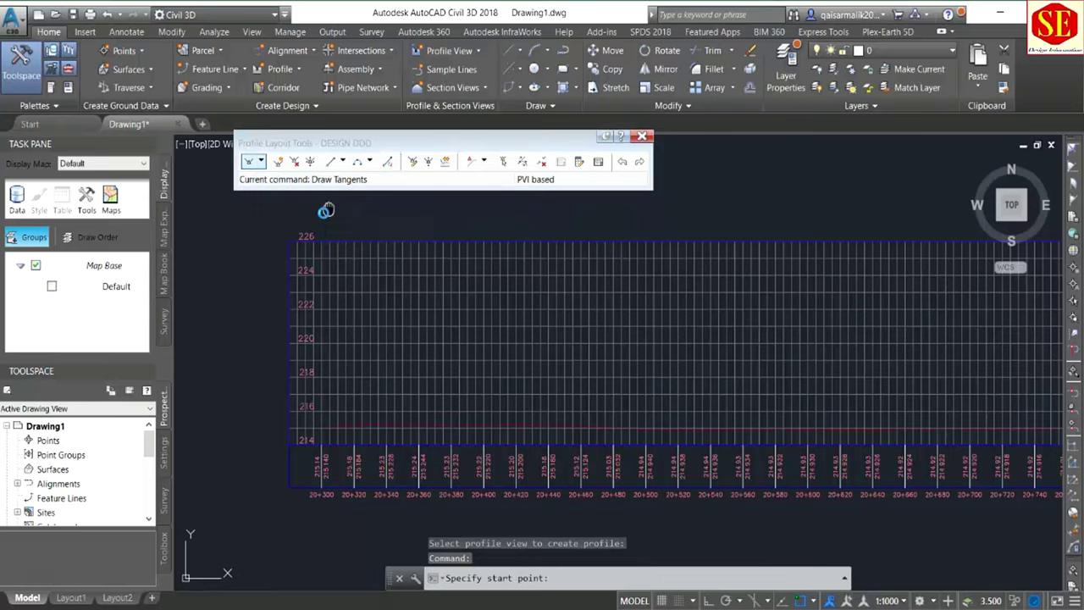
middle_click_drag(326, 211, 277, 252)
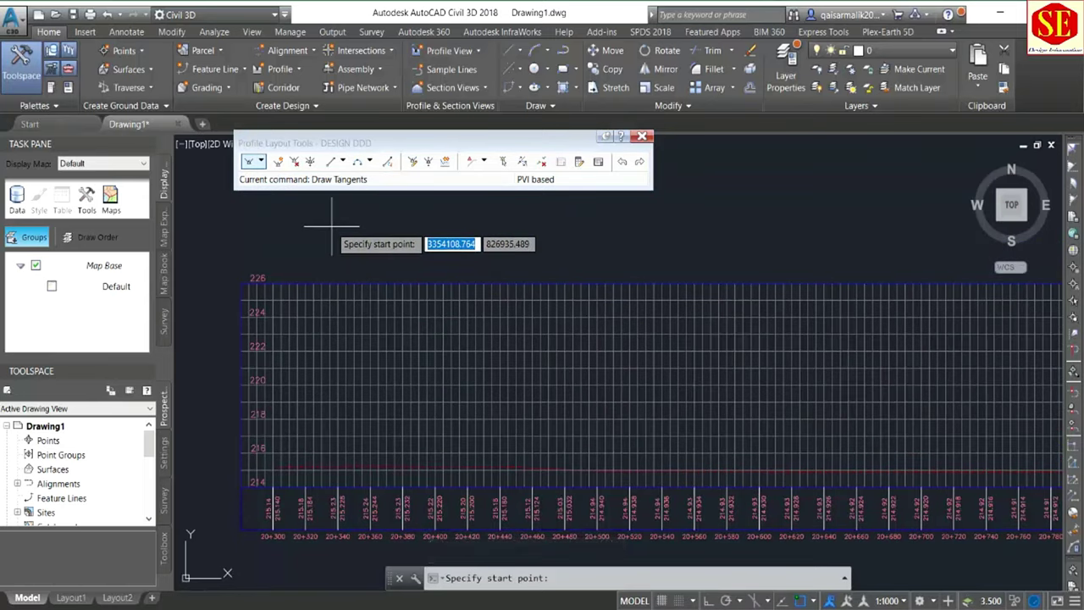
key("BackSpace")
type("'PSE")
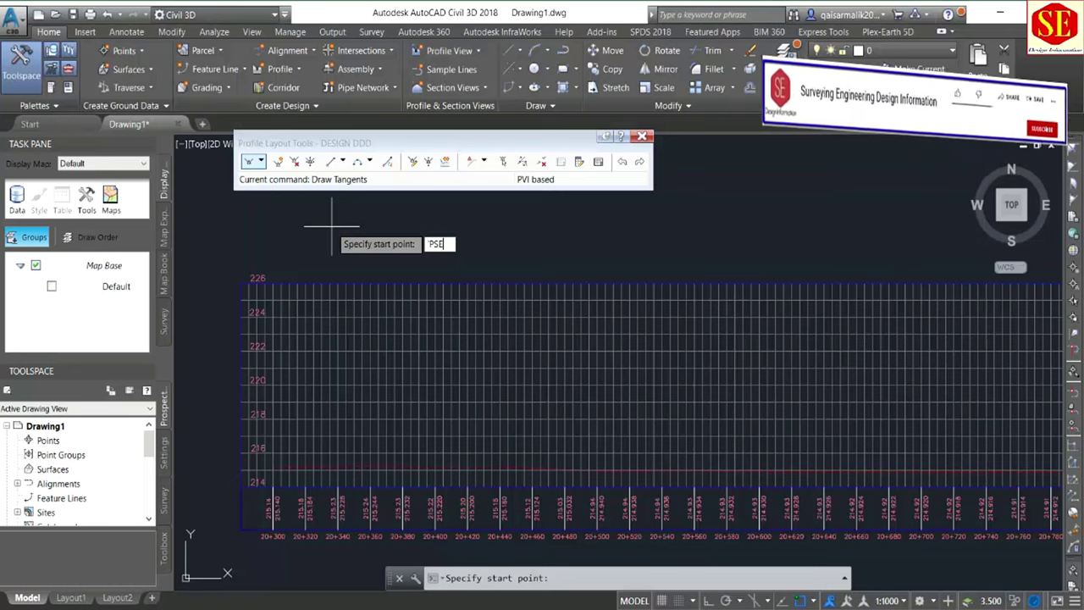
key("Return")
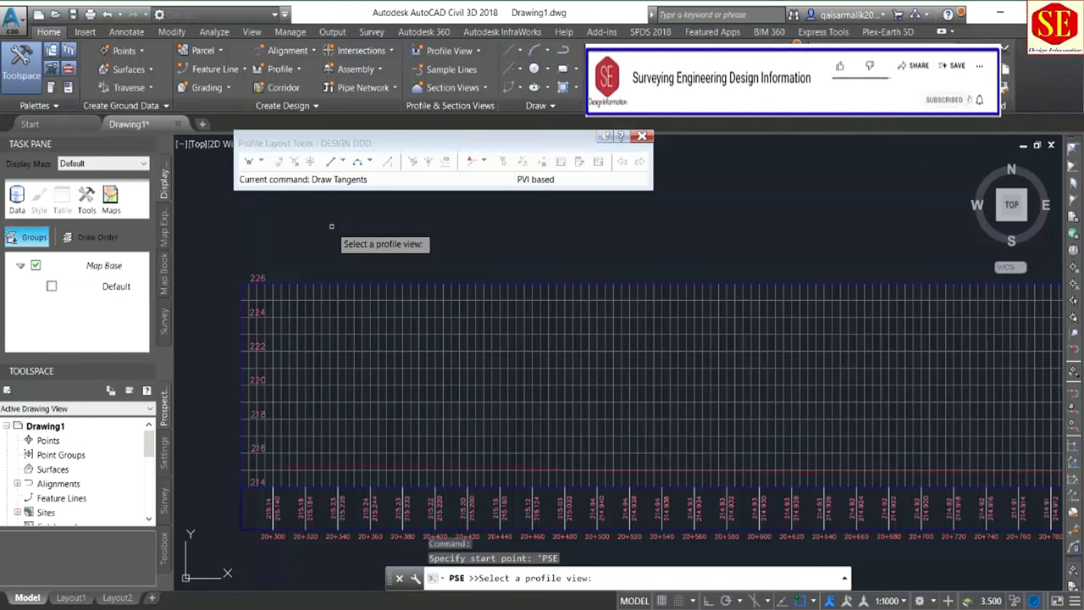
left_click(322, 281)
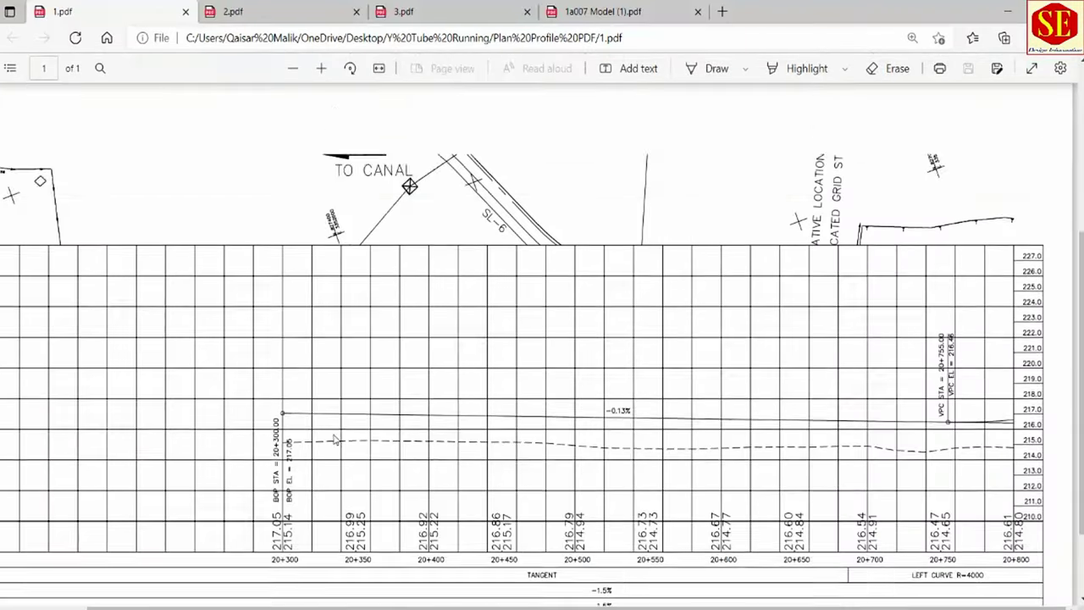
scroll(330, 424, "up", 3)
scroll(280, 343, "down", 4)
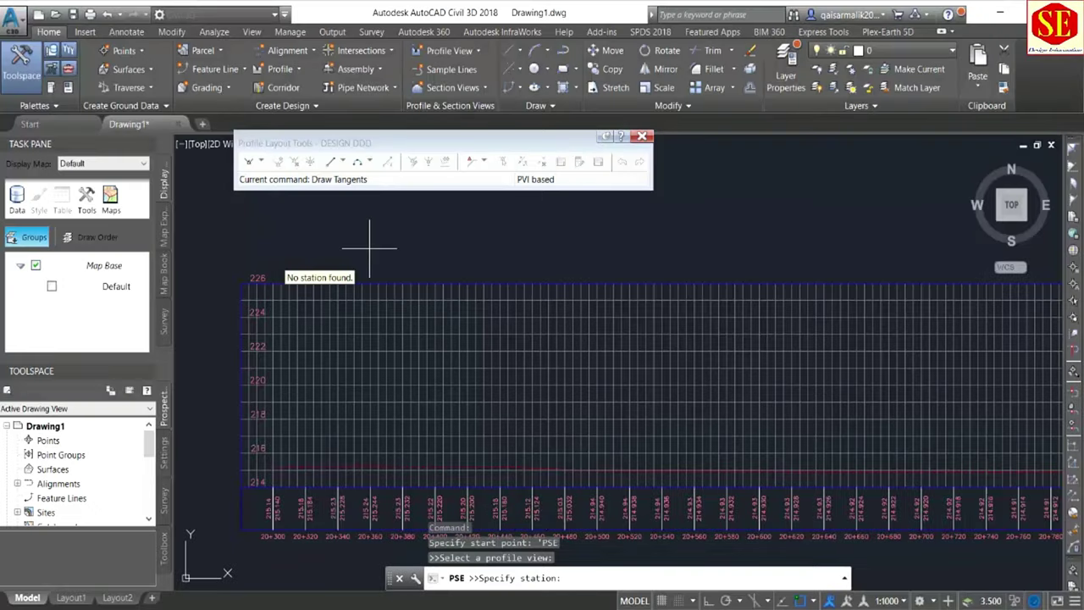
Set the DESIGN DDD start PVI at station 20300 and elevation 217.06, verified against the PDF sheet.
type("20")
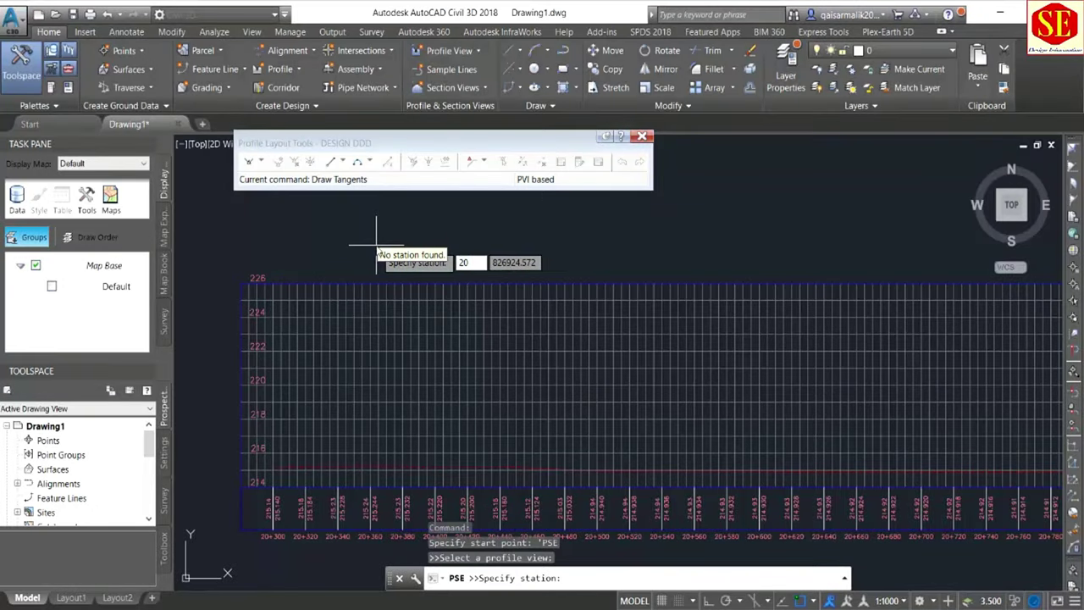
type("300")
key("Return")
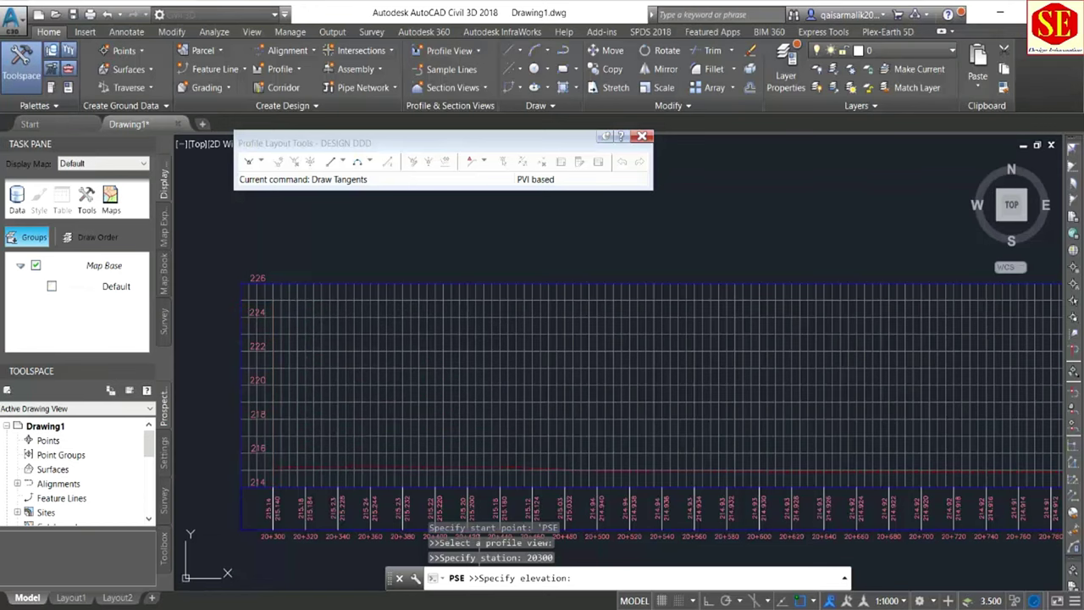
key("alt+Tab")
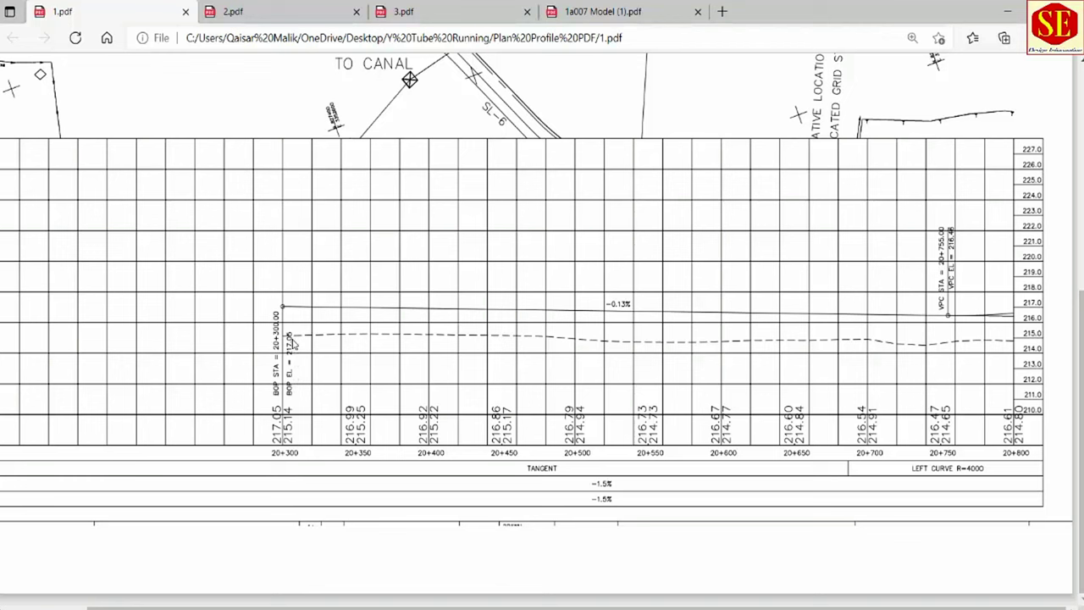
scroll(295, 352, "up", 1, "ctrl")
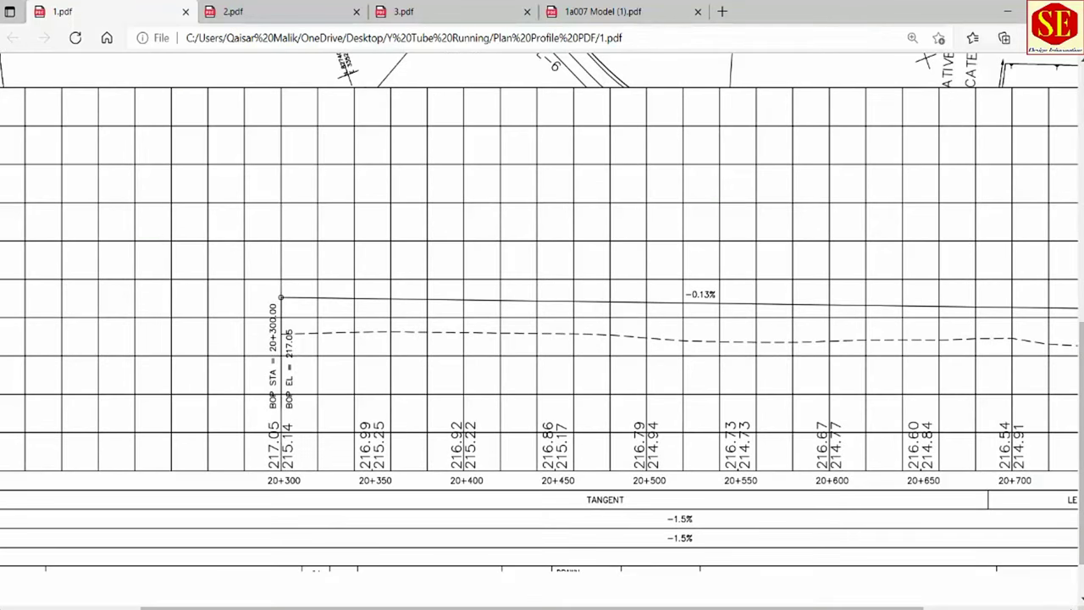
key("alt+Tab")
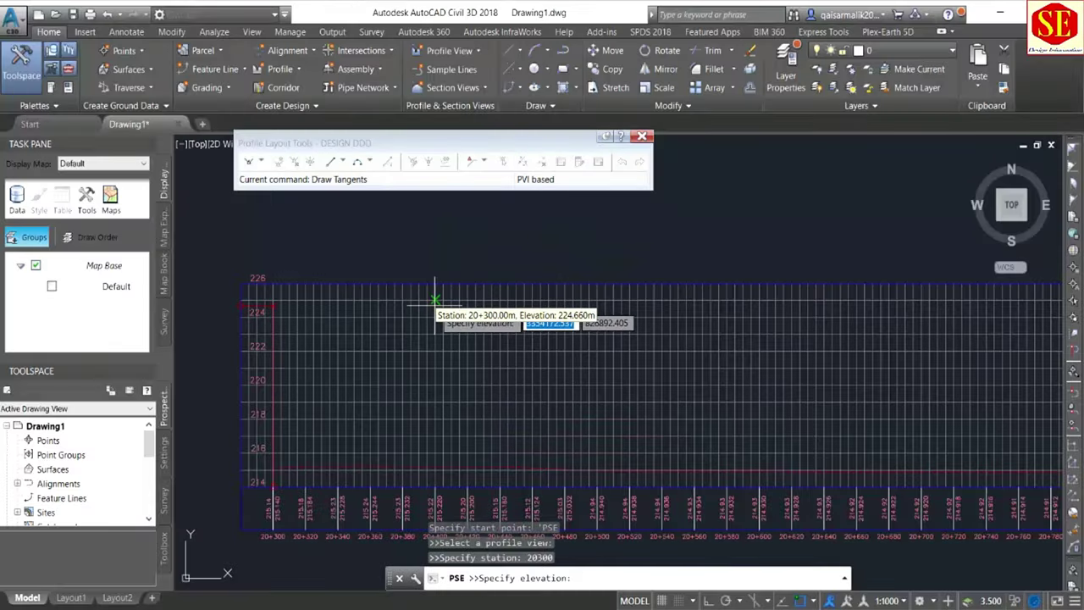
type("217.06")
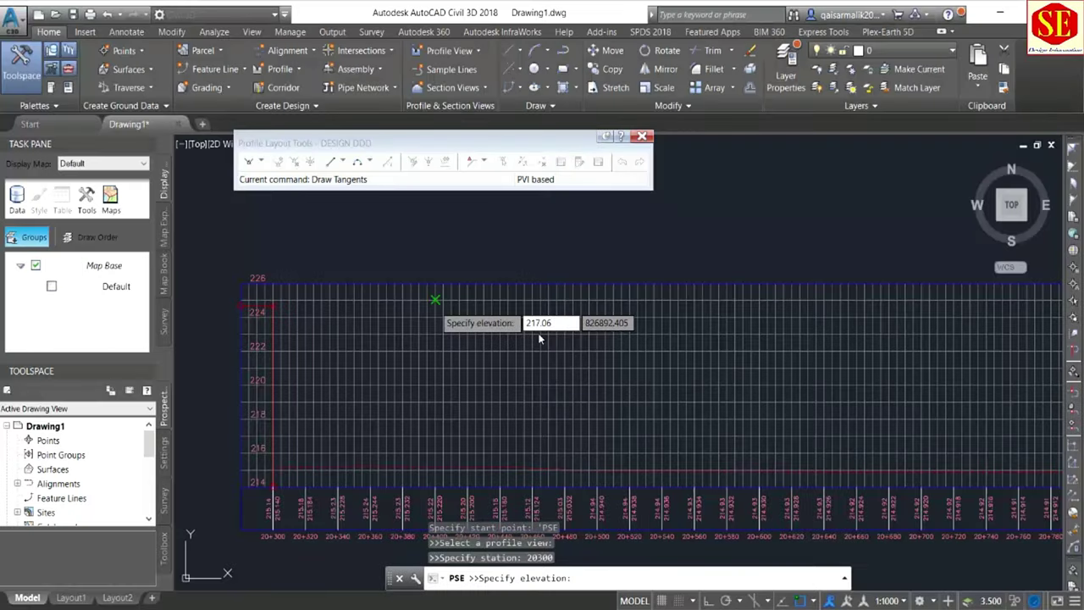
key("Return")
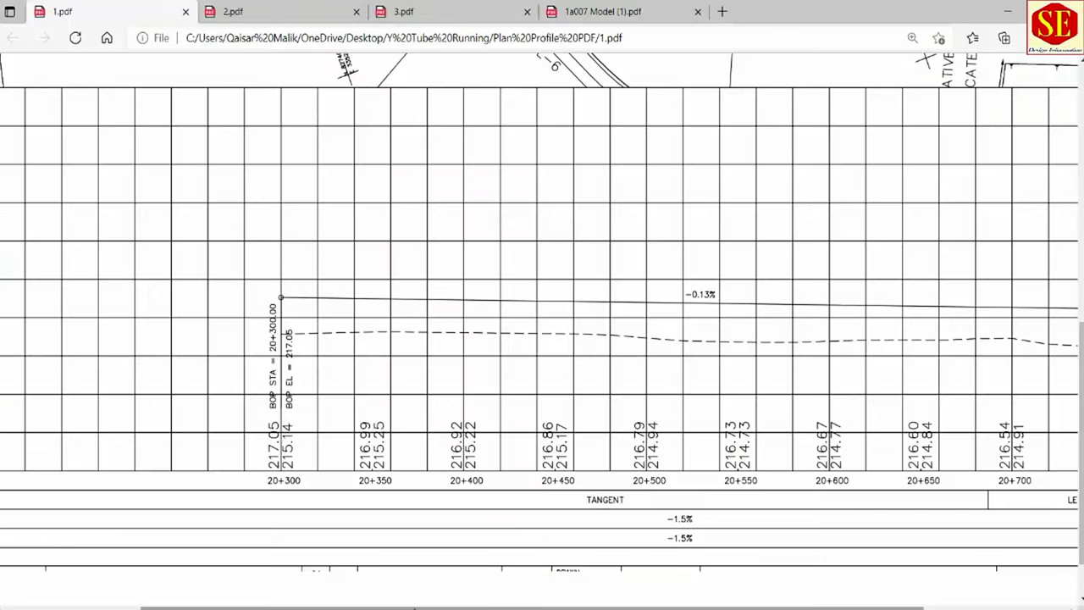
Pan the 2.pdf sheet to stations 20+800–21+400 to read VPI 20+830 at elevation 216.37.
left_click_drag(431, 601, 573, 600)
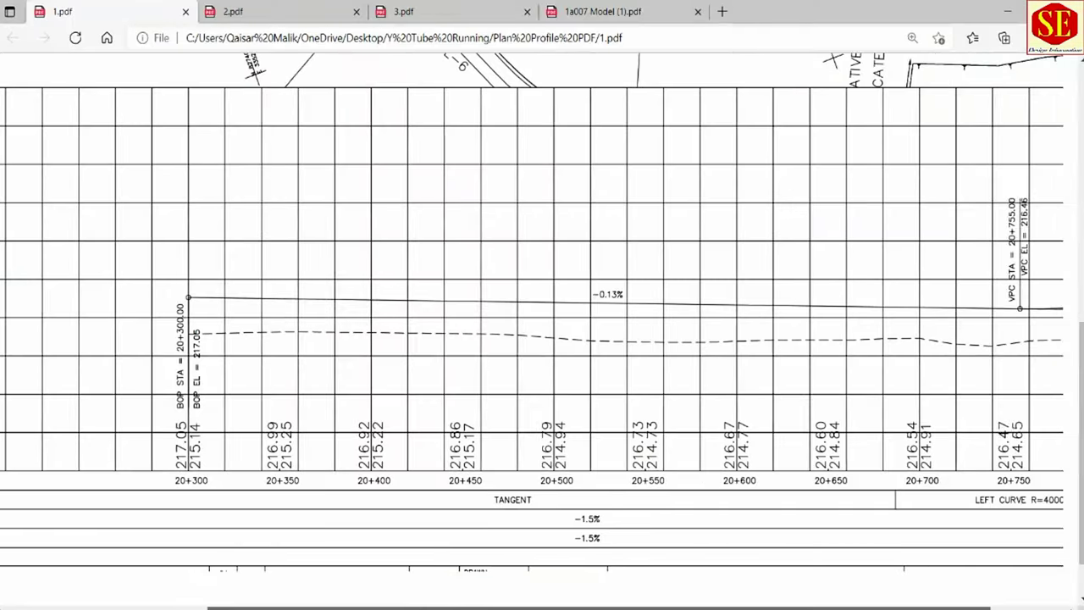
scroll(790, 269, "up", 3)
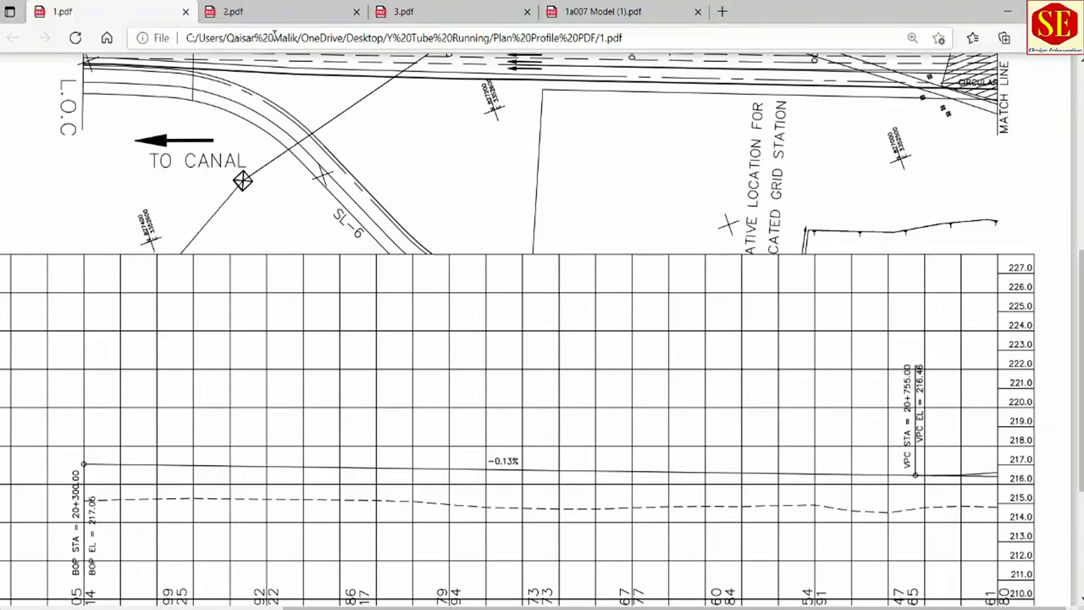
key("ctrl+Tab")
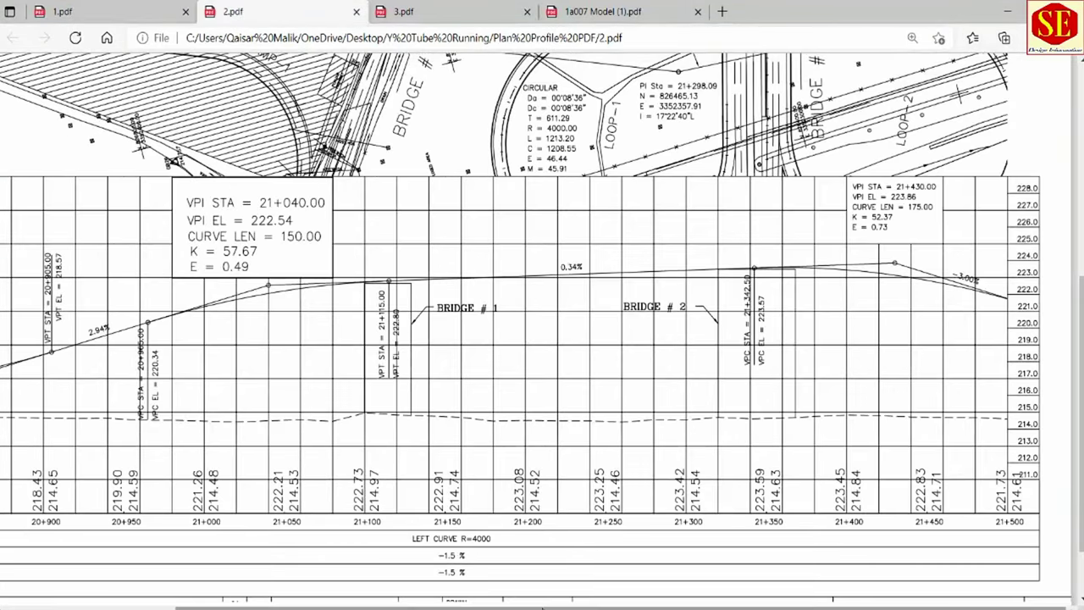
left_click_drag(593, 607, 457, 607)
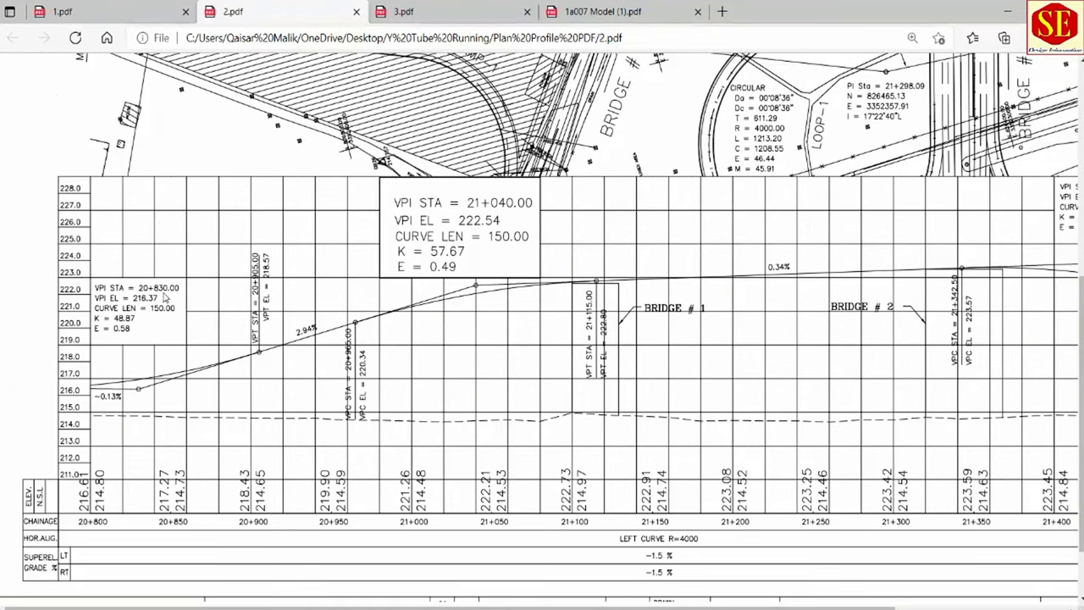
key("alt+Tab")
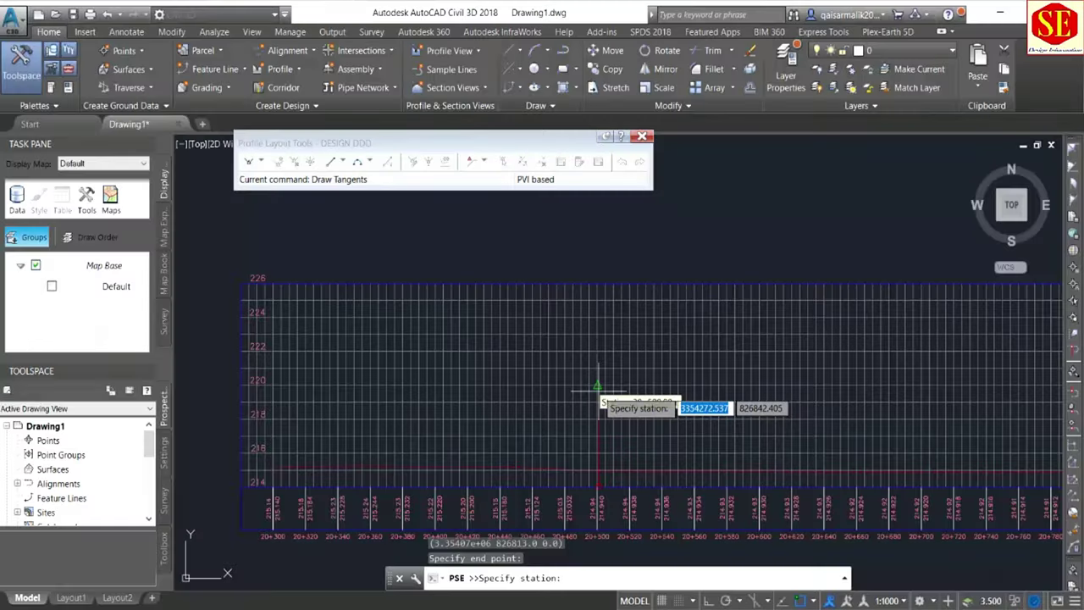
Add the PVI at station 20+830 with elevation 216.37, checked against the reference sheet.
type("20830")
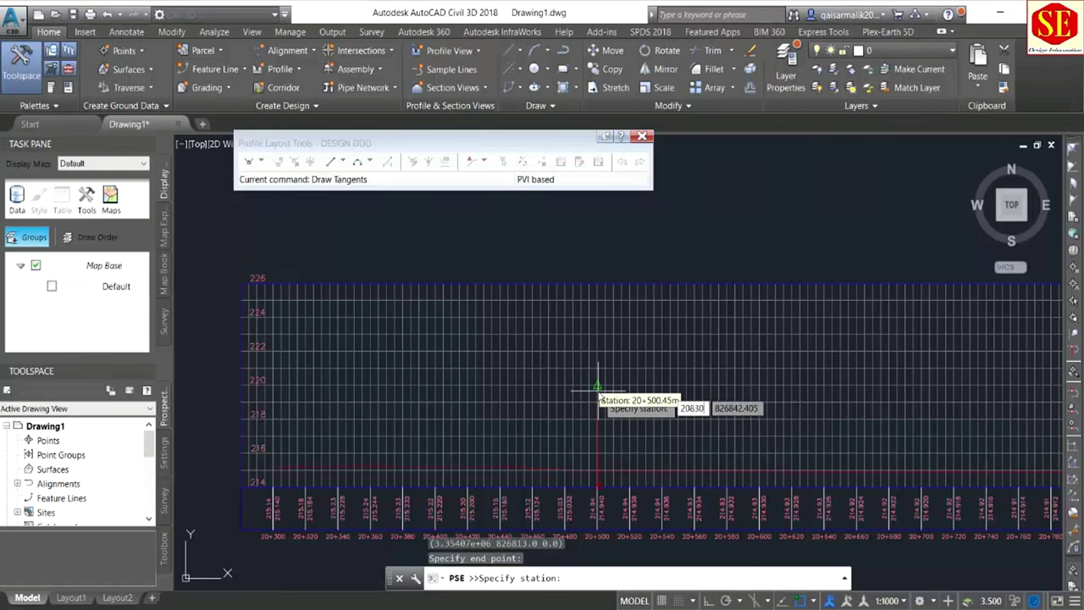
key("Return")
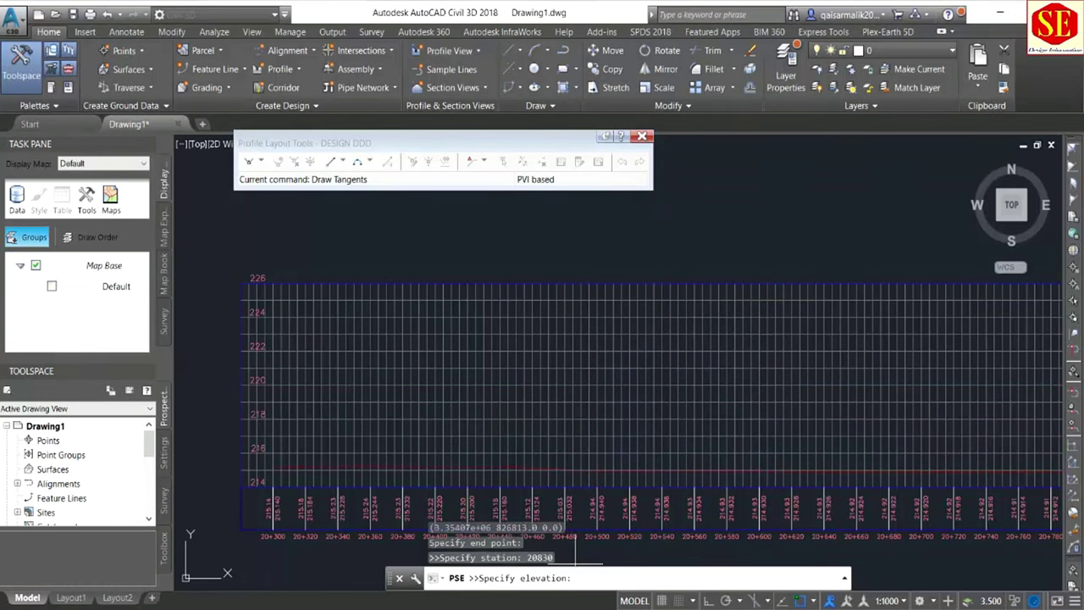
key("alt+Tab")
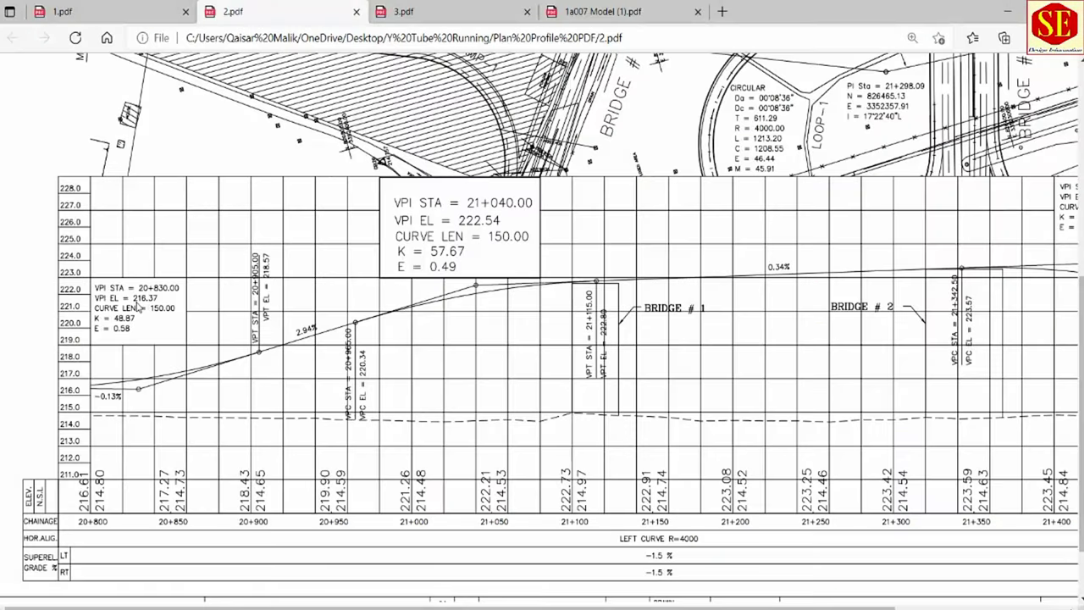
key("alt+Tab")
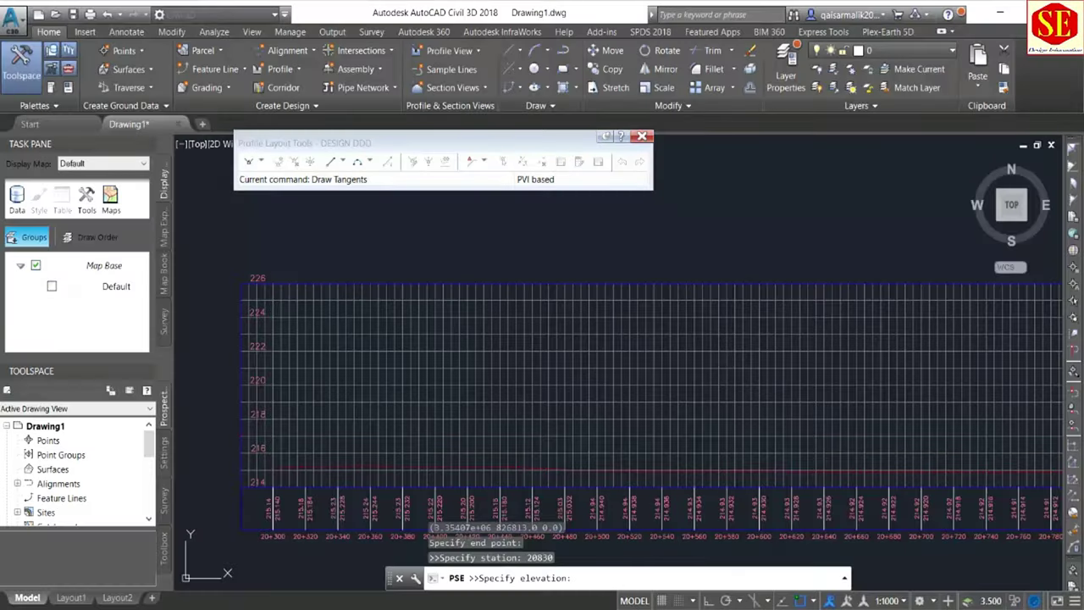
type("216.")
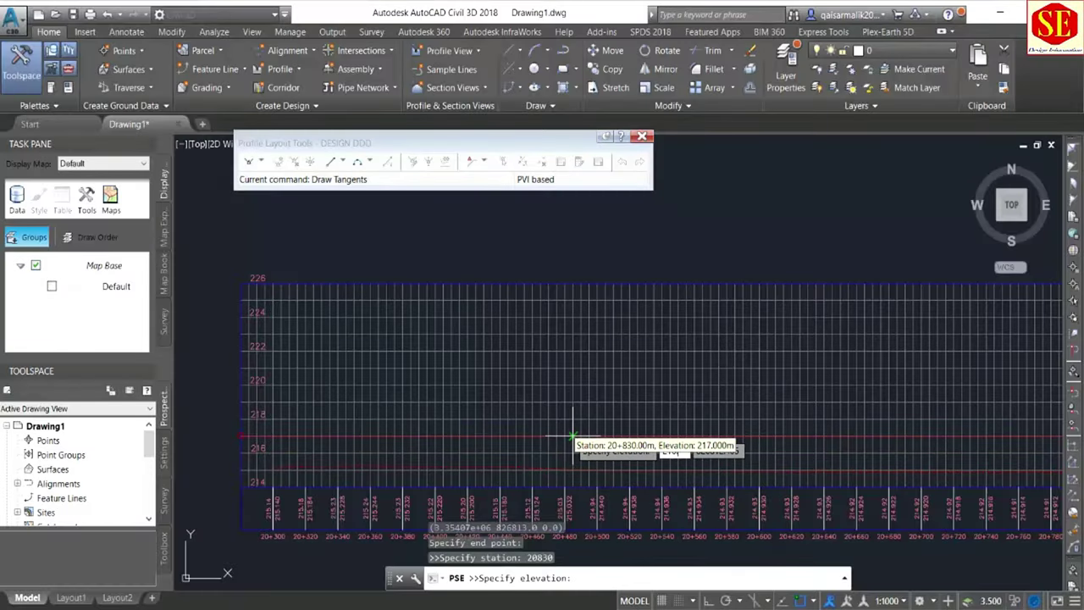
type("37")
key("Return")
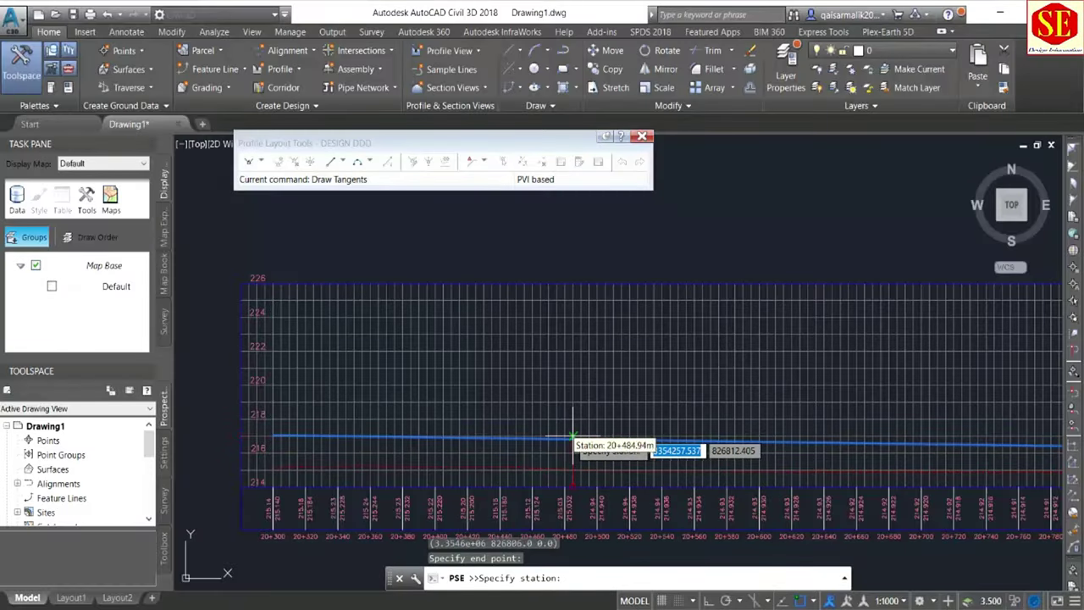
Add the PVI at station 21+040 with elevation 222.54, drawing the sloped tangent.
scroll(513, 443, "down", 3)
middle_click_drag(781, 332, 667, 315)
scroll(356, 363, "up", 2)
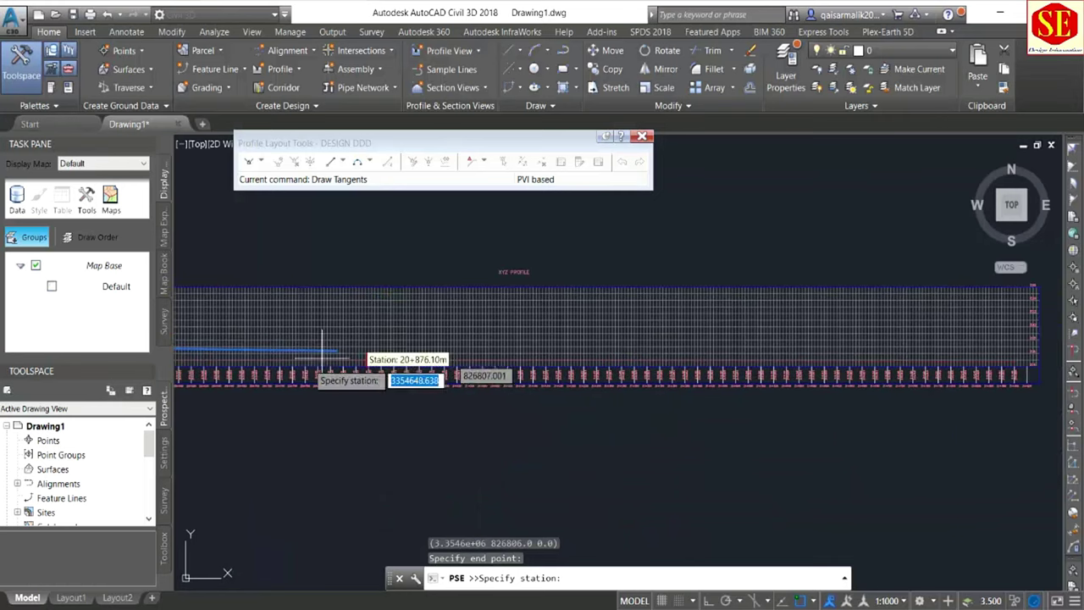
scroll(352, 349, "up", 2)
scroll(350, 345, "up", 2)
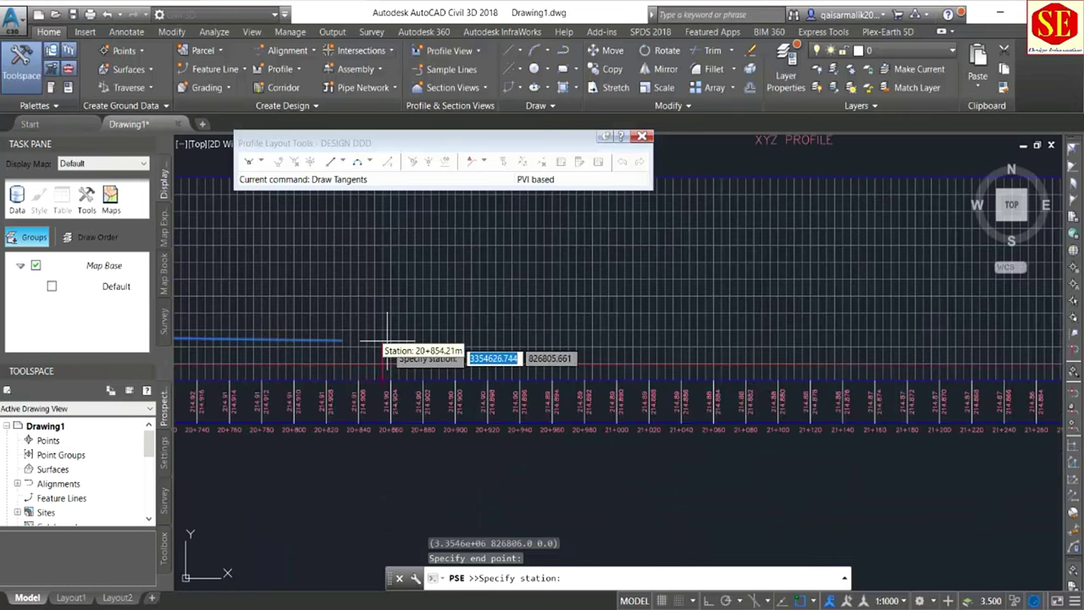
key("alt+Tab")
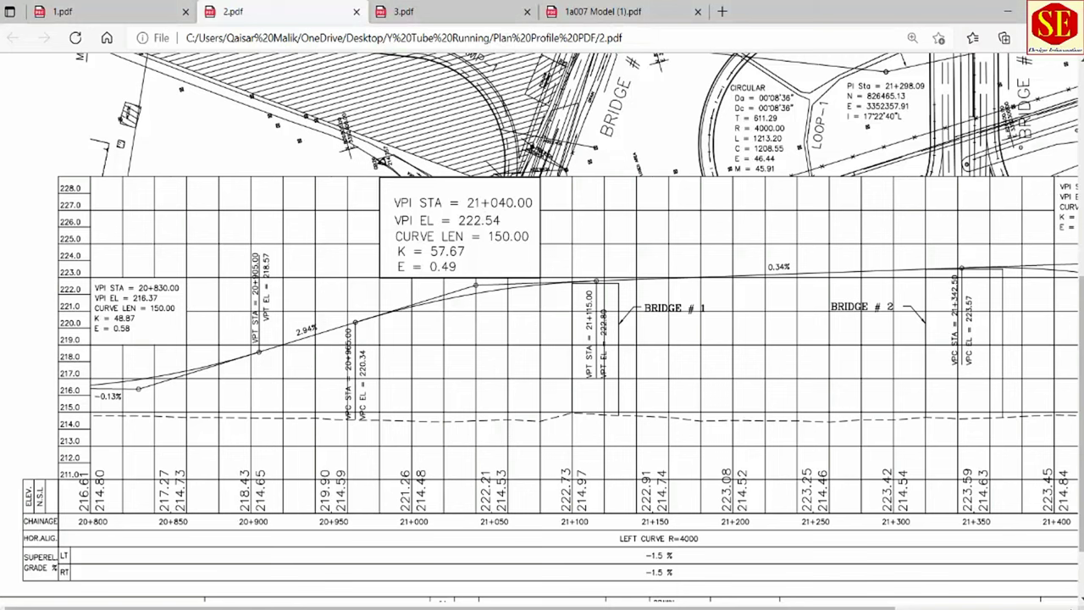
key("alt+Tab")
type("21")
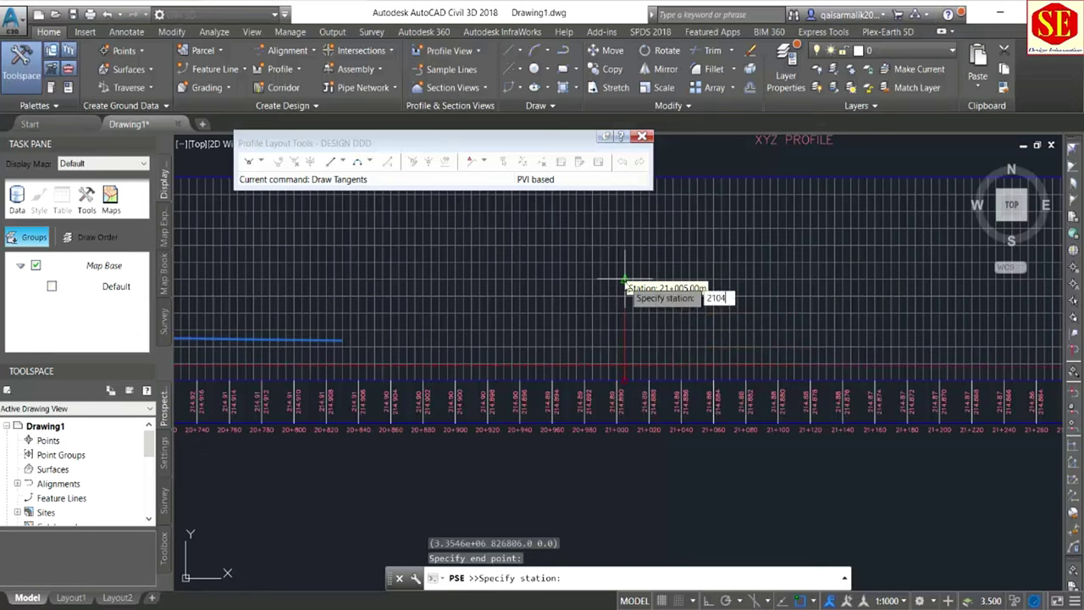
type("0")
key("Return")
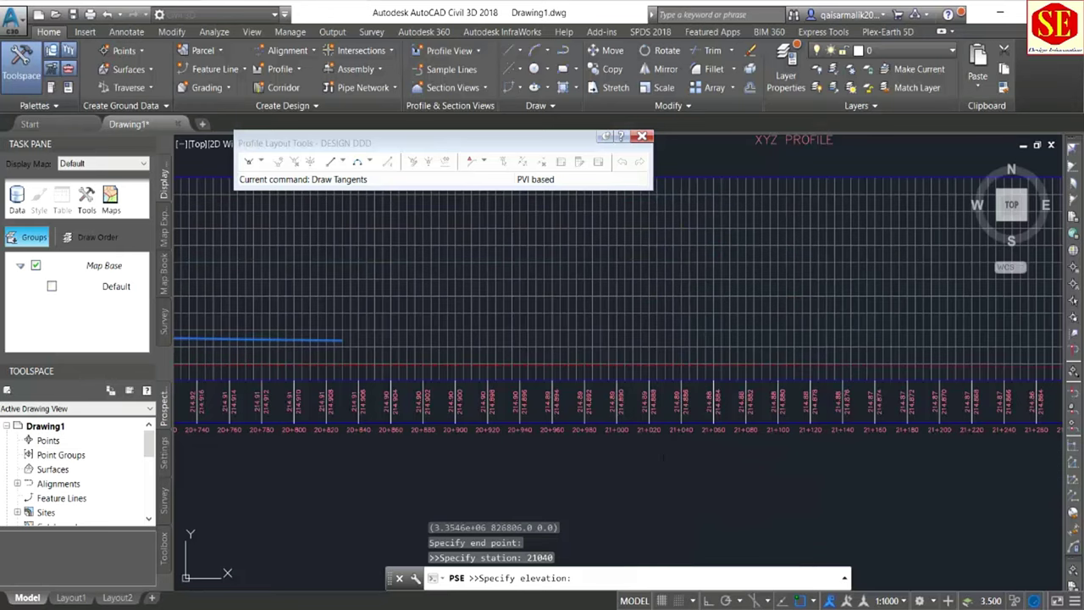
key("alt+Tab")
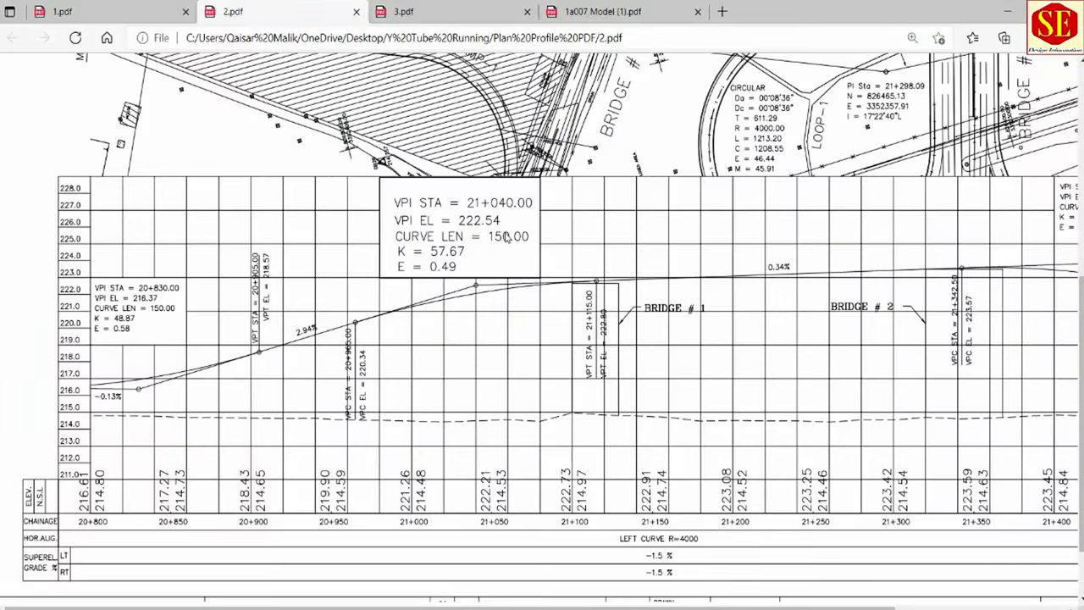
key("alt+Tab")
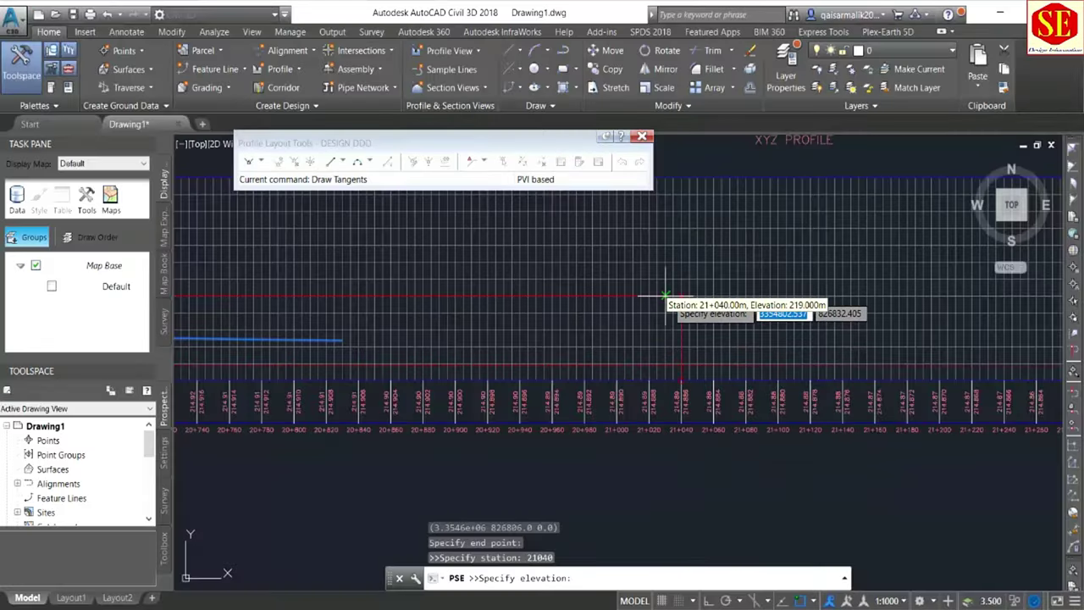
type("222.54")
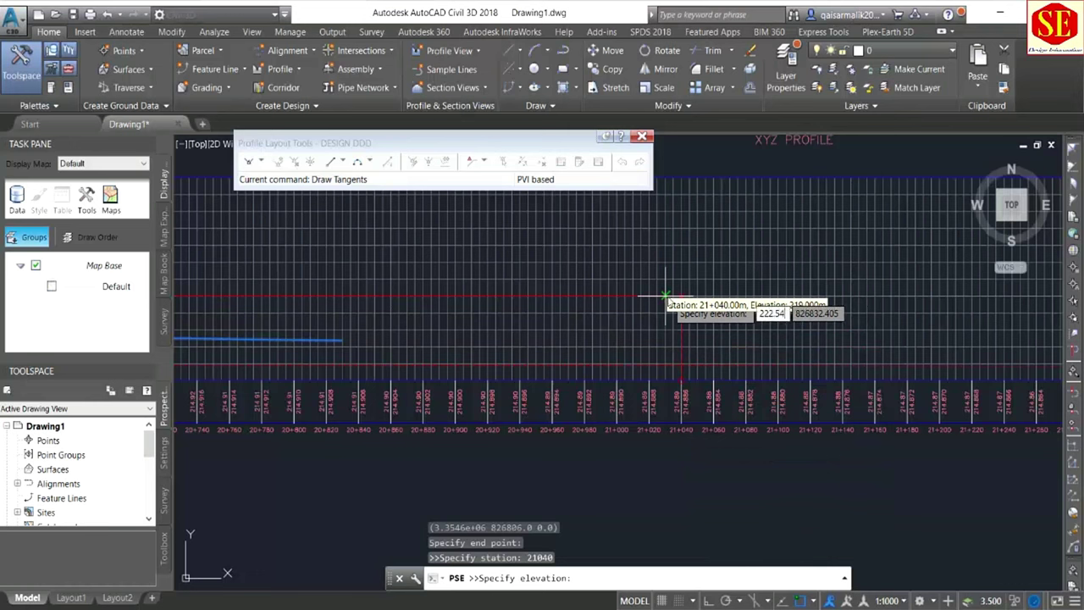
key("Return")
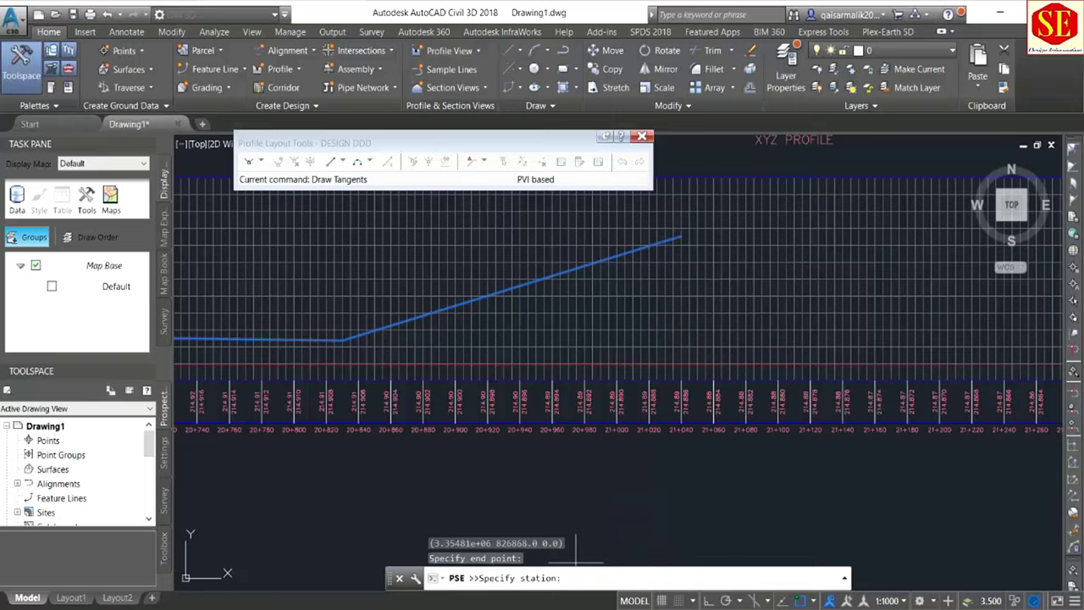
Enter station 21+430 for the next PVI and check the sheet for its elevation.
scroll(928, 257, "right", 5)
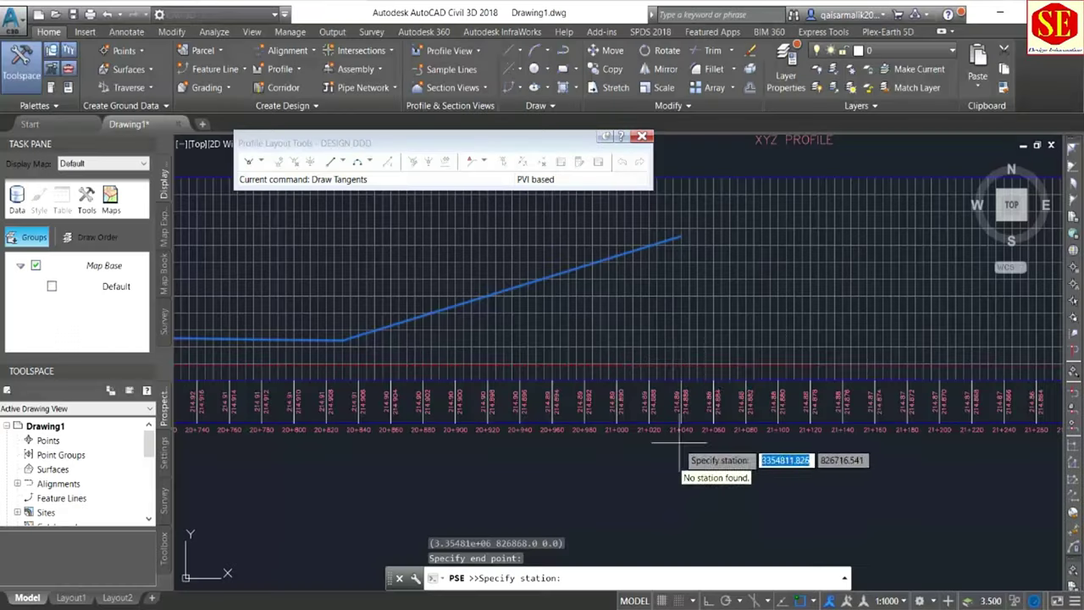
type("21+30")
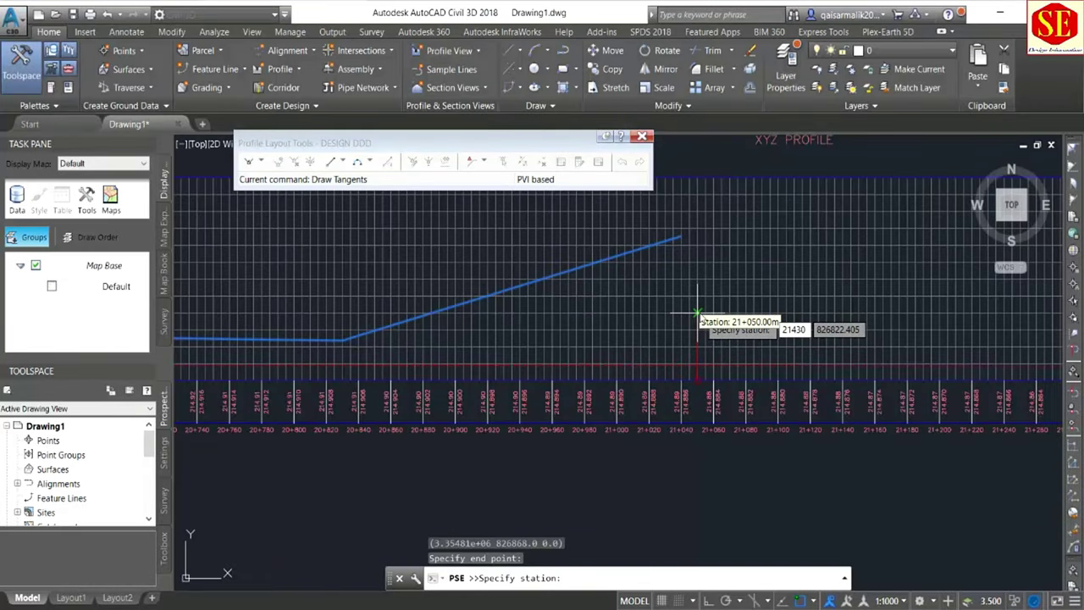
key("Return")
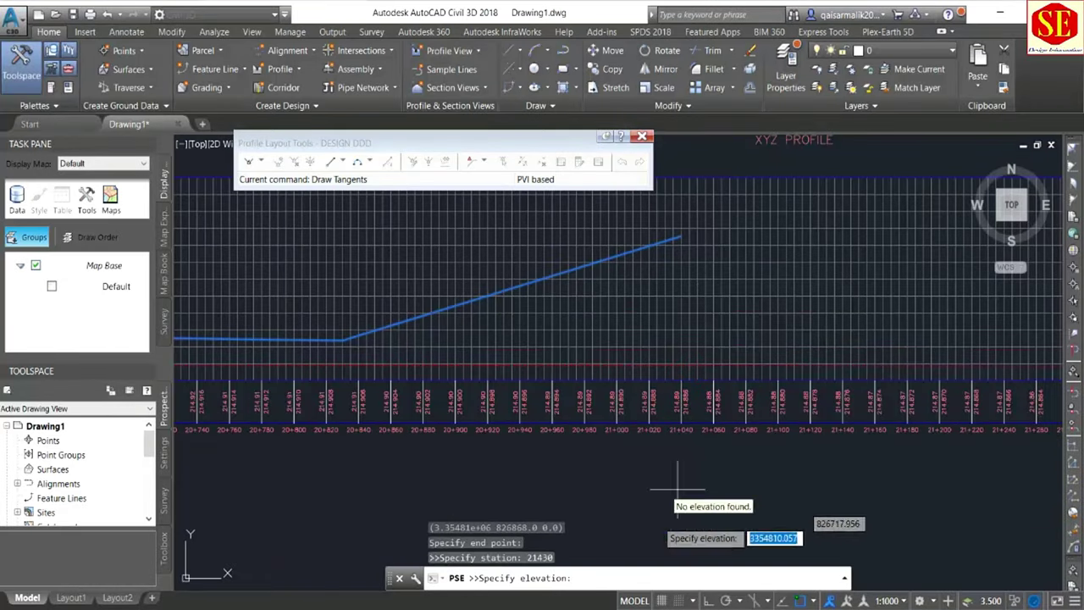
key("alt+Tab")
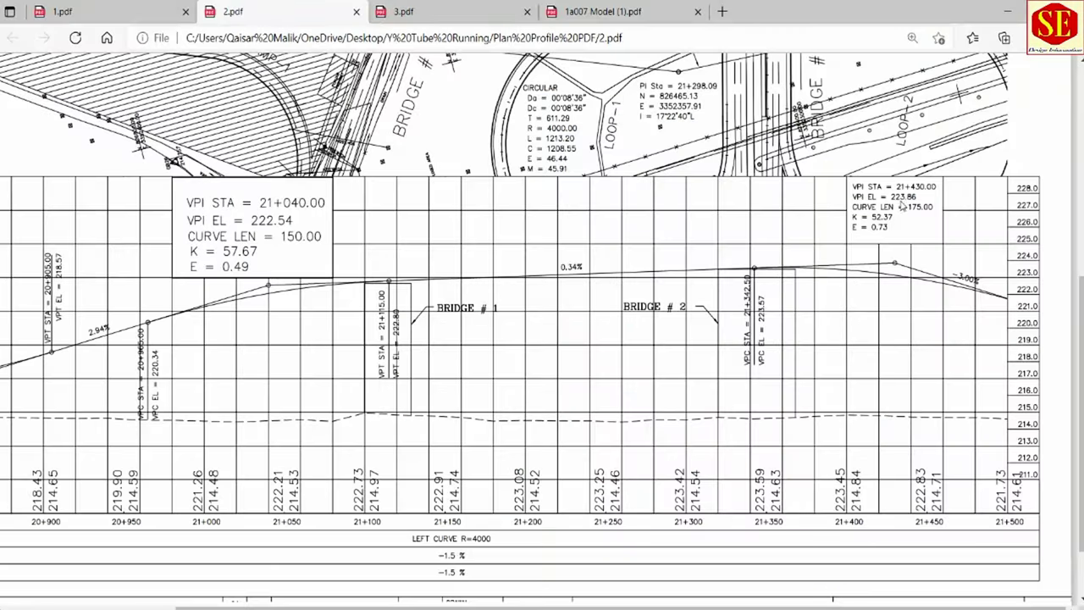
Give the PVI at station 21+430 an elevation of 223.86.
key("alt+Tab")
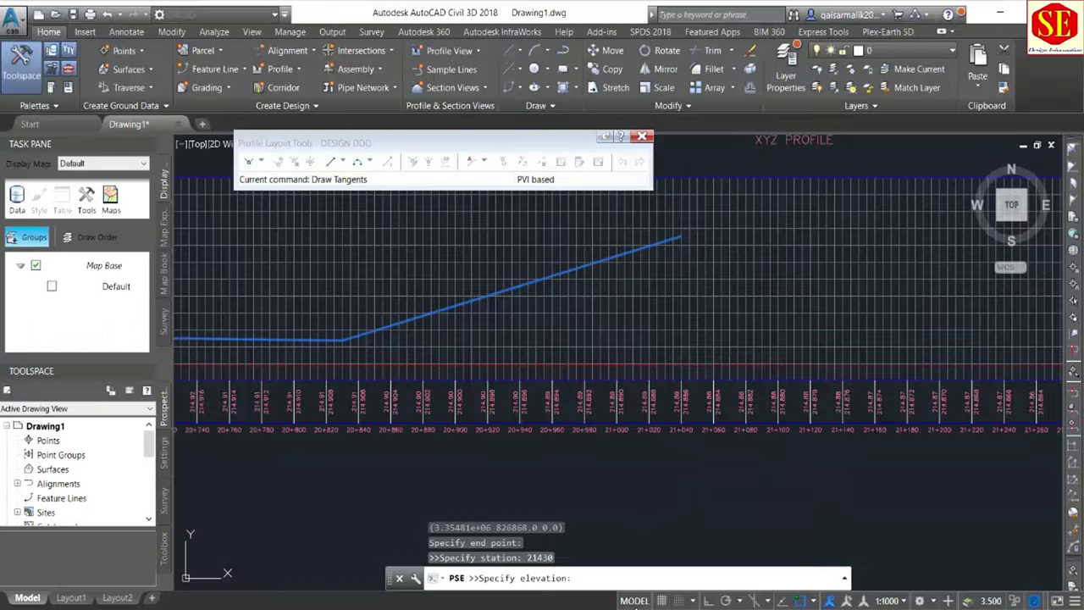
type("223.86")
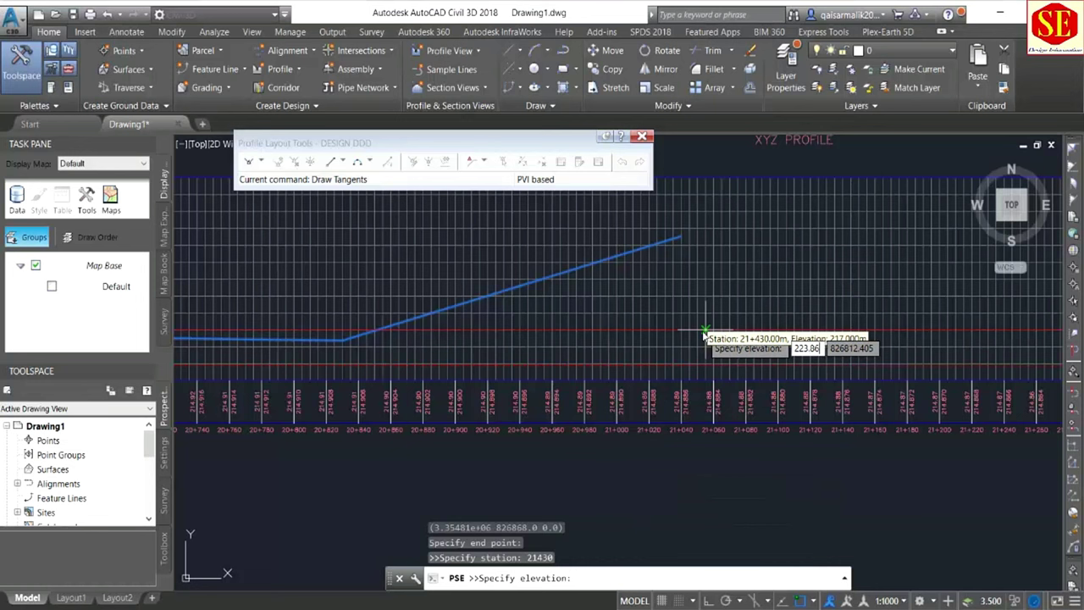
key("Return")
scroll(474, 328, "down", 3)
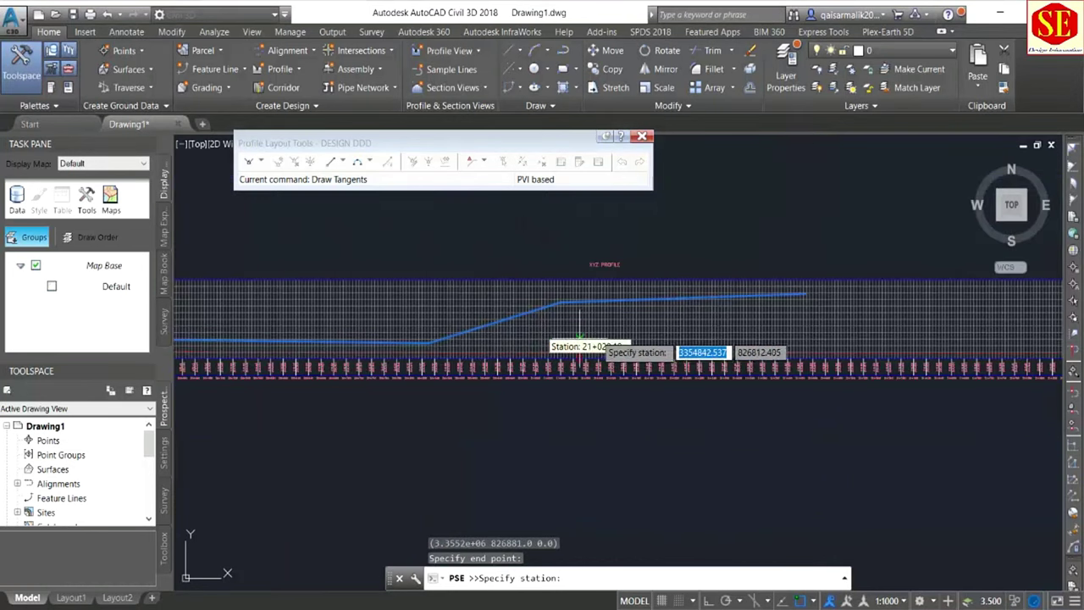
scroll(830, 305, "up", 3)
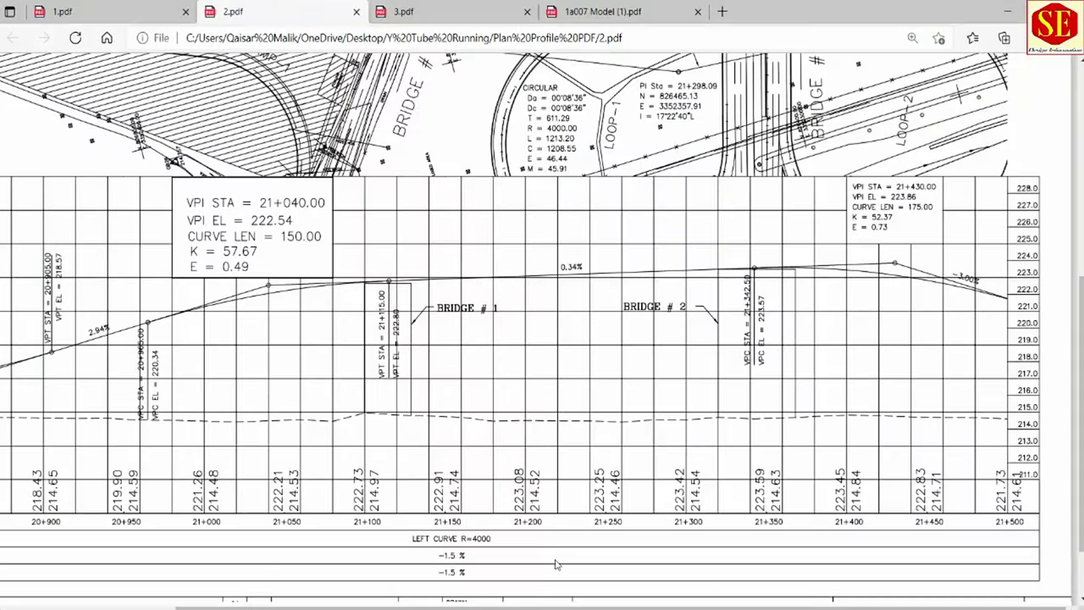
Using sheet 3.pdf, enter station 21694 for the next PVI.
left_click(412, 9)
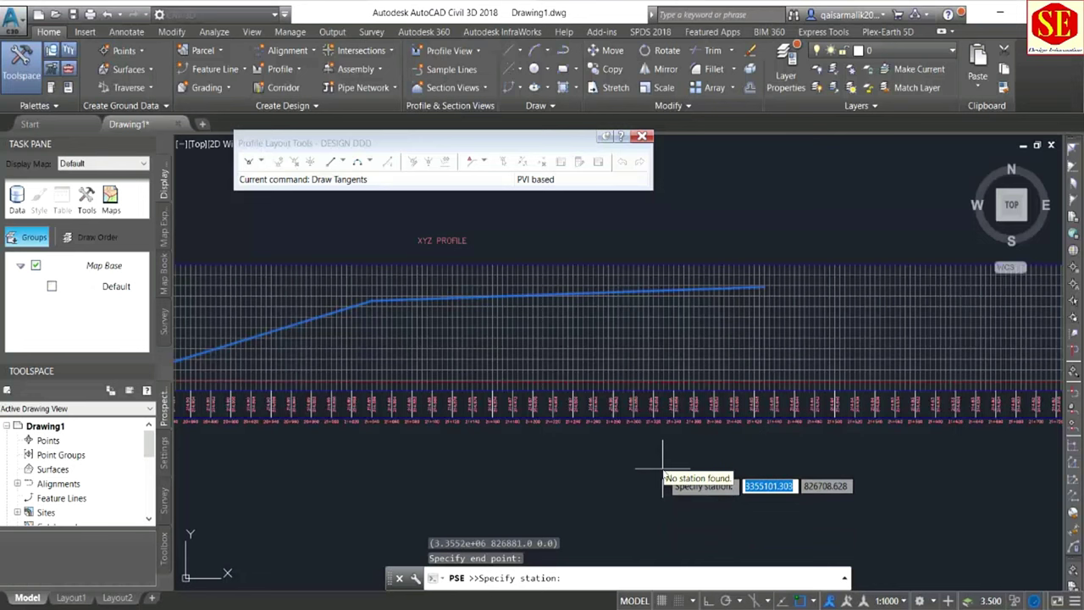
type("21")
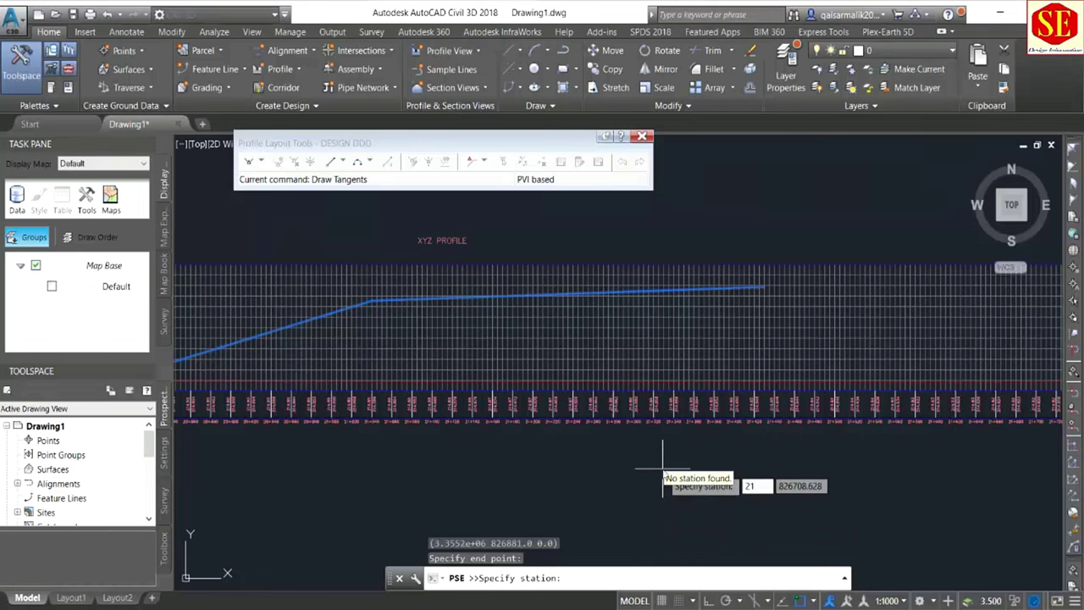
type("694")
key("Return")
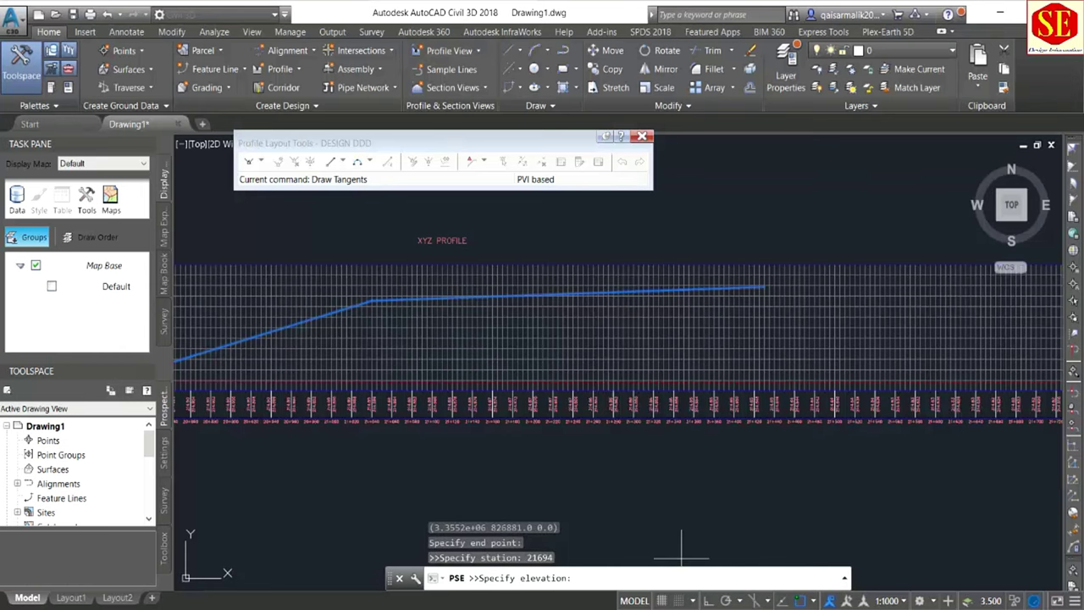
key("alt+Tab")
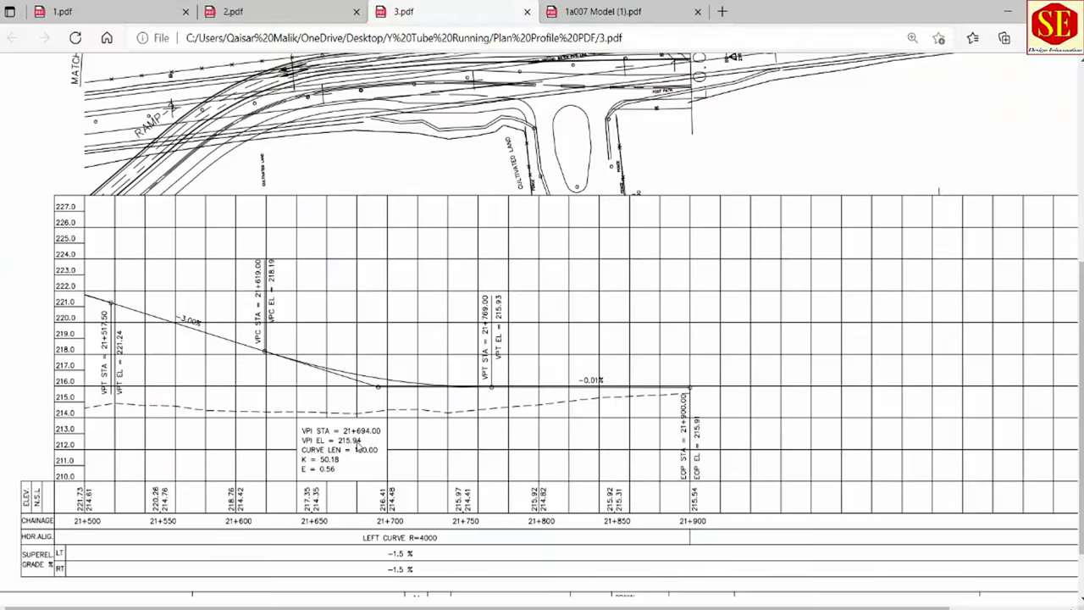
Give the PVI at station 21+694 an elevation of 215.94.
key("alt+Tab")
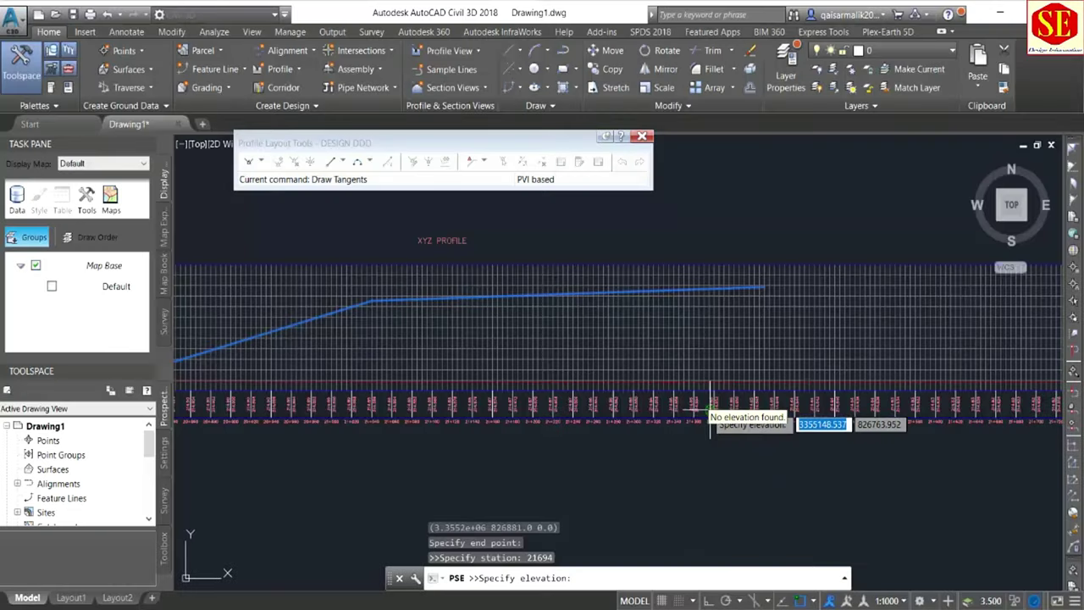
type("215.94")
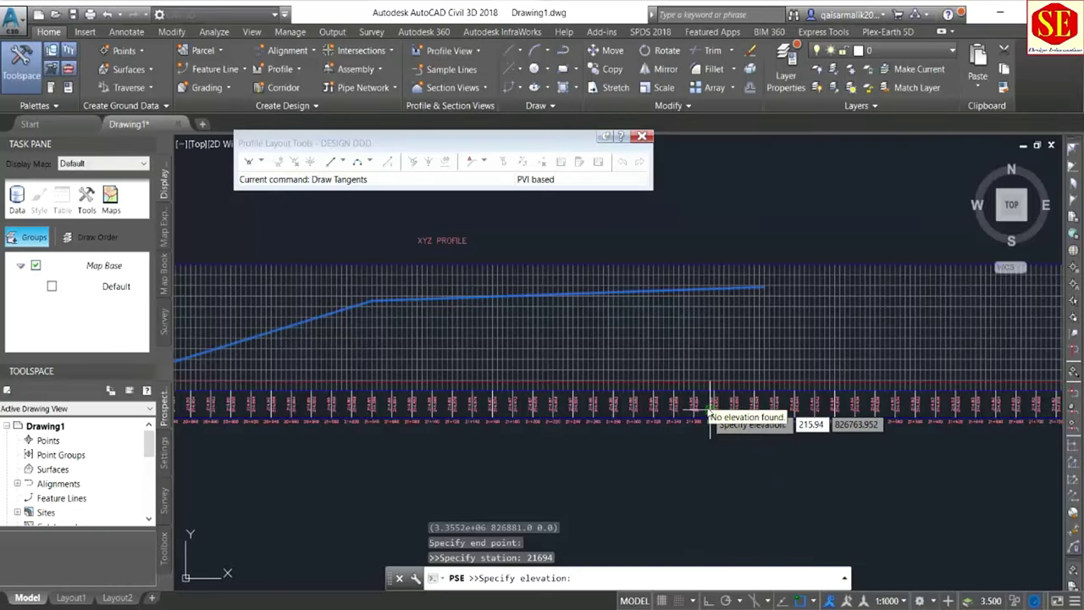
key("Return")
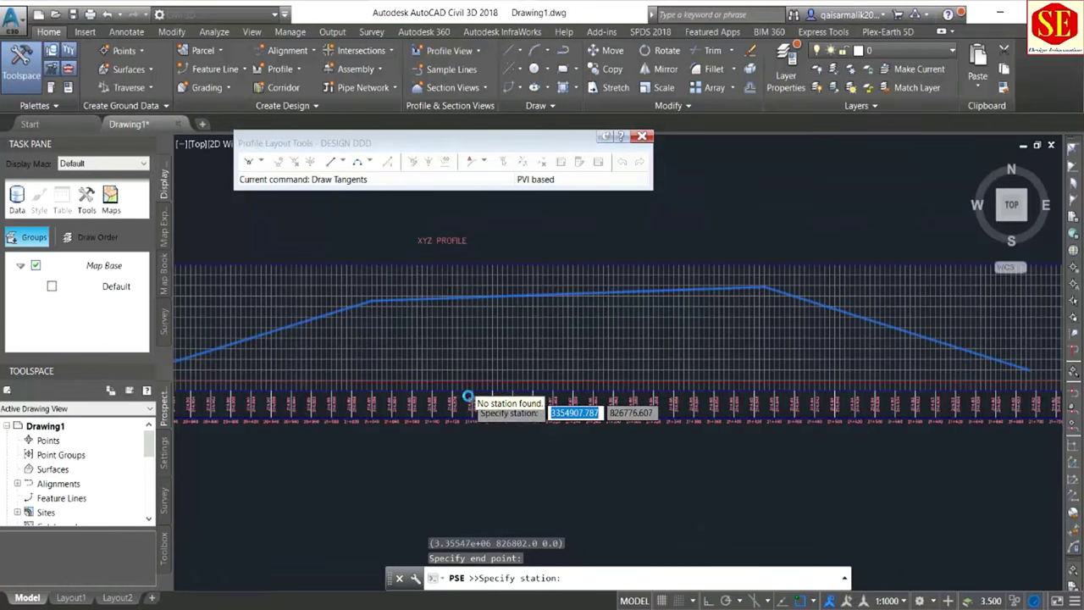
scroll(470, 390, "down", 2)
Place the final PVI at station 21+900, elevation 215.9, adding the flat end tangent.
key("alt+Tab")
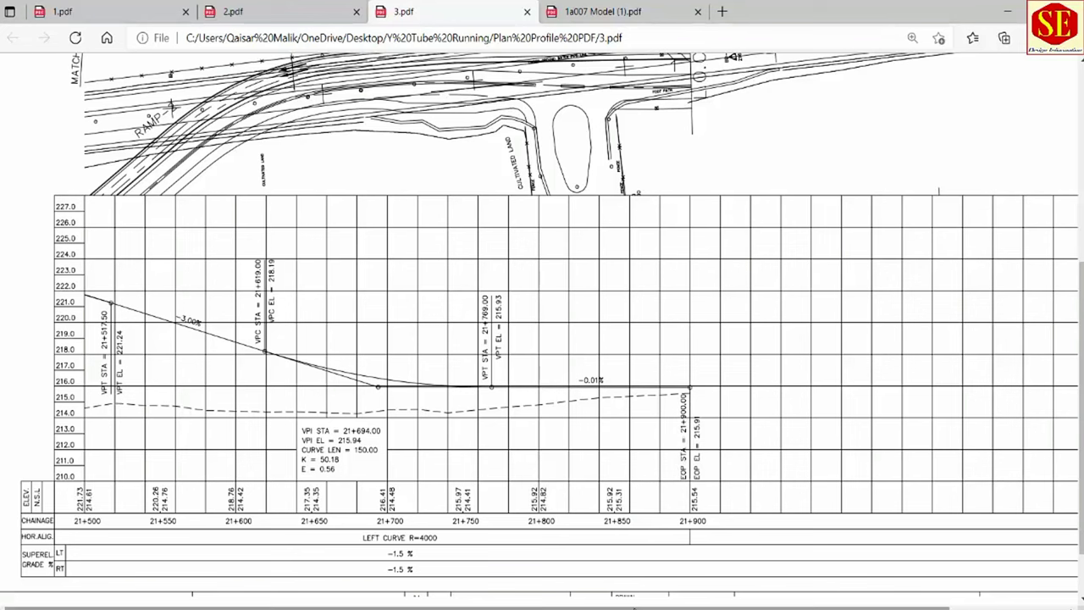
key("alt+Tab")
type("21")
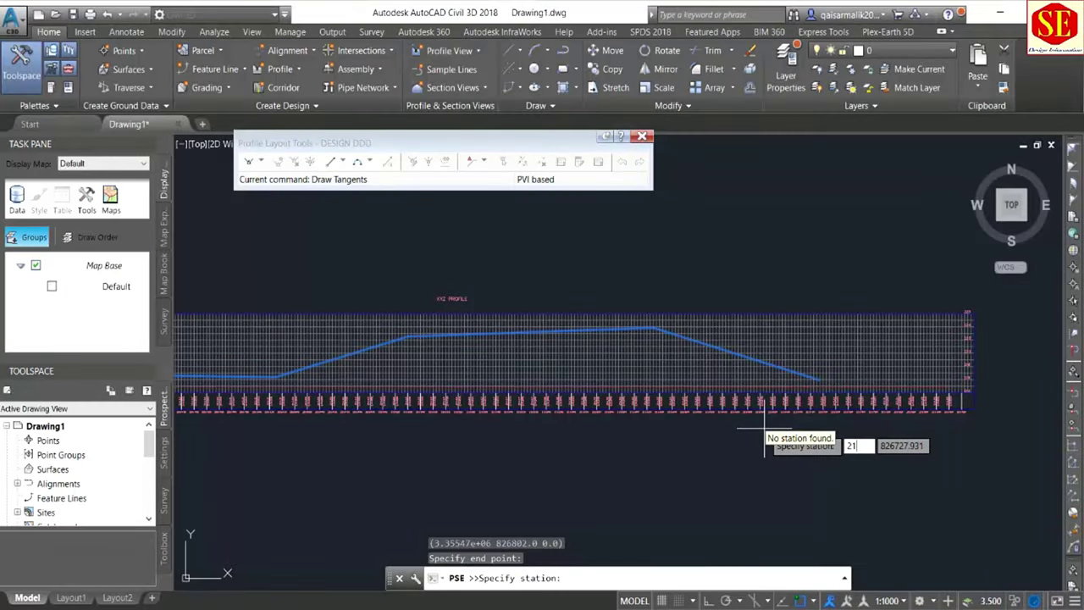
type("900")
key("Return")
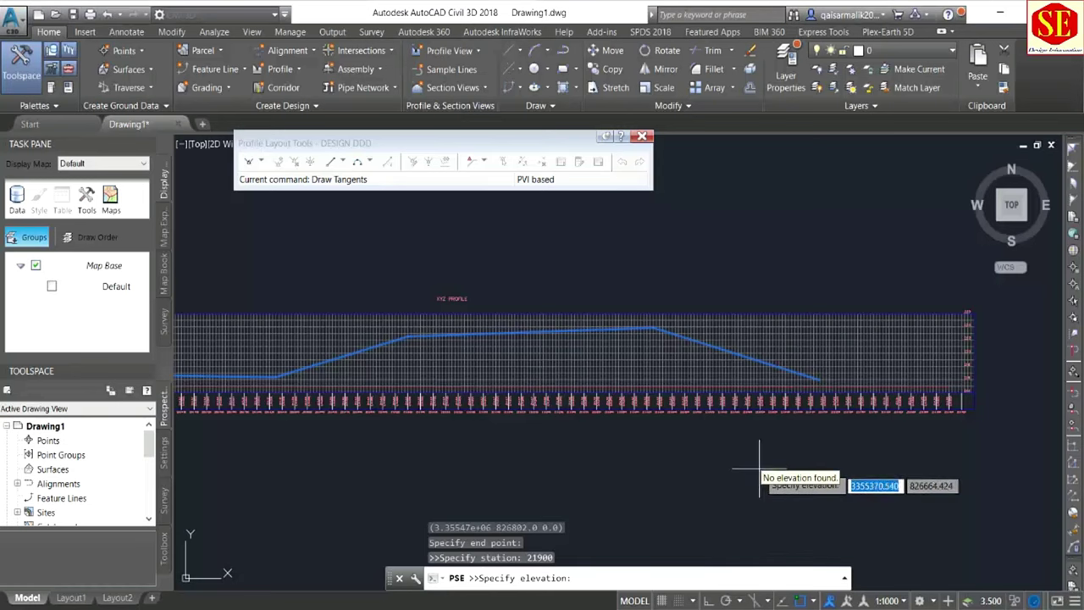
type("215")
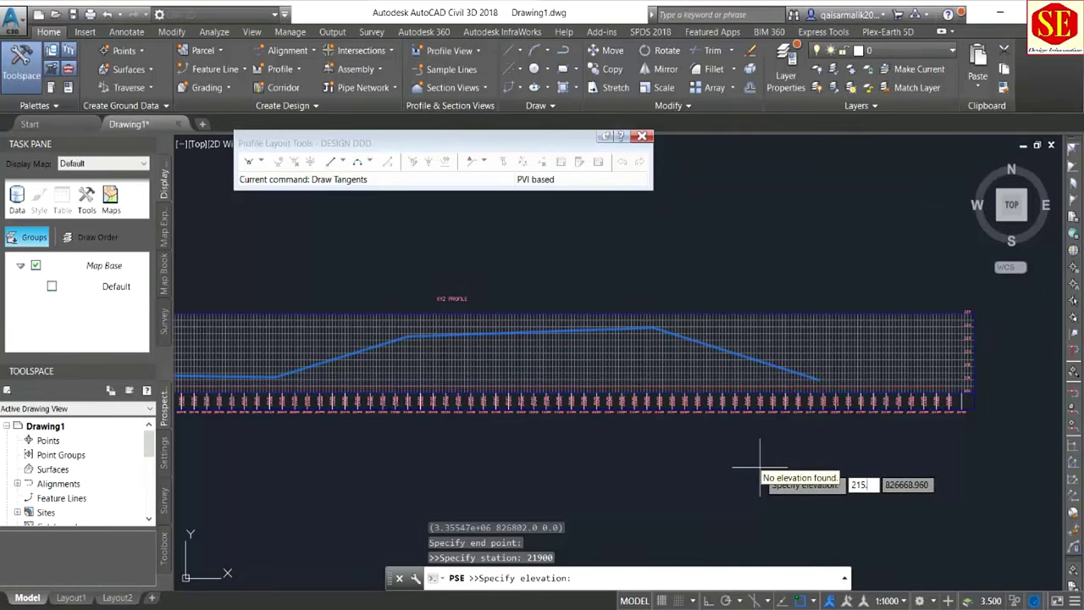
key("Return")
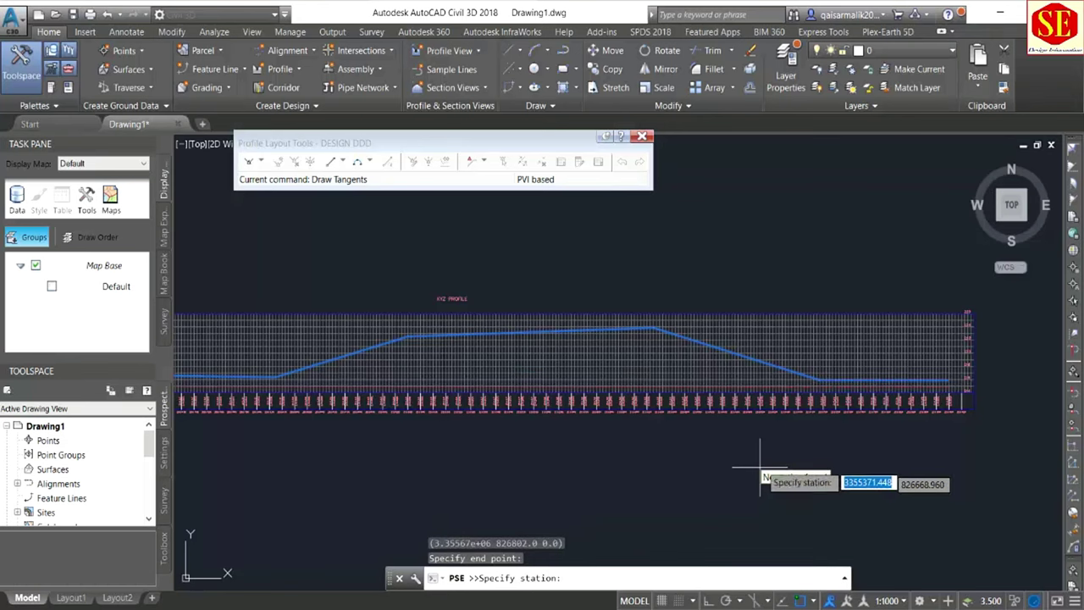
End the tangent layout and zoom in on the 20+830 grade-break label.
key("Escape")
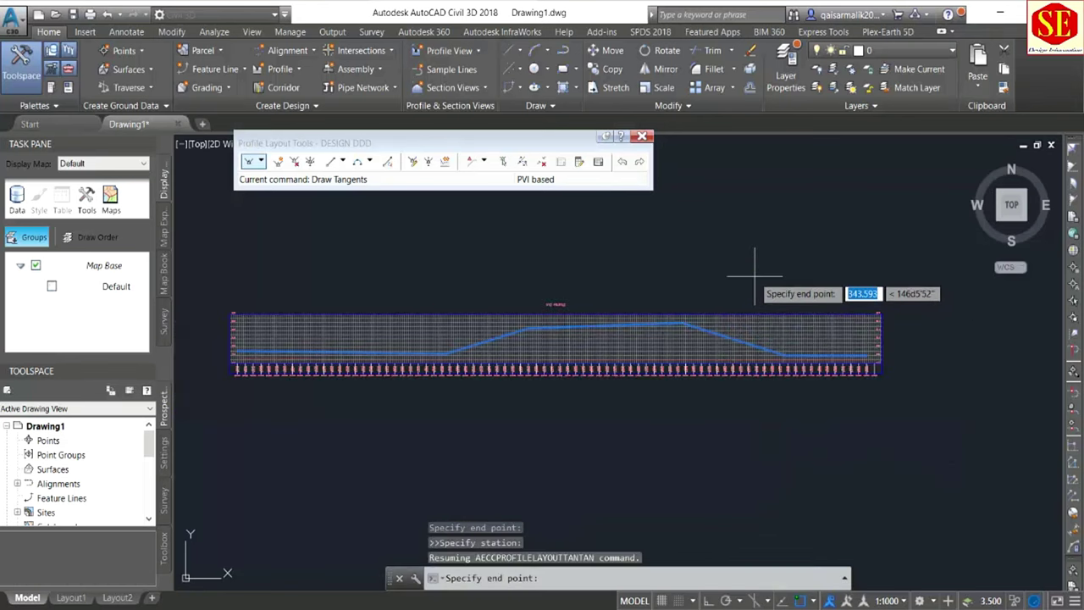
scroll(754, 276, "up", 2)
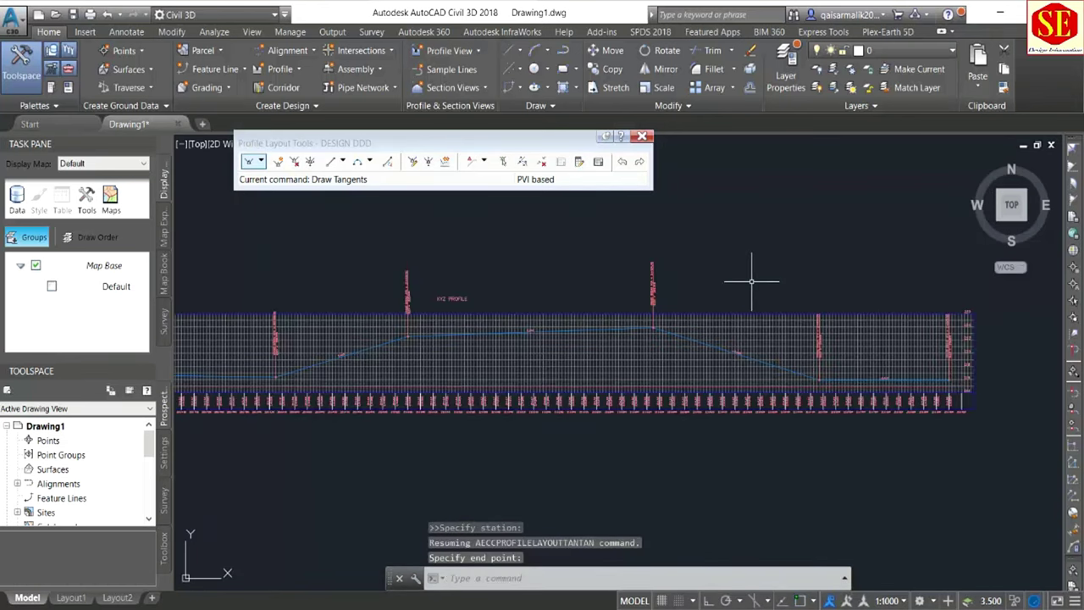
scroll(826, 322, "up", 1)
middle_click_drag(826, 322, 877, 322)
scroll(251, 324, "up", 3)
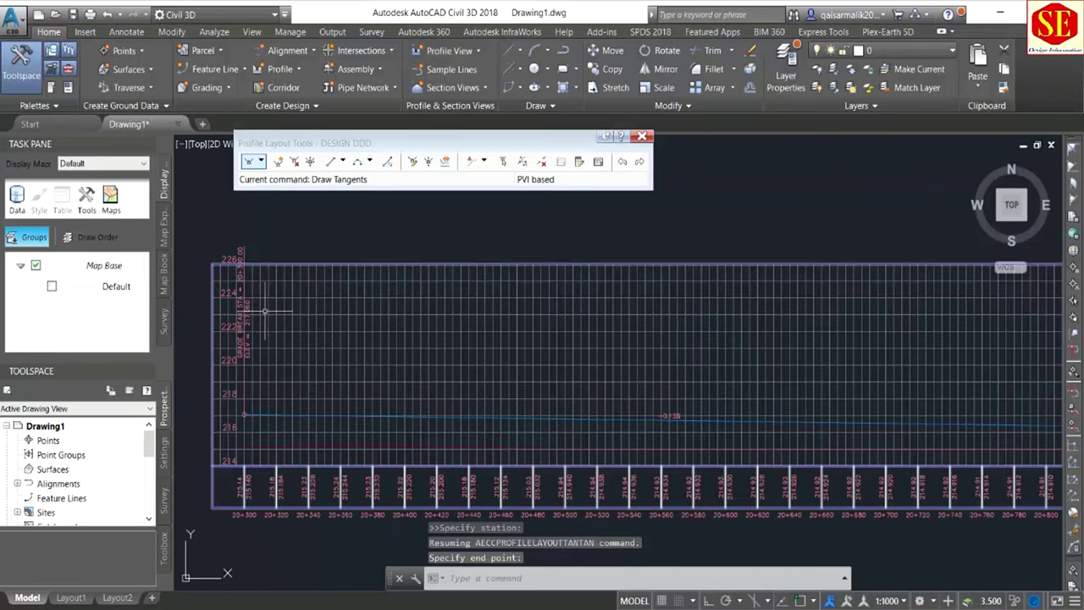
scroll(251, 325, "up", 1)
scroll(250, 356, "down", 2)
scroll(535, 384, "up", 1)
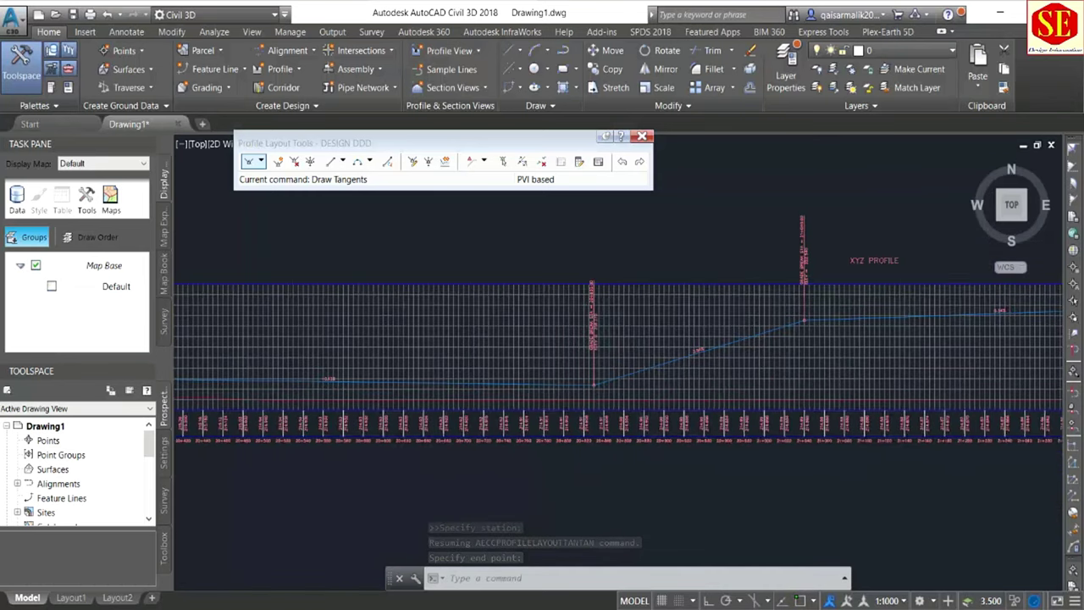
scroll(578, 341, "up", 1)
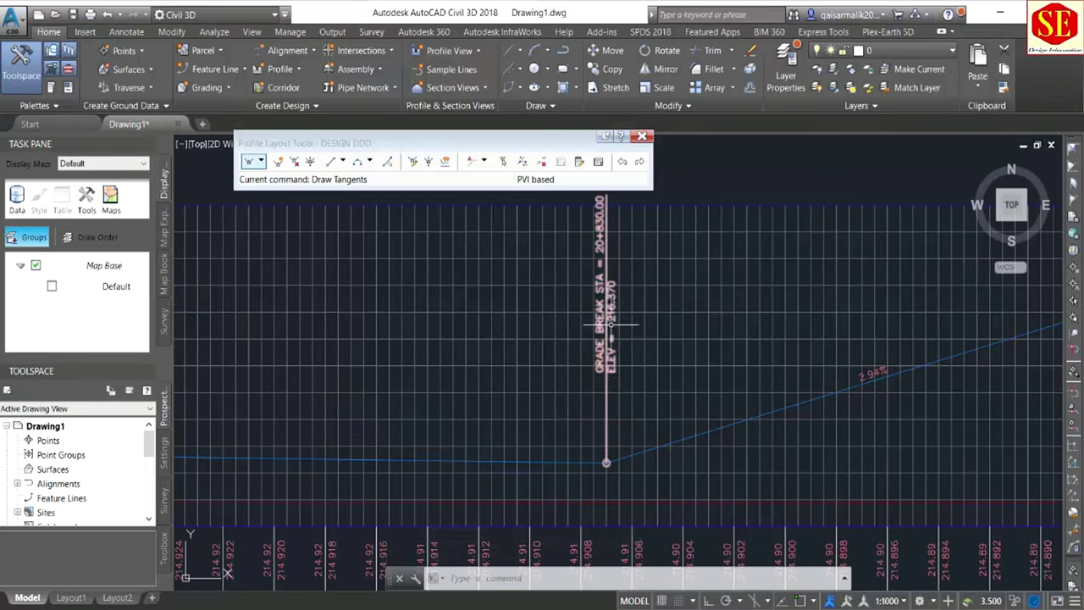
middle_click_drag(605, 314, 466, 381)
scroll(466, 381, "down", 3)
scroll(508, 339, "down", 1)
scroll(551, 318, "down", 1)
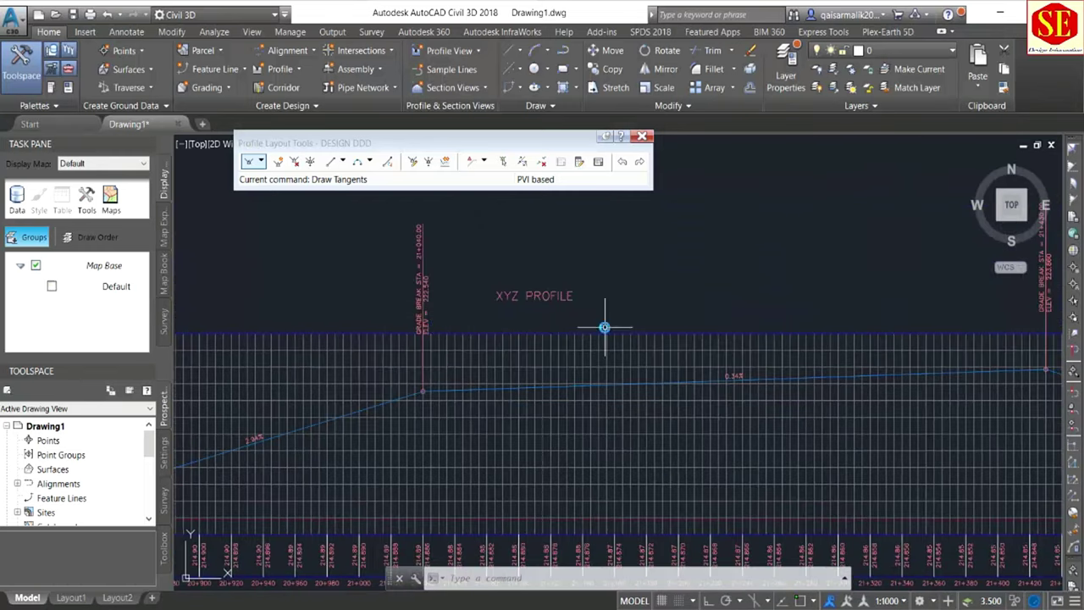
scroll(677, 322, "down", 1)
Pan to the later grade breaks showing 0.34% rising to 21+430 and -3.00% to 21+694.
middle_click_drag(874, 319, 667, 314)
scroll(692, 378, "up", 2)
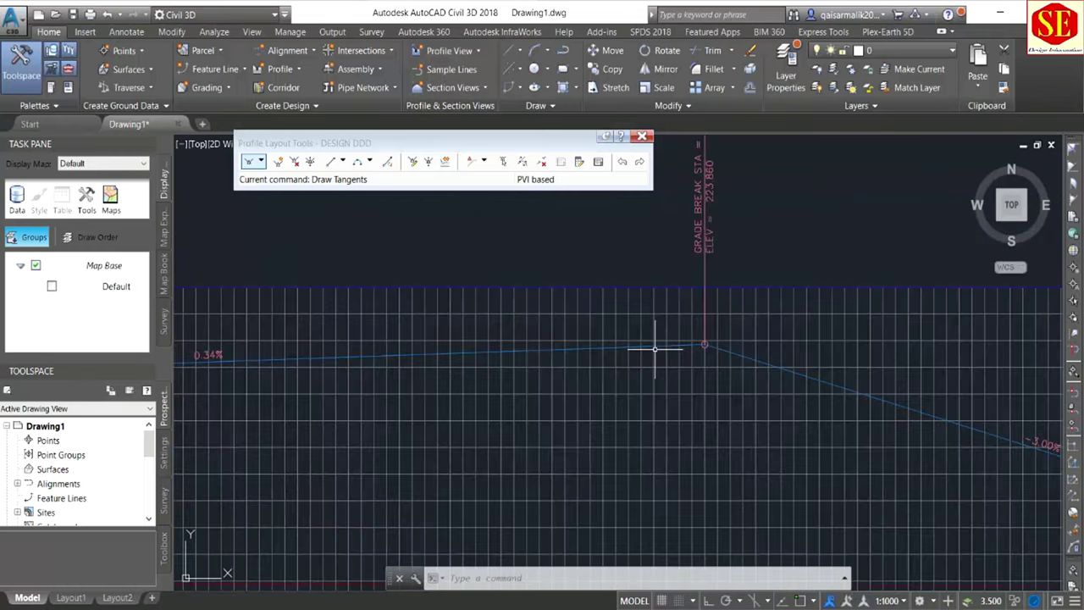
scroll(659, 361, "down", 2)
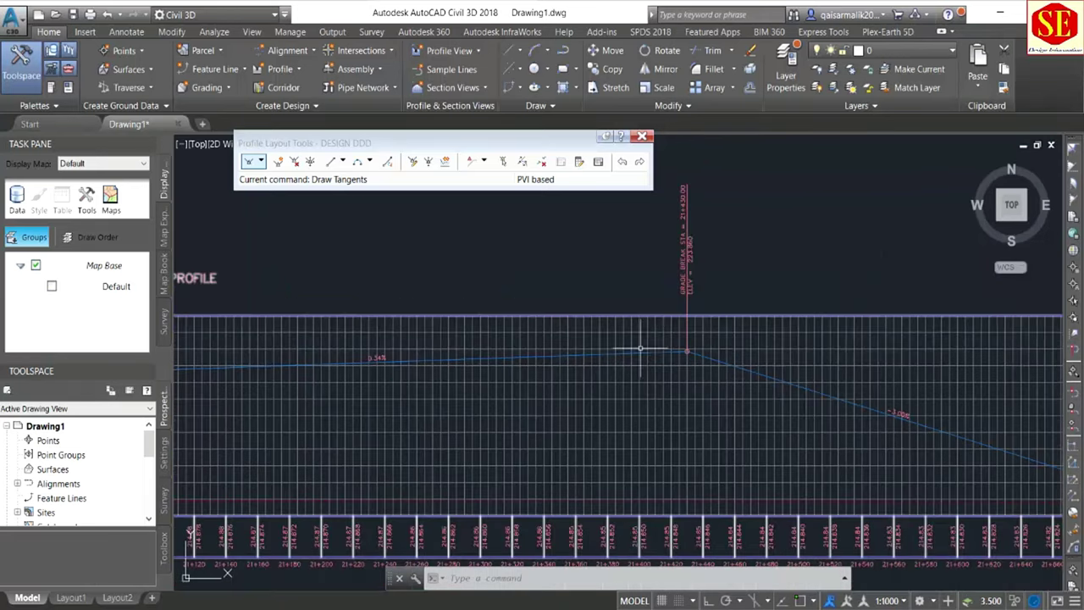
middle_click_drag(635, 352, 612, 349)
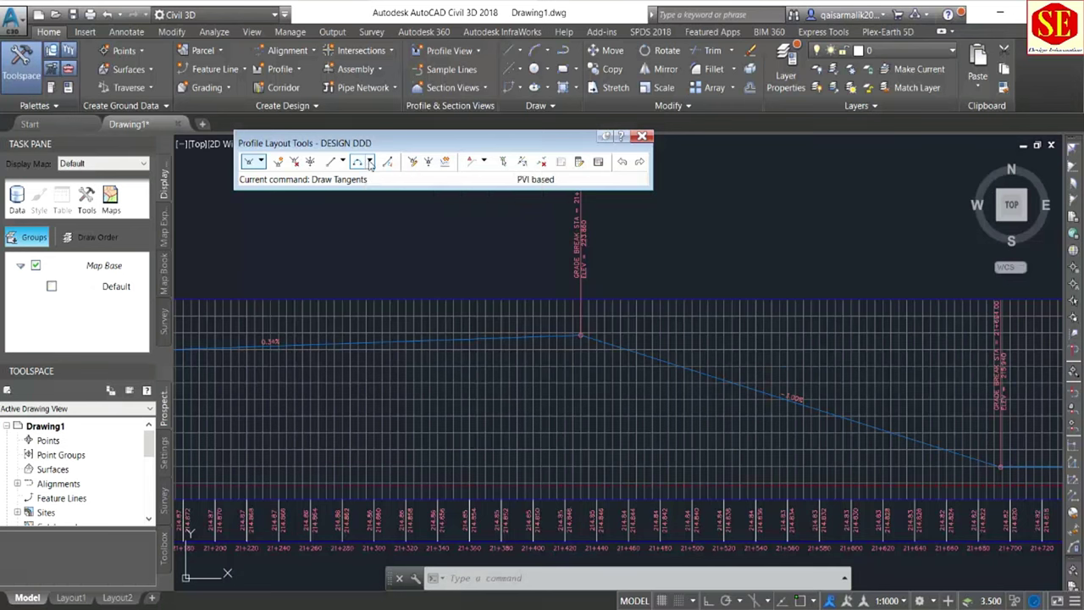
Choose the Free Vertical Curve (Circular) tool from the vertical curve list.
left_click(370, 161)
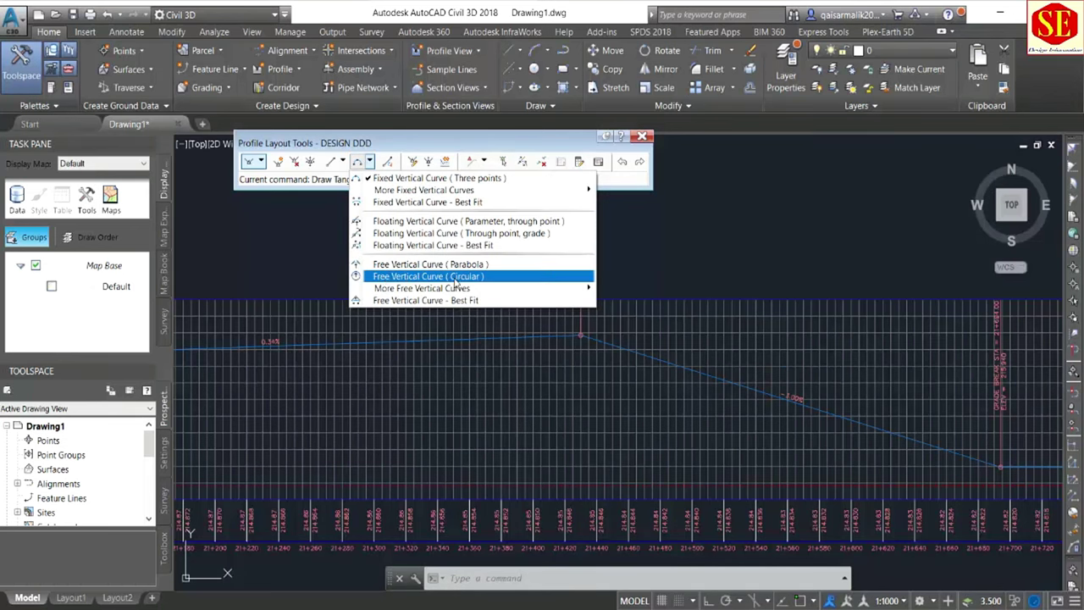
left_click(377, 282)
left_click(372, 161)
left_click(467, 281)
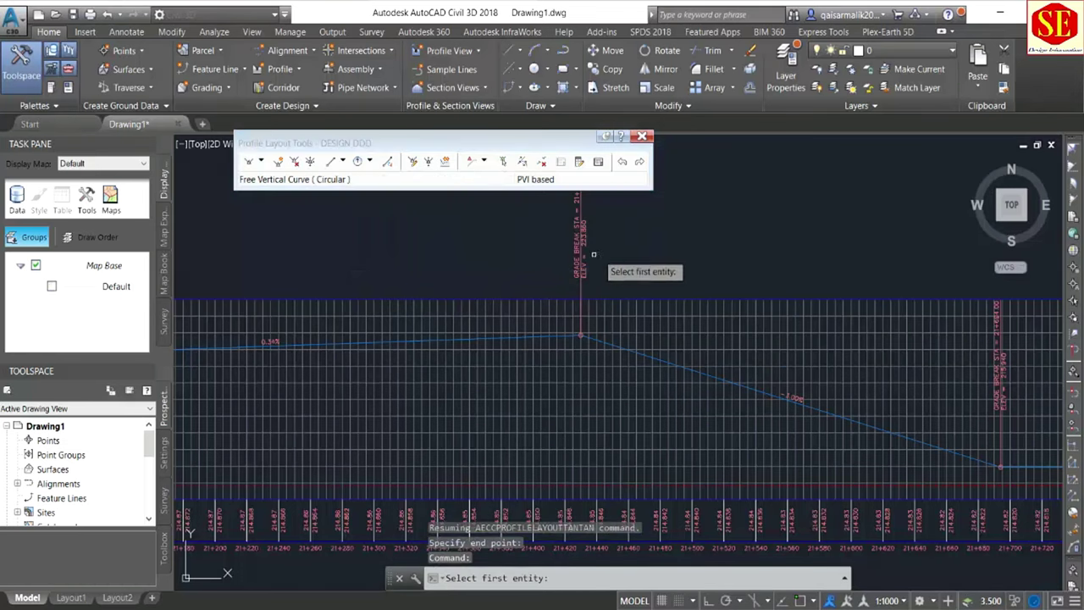
Select the incoming tangent and the outgoing 2.94% tangent at the 20+830 grade break.
scroll(682, 245, "down", 5)
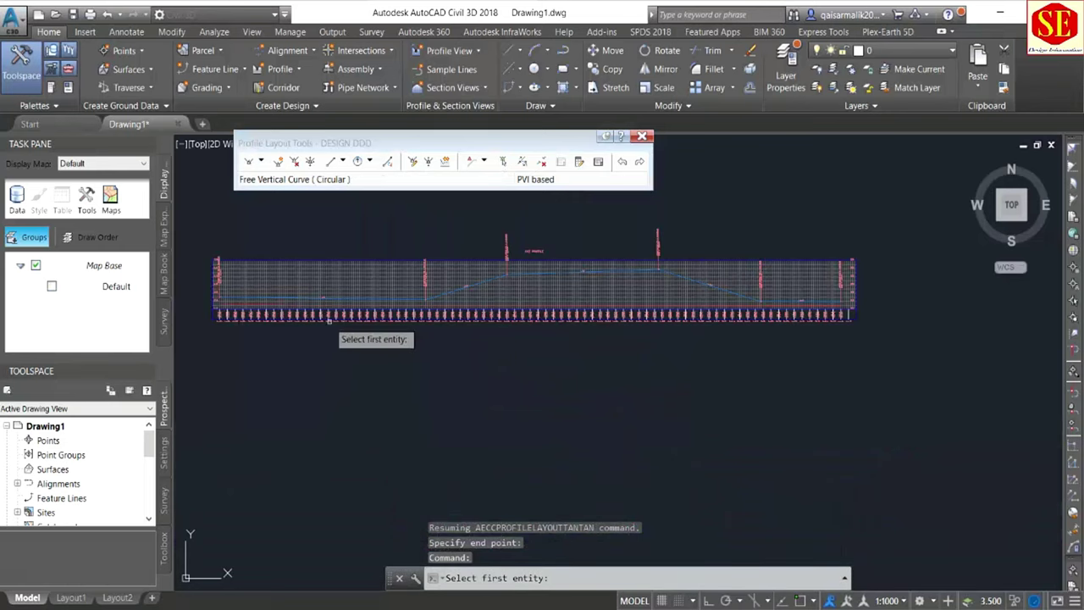
scroll(653, 469, "up", 3)
scroll(594, 387, "up", 2)
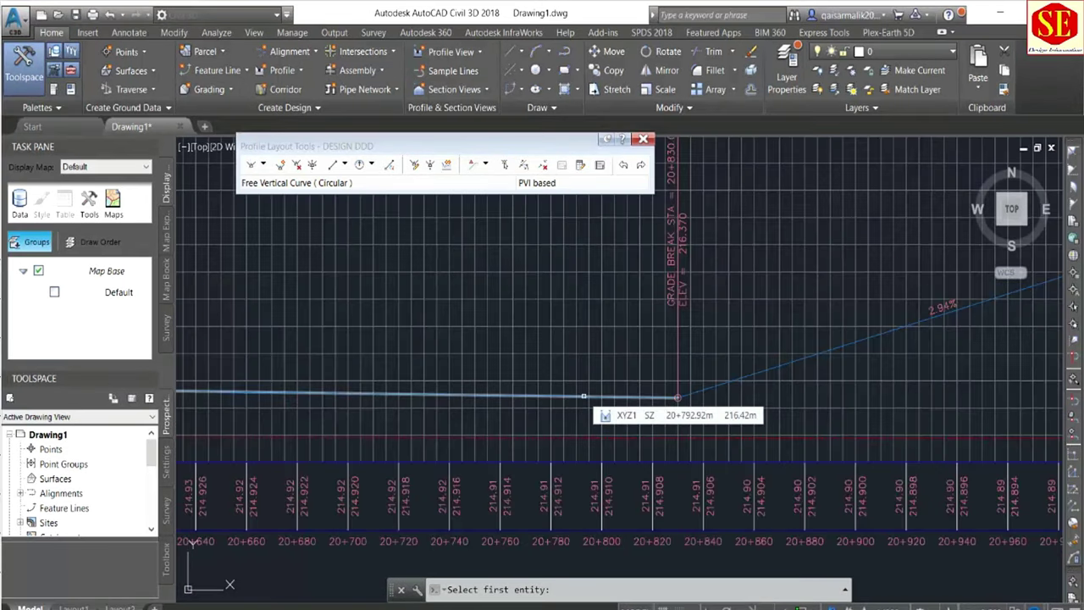
left_click(583, 396)
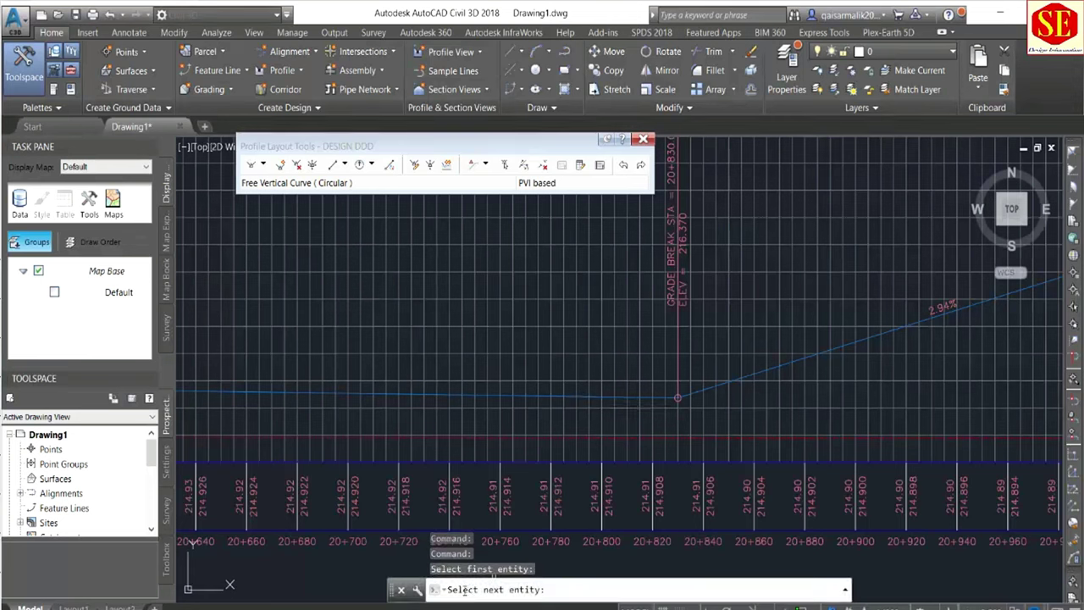
left_click(703, 391)
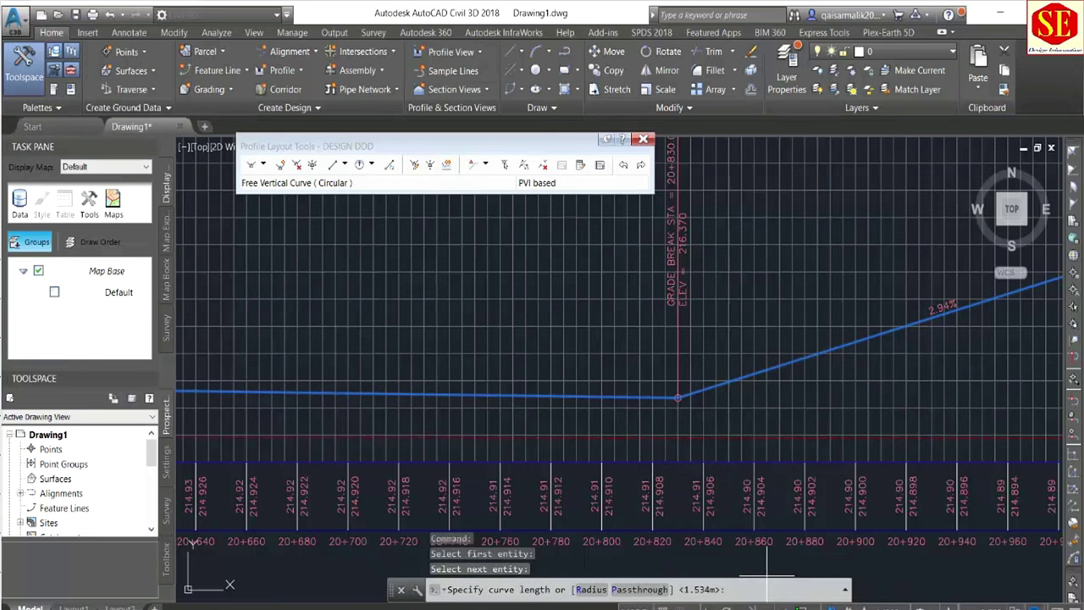
Check the 2.pdf profile sheet and give the sag near 20+830 a 150 m vertical curve.
scroll(497, 357, "down", 2, "ctrl")
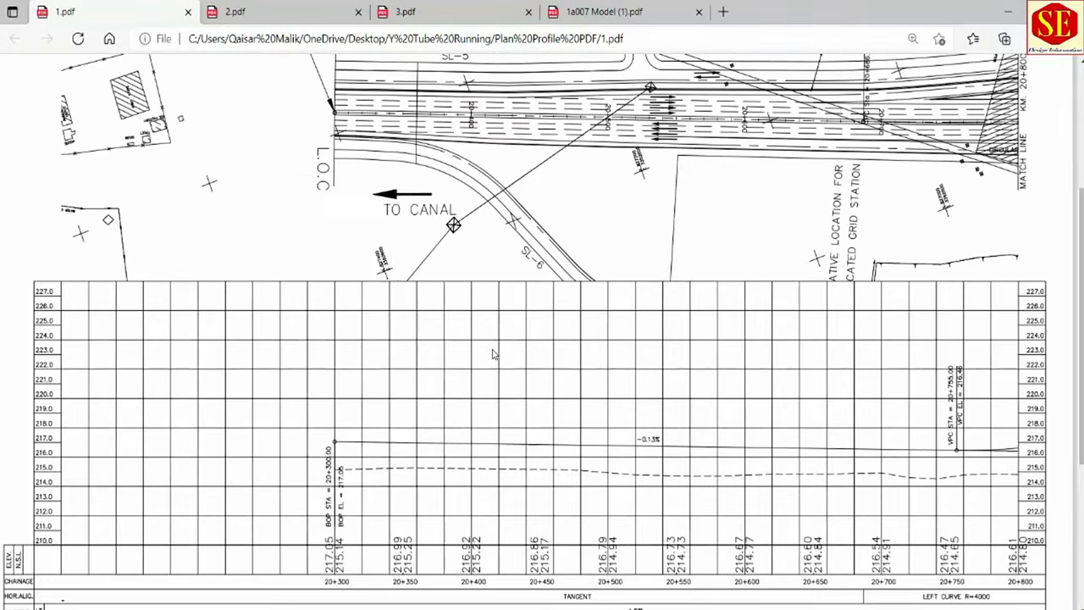
scroll(498, 354, "down", 1, "ctrl")
scroll(496, 351, "down", 1, "ctrl")
left_click(273, 6)
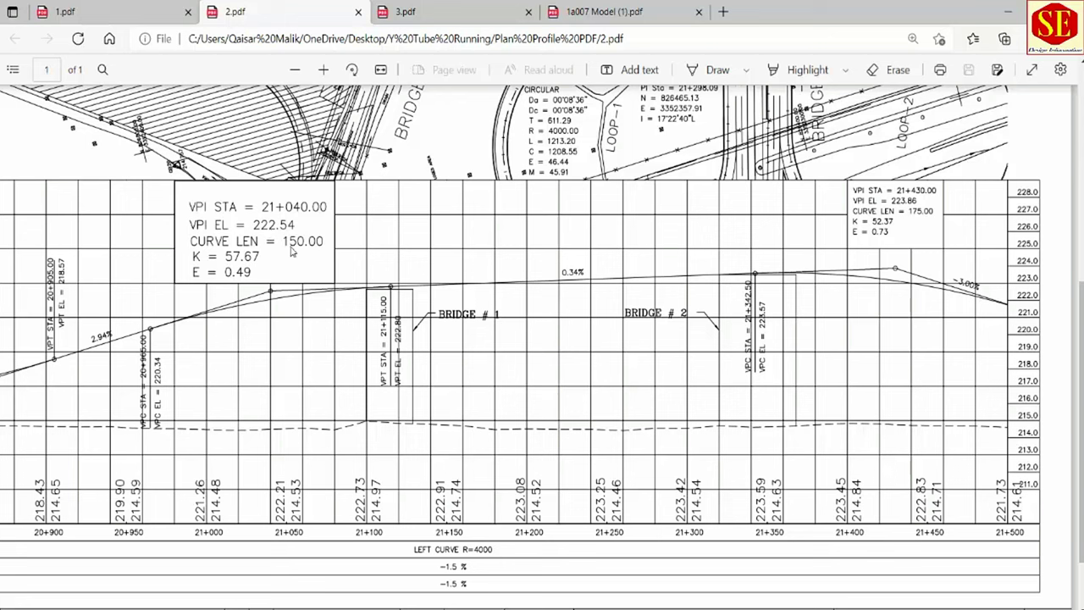
key("alt+Tab")
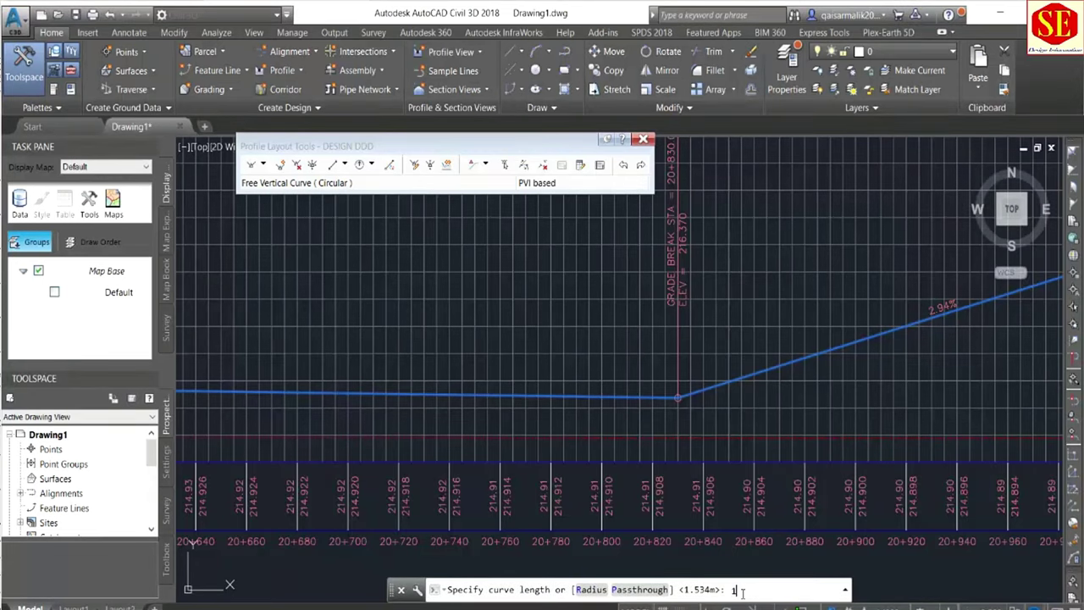
key("Return")
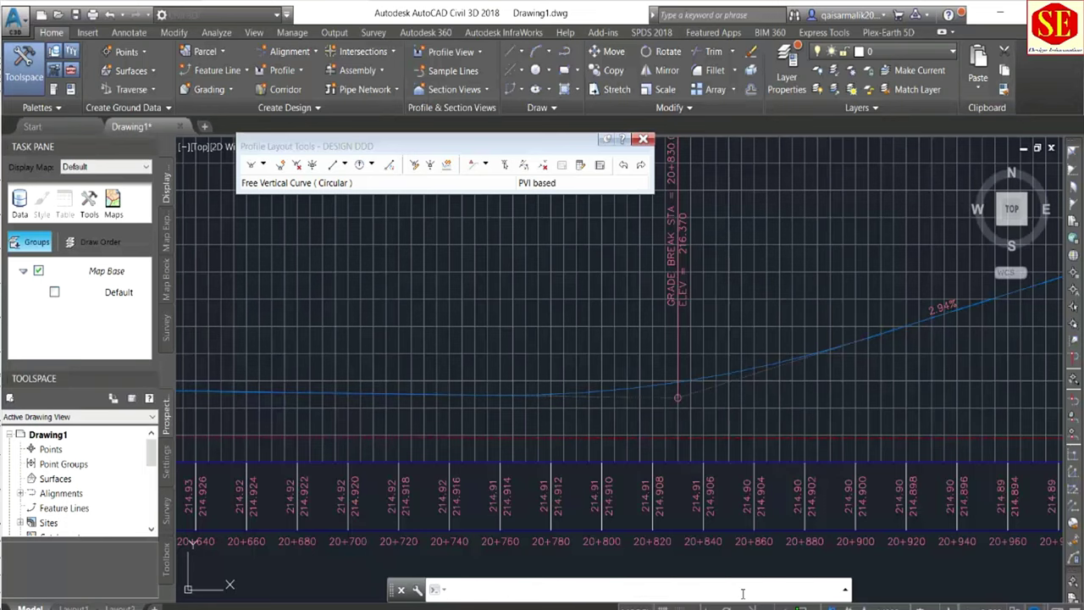
Add a 175 m vertical curve between the 2.94% and 0.34% tangents.
scroll(551, 349, "down", 3)
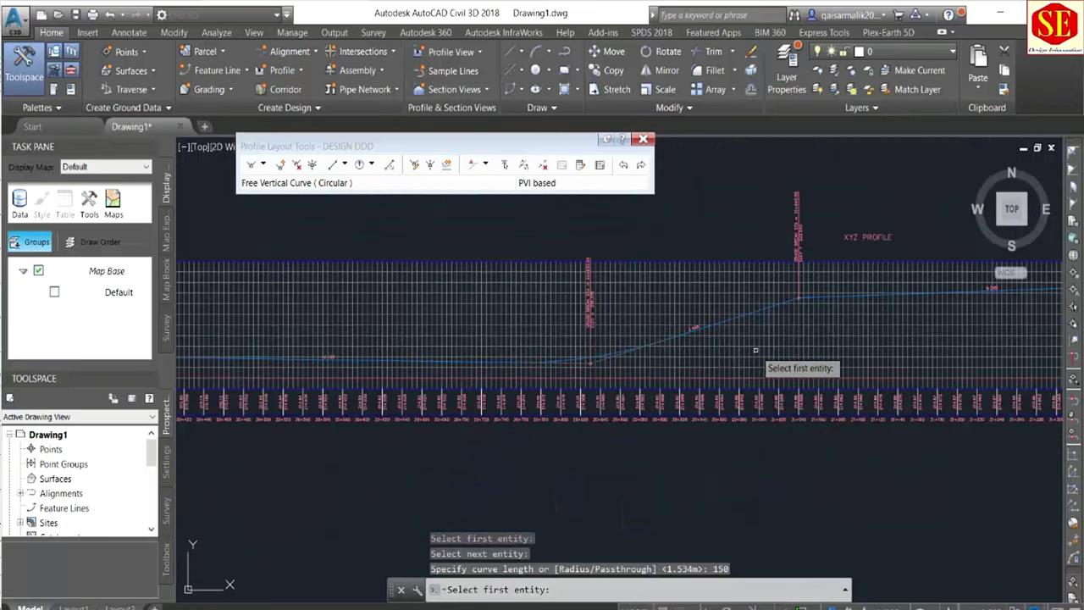
scroll(619, 388, "up", 1)
scroll(620, 387, "up", 1)
scroll(571, 379, "up", 1)
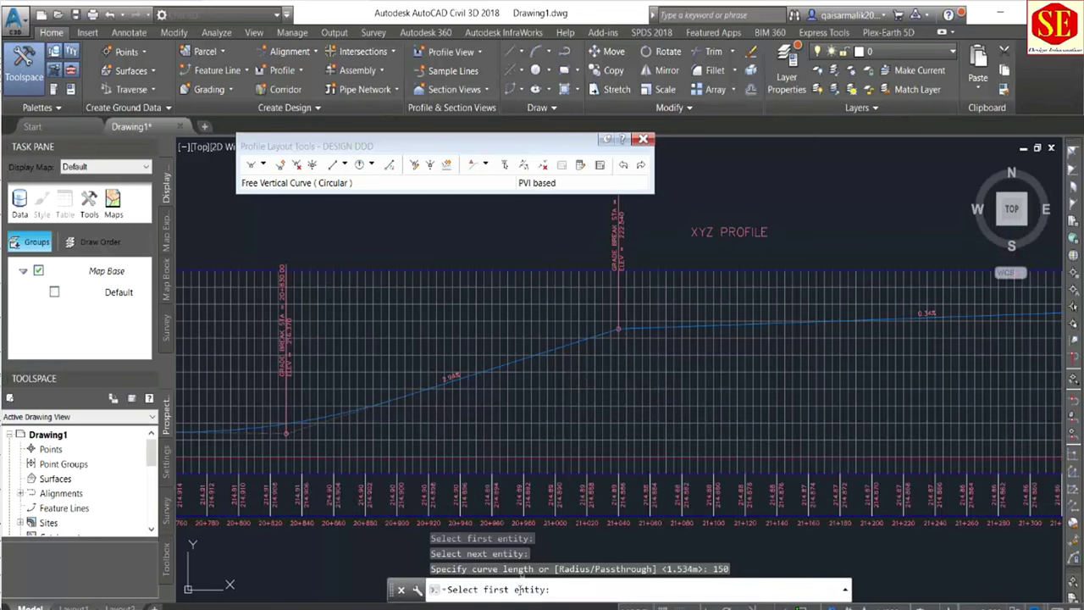
left_click(499, 366)
scroll(667, 322, "up", 2)
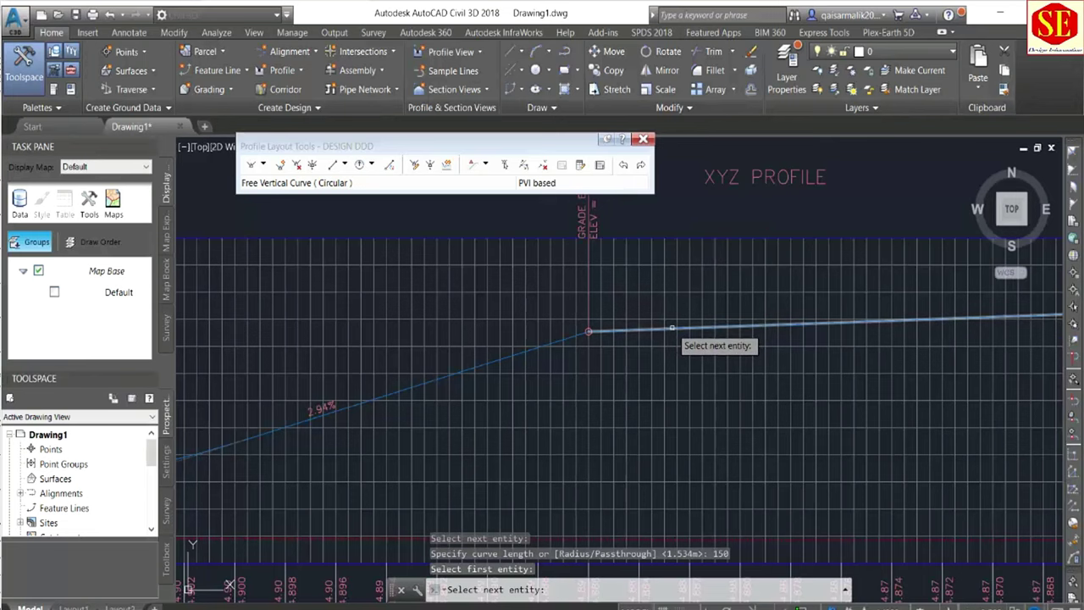
left_click(671, 328)
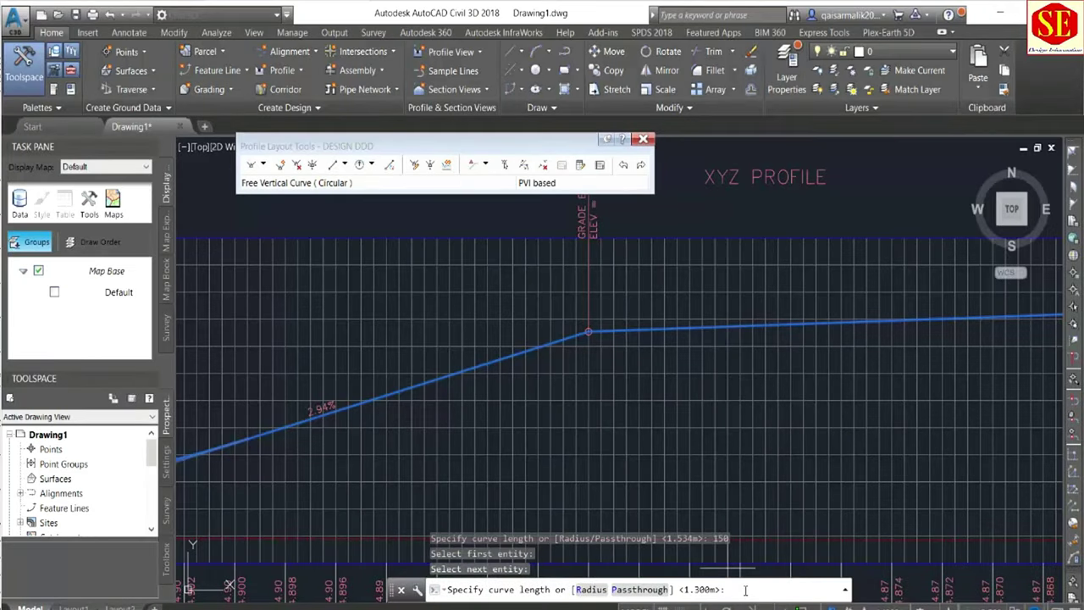
key("Return")
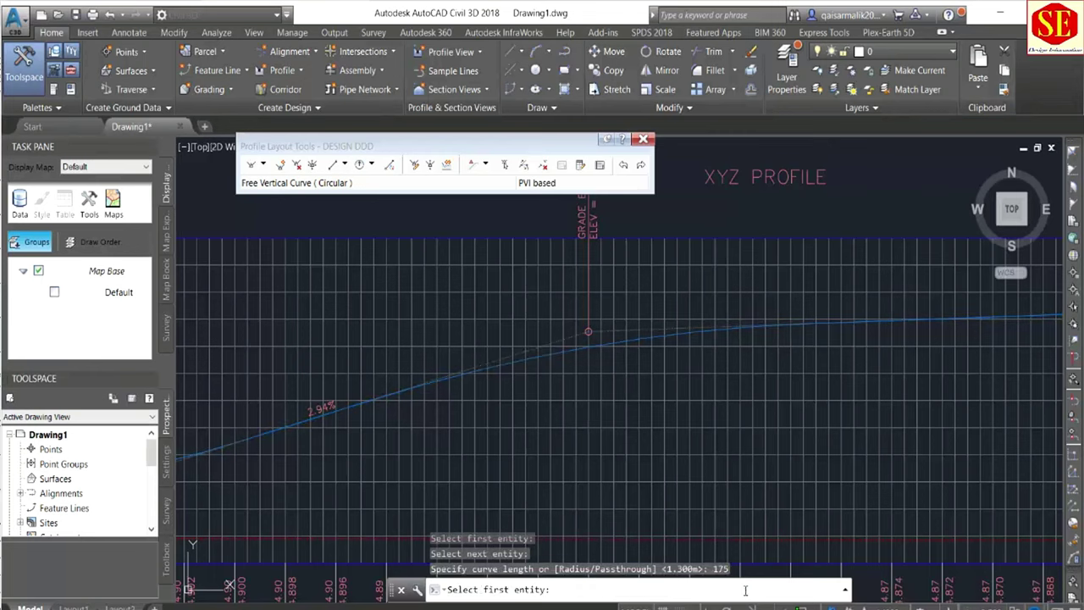
Select the 0.34% and -3.00% tangents at the crest and look up its curve length in the PDF.
scroll(466, 360, "down", 3)
middle_click_drag(472, 367, 373, 366)
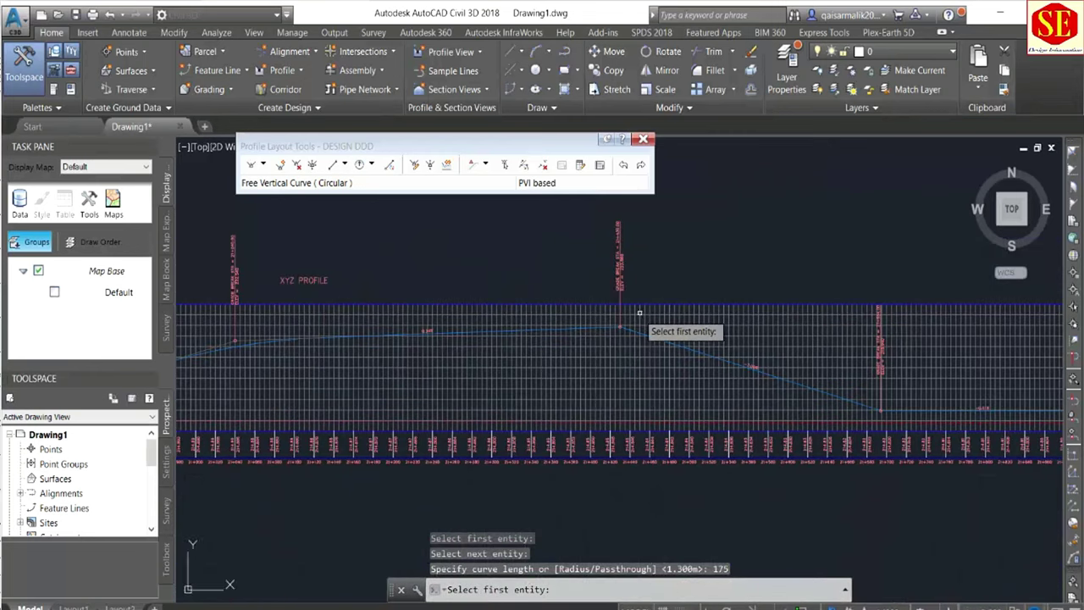
scroll(593, 339, "up", 3)
left_click(487, 347)
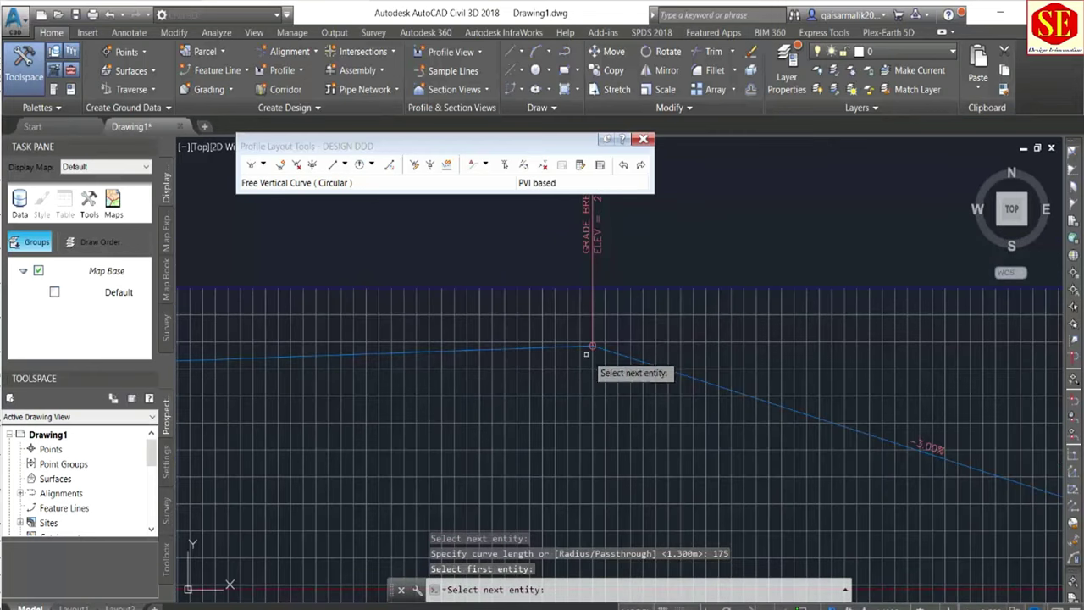
left_click(622, 355)
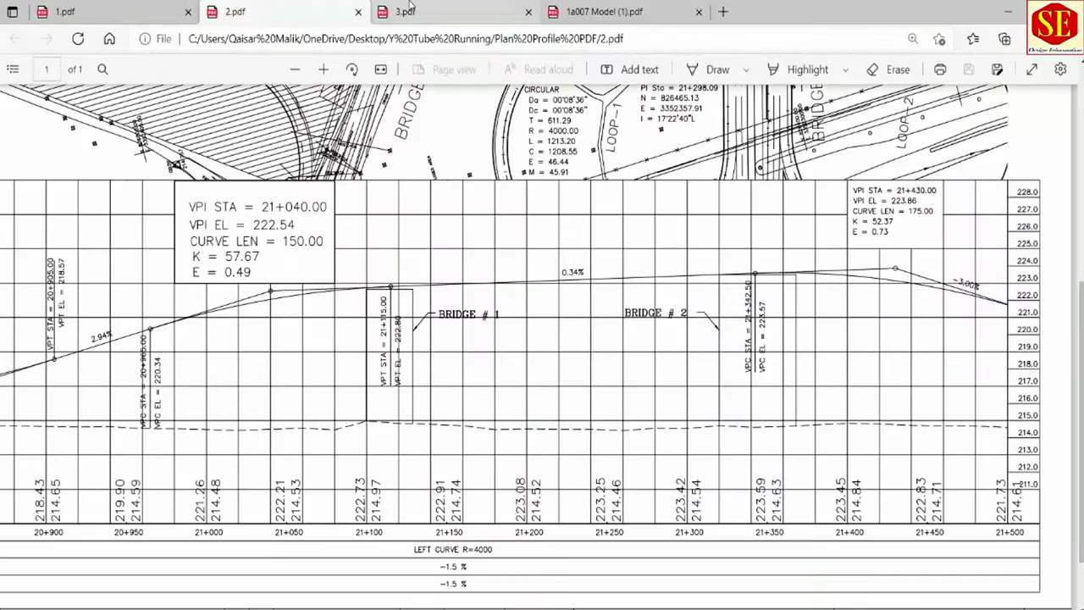
key("ctrl+Tab")
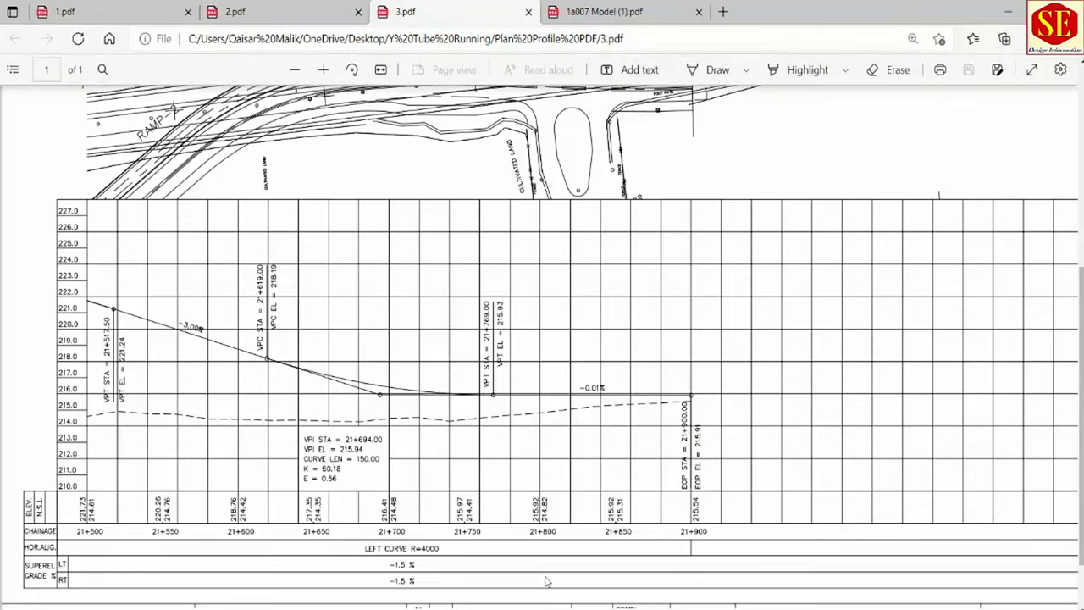
key("alt+Tab")
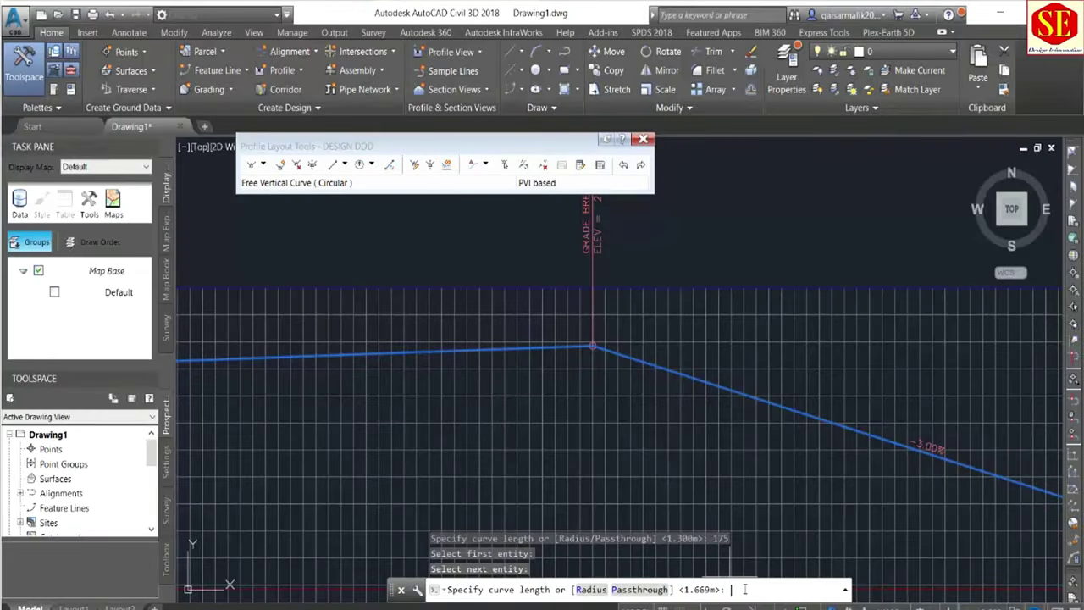
type("150")
Give the crest between the 0.34% and -3.00% grades a 150 m vertical curve.
key("Return")
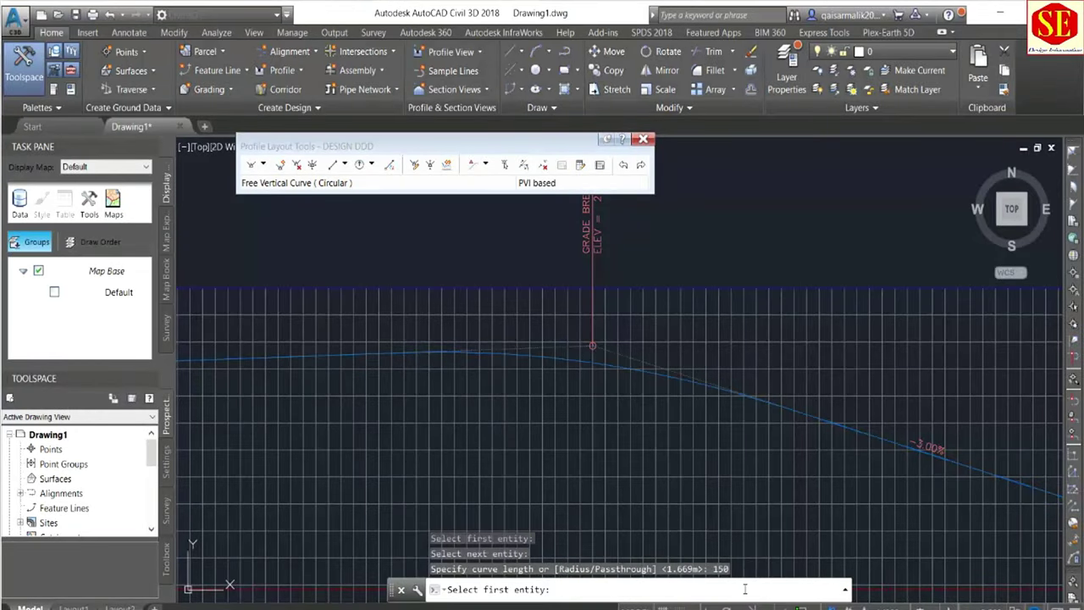
scroll(644, 377, "down", 2)
scroll(644, 377, "down", 2)
middle_click_drag(787, 398, 659, 395)
scroll(665, 398, "up", 1)
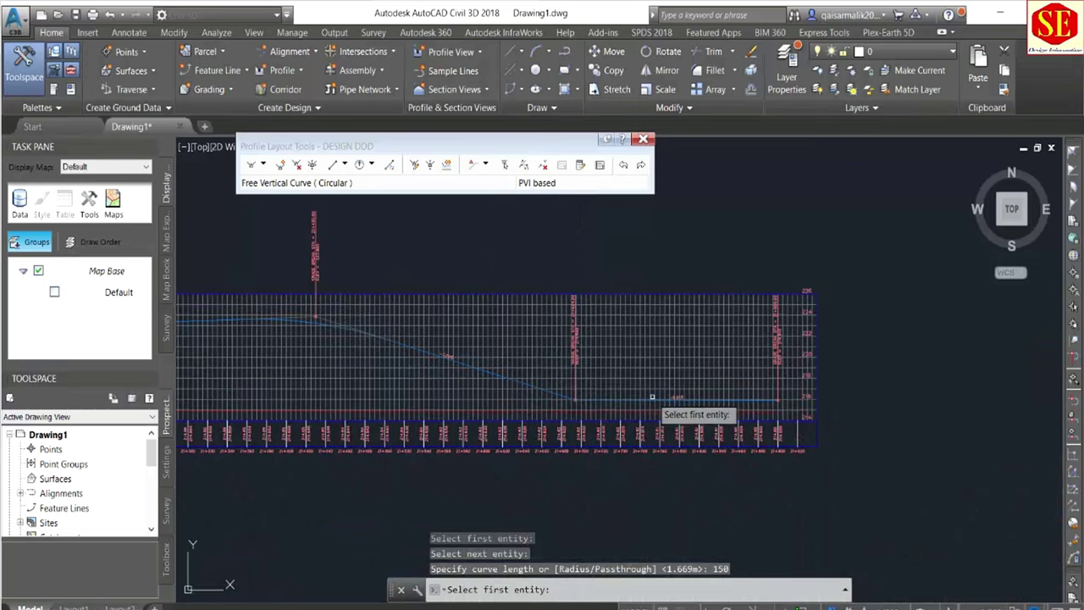
scroll(678, 405, "up", 1)
scroll(593, 400, "up", 2)
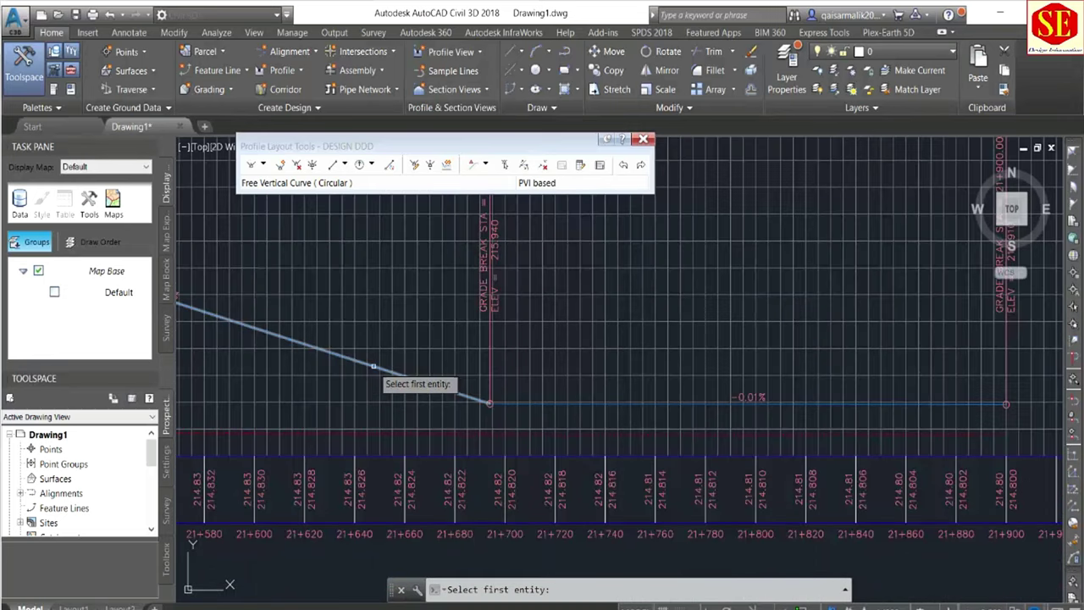
Add a 150 m vertical curve at the sag between the -3.00% and -0.01% tangents.
left_click(375, 365)
scroll(626, 405, "up", 1)
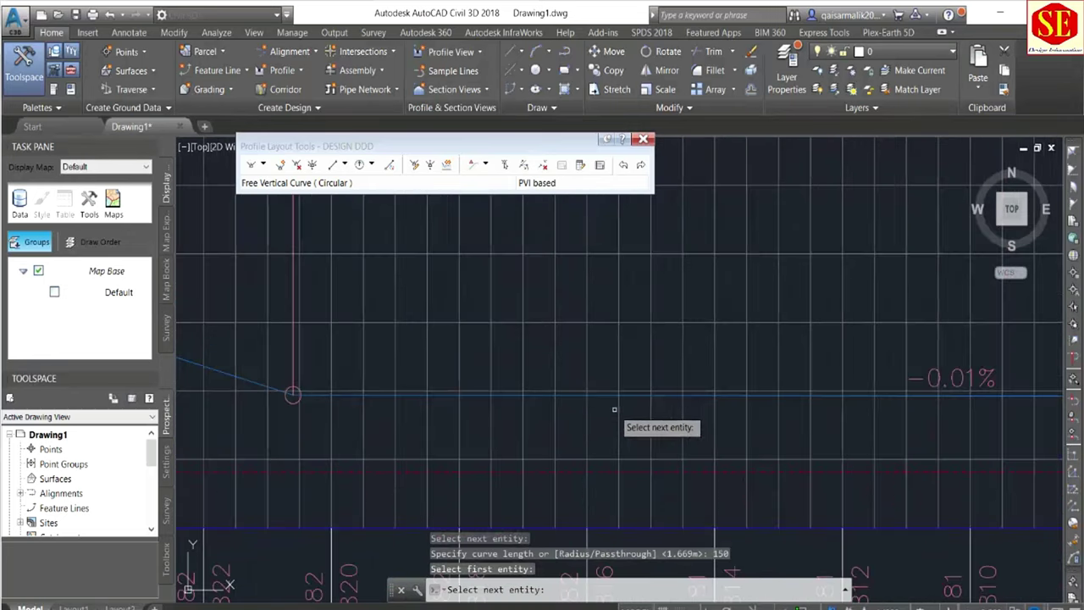
left_click(626, 396)
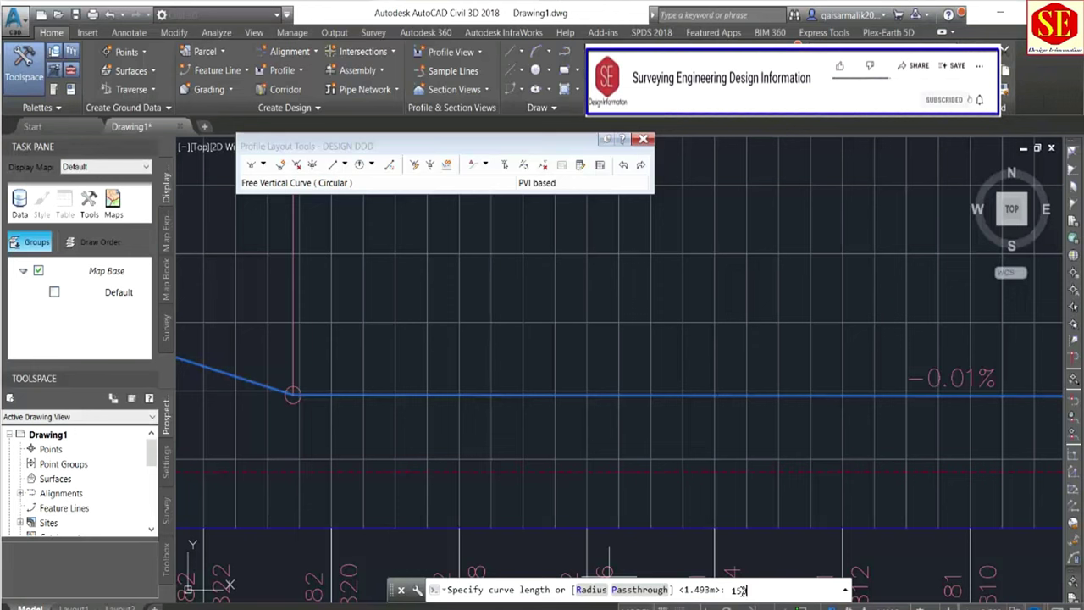
key("Return")
scroll(826, 441, "down", 2)
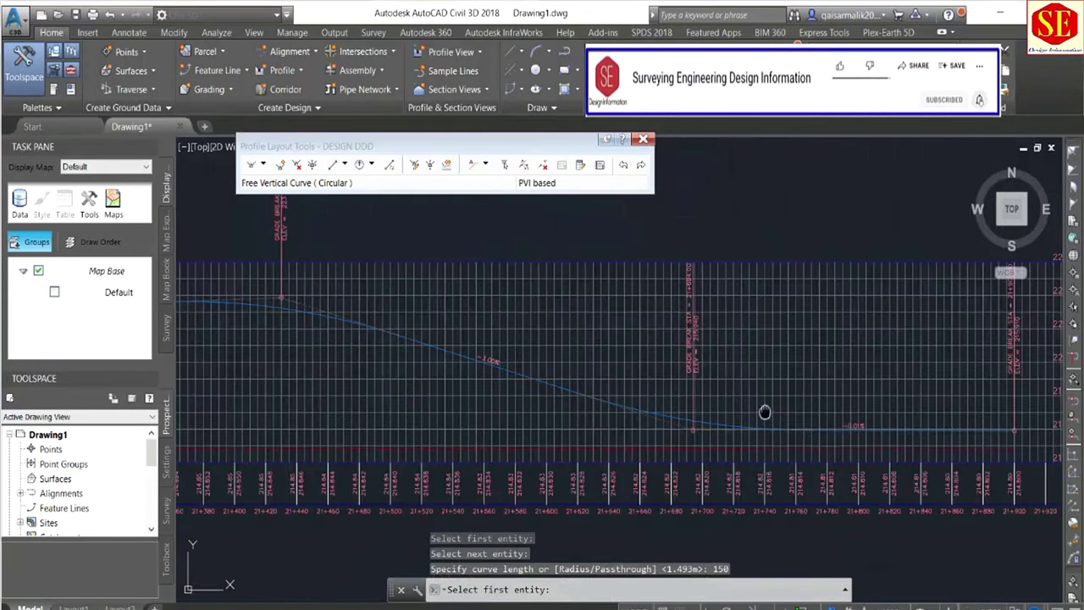
scroll(765, 412, "down", 1)
scroll(657, 347, "down", 1)
scroll(779, 354, "down", 1)
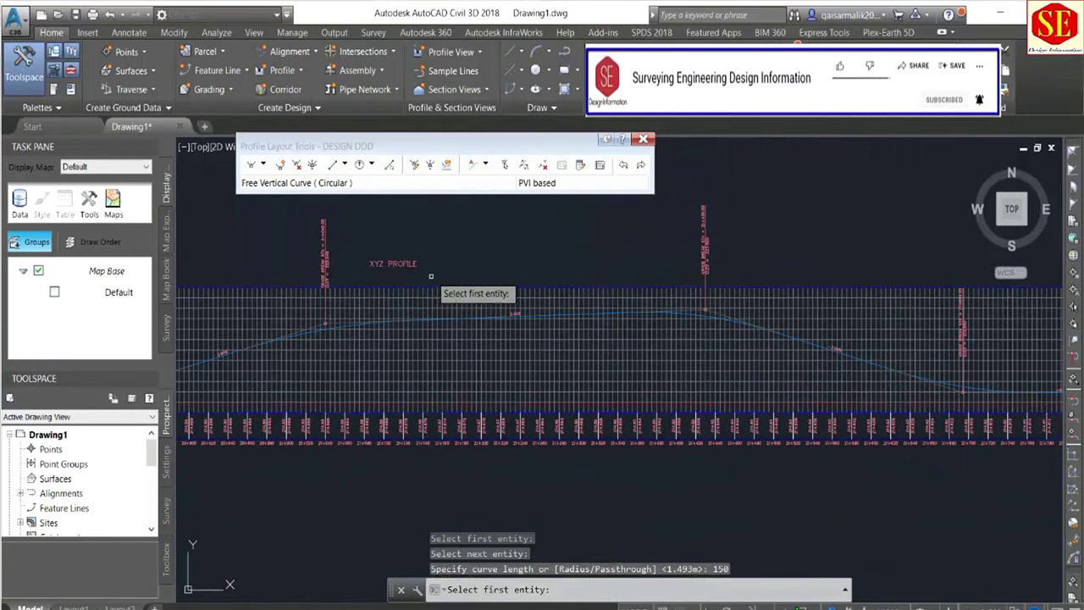
scroll(475, 254, "down", 1)
scroll(491, 241, "up", 5)
End the vertical curve command and zoom along the XYZ profile to review the new curves.
key("Return")
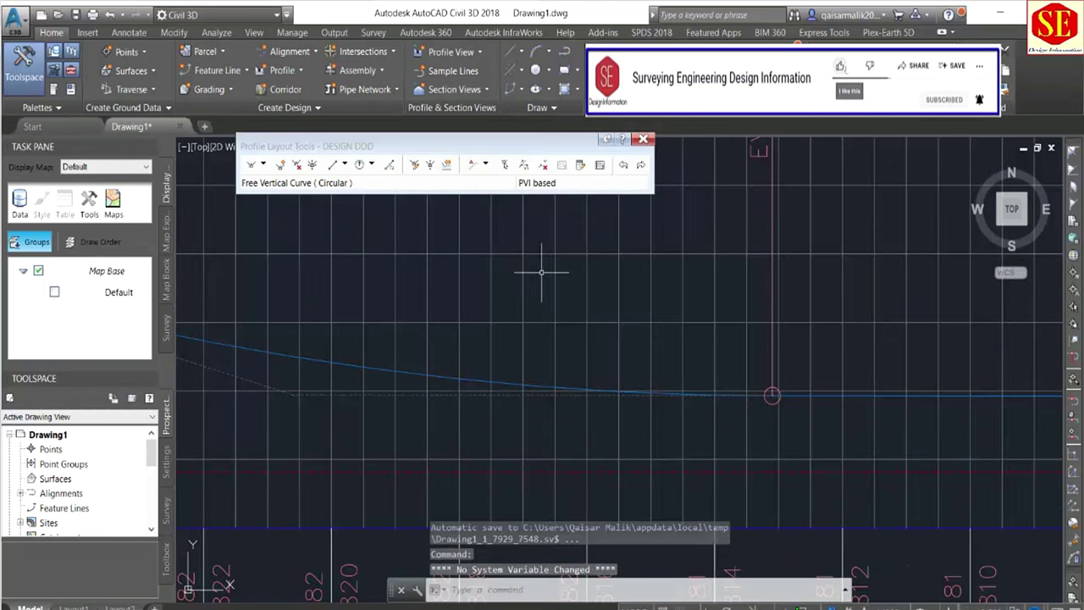
scroll(547, 278, "down", 3)
scroll(702, 359, "down", 1)
scroll(387, 307, "down", 1)
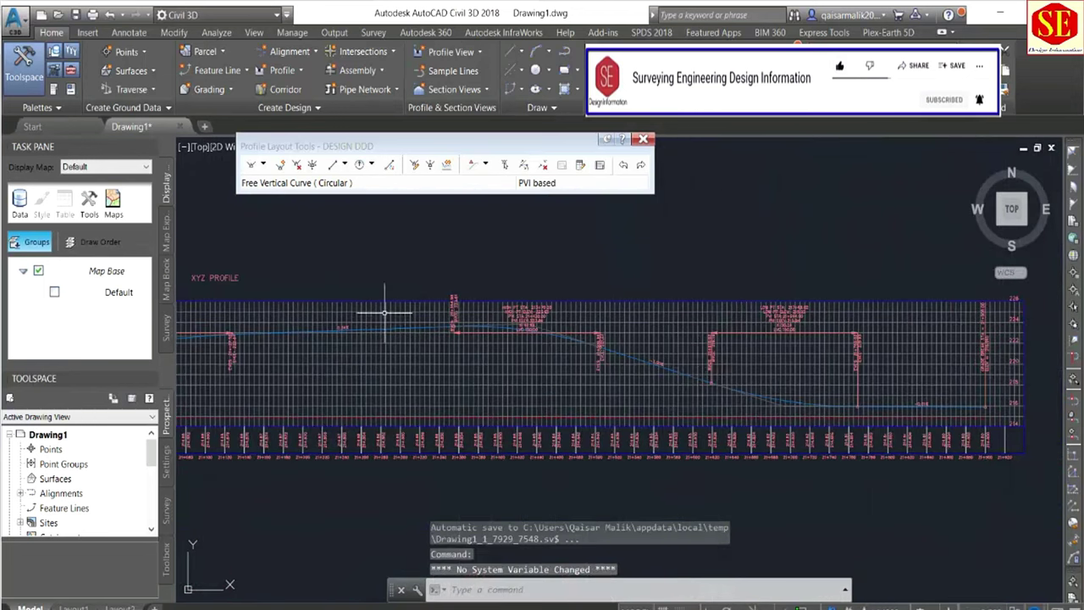
scroll(608, 311, "up", 1)
scroll(609, 311, "up", 1)
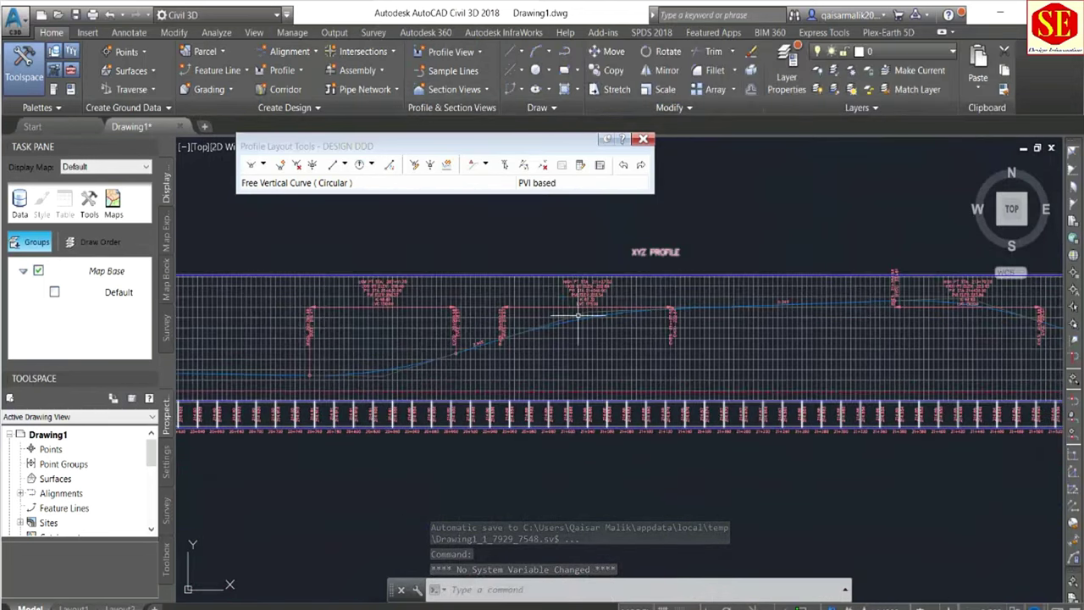
scroll(485, 307, "down", 1)
scroll(509, 309, "up", 3)
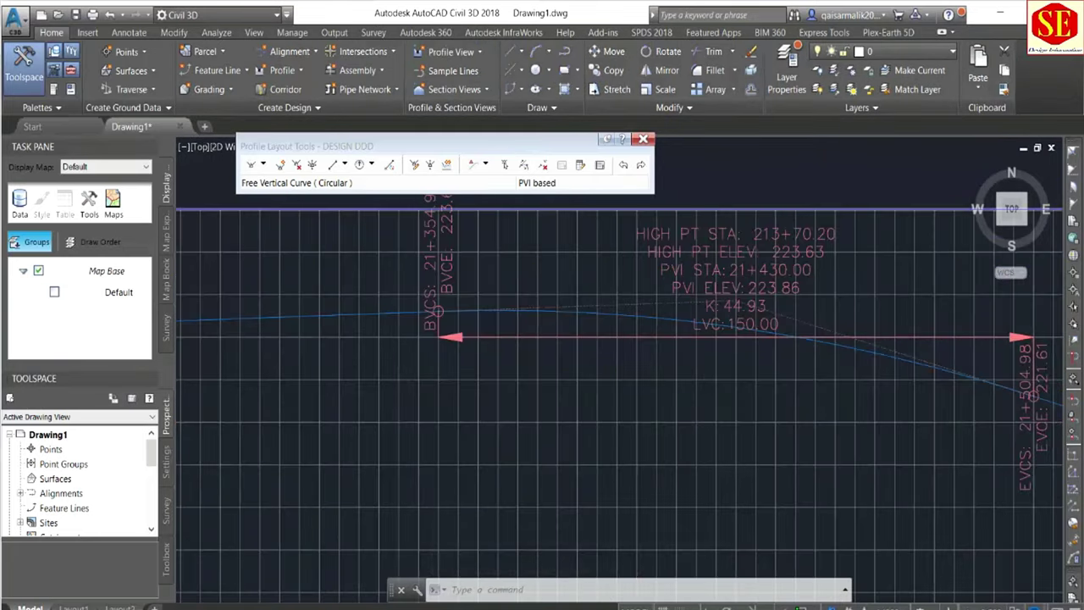
scroll(660, 306, "down", 1)
scroll(660, 306, "down", 2)
scroll(736, 327, "down", 2)
scroll(765, 339, "down", 2)
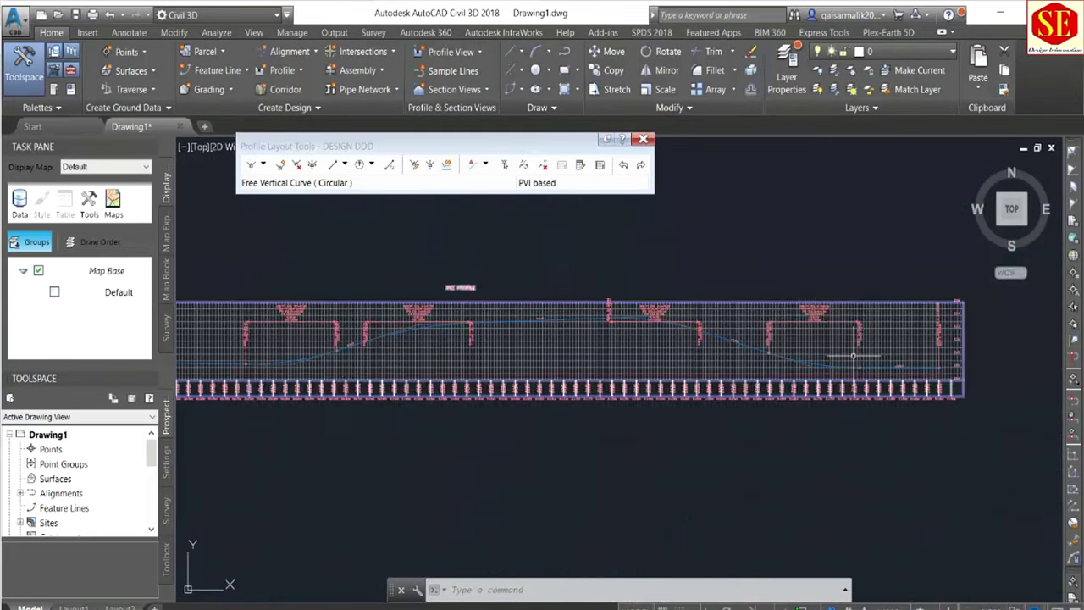
scroll(463, 365, "up", 1)
scroll(474, 398, "down", 1)
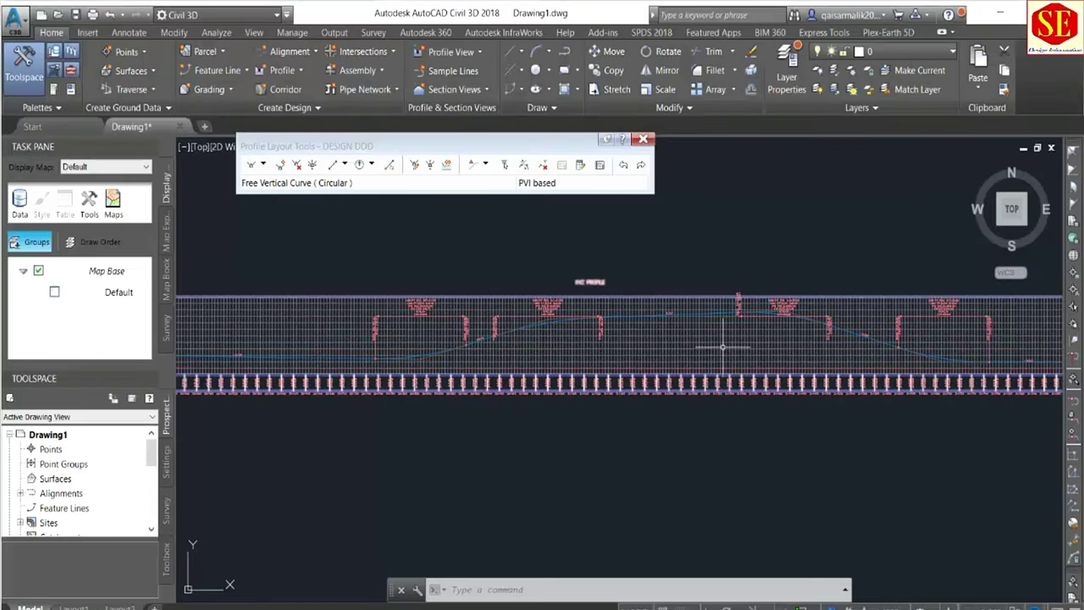
mouse_move(573, 329)
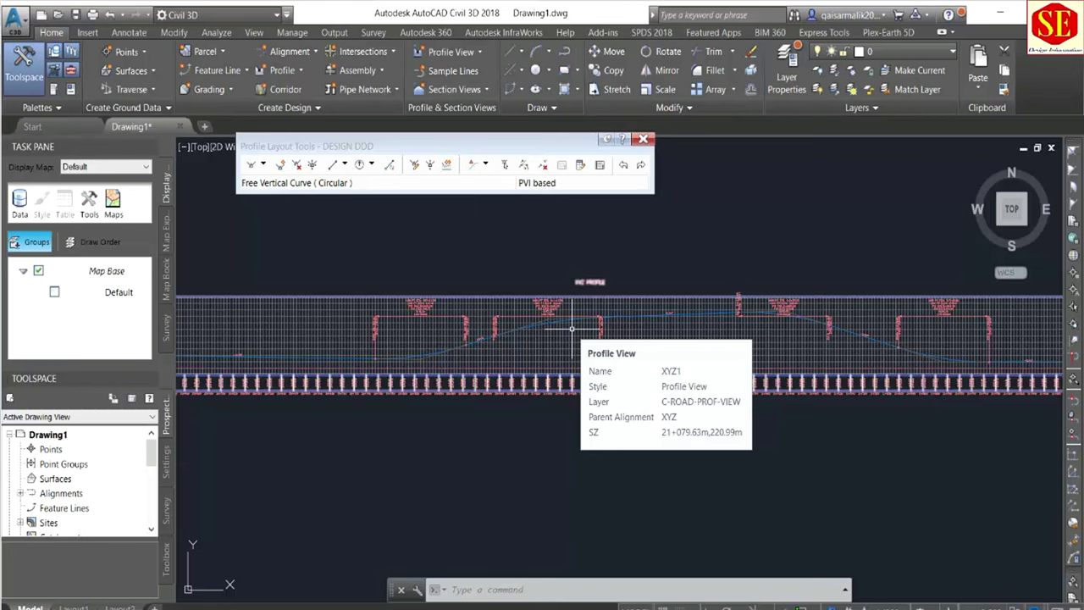
scroll(567, 326, "down", 1)
scroll(568, 325, "down", 2)
scroll(568, 325, "up", 3)
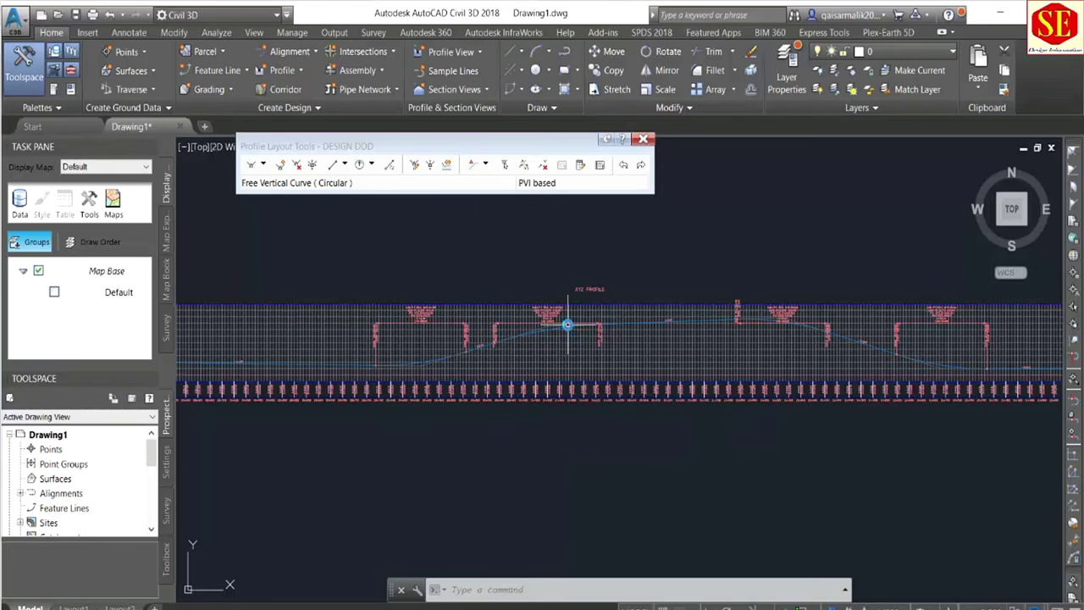
scroll(568, 325, "up", 4)
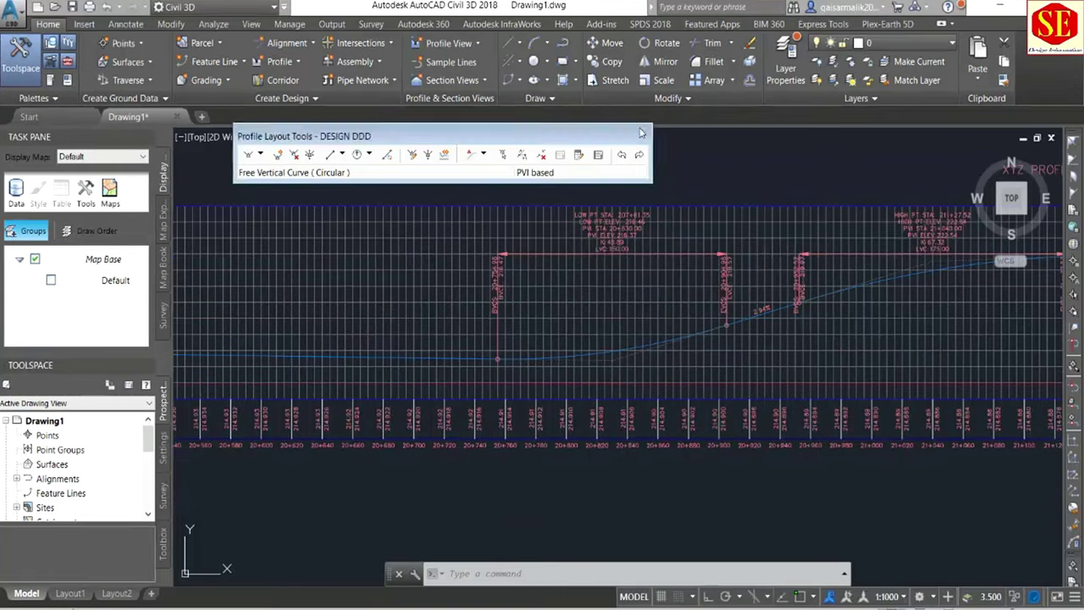
Close the Profile Layout Tools and select the XYZ1 profile view.
key("Escape")
key("Escape")
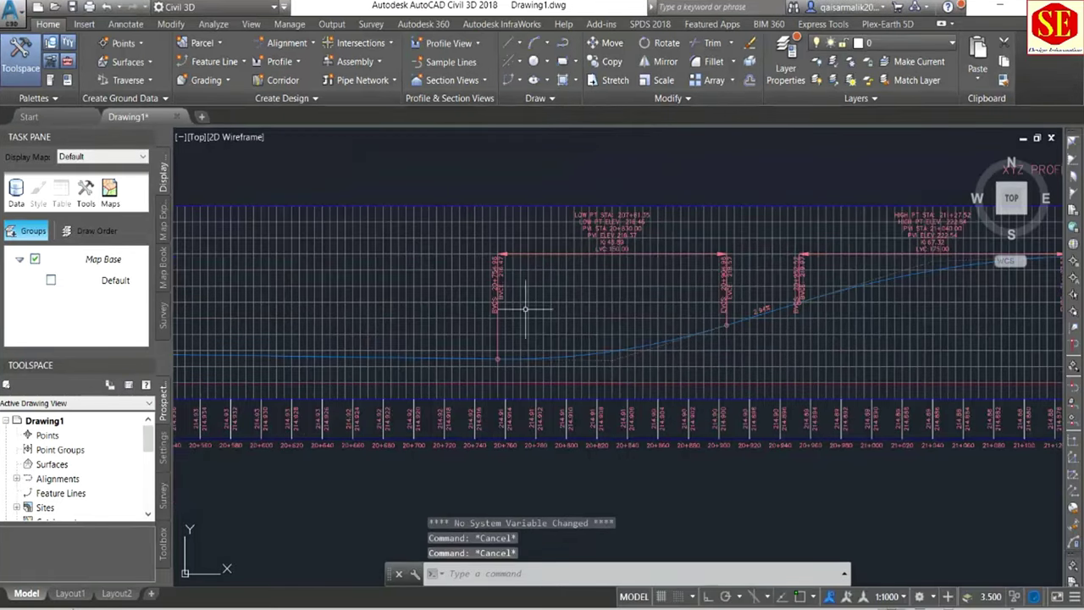
scroll(525, 310, "up", 2)
scroll(431, 388, "up", 3)
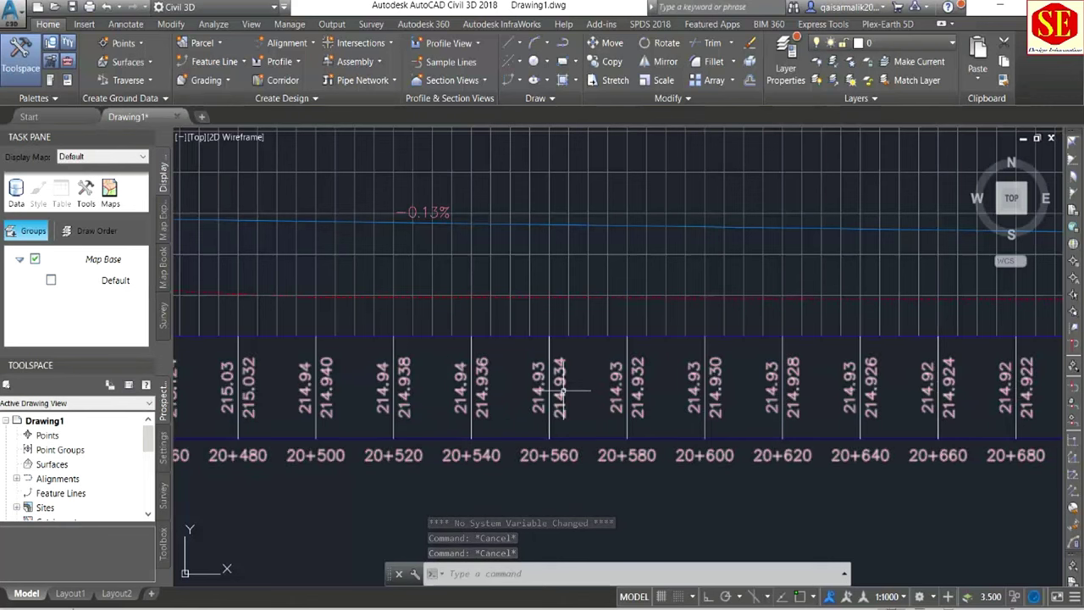
scroll(561, 390, "down", 2)
scroll(559, 383, "down", 3)
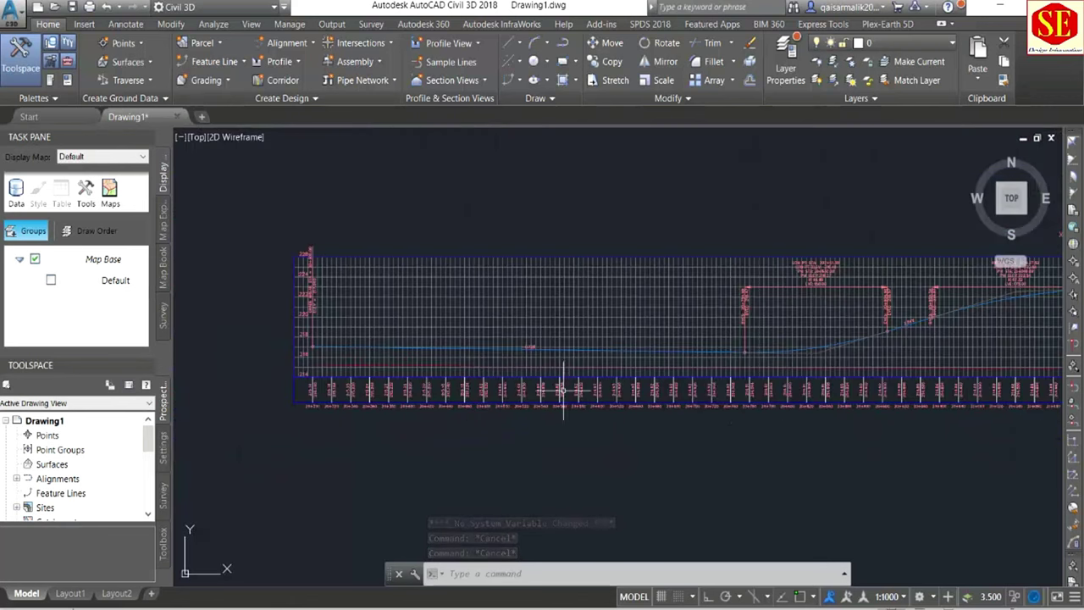
left_click(495, 289)
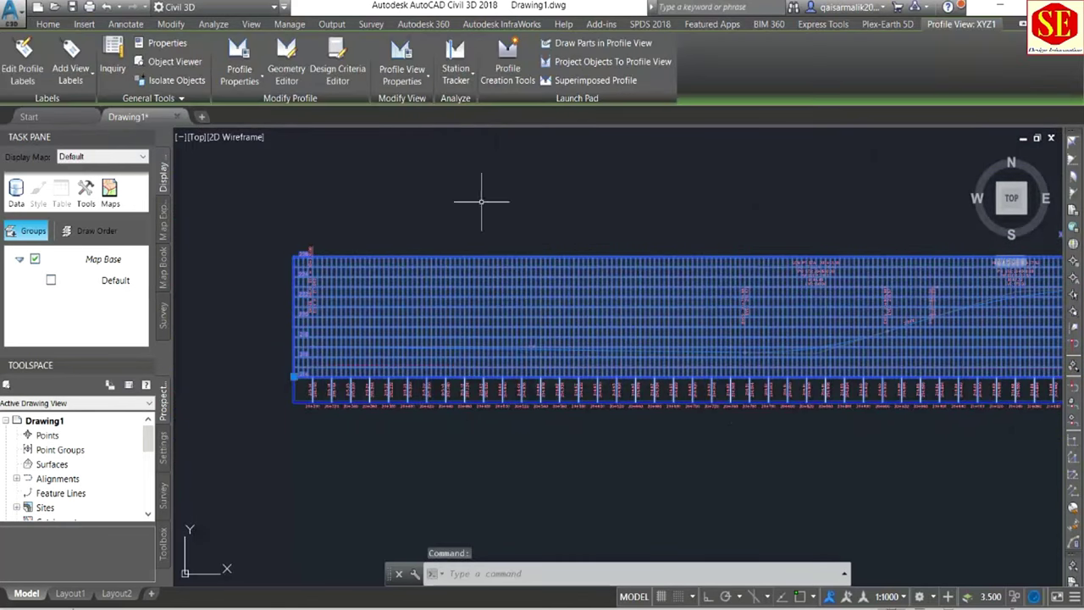
In the XYZ1 profile view properties, set the Profile Data band's Profile1 to DESIGN DDD and apply.
left_click(402, 84)
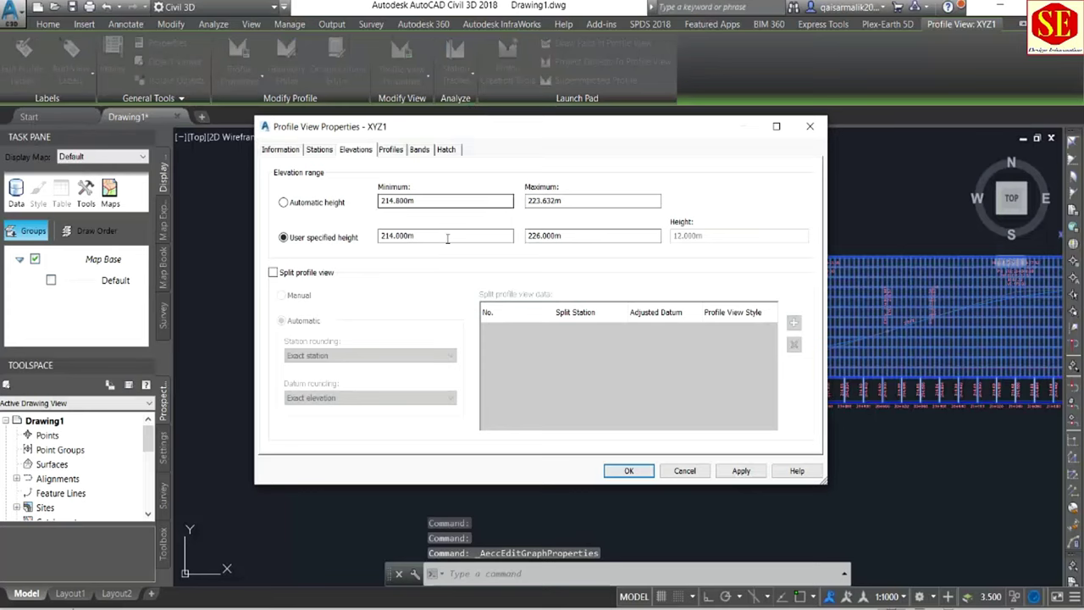
left_click(427, 149)
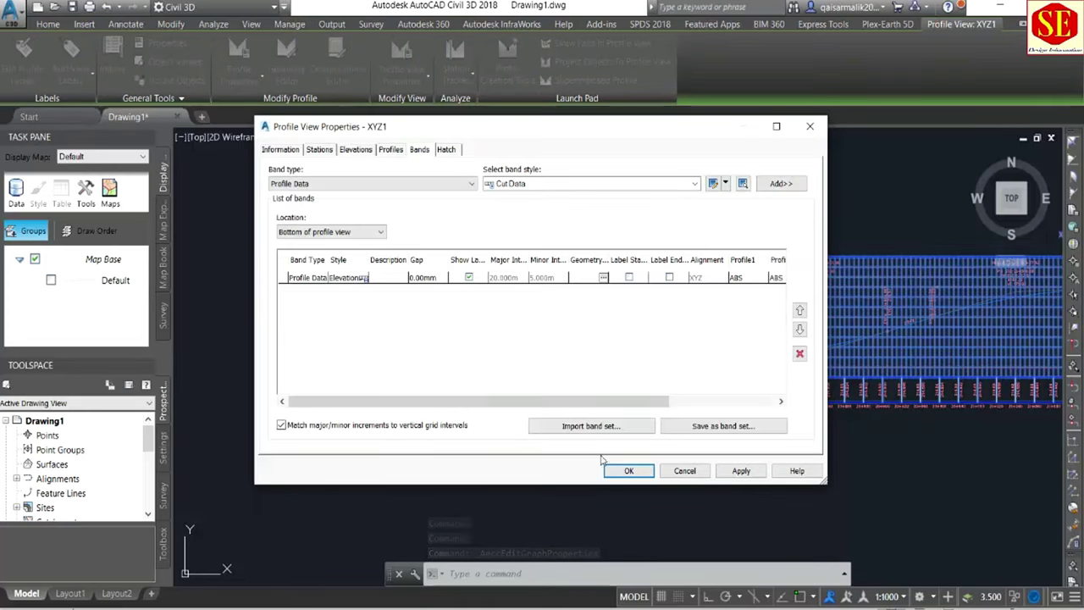
left_click_drag(583, 402, 689, 403)
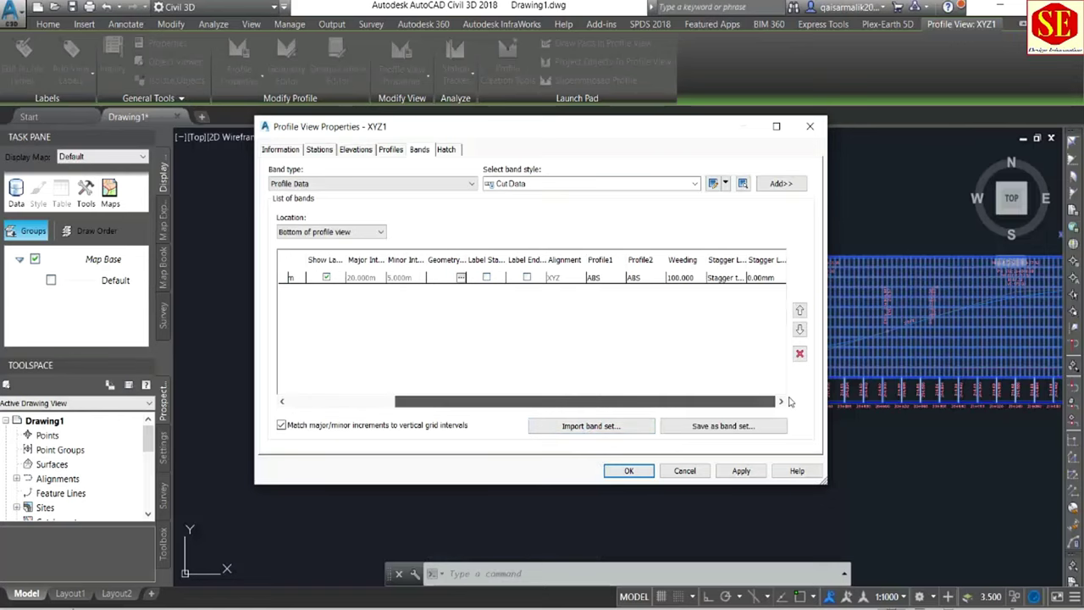
left_click(596, 279)
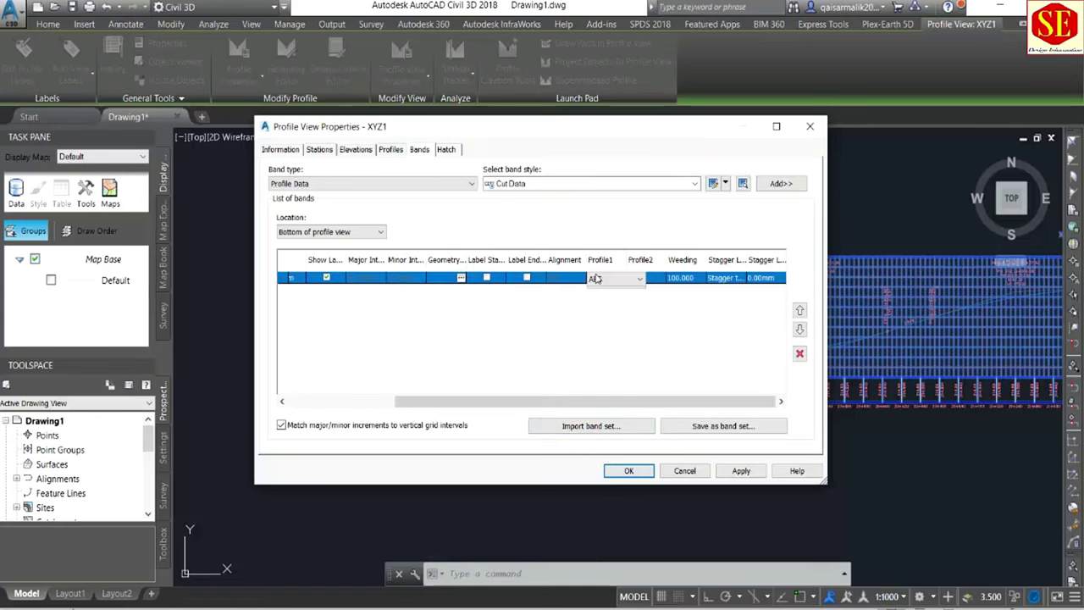
left_click(596, 278)
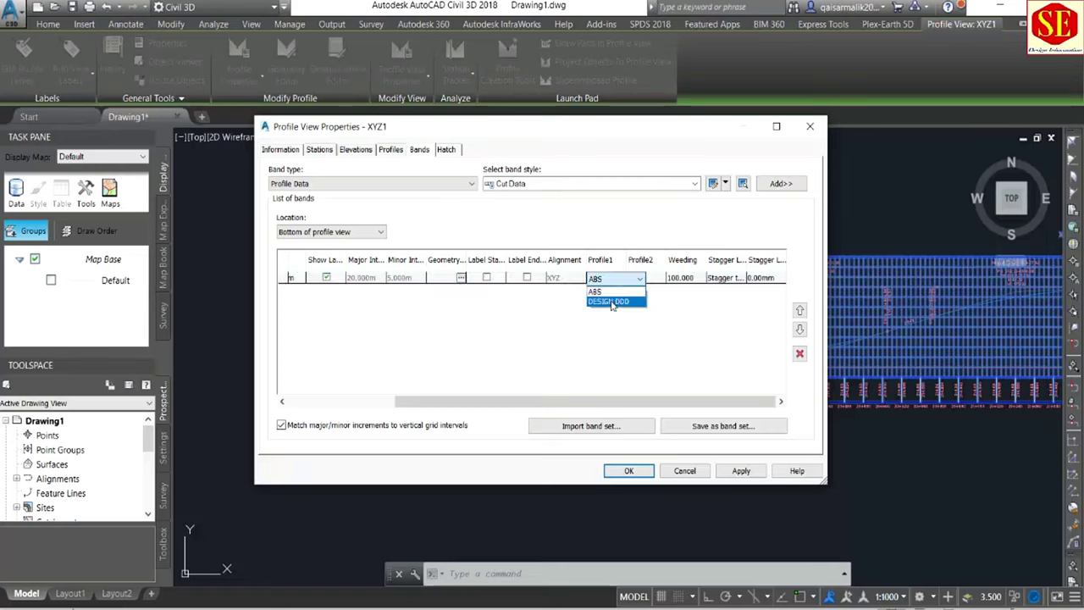
left_click(613, 303)
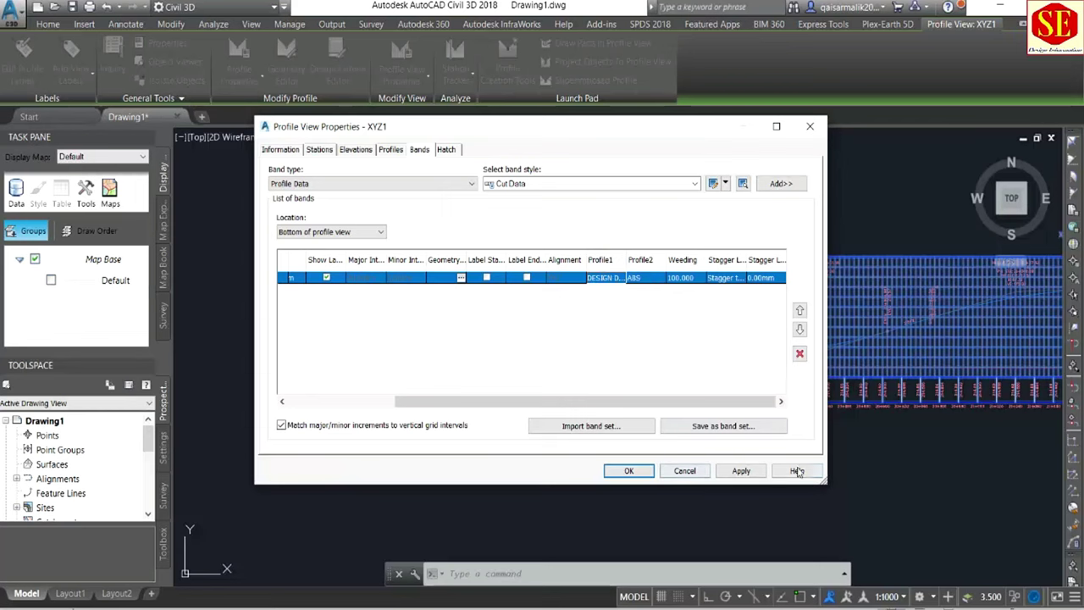
left_click(742, 471)
left_click(634, 470)
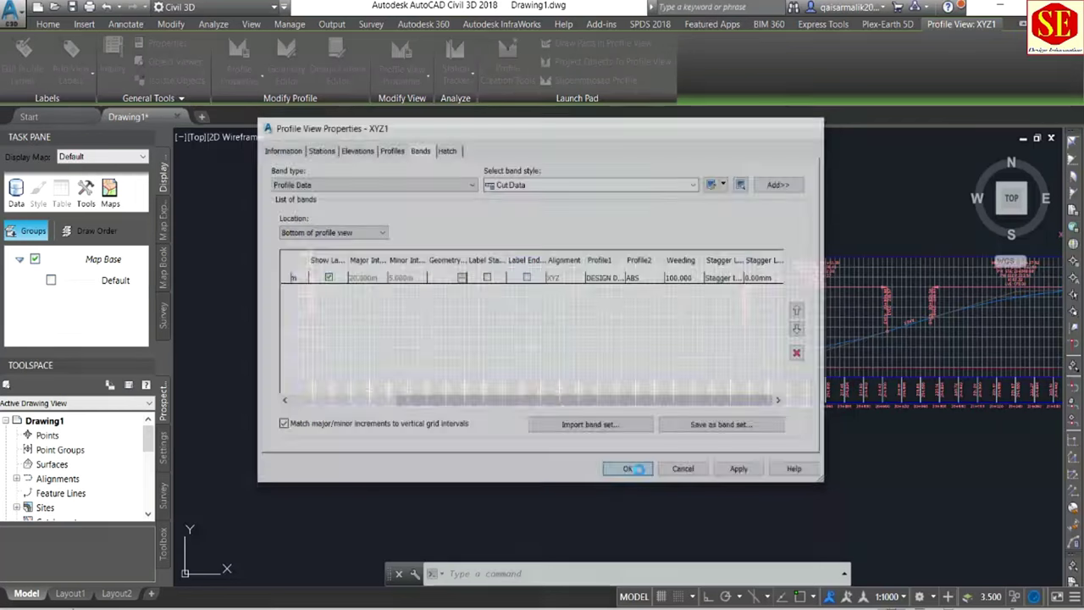
scroll(716, 394, "up", 5)
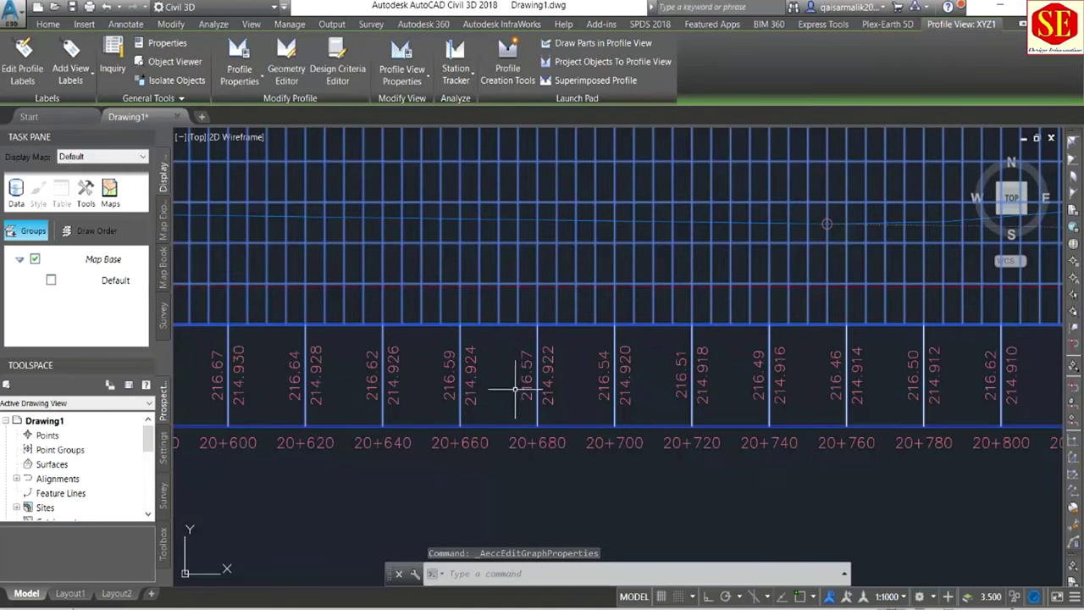
scroll(566, 496, "down", 4)
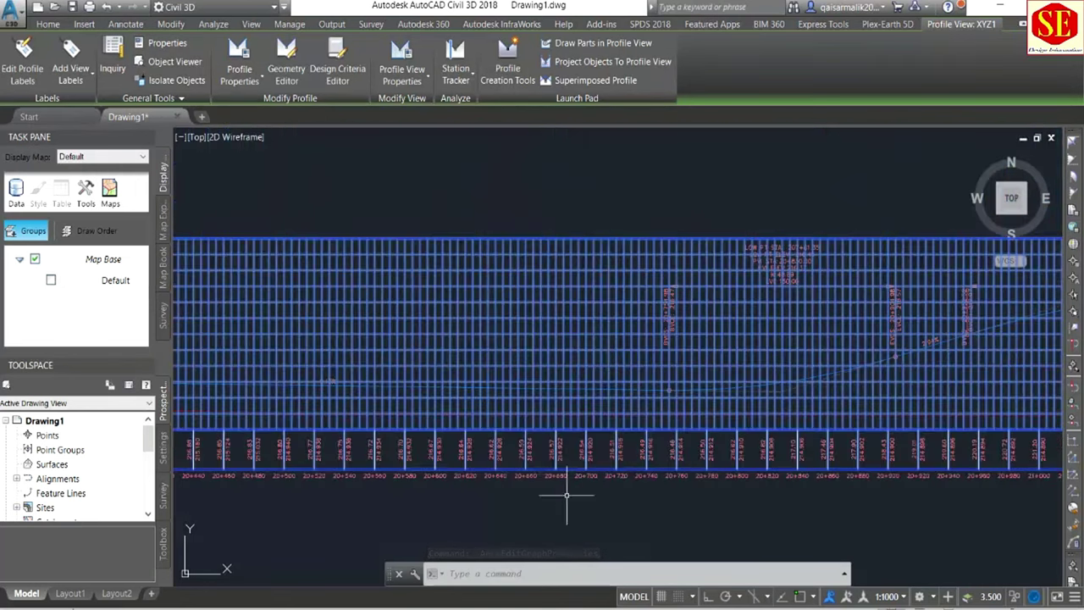
scroll(566, 496, "down", 3)
Start Create Offset Alignment from the XYZ alignment and review the offset settings dialog.
key("Escape")
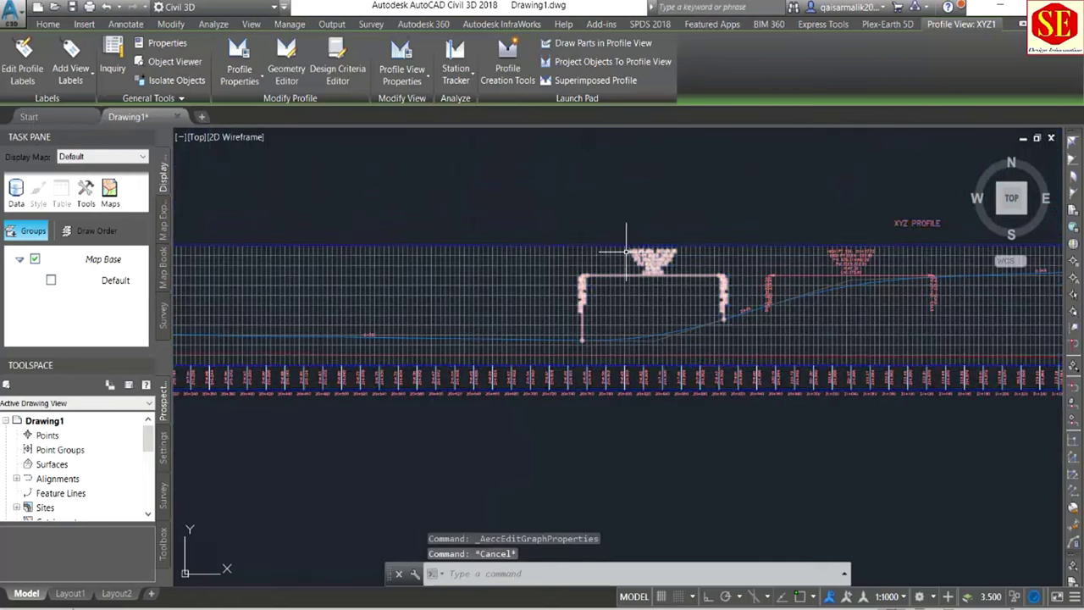
scroll(627, 251, "down", 2)
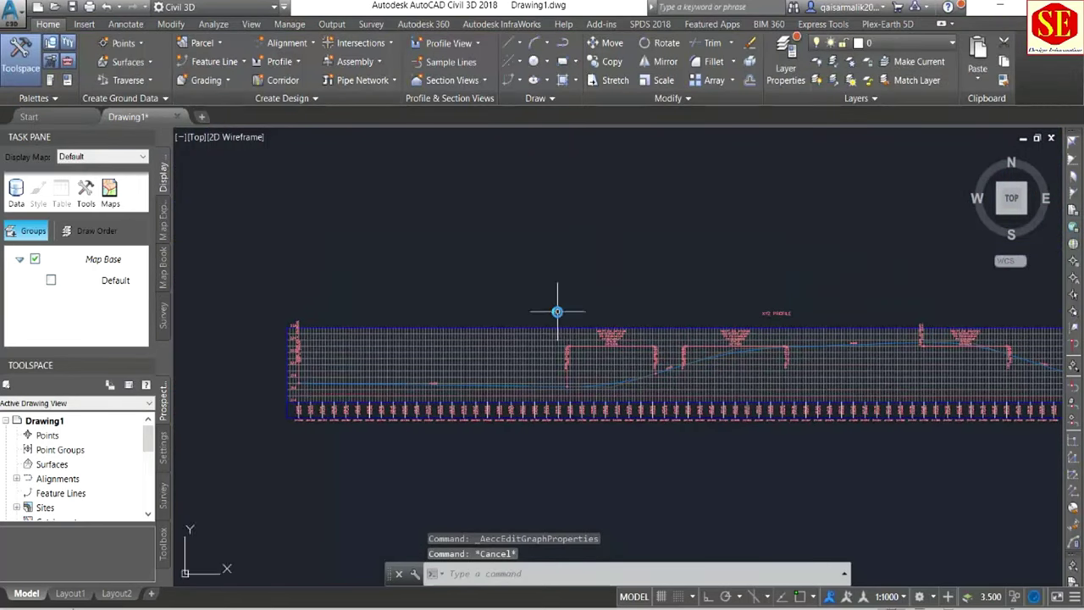
scroll(557, 310, "down", 5)
scroll(426, 325, "up", 3)
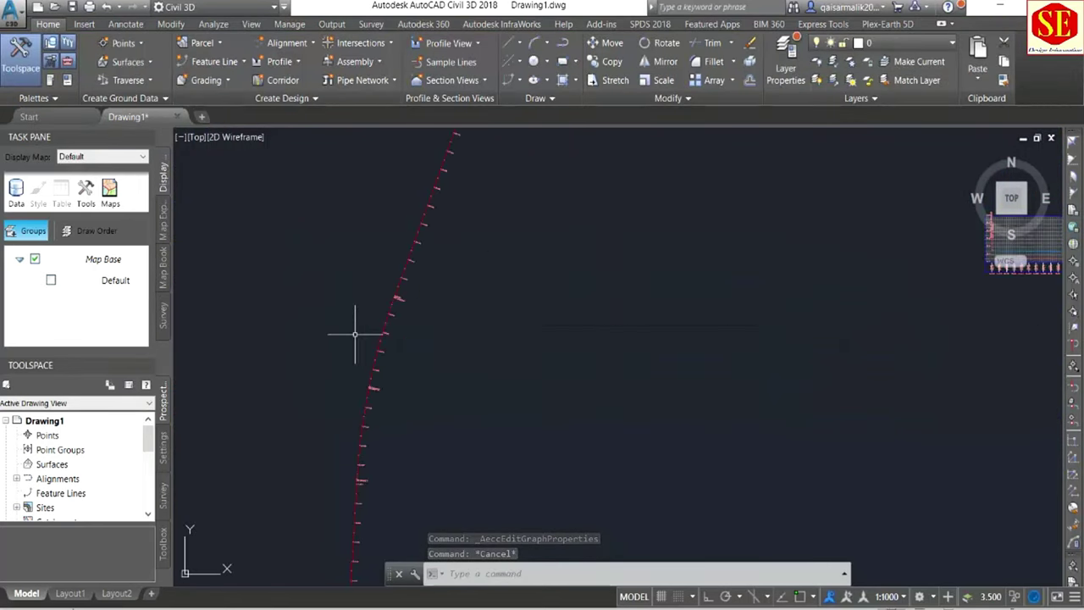
middle_click_drag(359, 321, 423, 313)
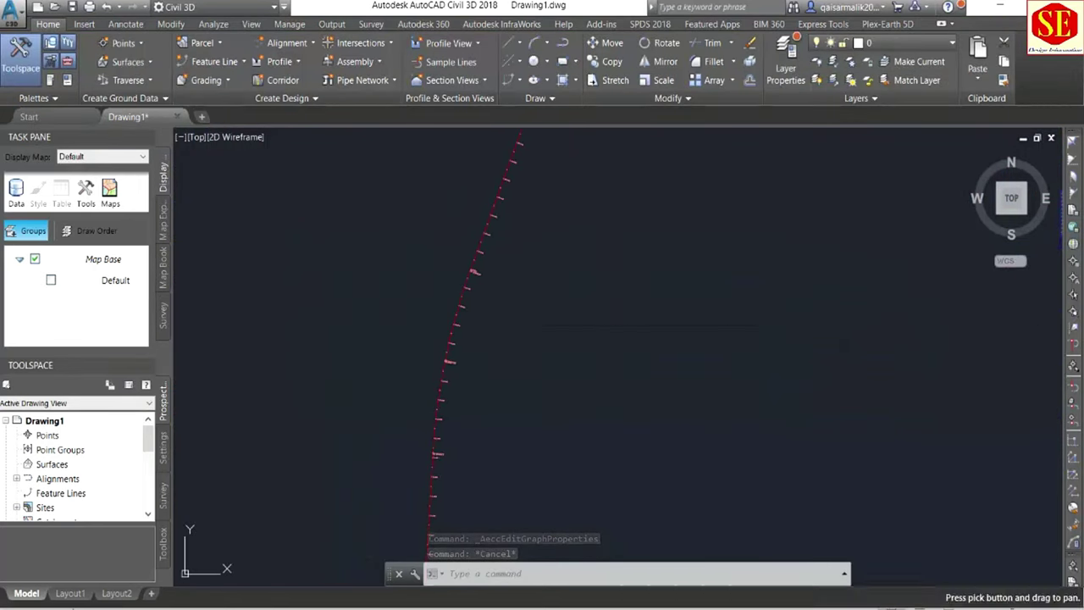
left_click(300, 48)
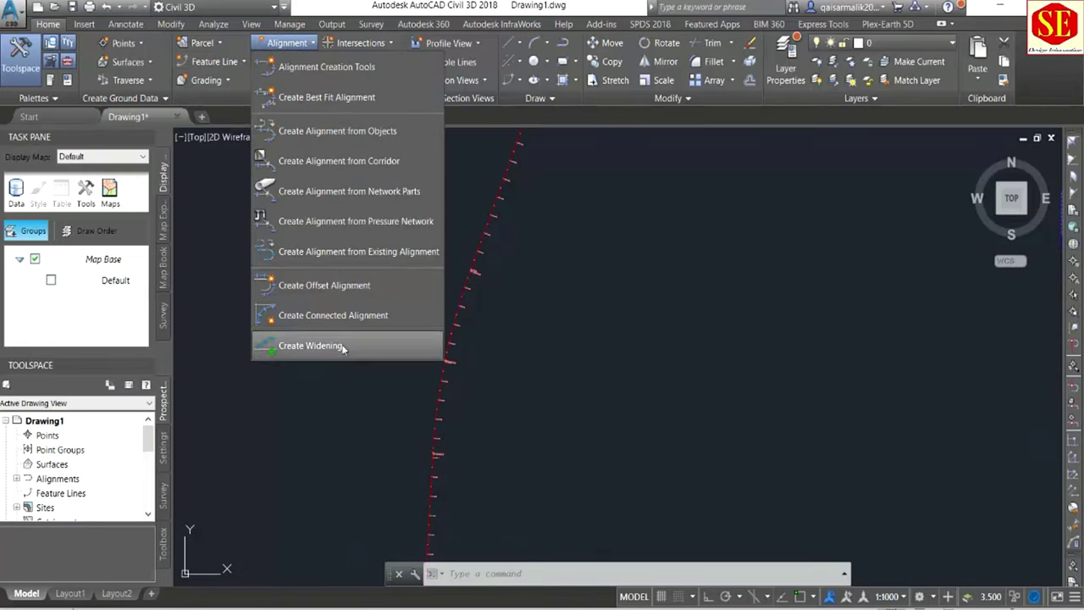
left_click(354, 287)
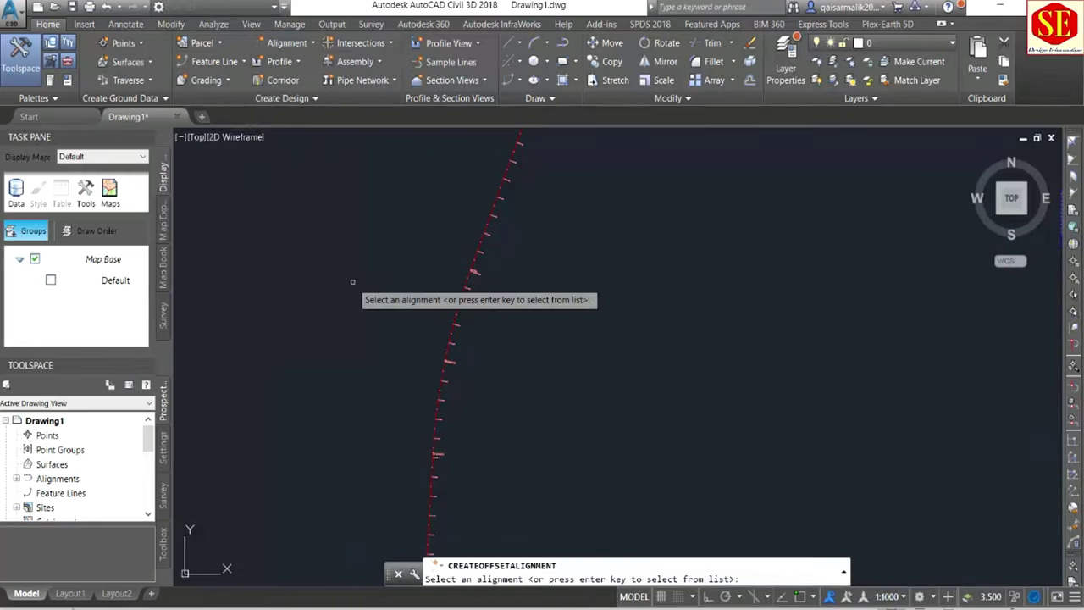
left_click(482, 238)
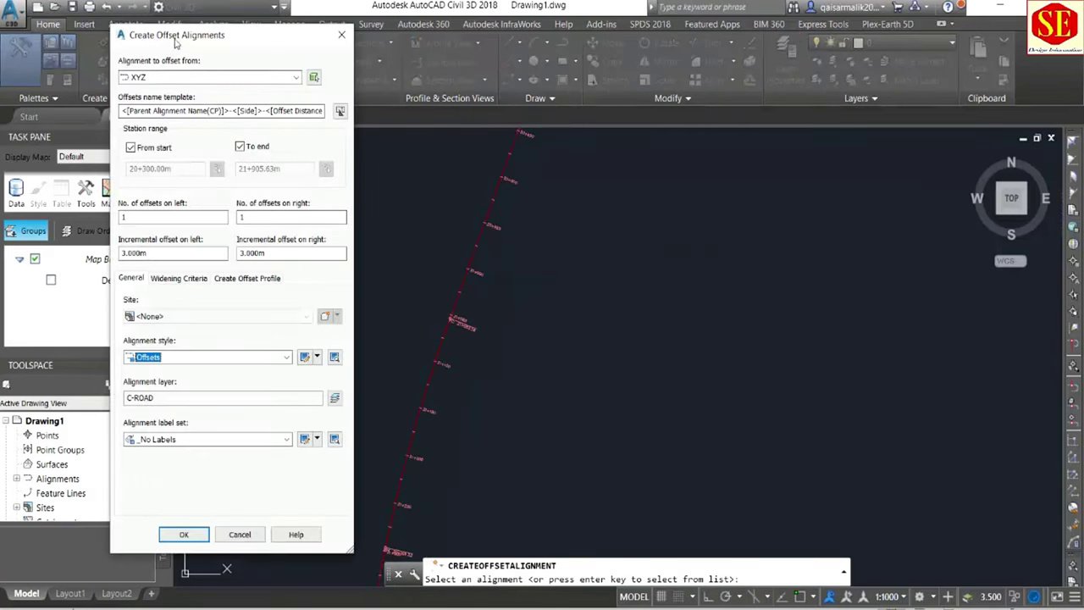
left_click_drag(221, 37, 364, 53)
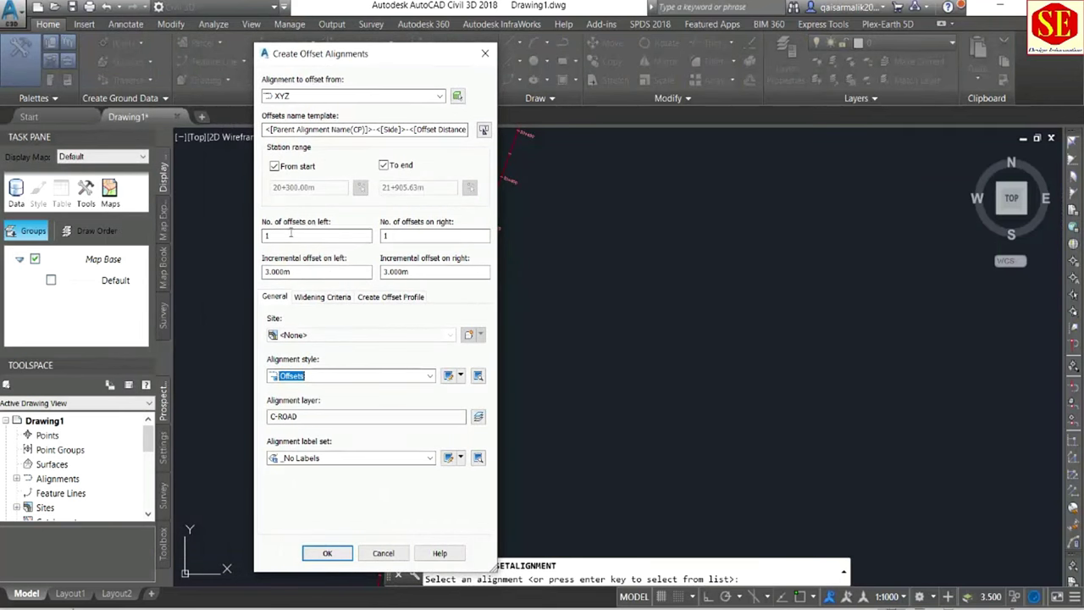
left_click(326, 271)
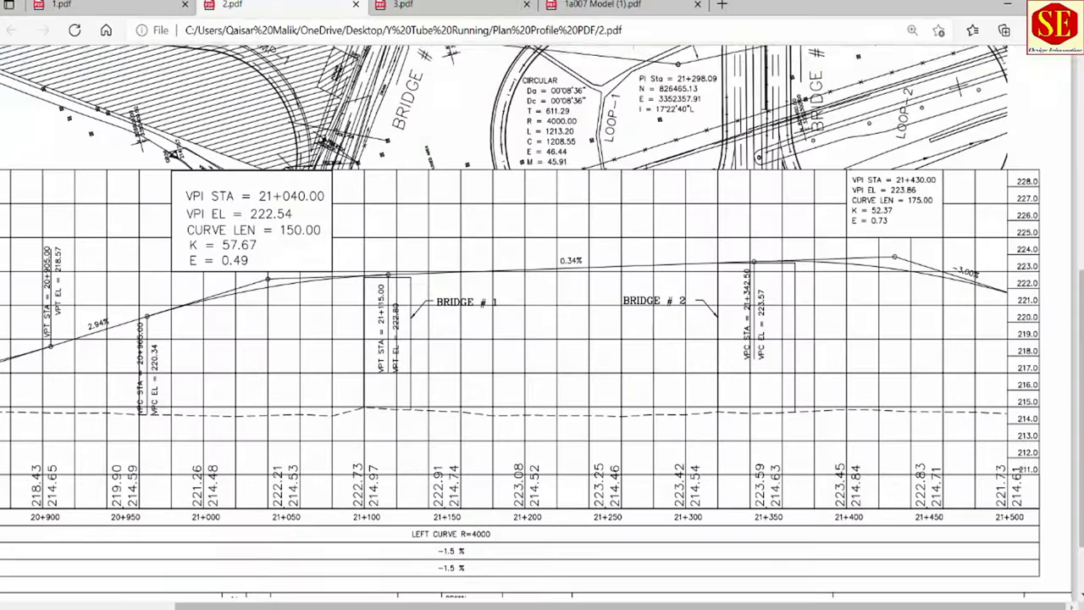
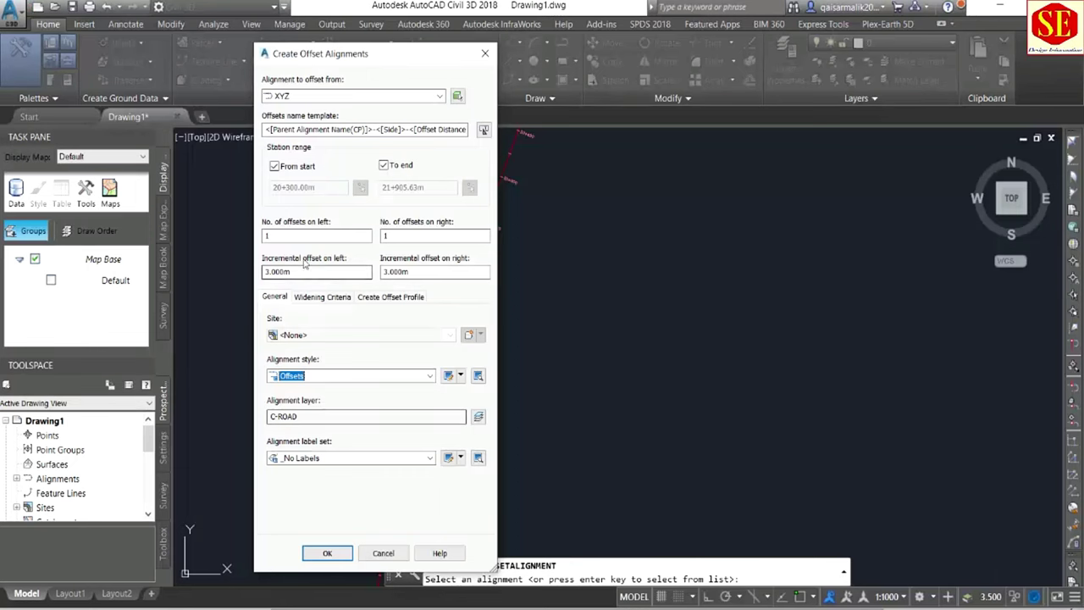
Set one offset on each side and try a custom start station of 215.
left_click(275, 235)
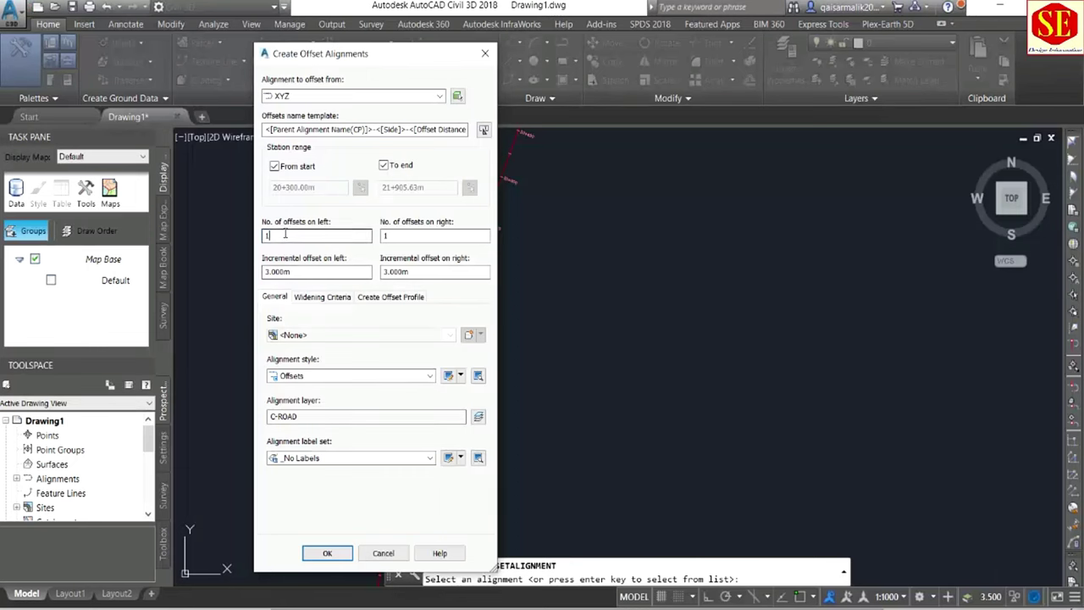
left_click(397, 239)
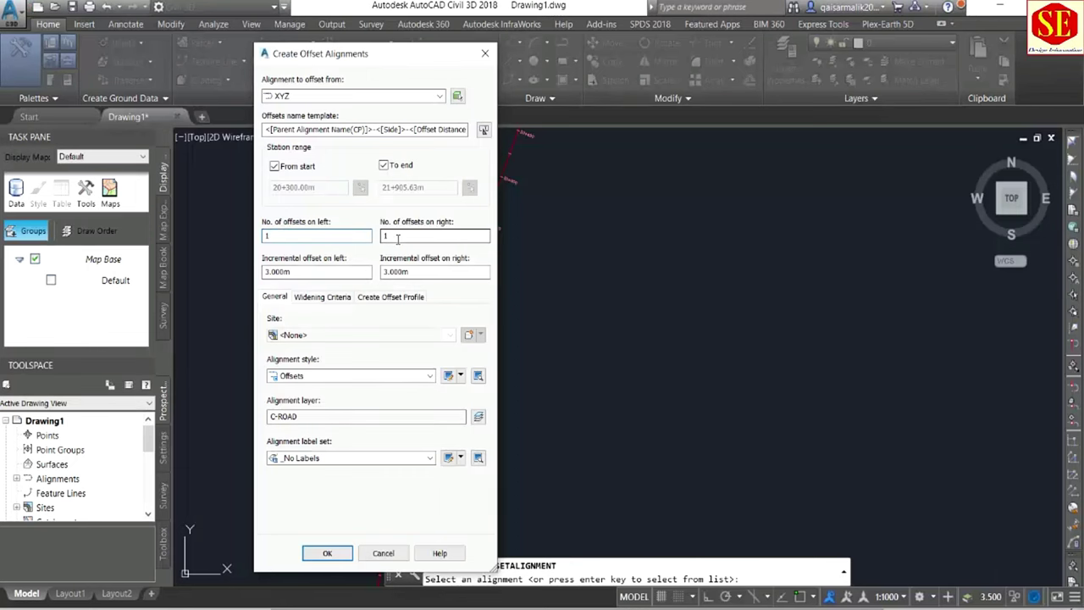
left_click(276, 167)
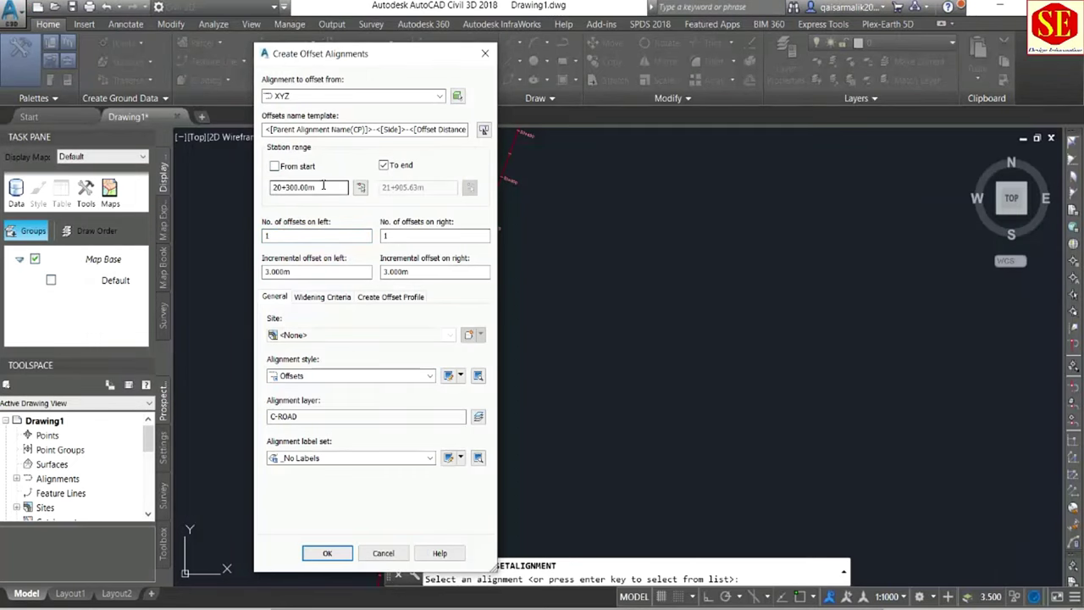
left_click(392, 169)
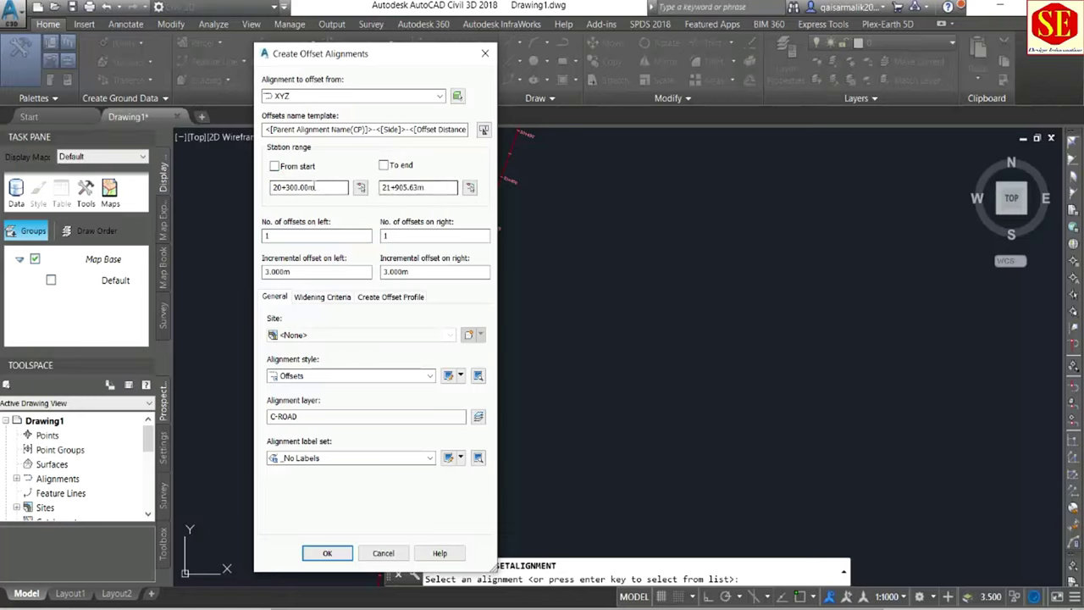
left_click_drag(327, 188, 209, 198)
type("20500")
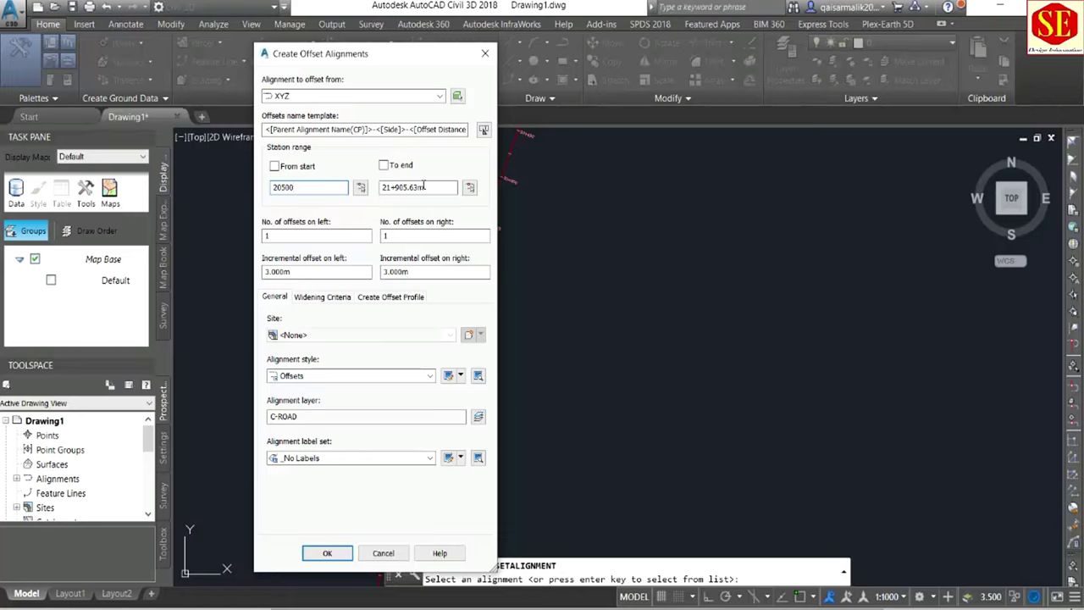
key("Tab")
type("215")
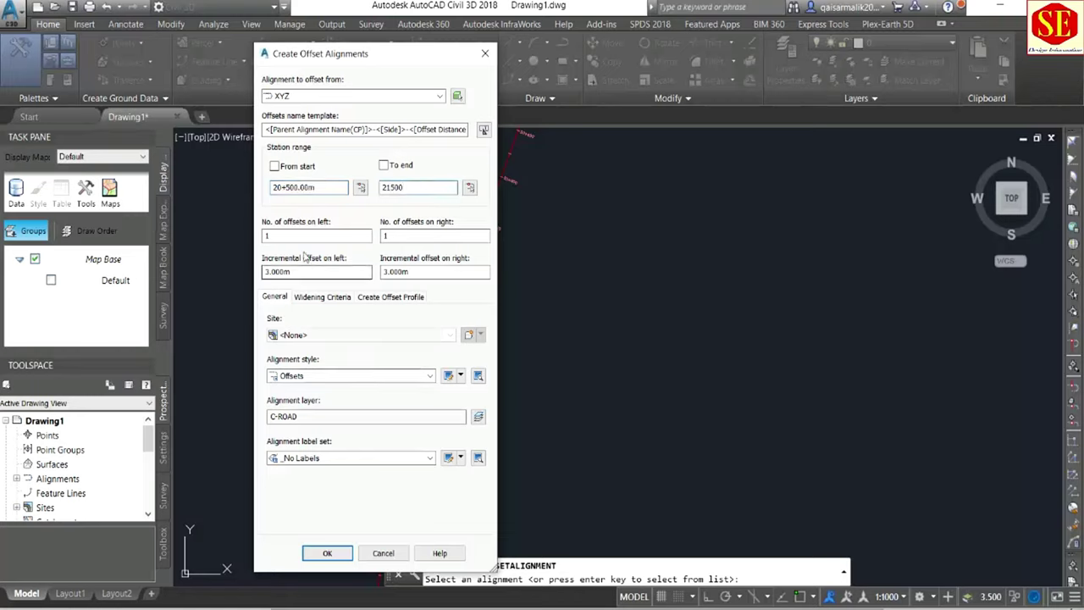
Restore full-length start/end stations and create 0.3 m offsets on the left and right.
left_click(276, 167)
left_click(385, 166)
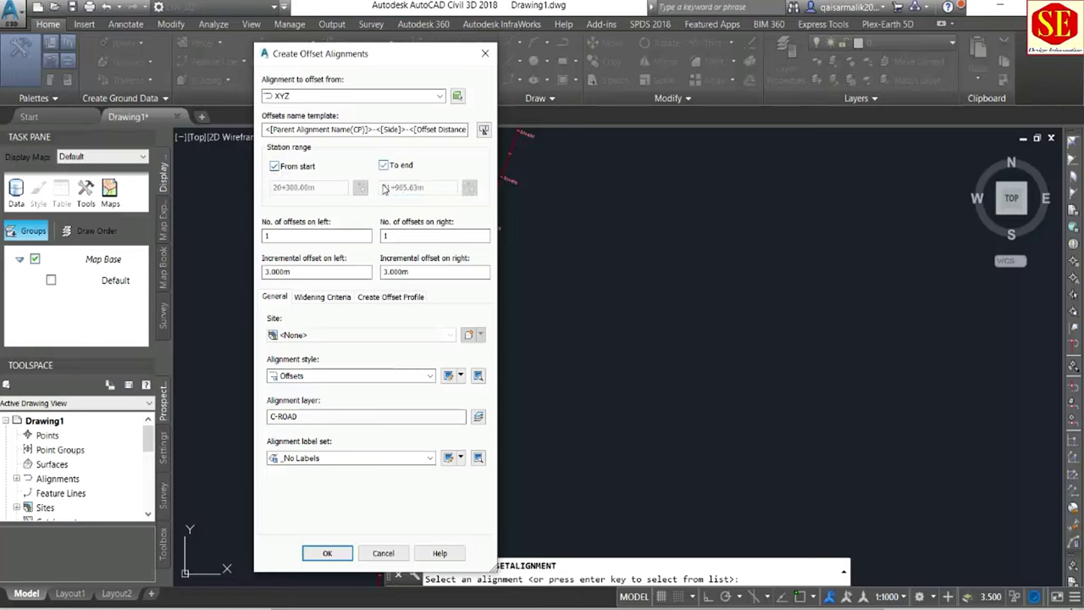
left_click(288, 236)
left_click(419, 236)
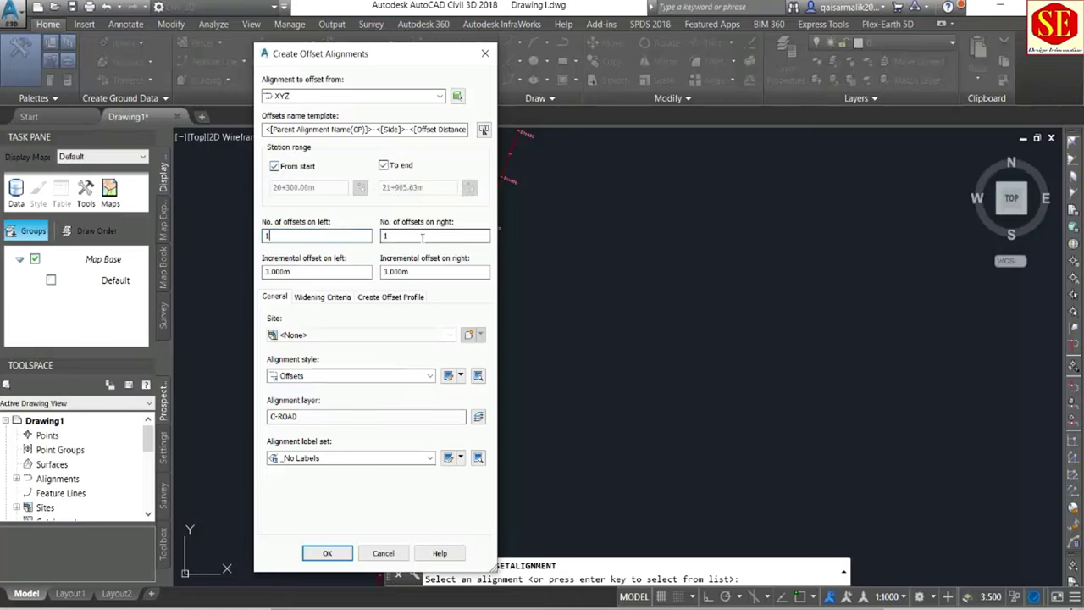
double_click(299, 272)
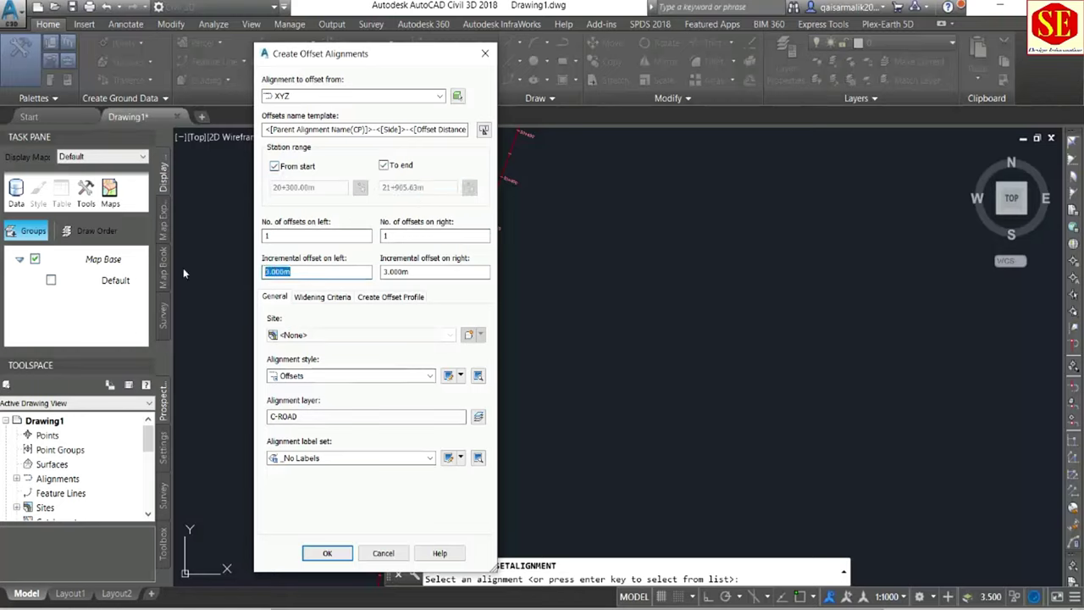
type("0.3")
double_click(395, 270)
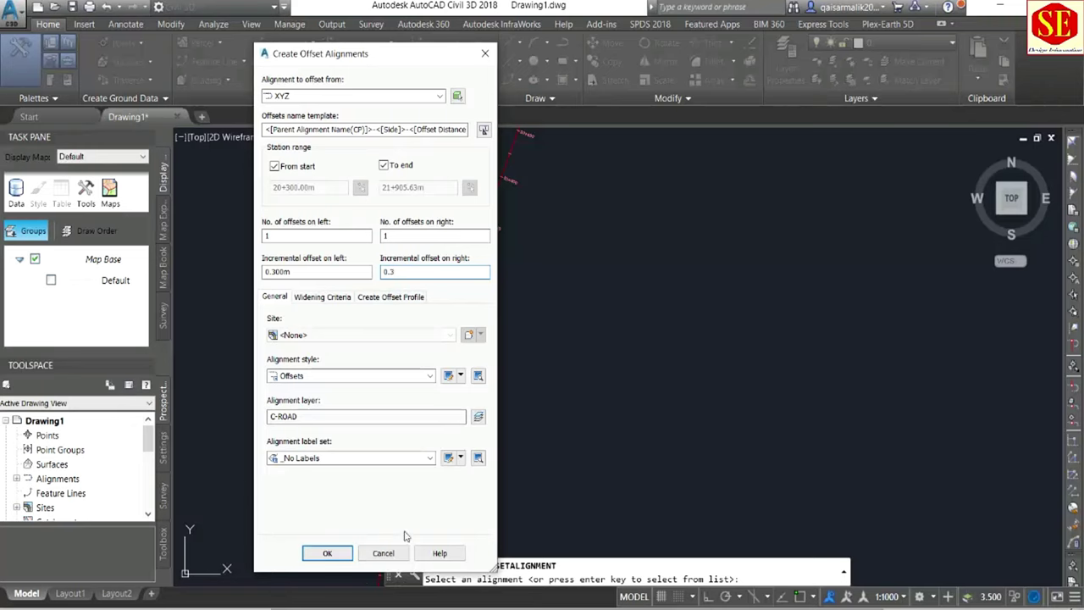
left_click(327, 553)
Start a new offset alignment based on XYZ-Left-0.300.
scroll(448, 358, "up", 1)
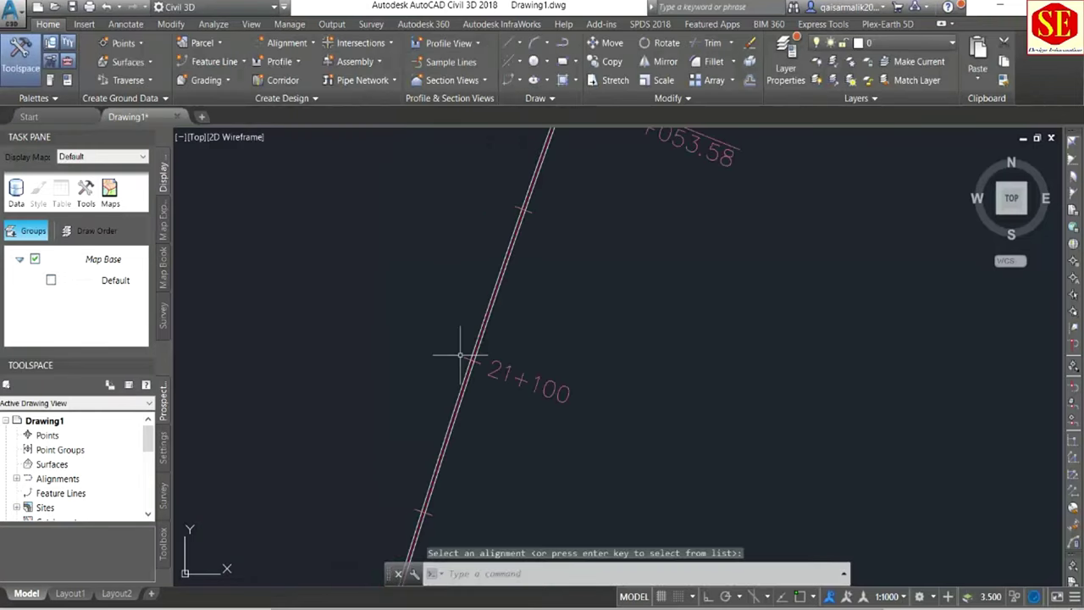
scroll(500, 351, "up", 7)
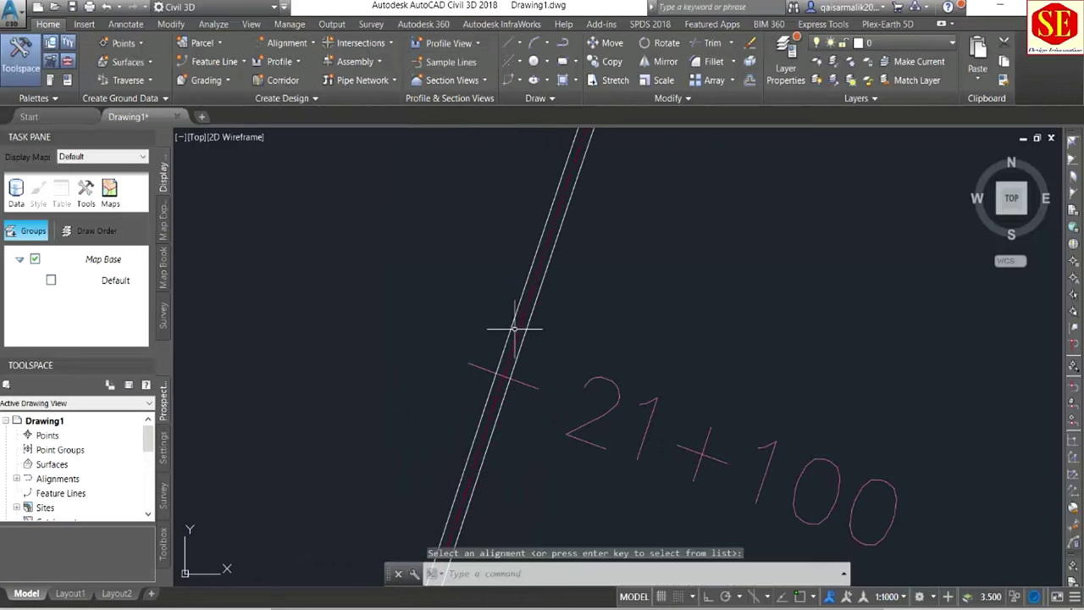
left_click(292, 43)
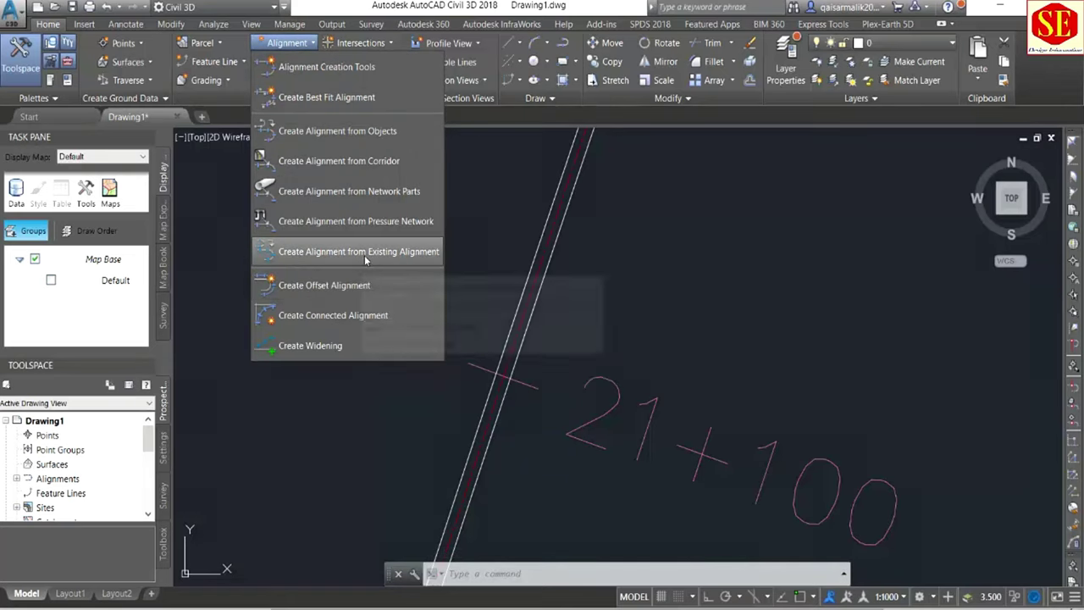
left_click(361, 283)
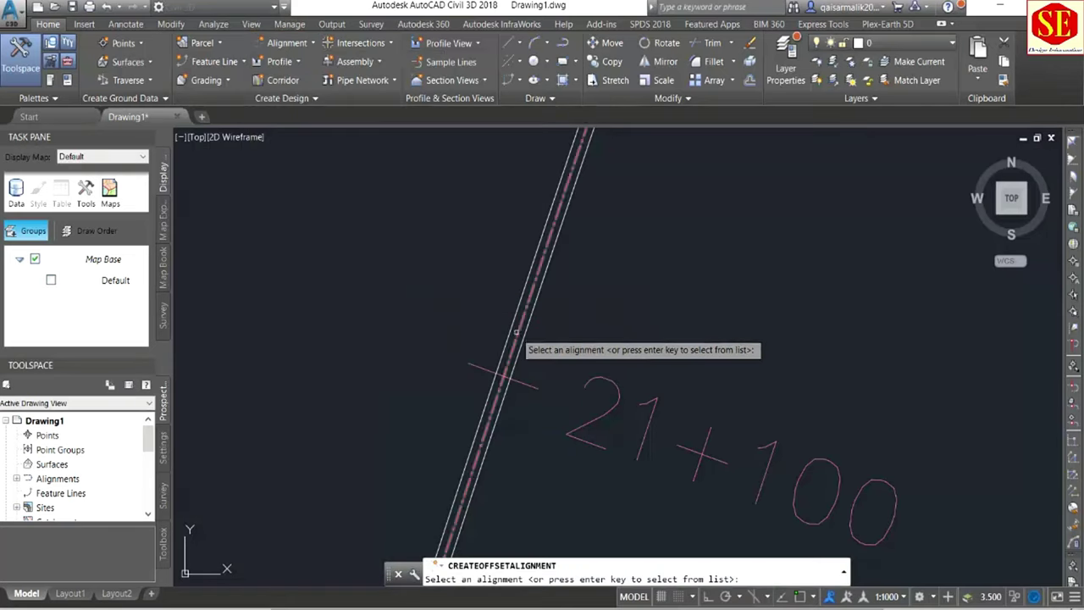
scroll(545, 323, "up", 3)
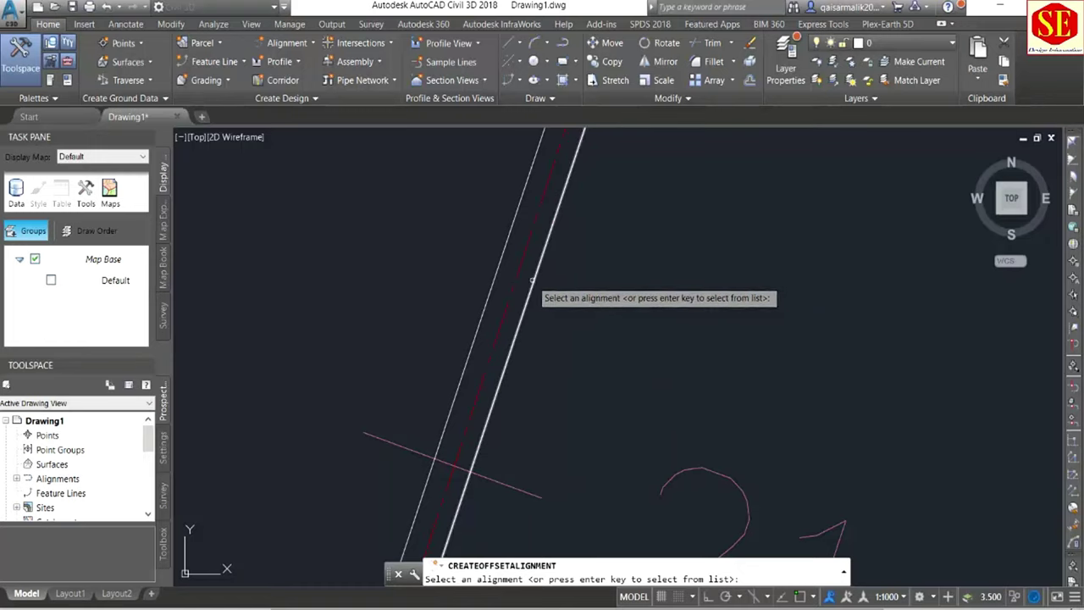
left_click(534, 277)
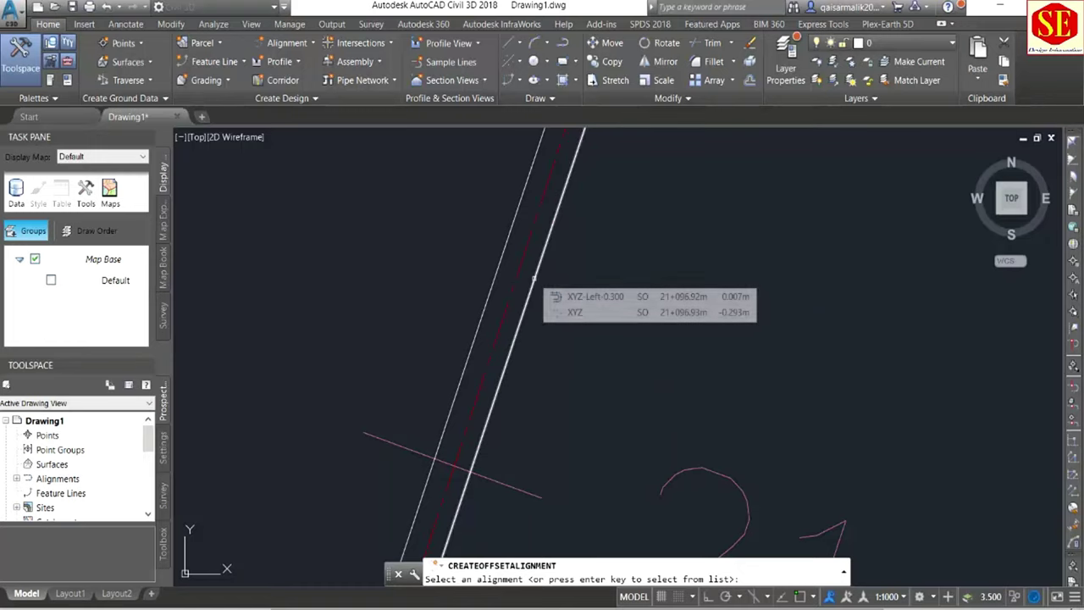
key("Return")
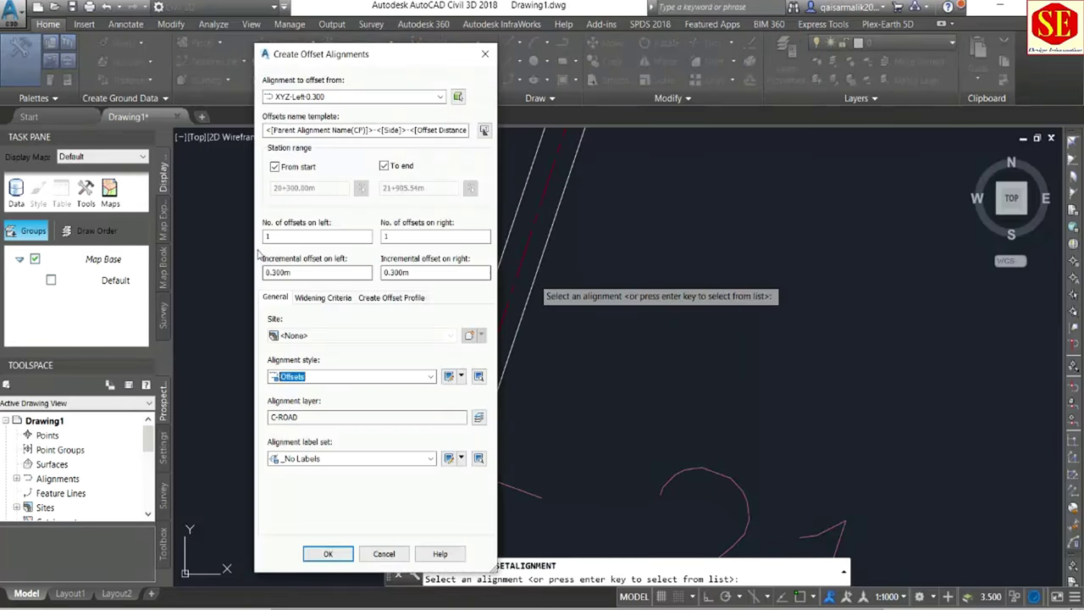
Set zero right offsets and one 1.275 m left offset, then create it.
double_click(397, 237)
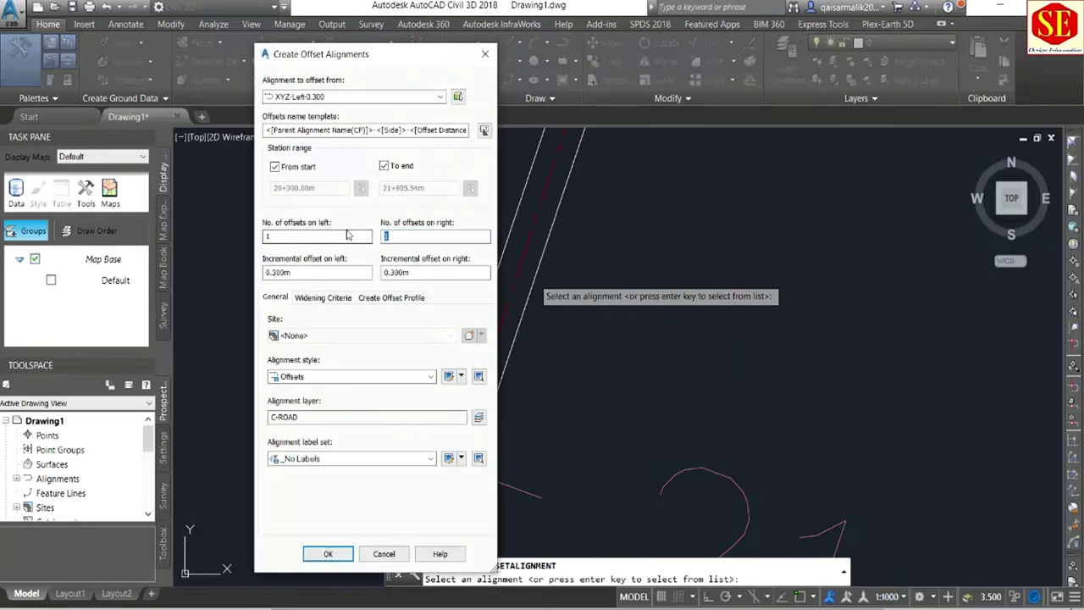
type("0")
left_click(298, 275)
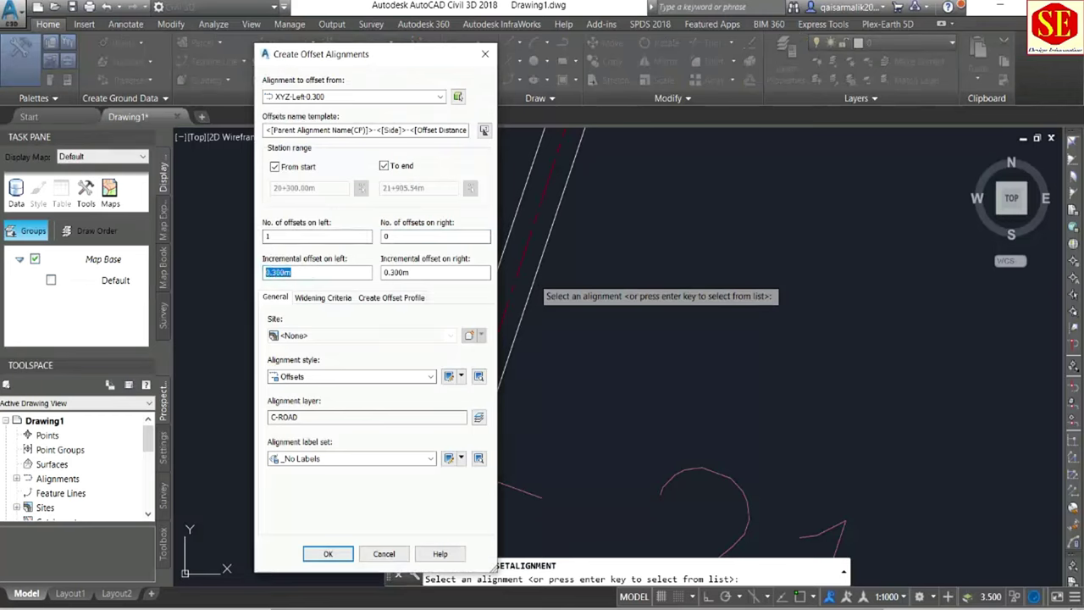
type("1.275m")
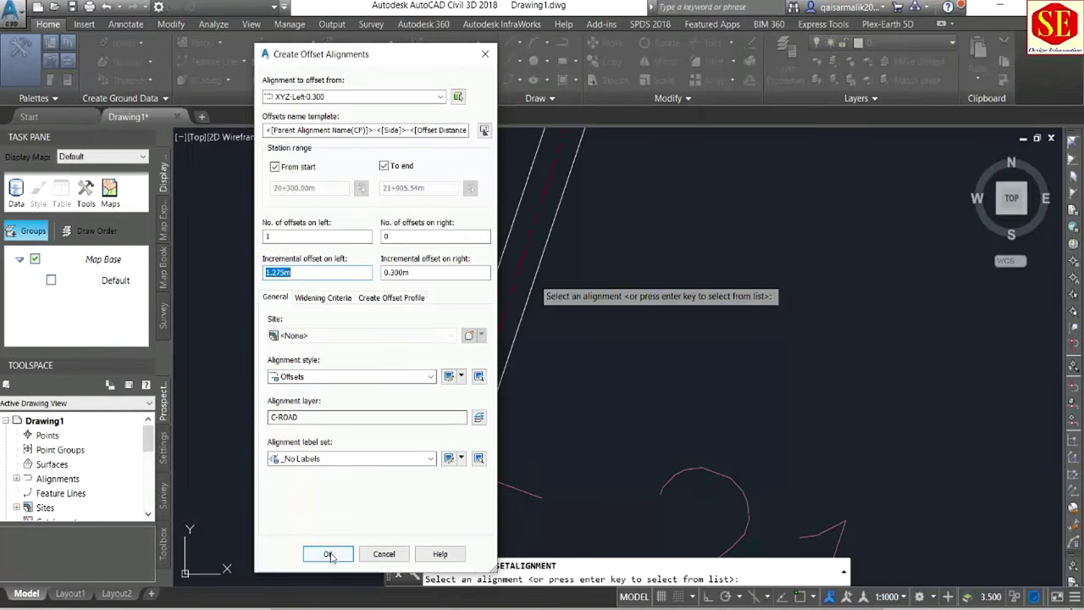
left_click(327, 554)
scroll(492, 265, "down", 2)
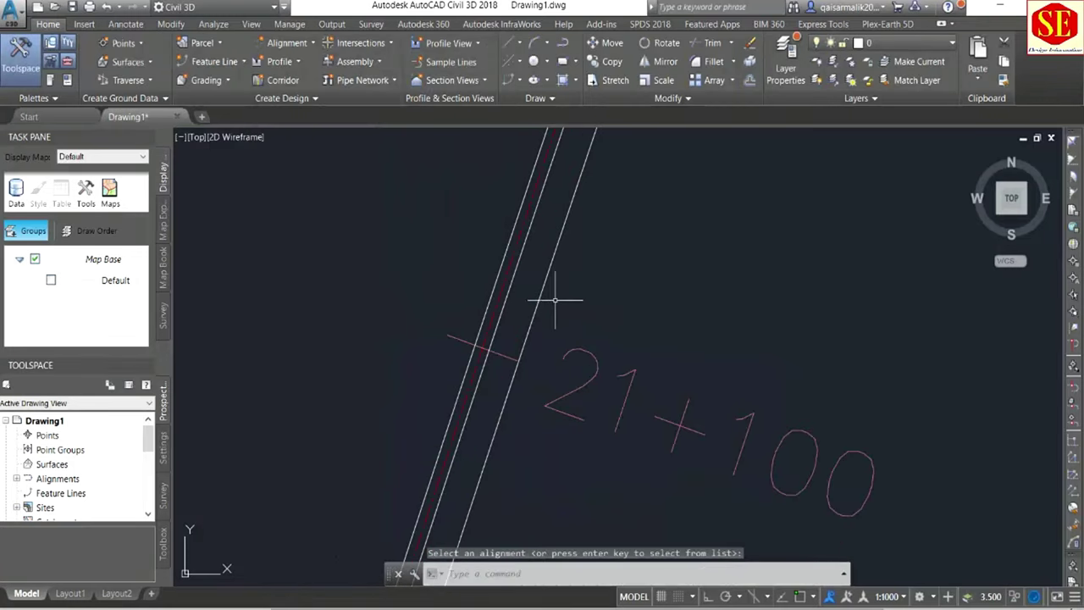
Offset three lane alignments 3.6 m apart left of XYZ-Left-0.300-Left-1.275.
left_click(286, 42)
left_click(339, 284)
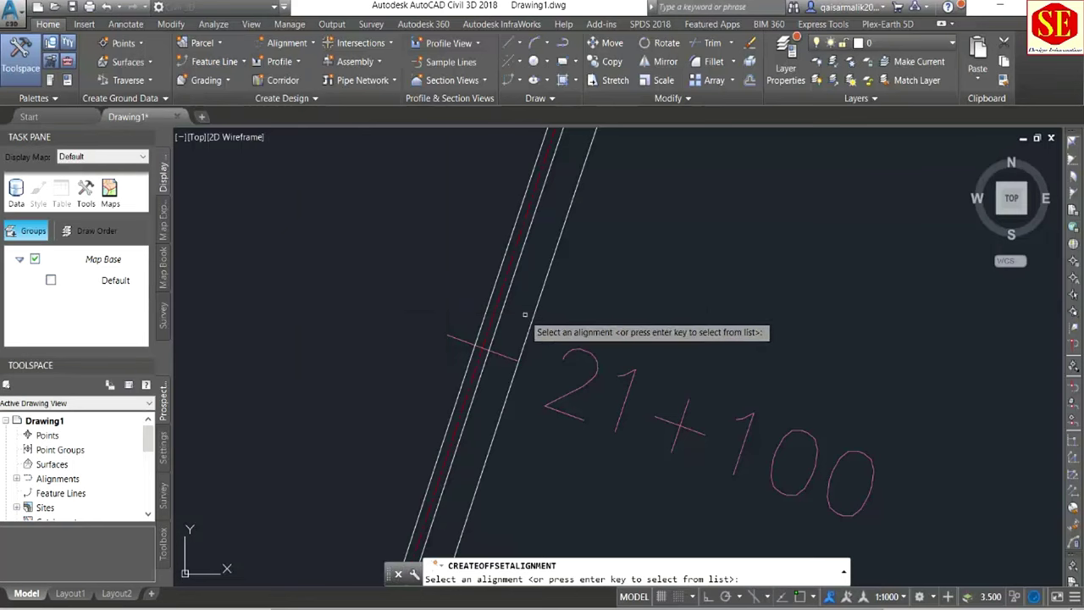
left_click(500, 328)
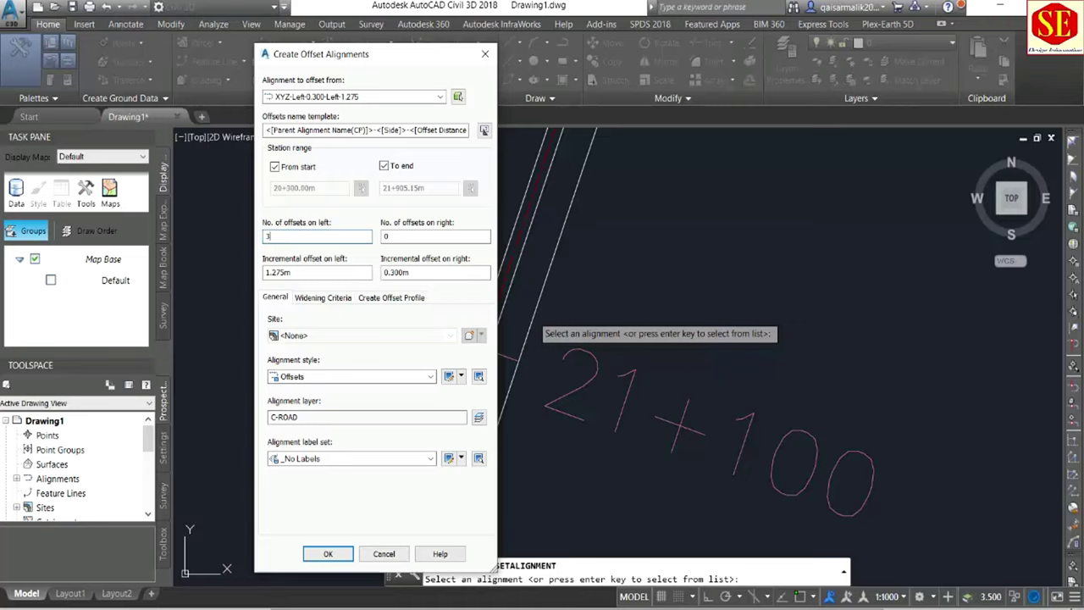
double_click(291, 272)
type("3.6")
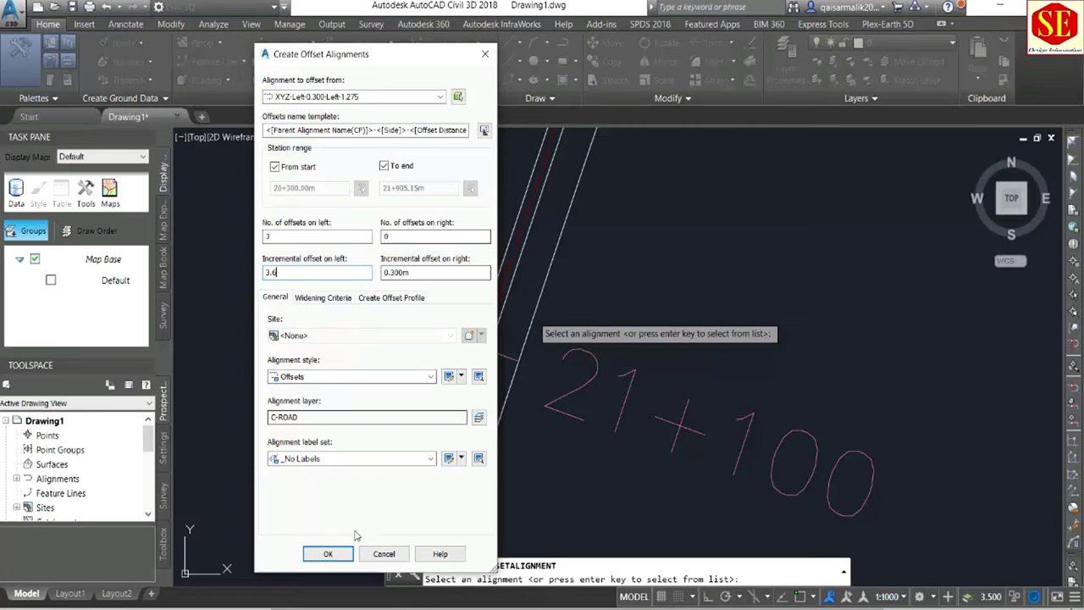
left_click(330, 554)
scroll(492, 380, "down", 1)
scroll(492, 381, "down", 3)
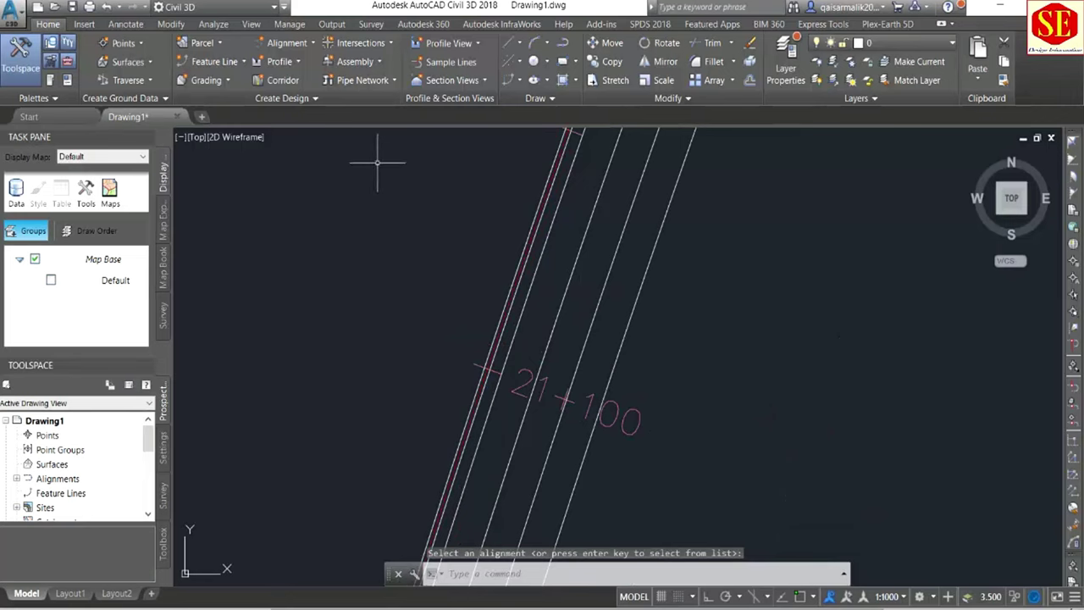
Add a single 2.4 m left shoulder offset beyond the outermost left lane.
left_click(296, 43)
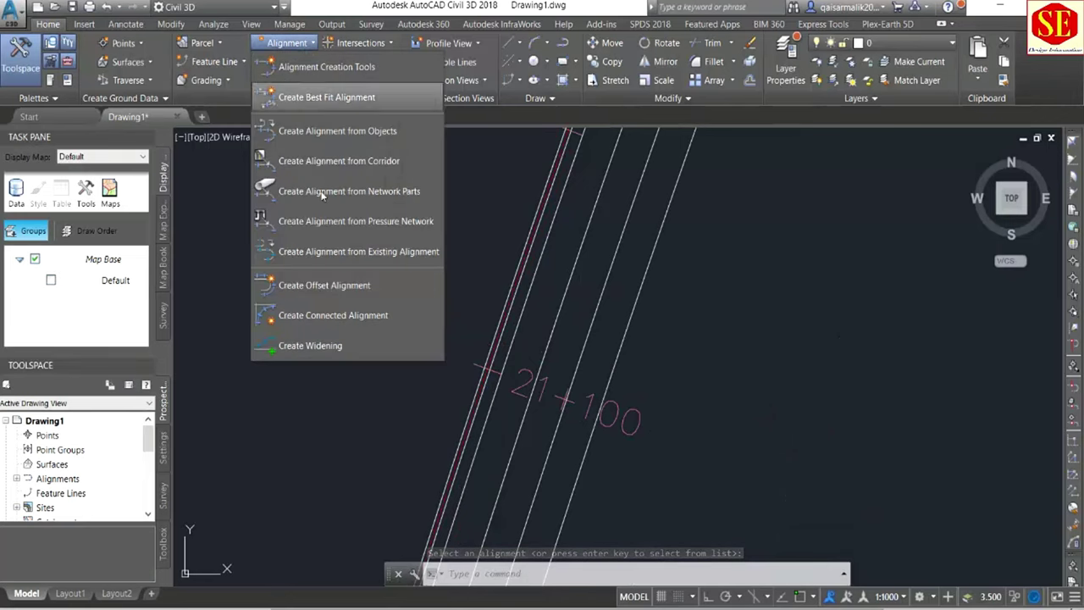
left_click(319, 288)
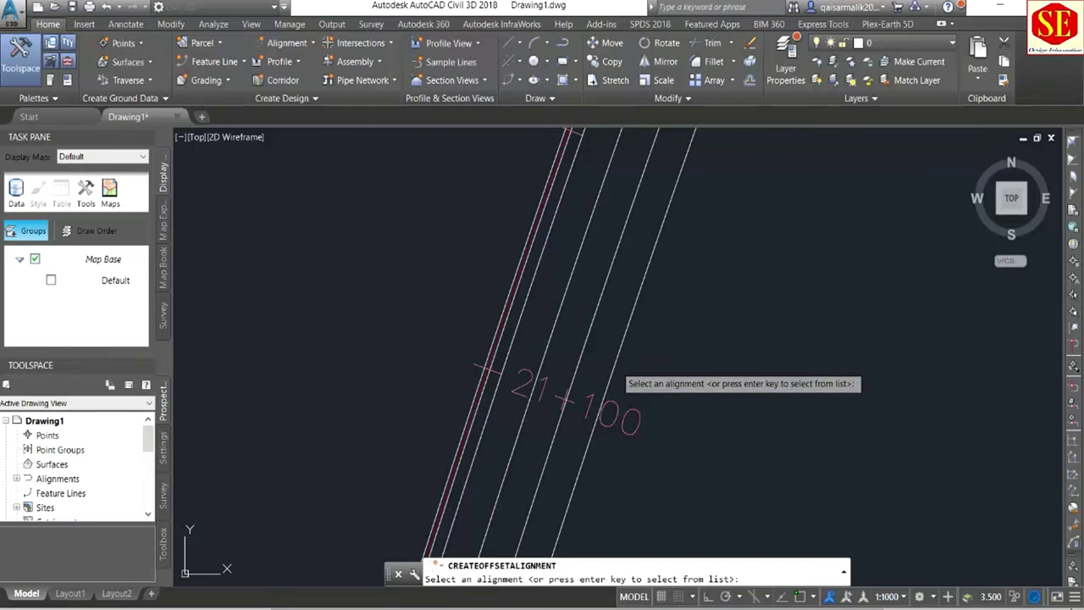
left_click(614, 372)
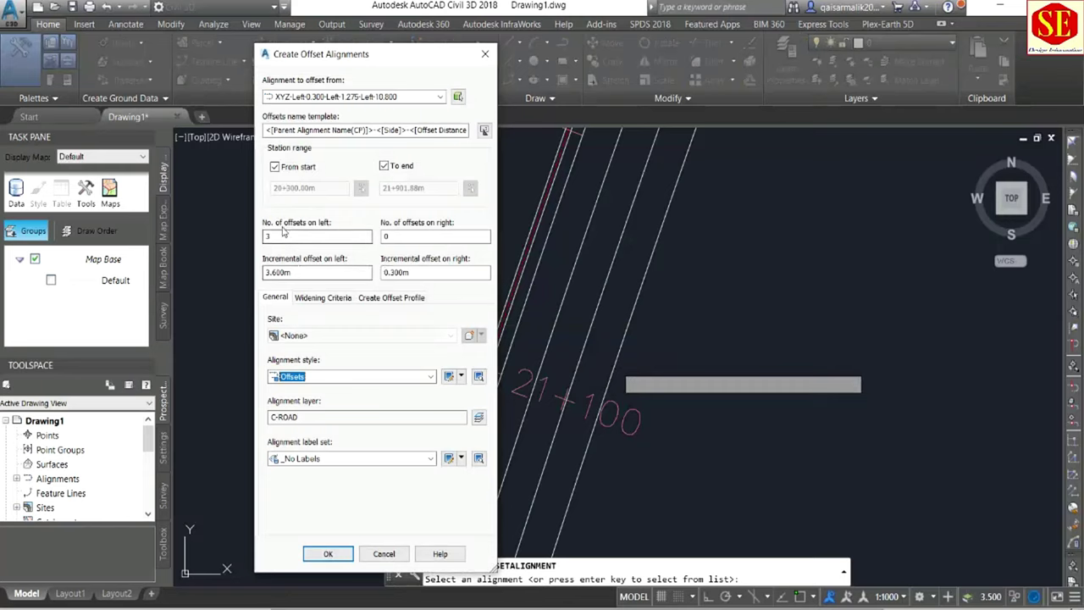
double_click(283, 236)
type("1")
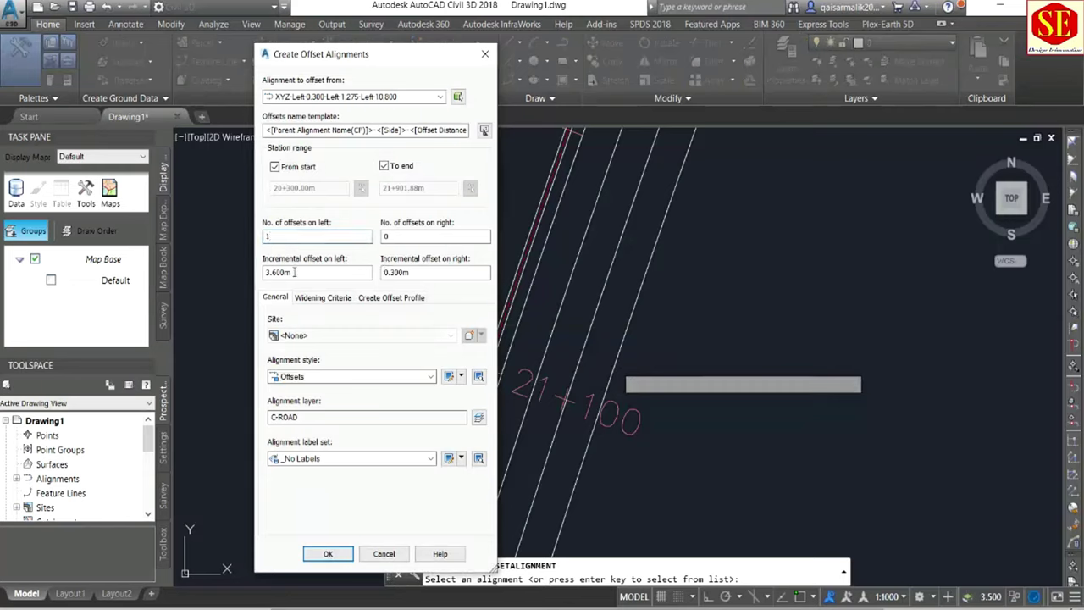
double_click(294, 272)
type("2.4")
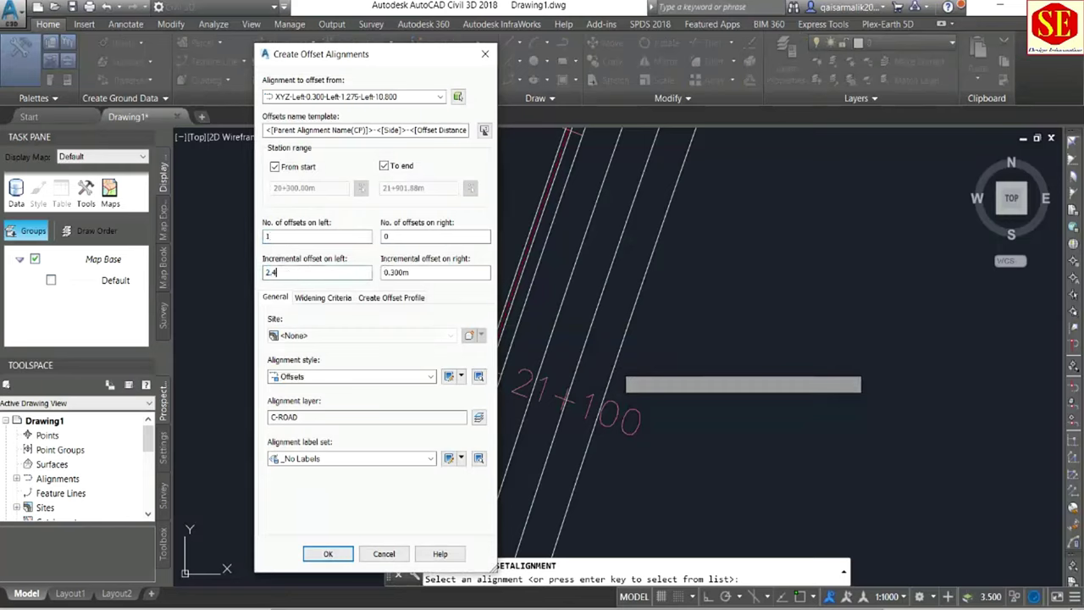
left_click(328, 553)
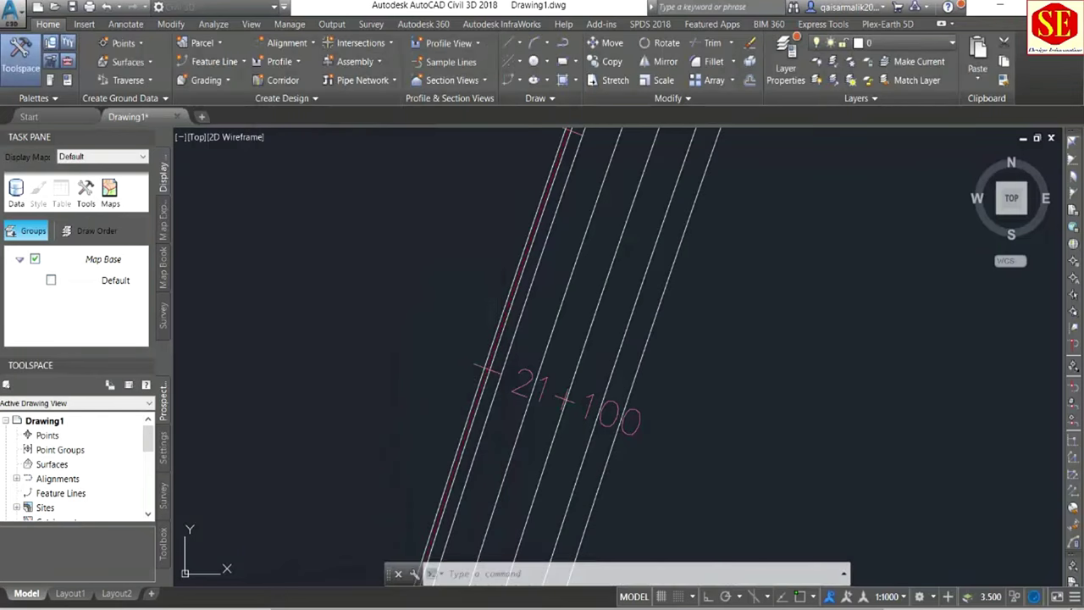
Add one 1.275 m right offset from XYZ-Right-0.300, with no left offsets.
left_click(287, 43)
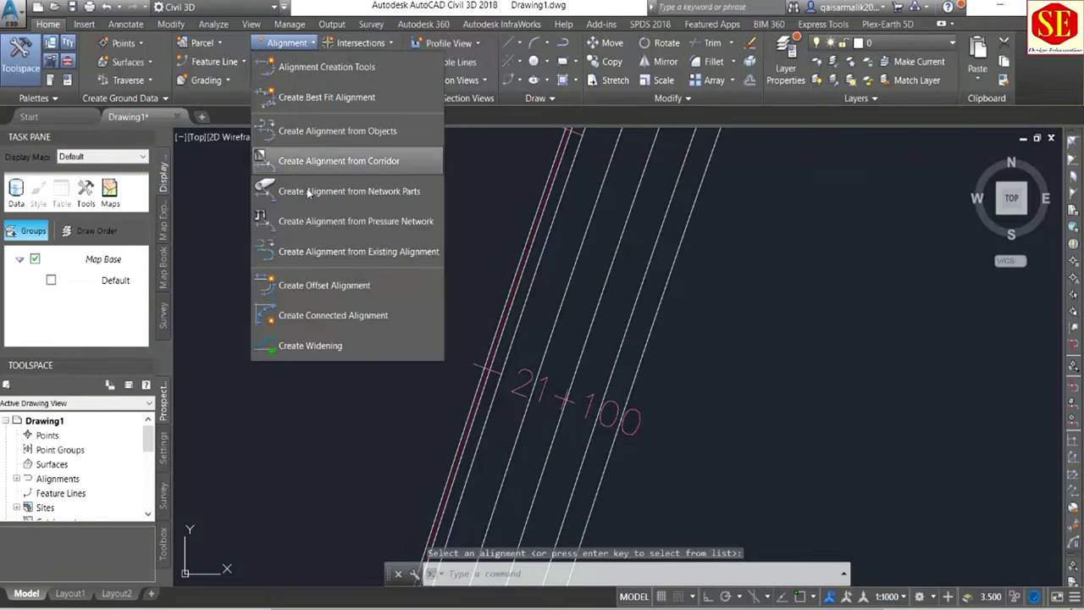
left_click(318, 285)
scroll(508, 302, "up", 2)
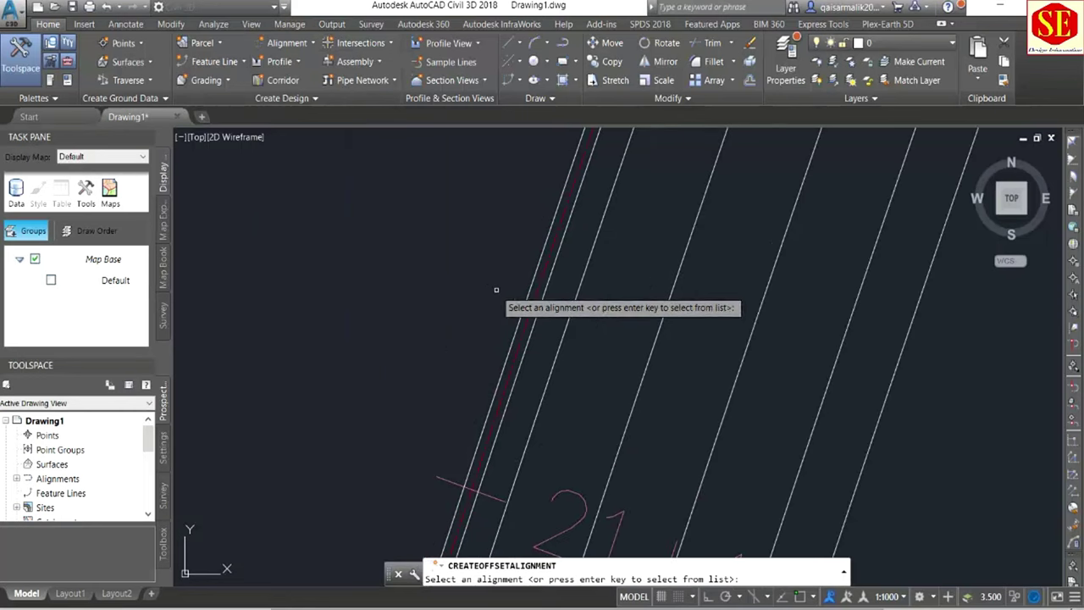
scroll(542, 274, "up", 1)
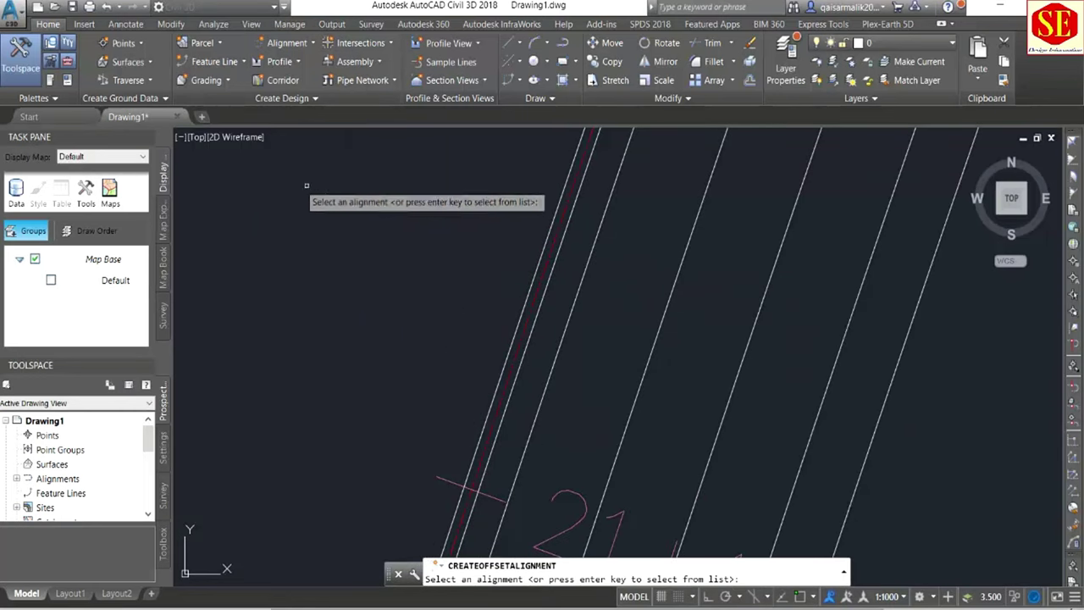
left_click(548, 229)
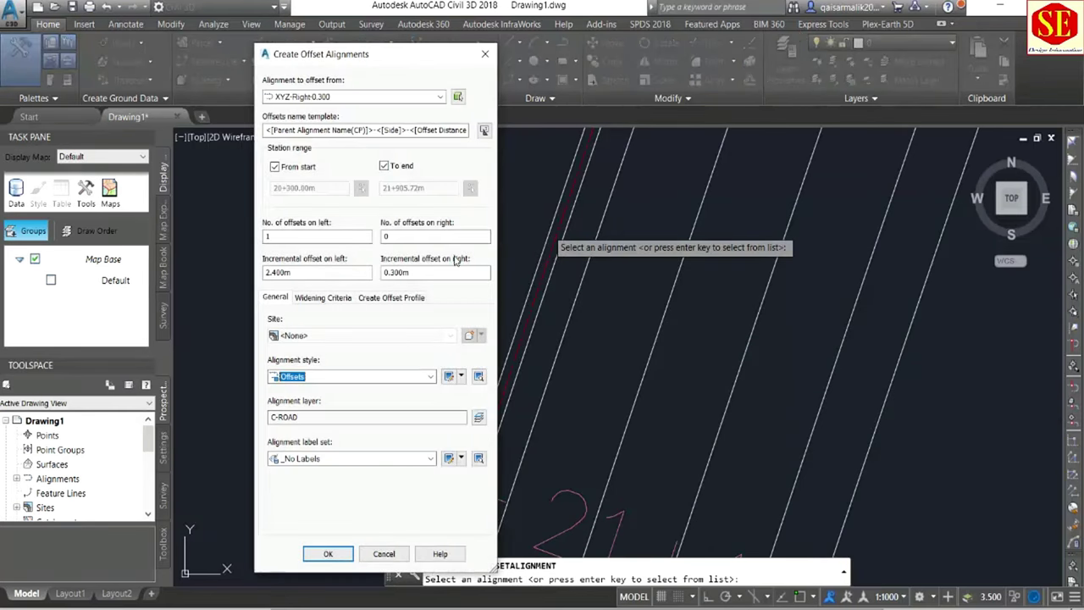
double_click(341, 242)
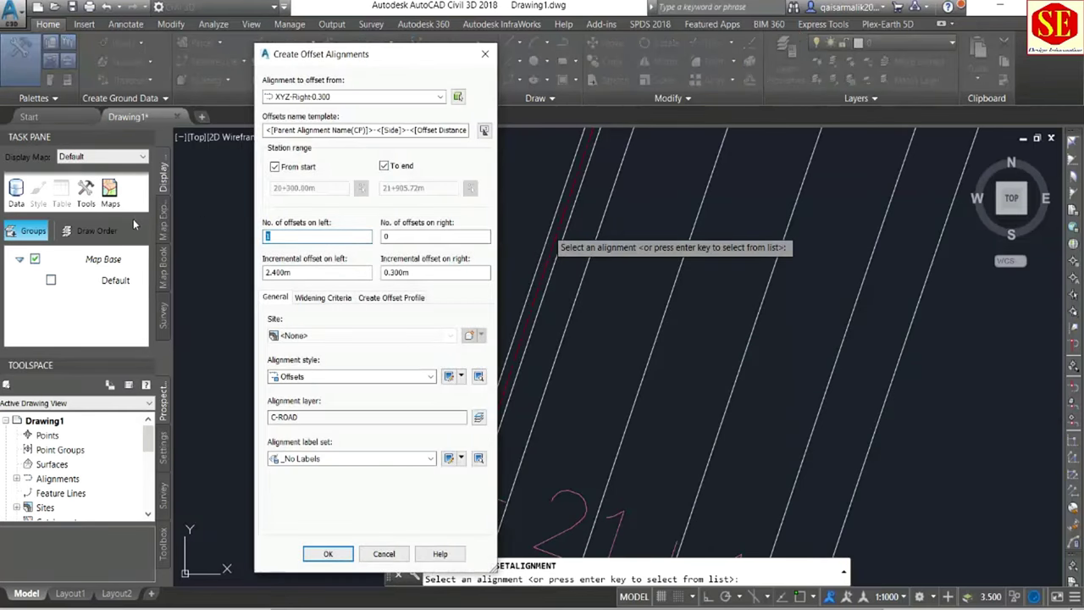
type("0")
double_click(407, 236)
key("Tab")
type("1.275")
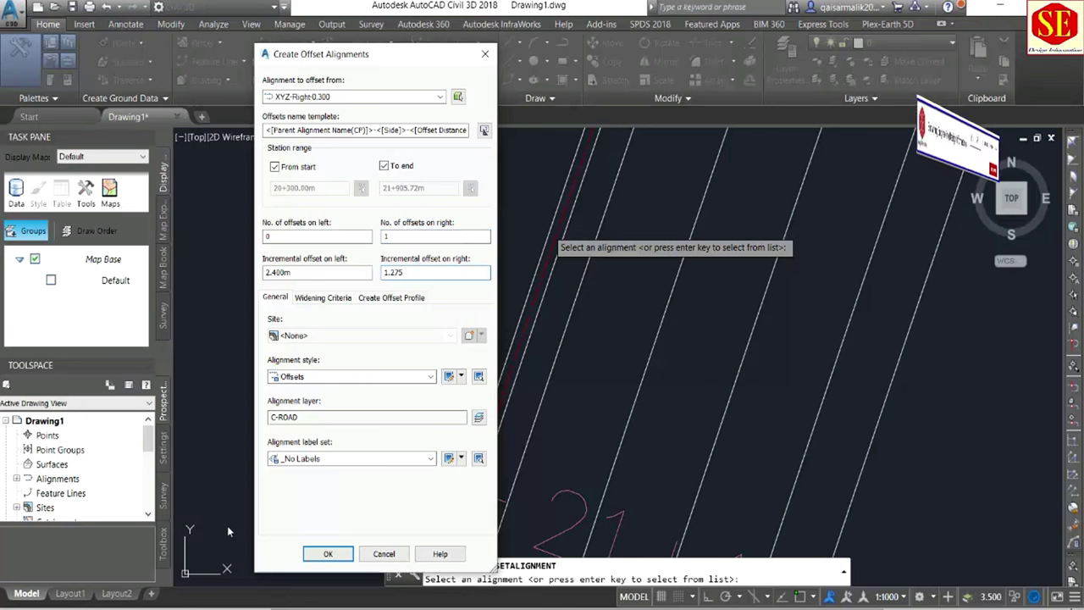
left_click(328, 553)
scroll(605, 358, "down", 3)
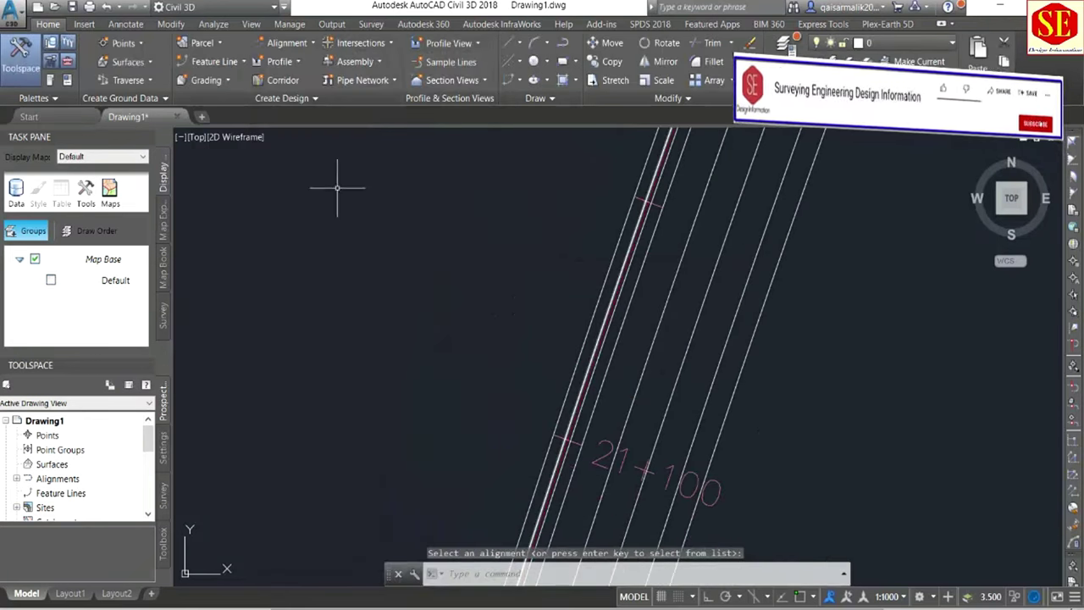
Add three 3.6 m right lane offsets from XYZ-Right-0.300-Right-1.275.
left_click(287, 43)
left_click(334, 285)
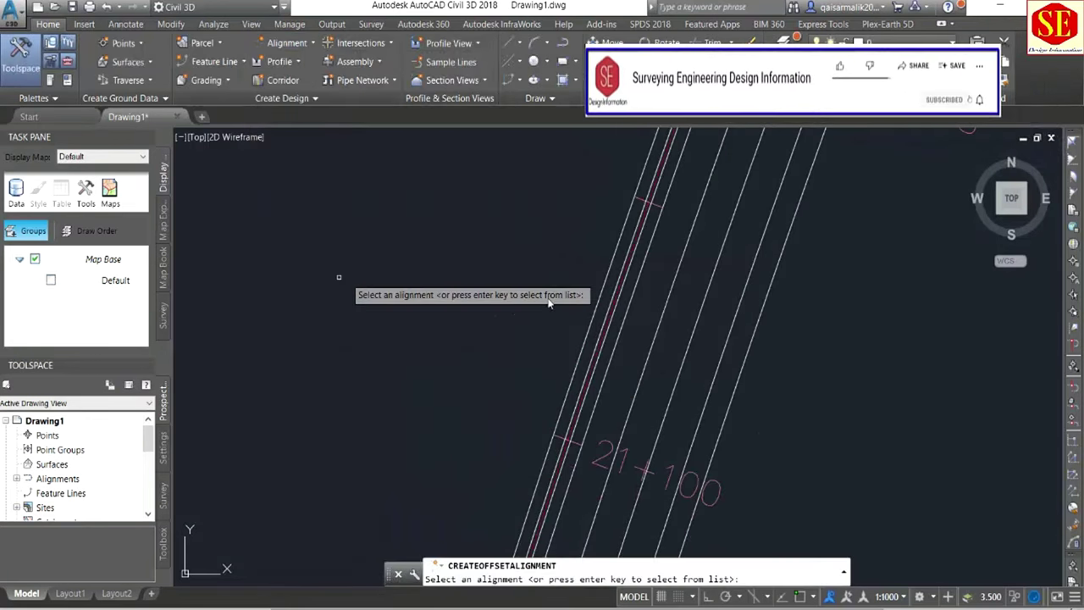
left_click(588, 326)
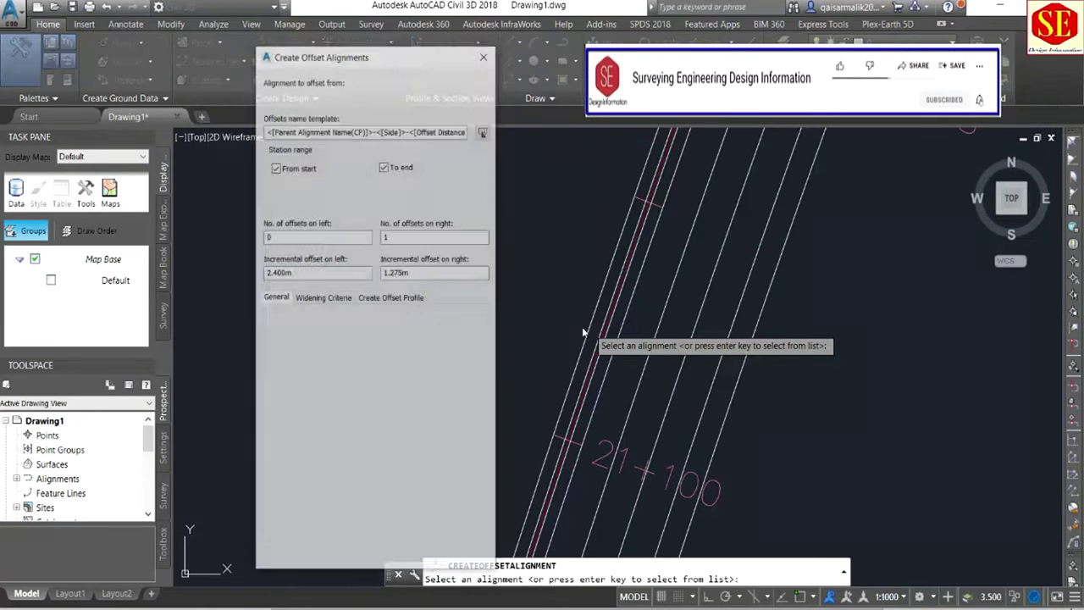
double_click(413, 235)
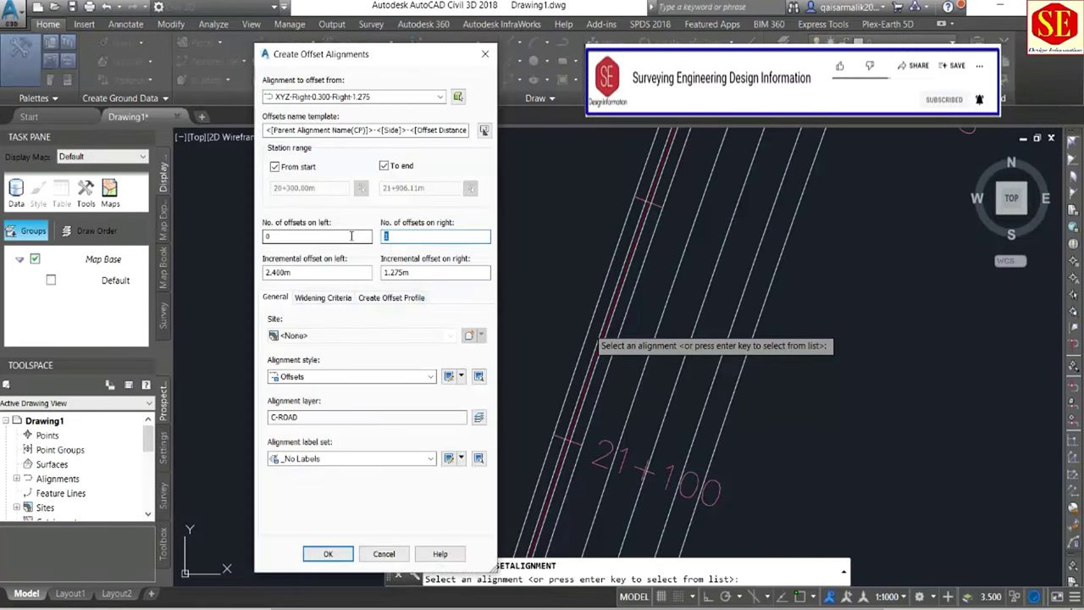
type("3")
double_click(397, 272)
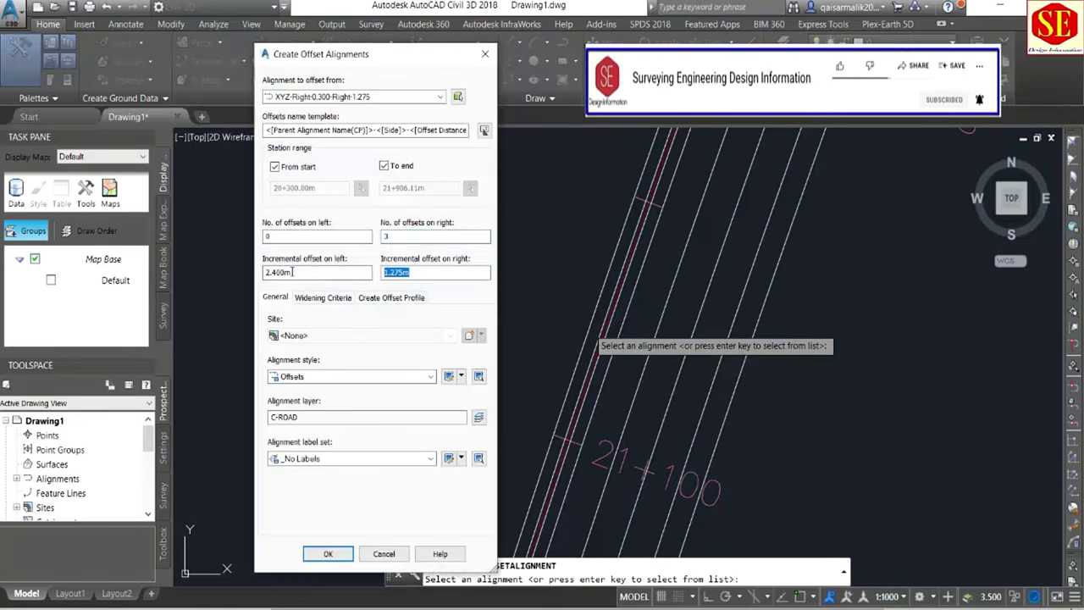
type("3.6")
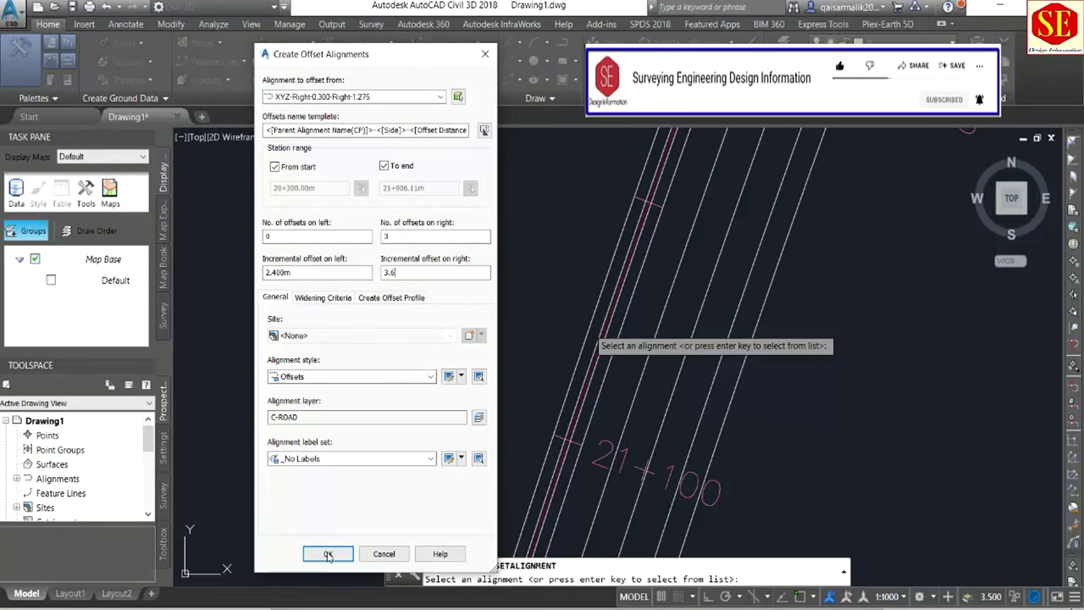
left_click(328, 553)
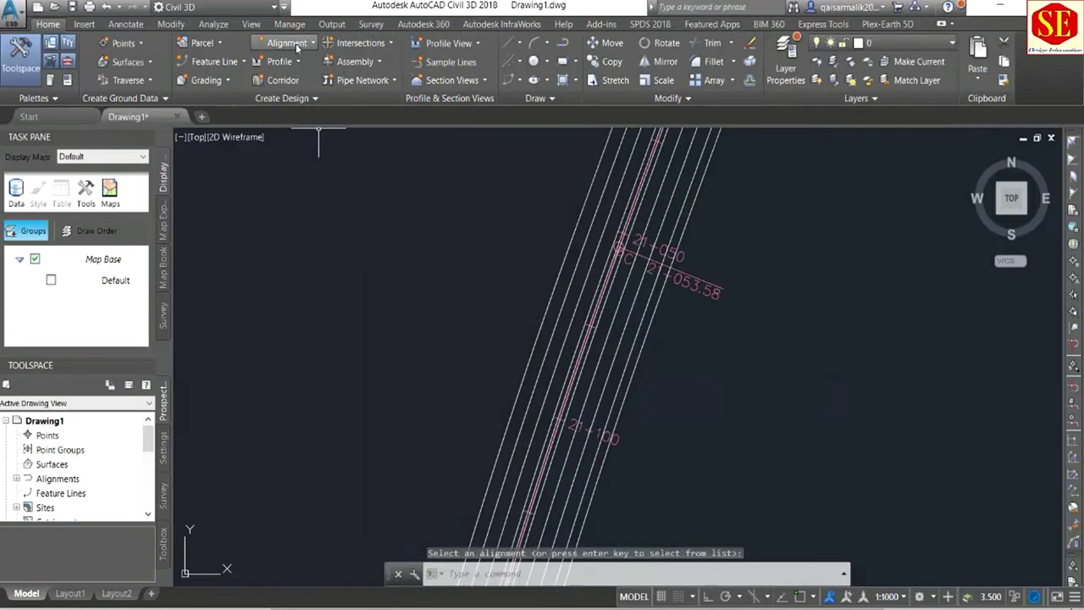
Add one 2.4 m offset right of the outermost right lane, then zoom out to view the road.
left_click(295, 44)
left_click(312, 283)
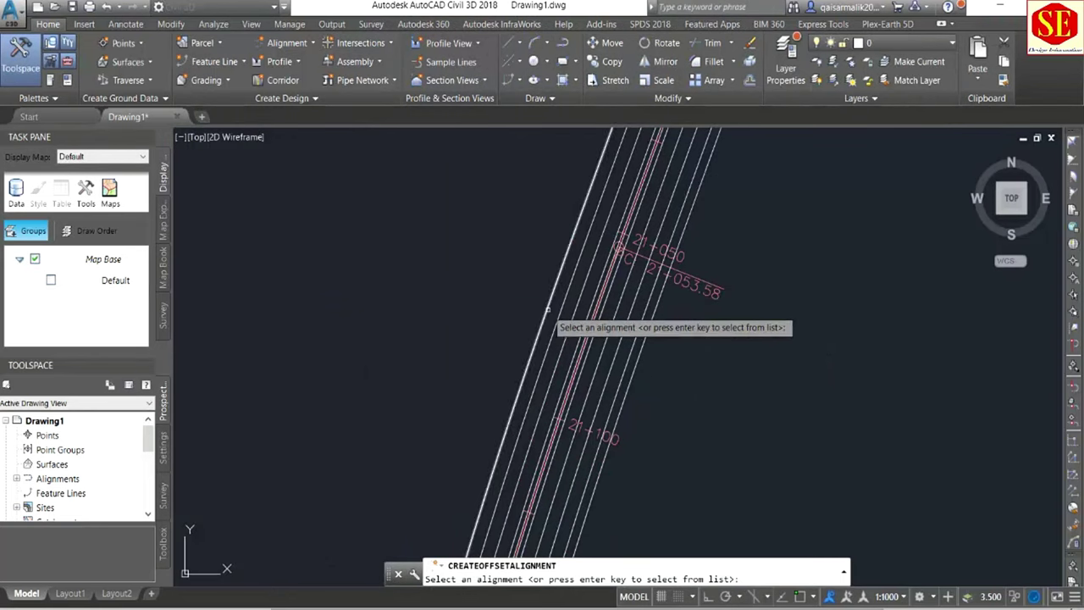
left_click(547, 320)
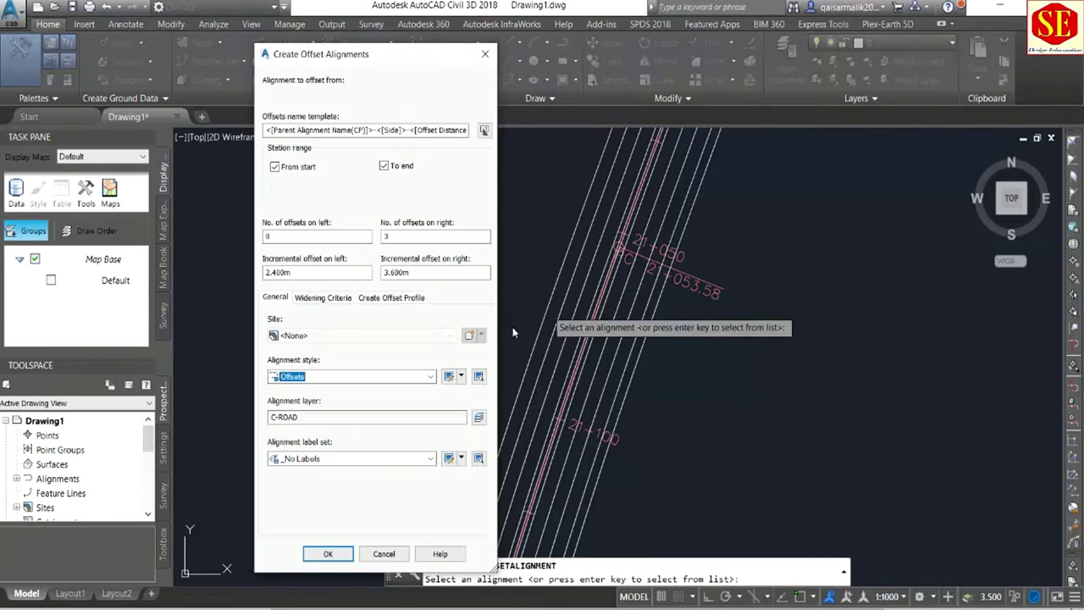
double_click(386, 236)
type("1")
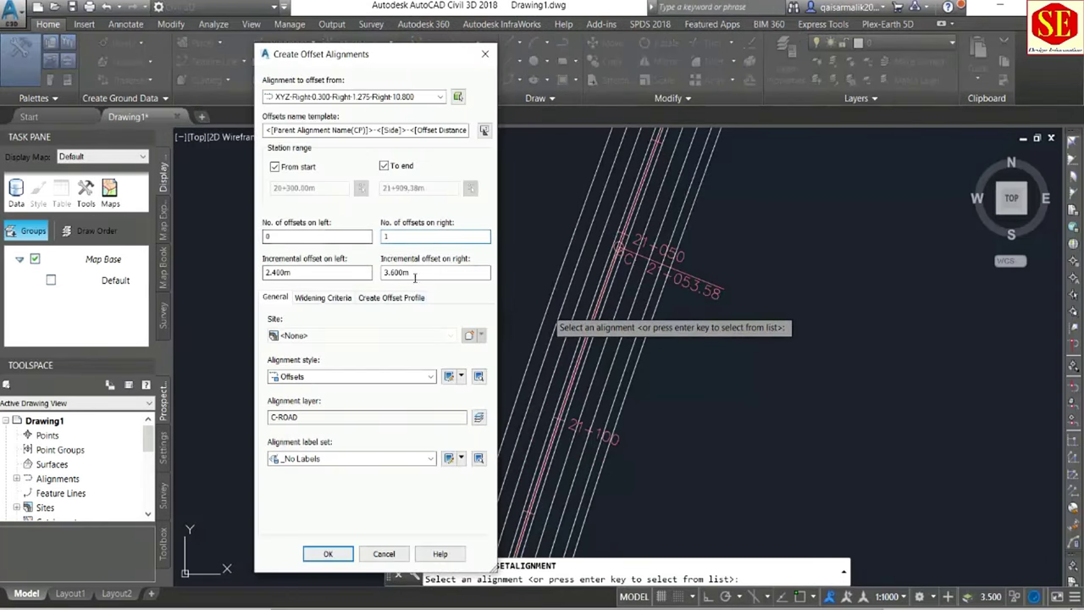
key("Tab")
type("2.4")
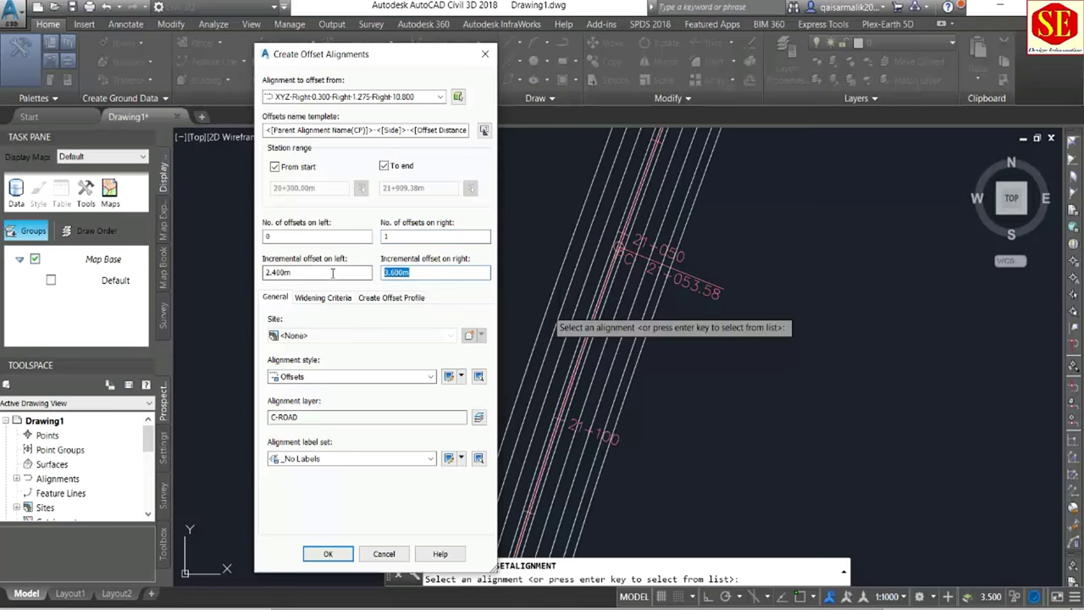
left_click(327, 554)
scroll(435, 363, "down", 2)
scroll(467, 351, "down", 2)
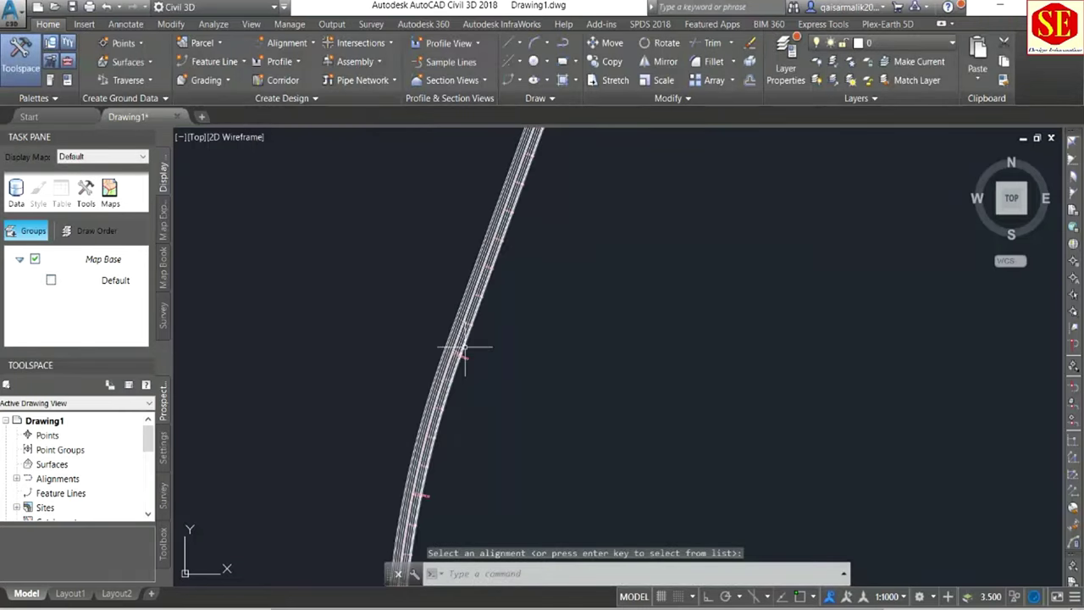
scroll(483, 305, "down", 2)
scroll(495, 250, "down", 2)
middle_click_drag(518, 192, 483, 266)
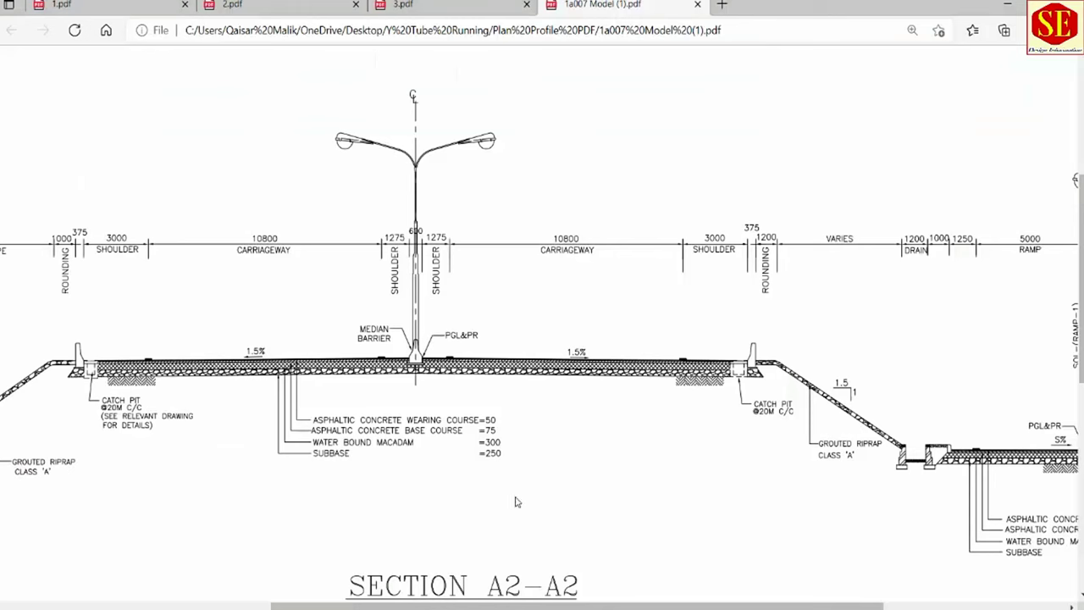
Look over the 1.pdf plan-and-profile sheet zoomed out, then switch to 2.pdf.
left_click(101, 4)
scroll(404, 347, "up", 2)
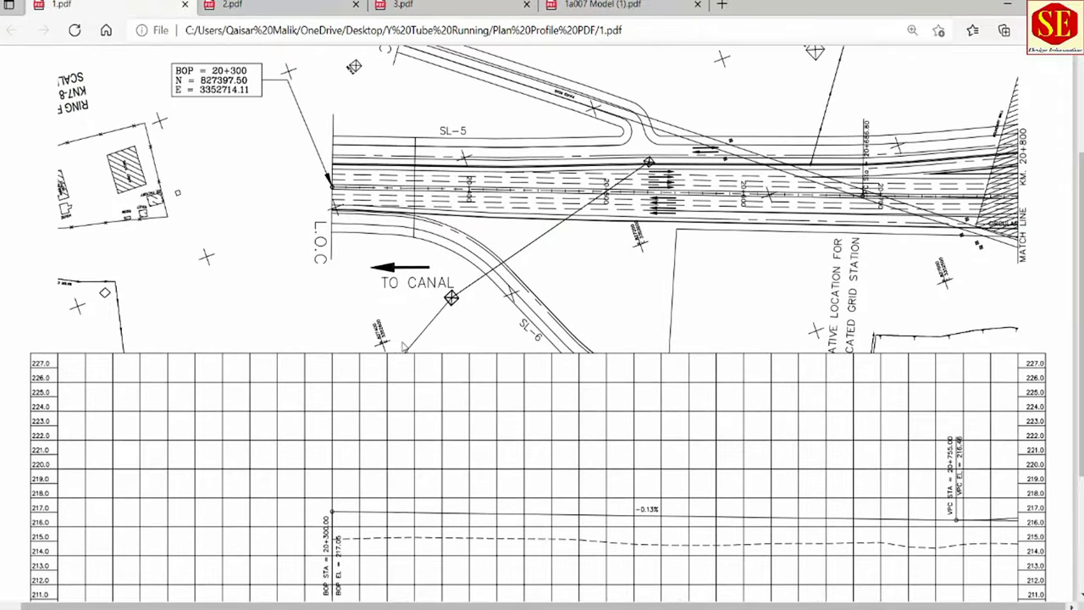
scroll(496, 194, "down", 2, "ctrl")
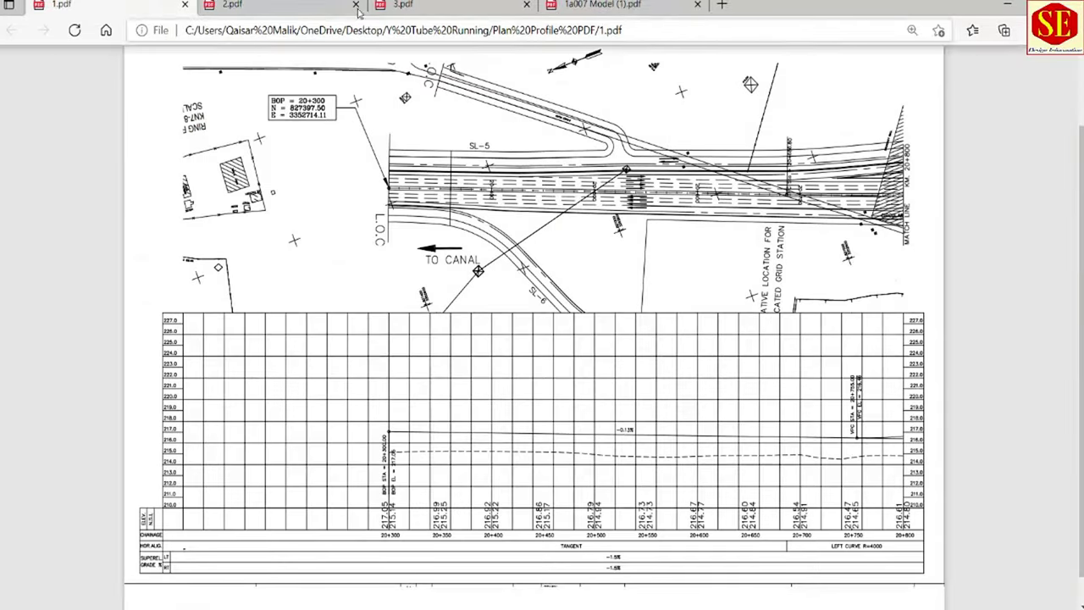
left_click(322, 7)
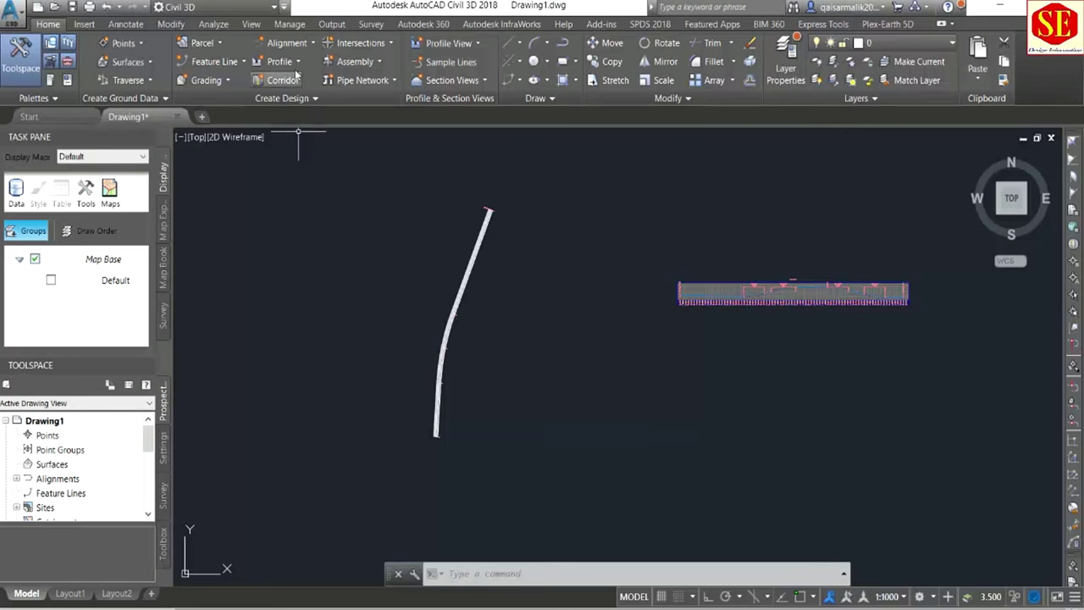
left_click(279, 61)
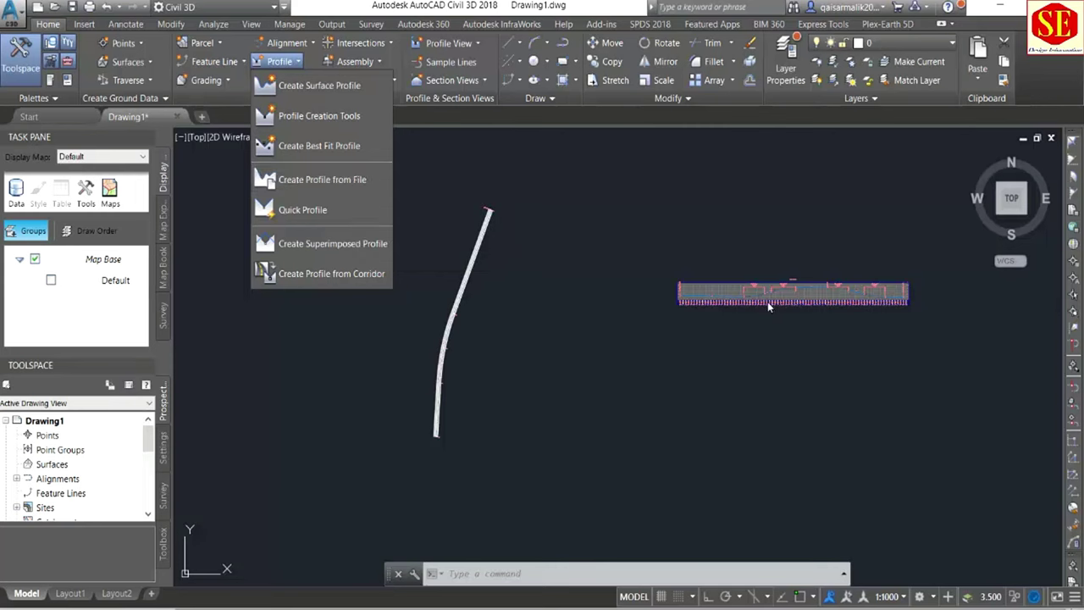
scroll(624, 291, "up", 5)
scroll(625, 290, "up", 3)
scroll(657, 270, "up", 3)
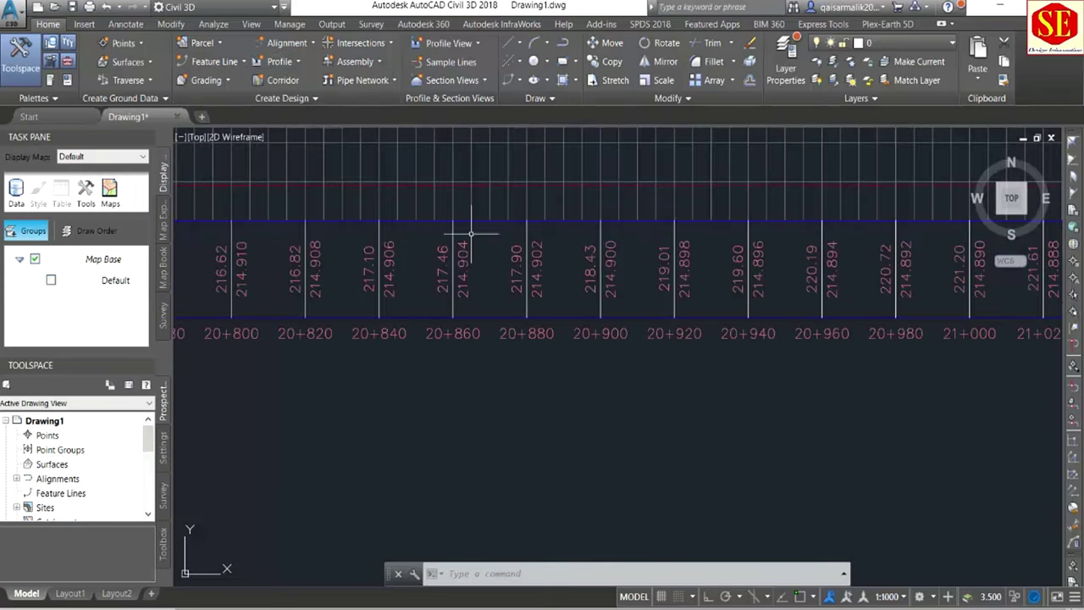
scroll(460, 254, "down", 4)
middle_click_drag(576, 186, 551, 347)
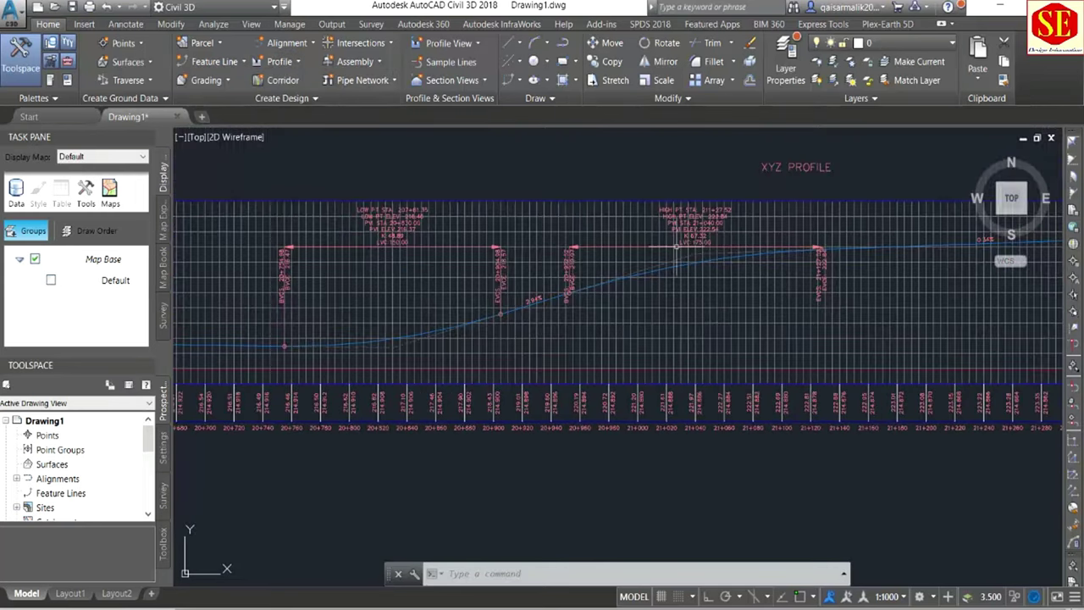
scroll(443, 285, "down", 2)
scroll(619, 254, "up", 5)
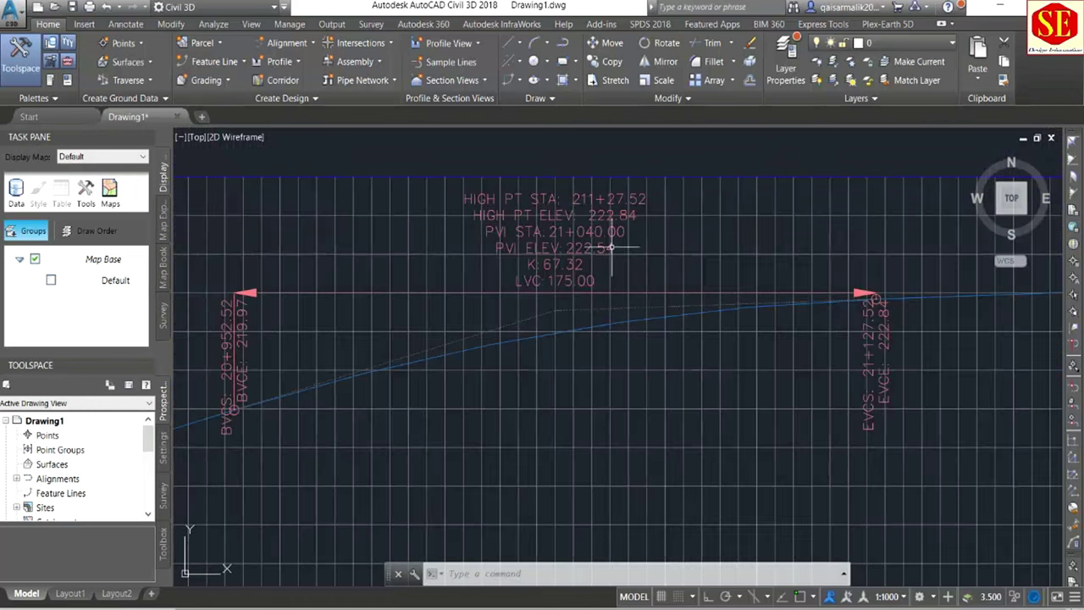
scroll(588, 259, "down", 1)
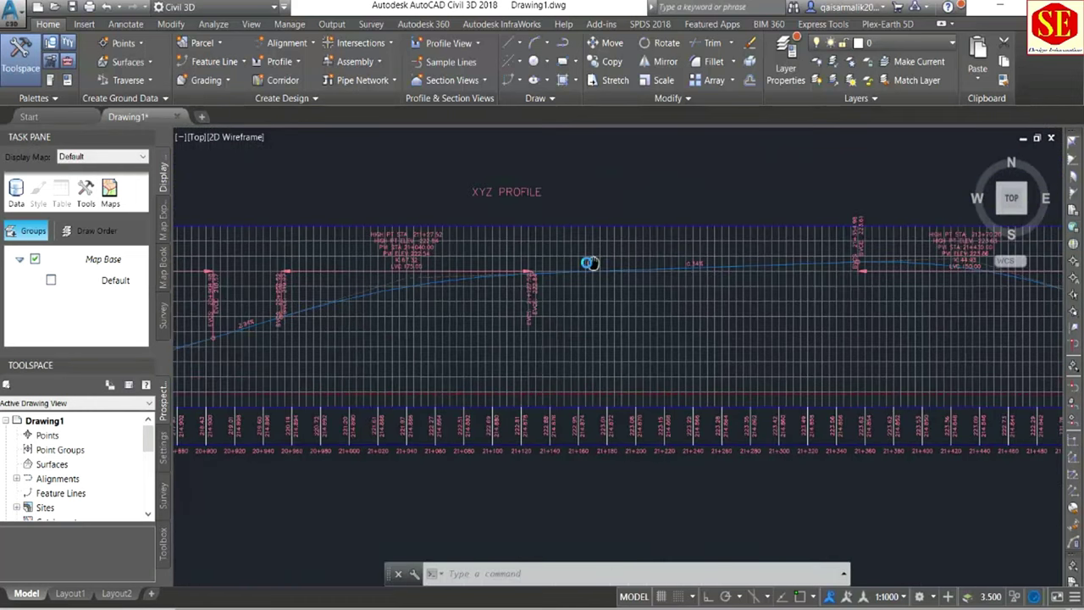
scroll(610, 267, "down", 2)
scroll(703, 283, "down", 2)
scroll(767, 294, "down", 1)
scroll(767, 294, "down", 2)
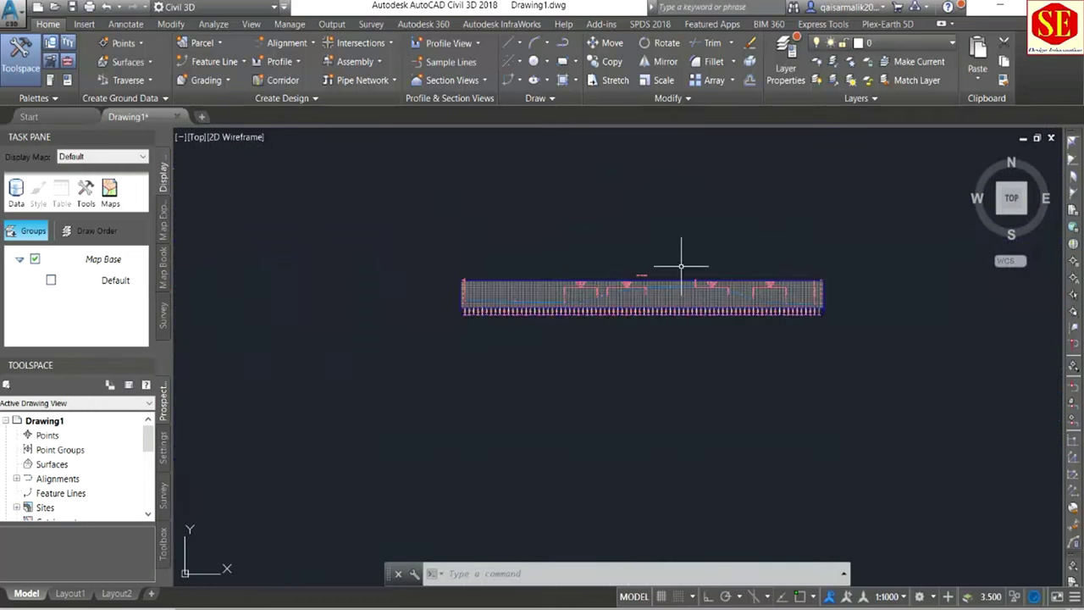
middle_click_drag(437, 242, 772, 293)
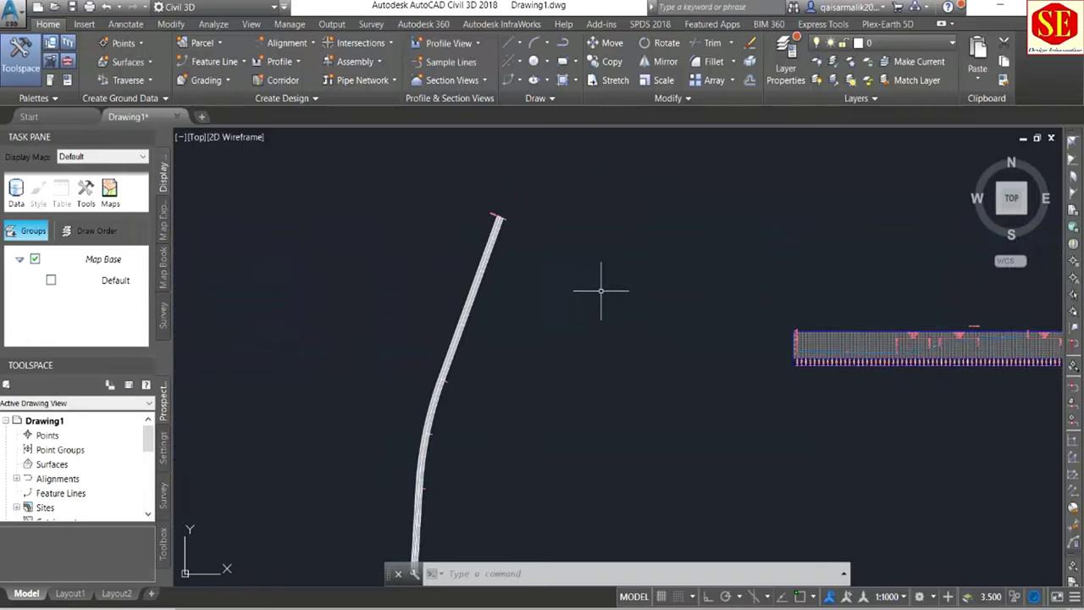
middle_click_drag(601, 290, 562, 296)
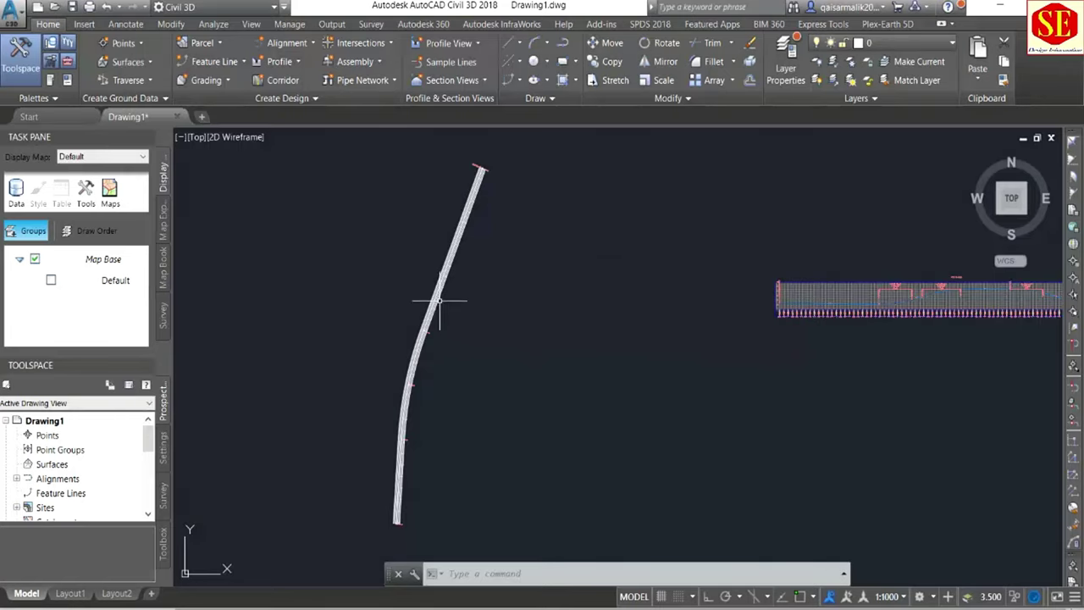
scroll(440, 300, "up", 2)
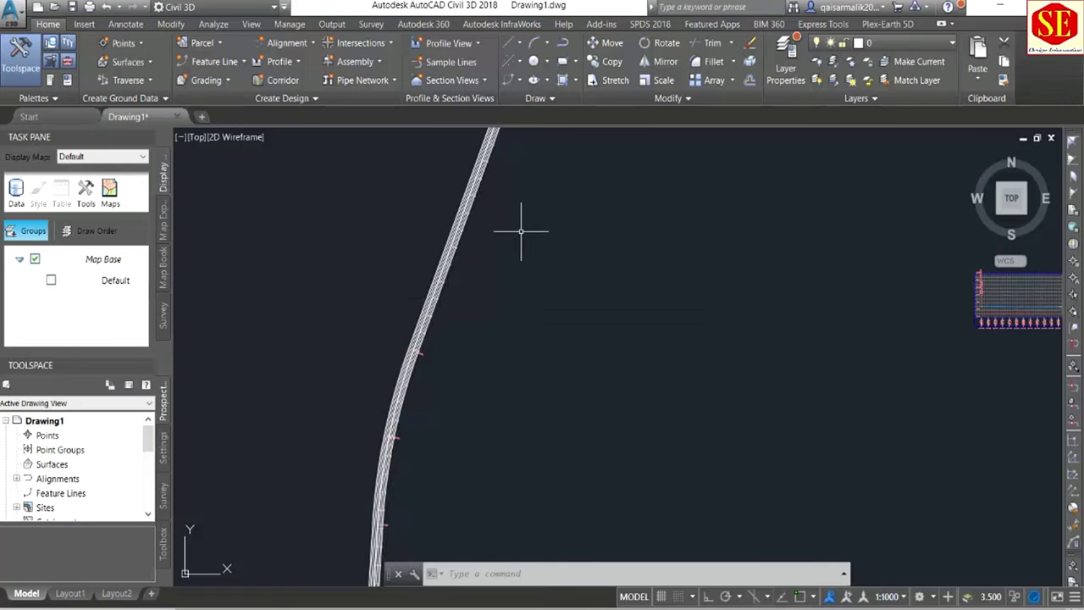
middle_click_drag(520, 230, 394, 249)
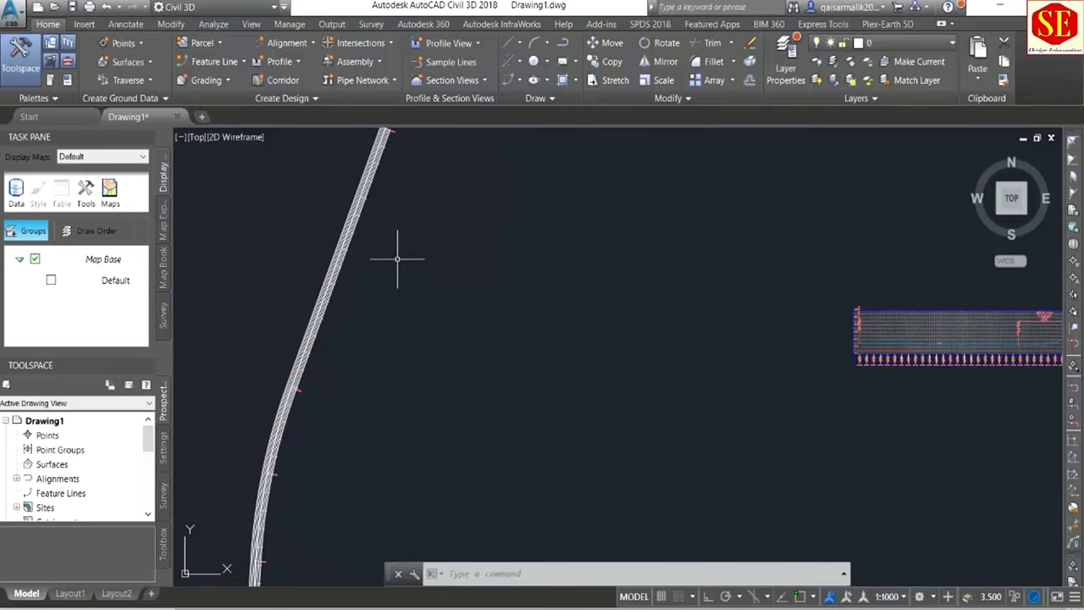
left_click(464, 83)
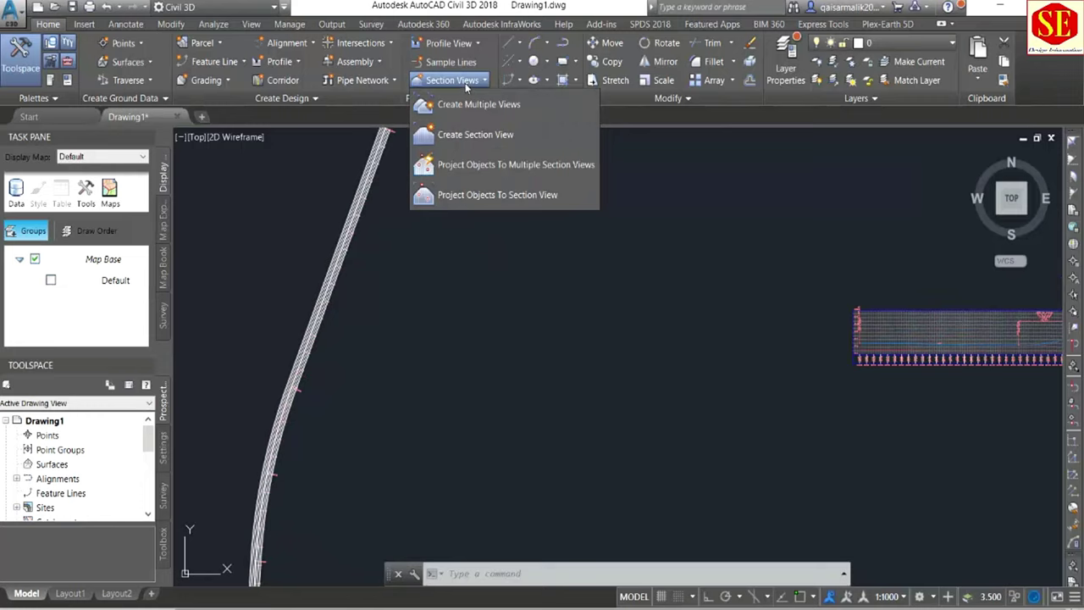
scroll(524, 275, "down", 2)
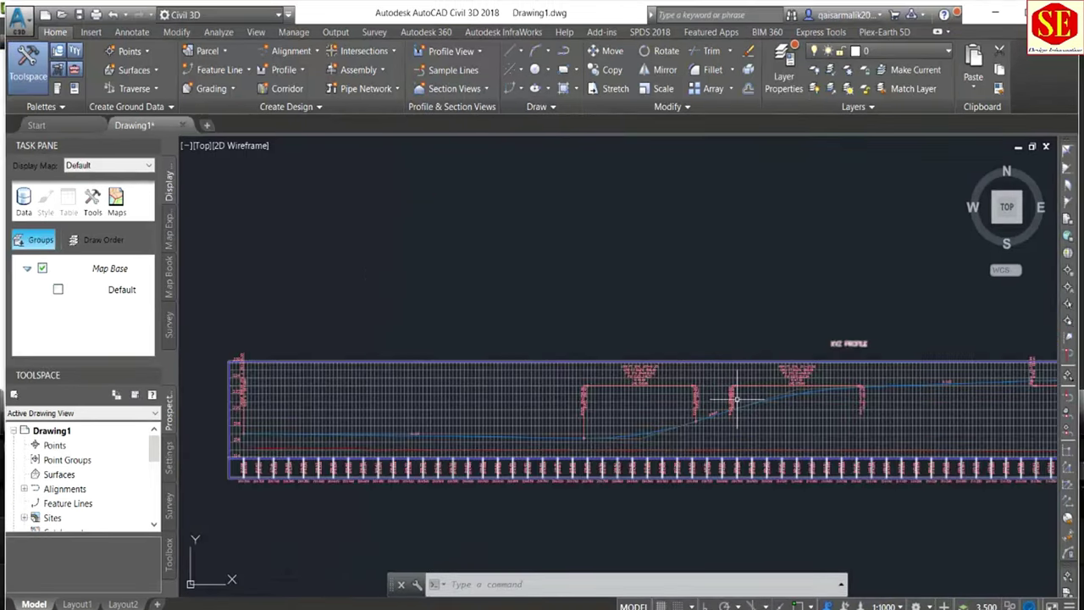
scroll(737, 398, "up", 1)
scroll(737, 398, "down", 3)
middle_click_drag(293, 322, 734, 406)
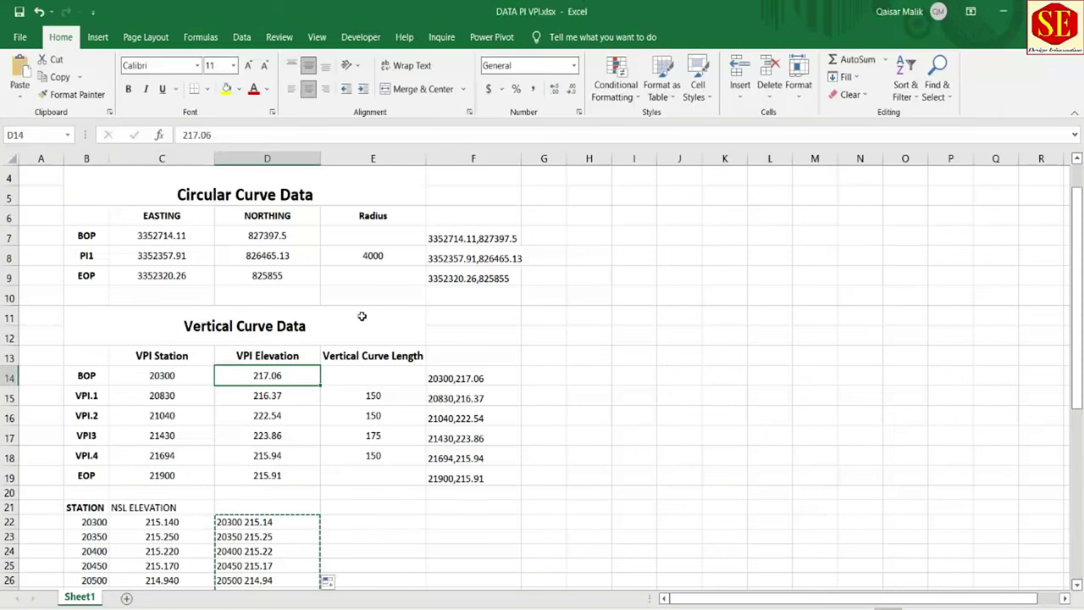
Scroll to the Vertical Curve Data table, clear the copy marquee, and centre the XYZ profile view.
scroll(243, 299, "down", 3)
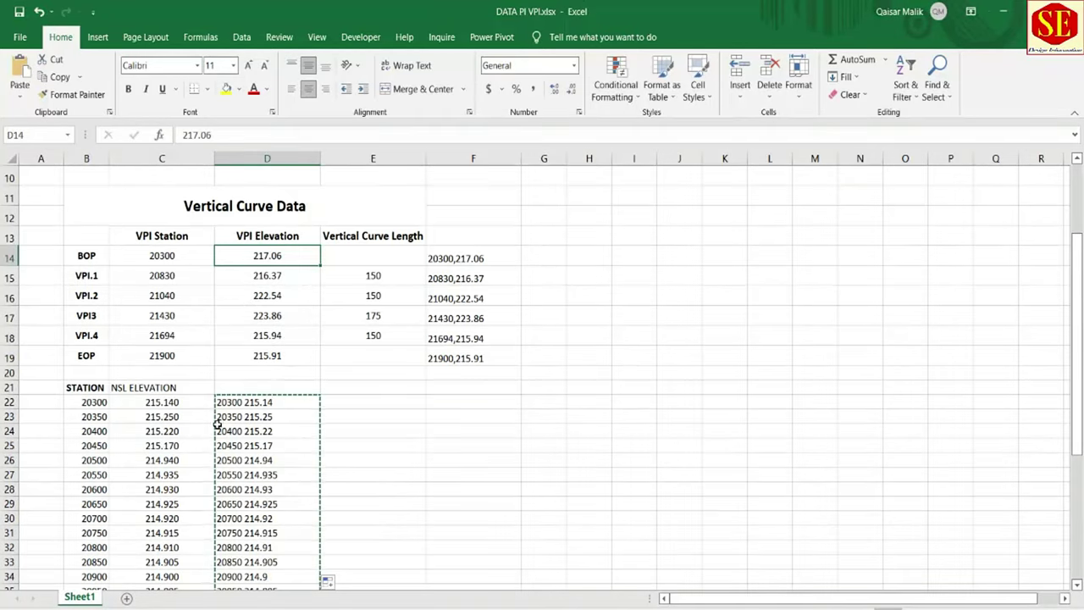
scroll(218, 424, "down", 1)
key("Escape")
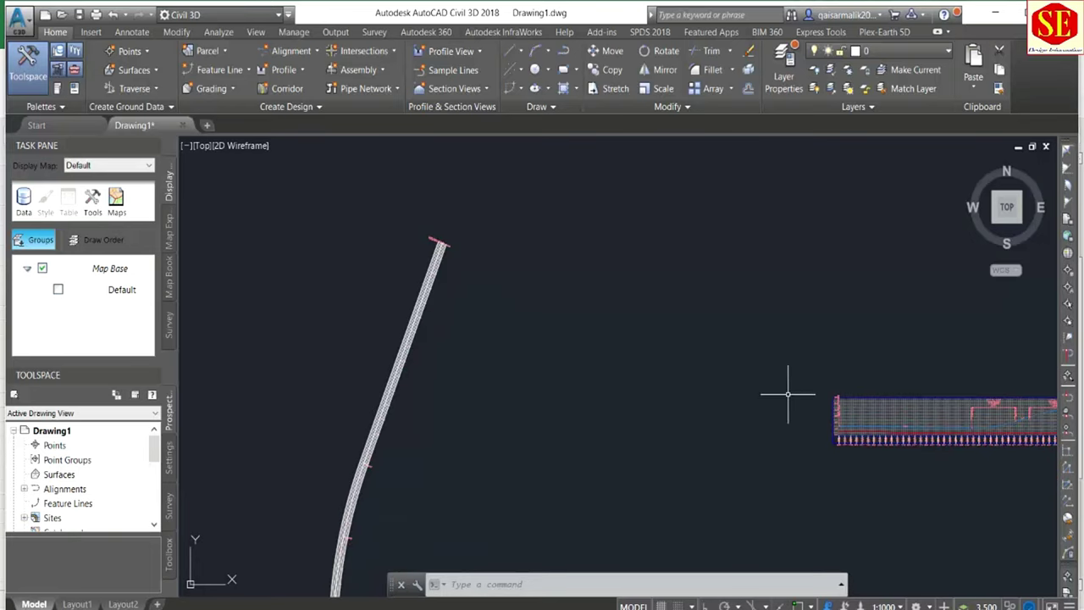
middle_click_drag(789, 388, 569, 362)
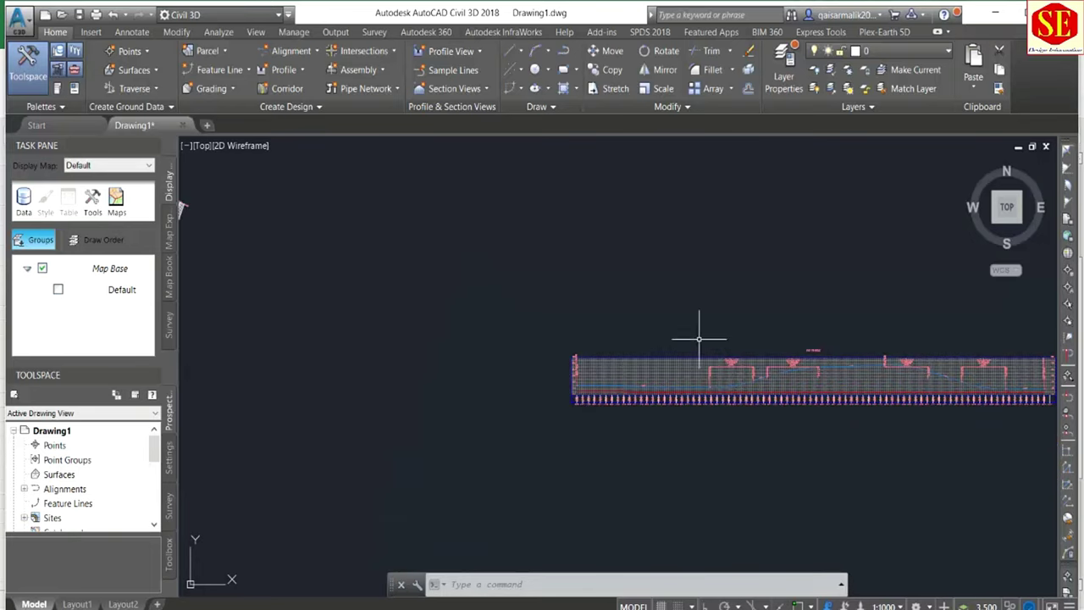